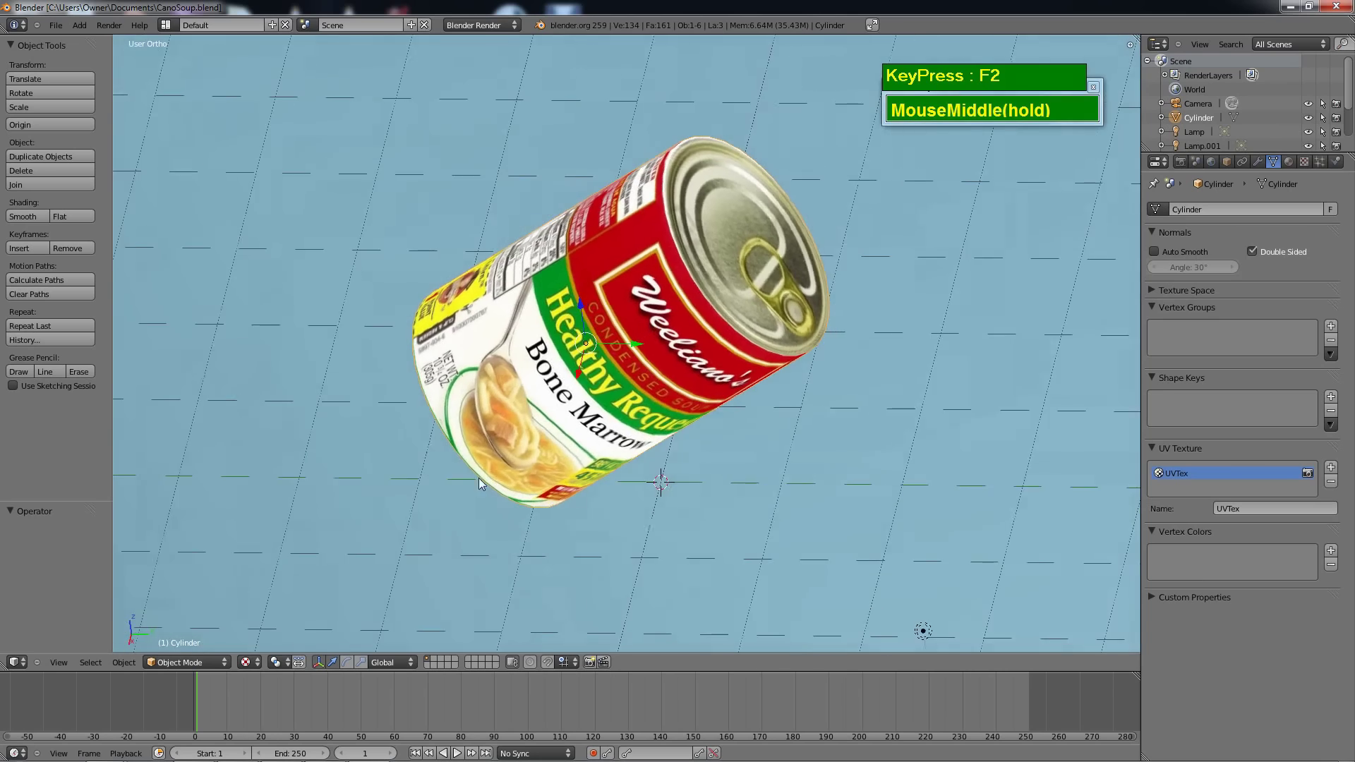
# Examine the finished soup can from several angles, in both wireframe and textured display.
pyautogui.scroll(3, 609, 429)
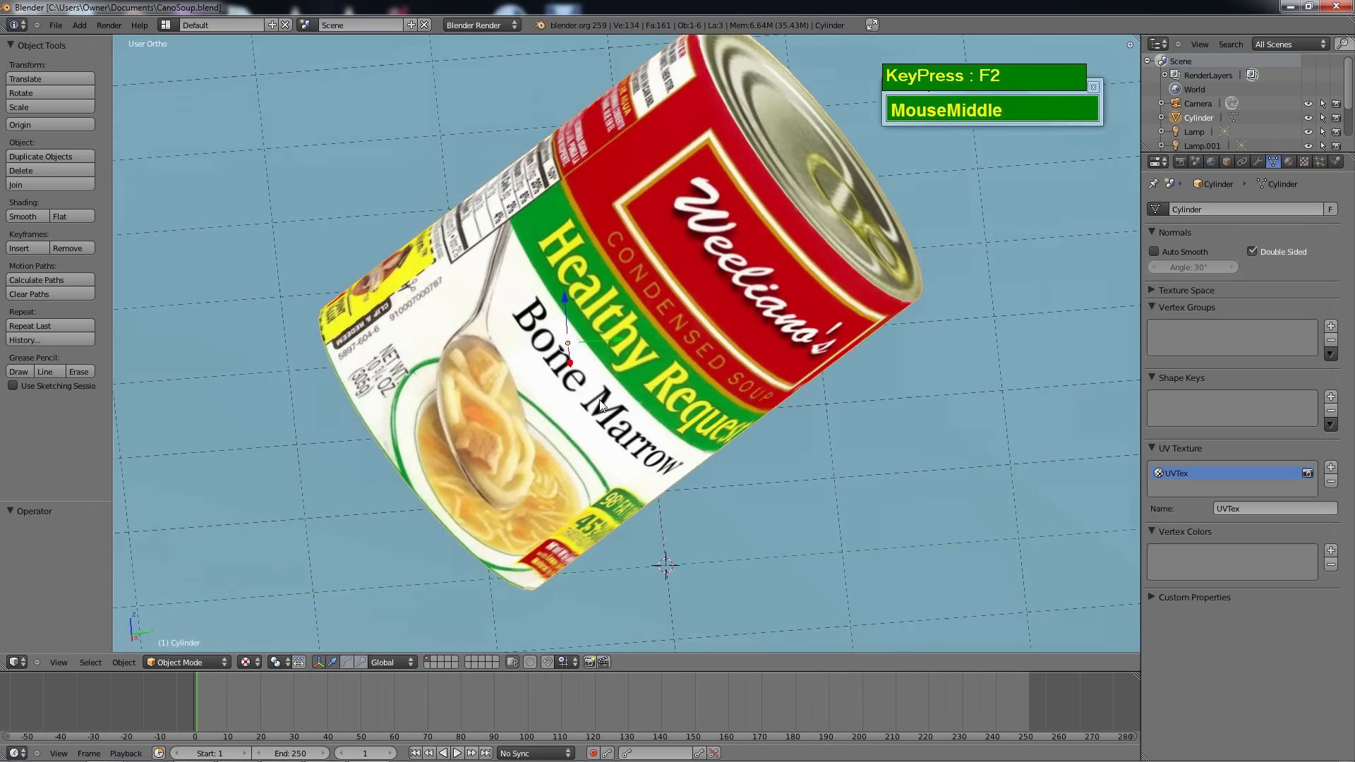
pyautogui.scroll(-3, 689, 400)
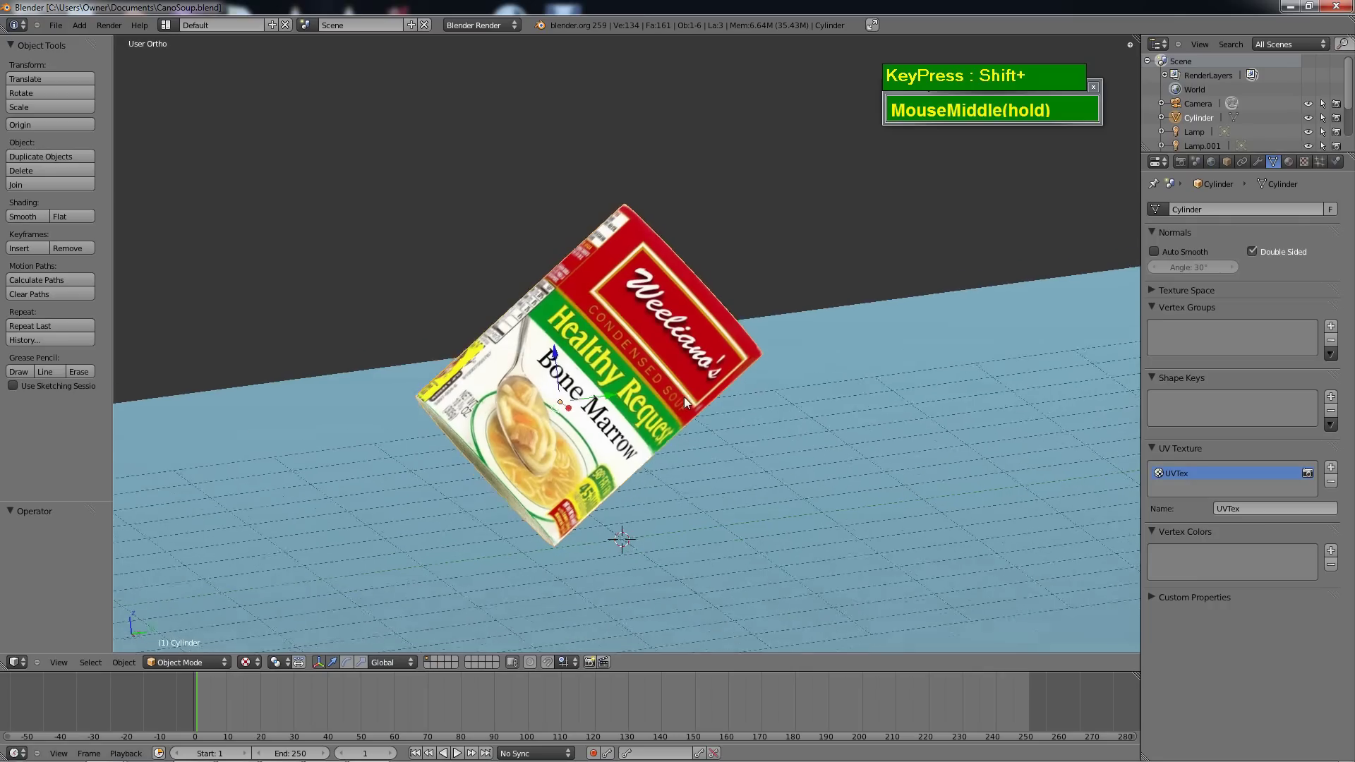
pyautogui.press('z')
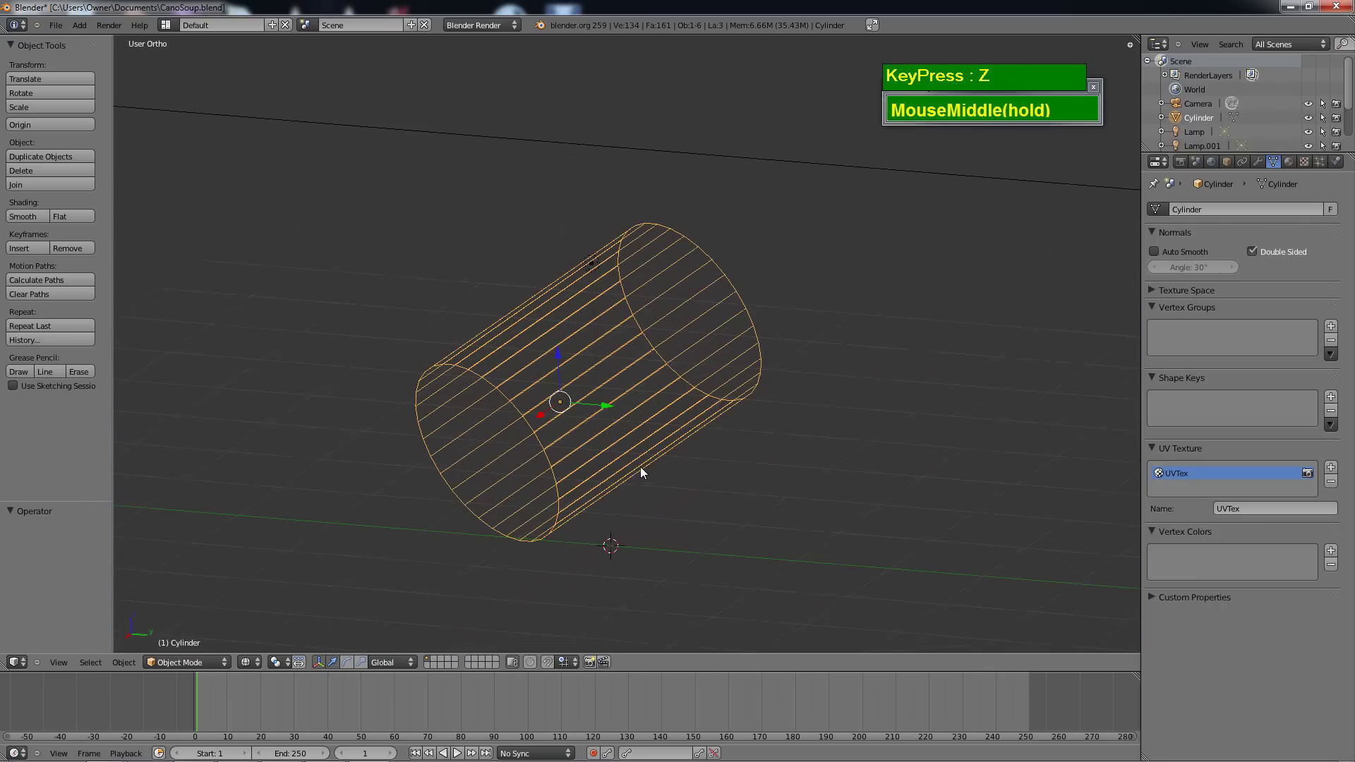
pyautogui.press('z')
pyautogui.hotkey('alt', 'z')
pyautogui.moveTo(677, 512); pyautogui.dragTo(620, 436, button='middle')
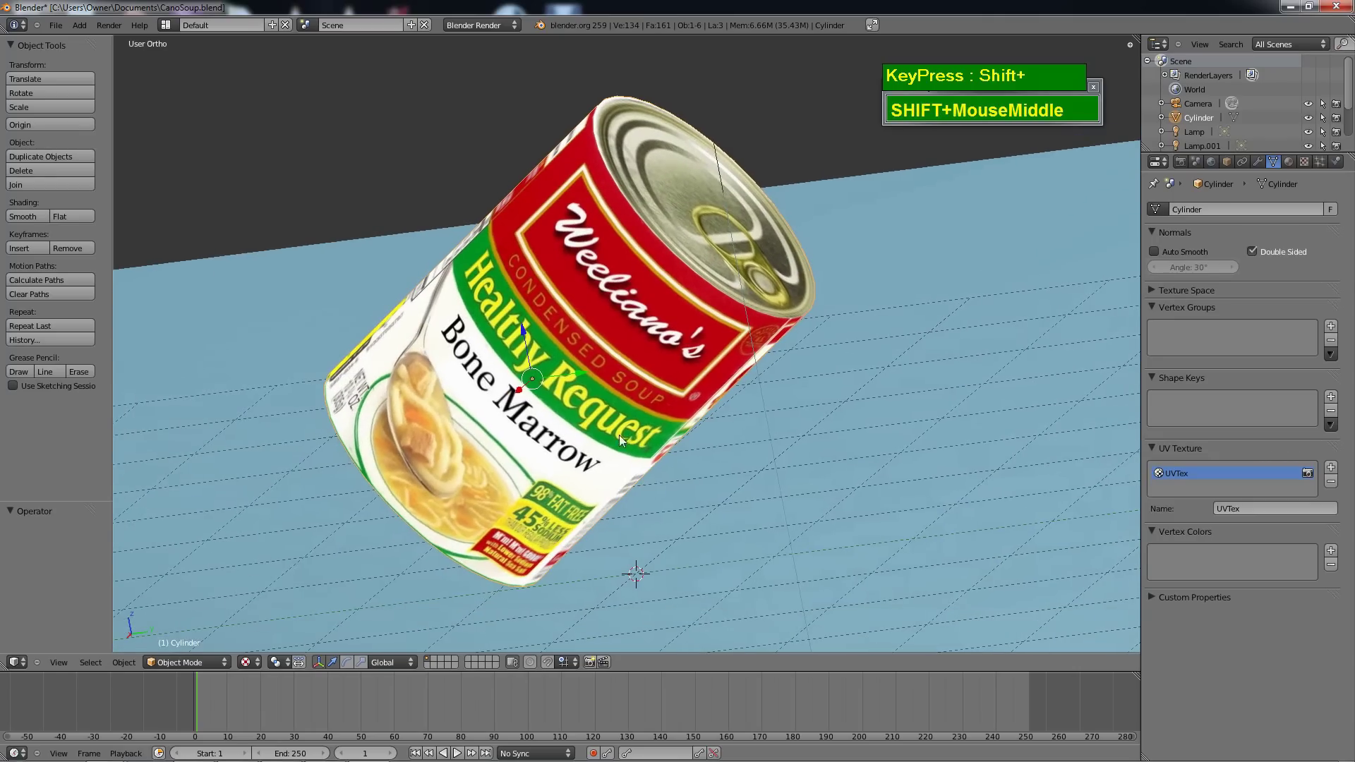
# Start a new file and delete the default cube from the scene.
pyautogui.click(55, 30)
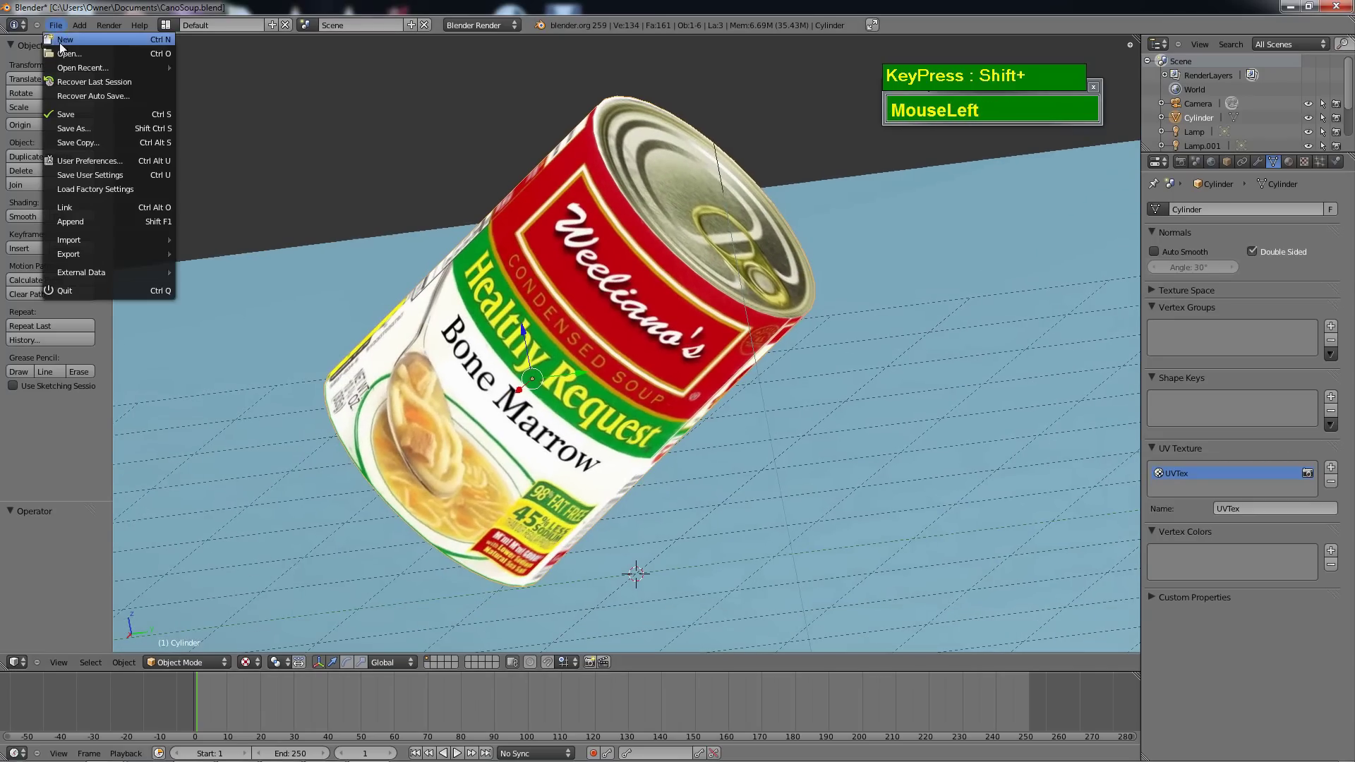
pyautogui.click(59, 41)
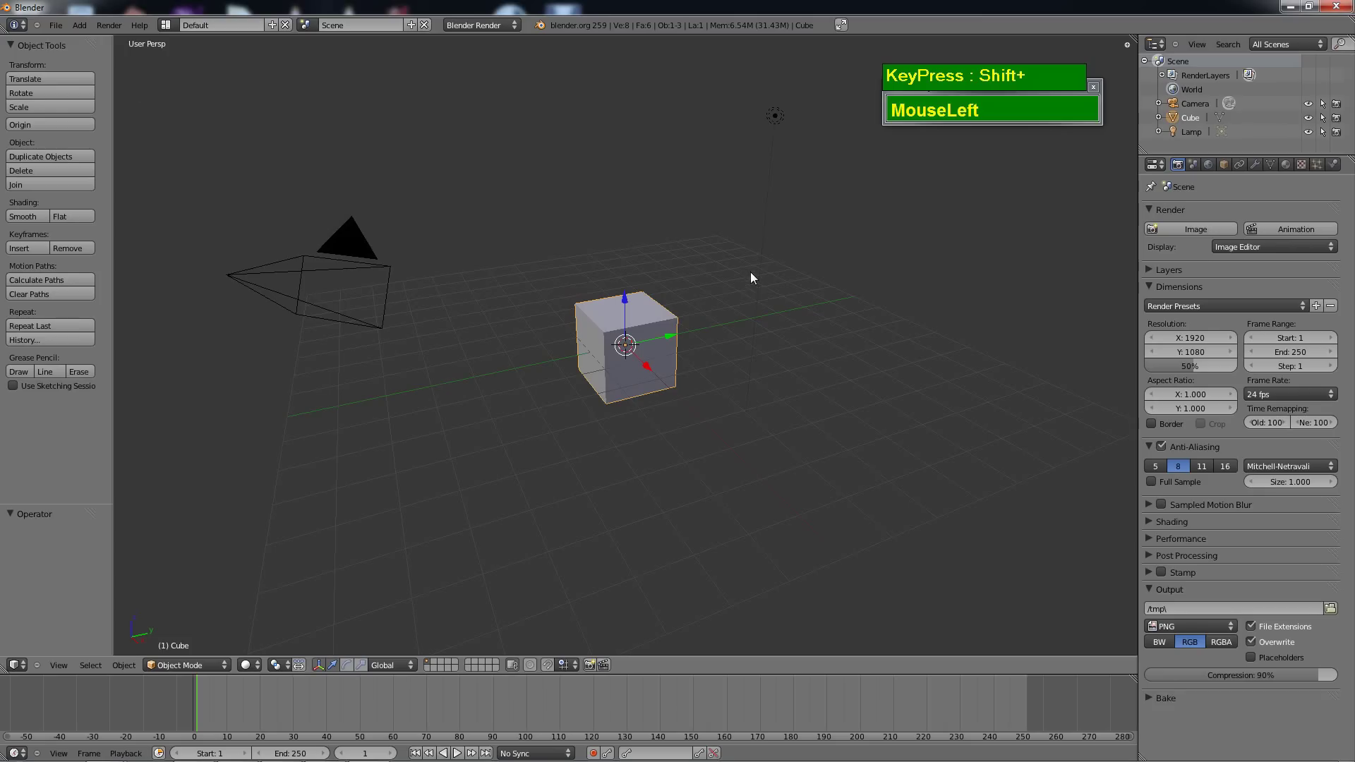
pyautogui.press('x')
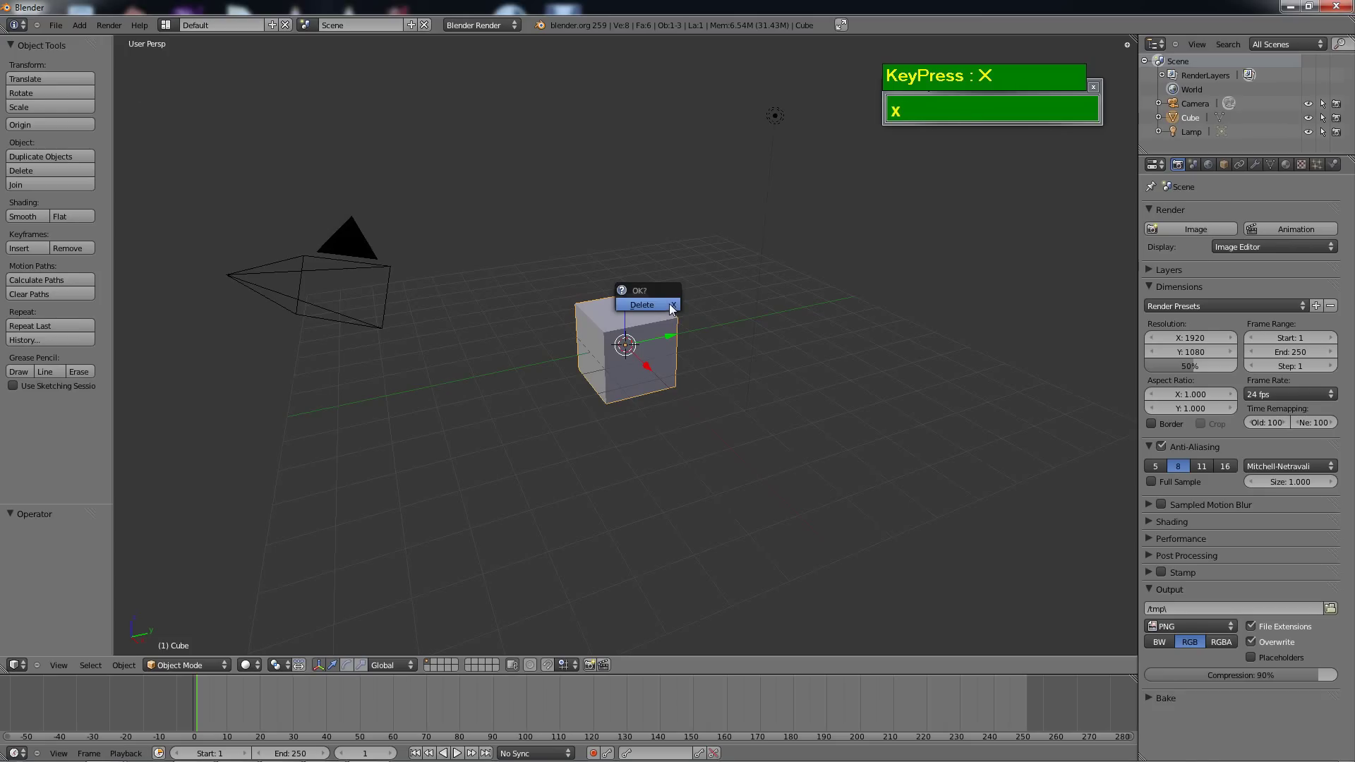
pyautogui.click(668, 311)
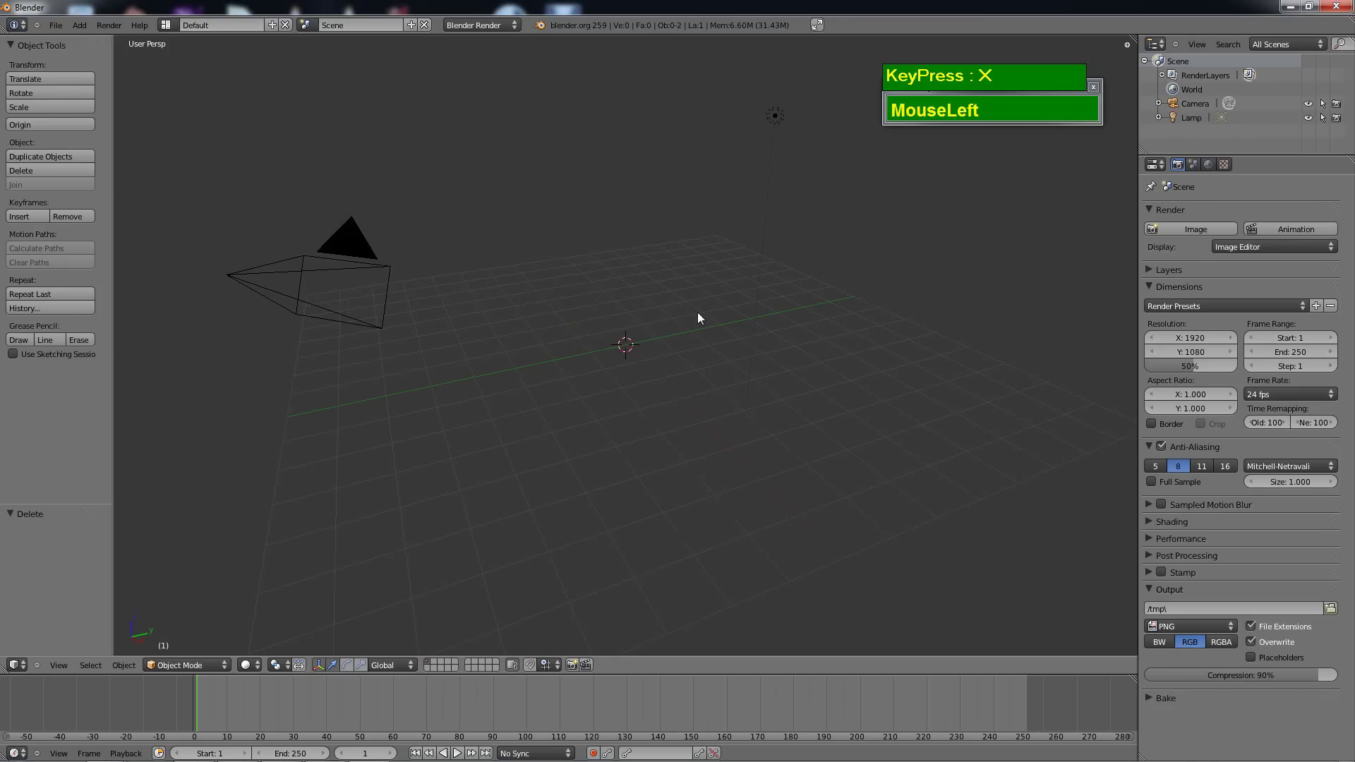
# Add a mesh cylinder with 32 vertices, radius 1 and depth 2 at the scene's centre.
pyautogui.hotkey('shift', 'a')
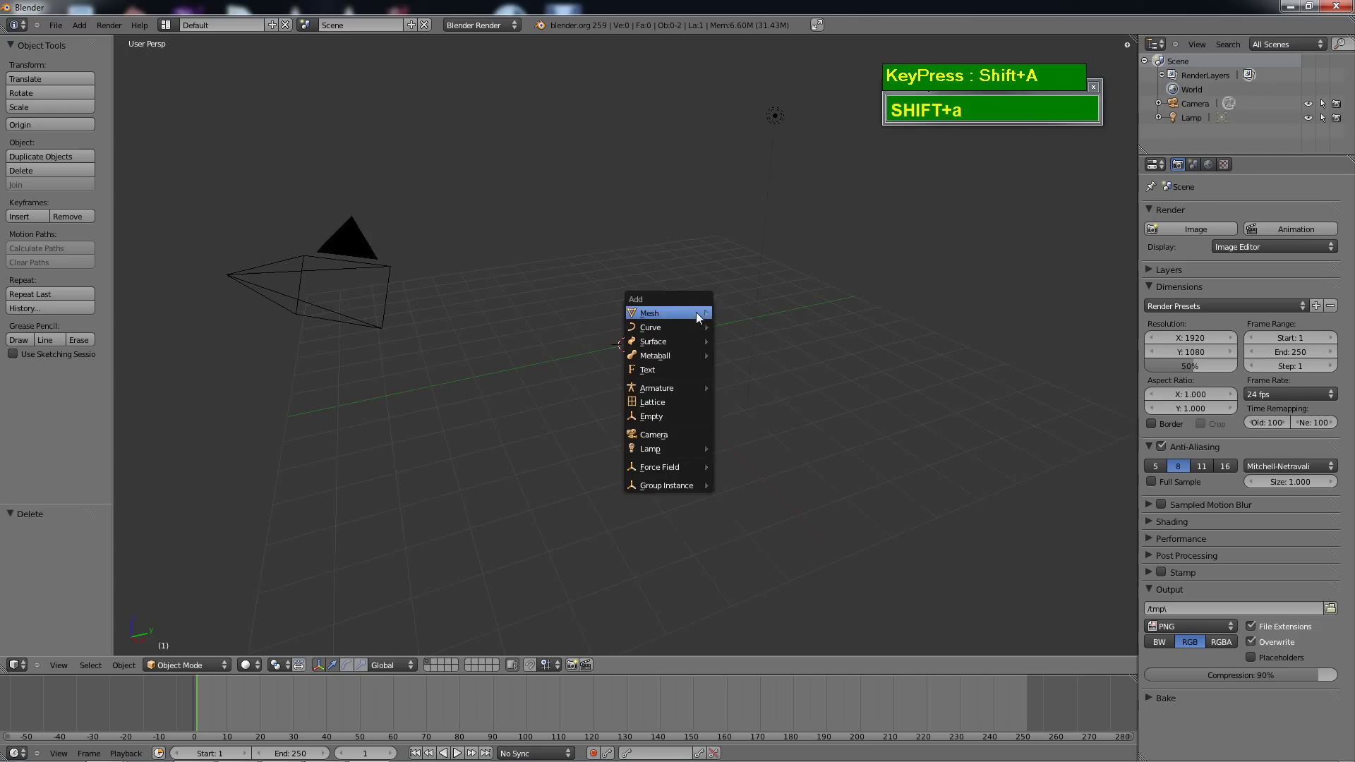
pyautogui.moveTo(696, 313)
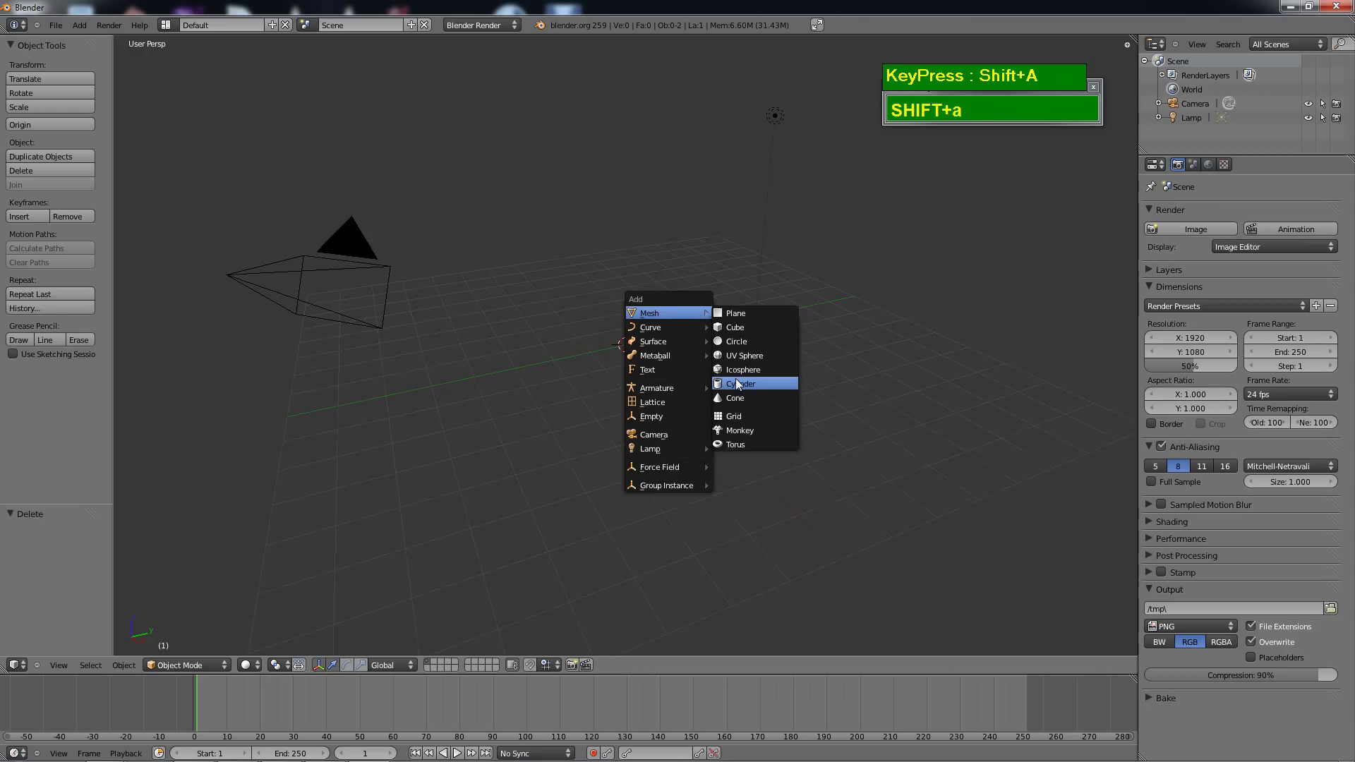
pyautogui.click(735, 378)
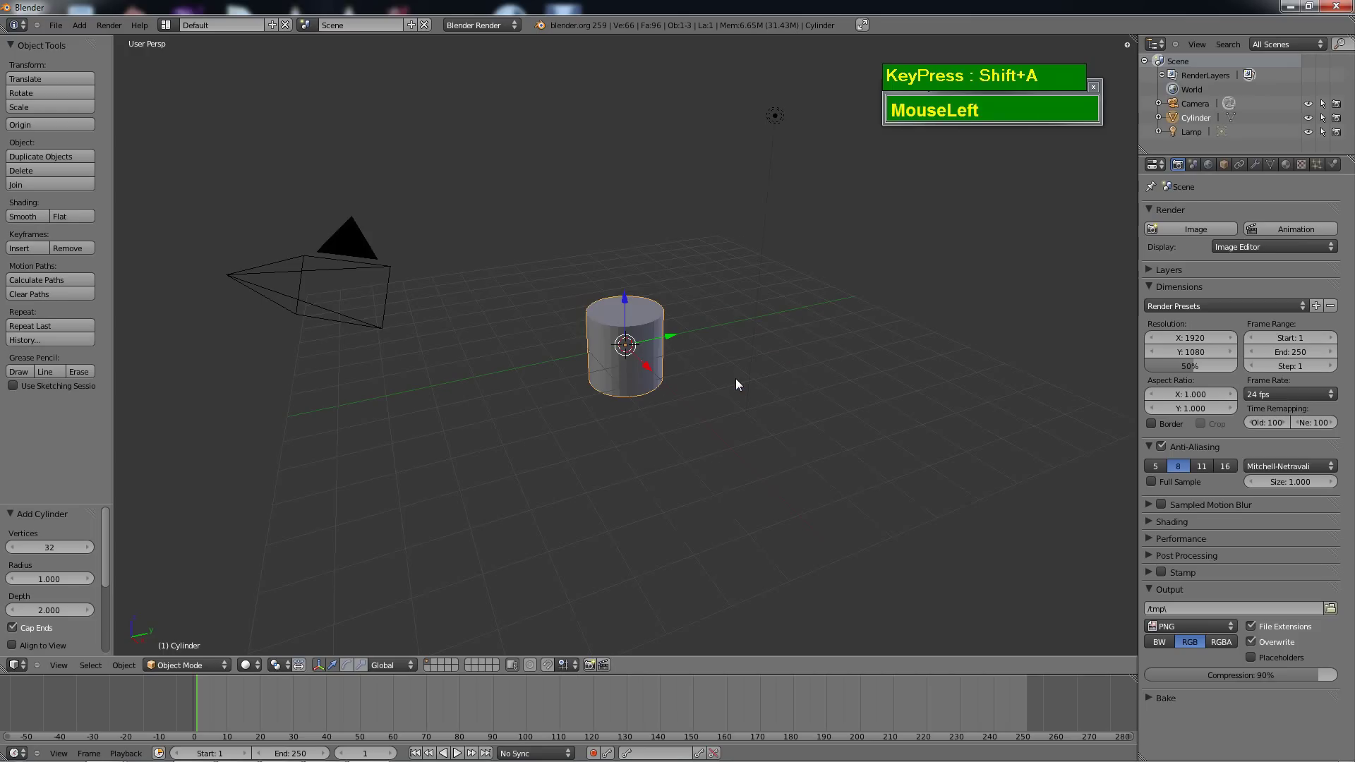
# Stretch the cylinder's mesh in Edit Mode along the Z axis by a factor of about 1.294.
pyautogui.scroll(1, 735, 383)
pyautogui.scroll(-1, 735, 384)
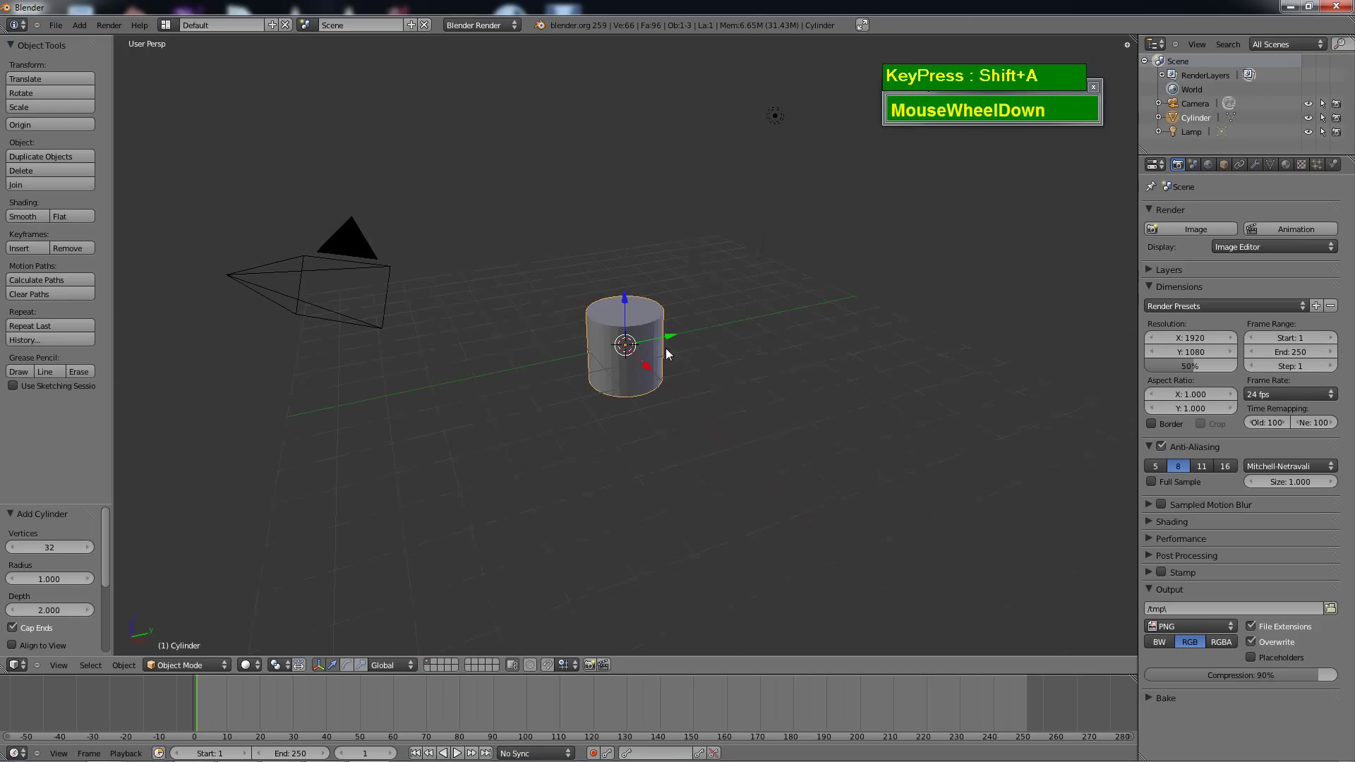
pyautogui.scroll(1, 667, 350)
pyautogui.moveTo(666, 350)
pyautogui.mouseDown(button='middle')
pyautogui.moveTo(688, 358)
pyautogui.moveTo(675, 396)
pyautogui.moveTo(618, 384)
pyautogui.moveTo(681, 372)
pyautogui.moveTo(702, 332)
pyautogui.moveTo(659, 352)
pyautogui.mouseUp(button='middle')
pyautogui.moveTo(628, 271); pyautogui.dragTo(721, 340, button='middle')
pyautogui.scroll(1, 691, 336)
pyautogui.press('Tab')
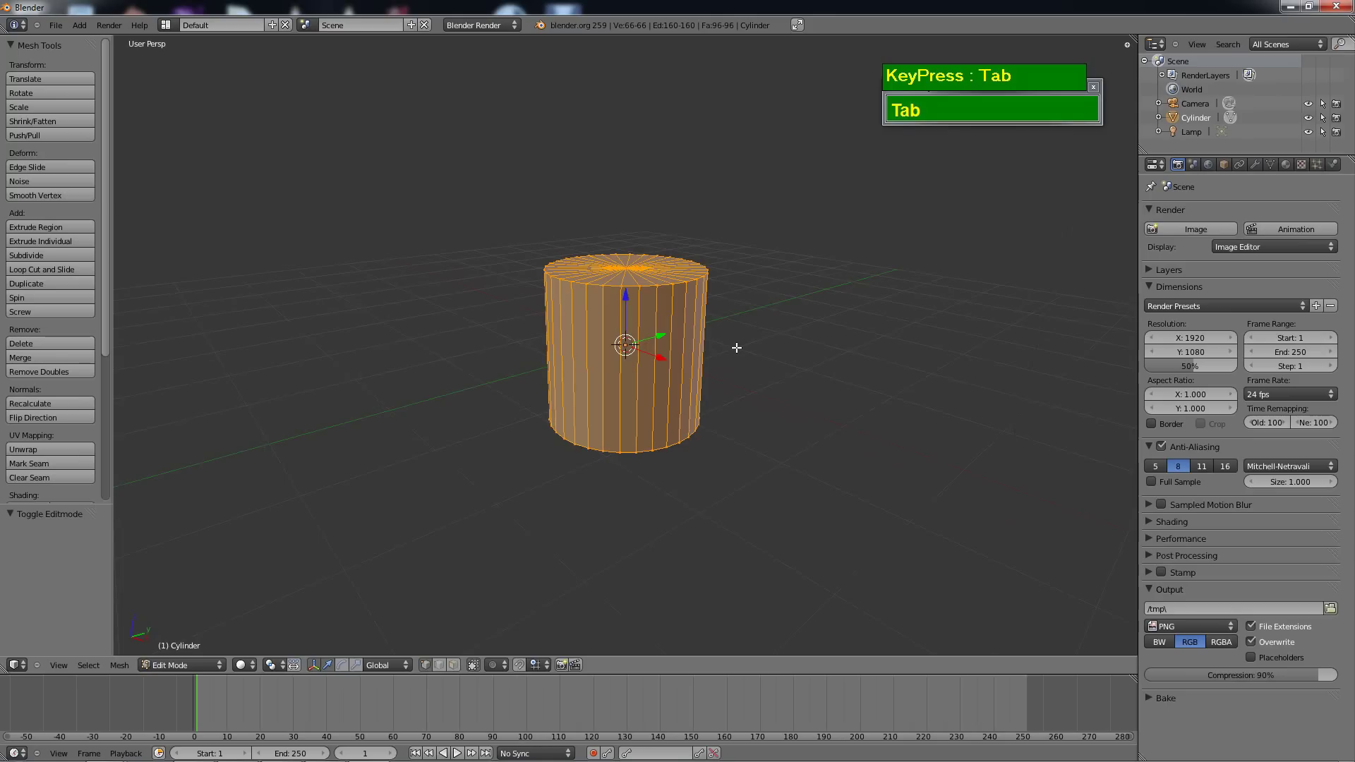
pyautogui.press('s')
pyautogui.press('z')
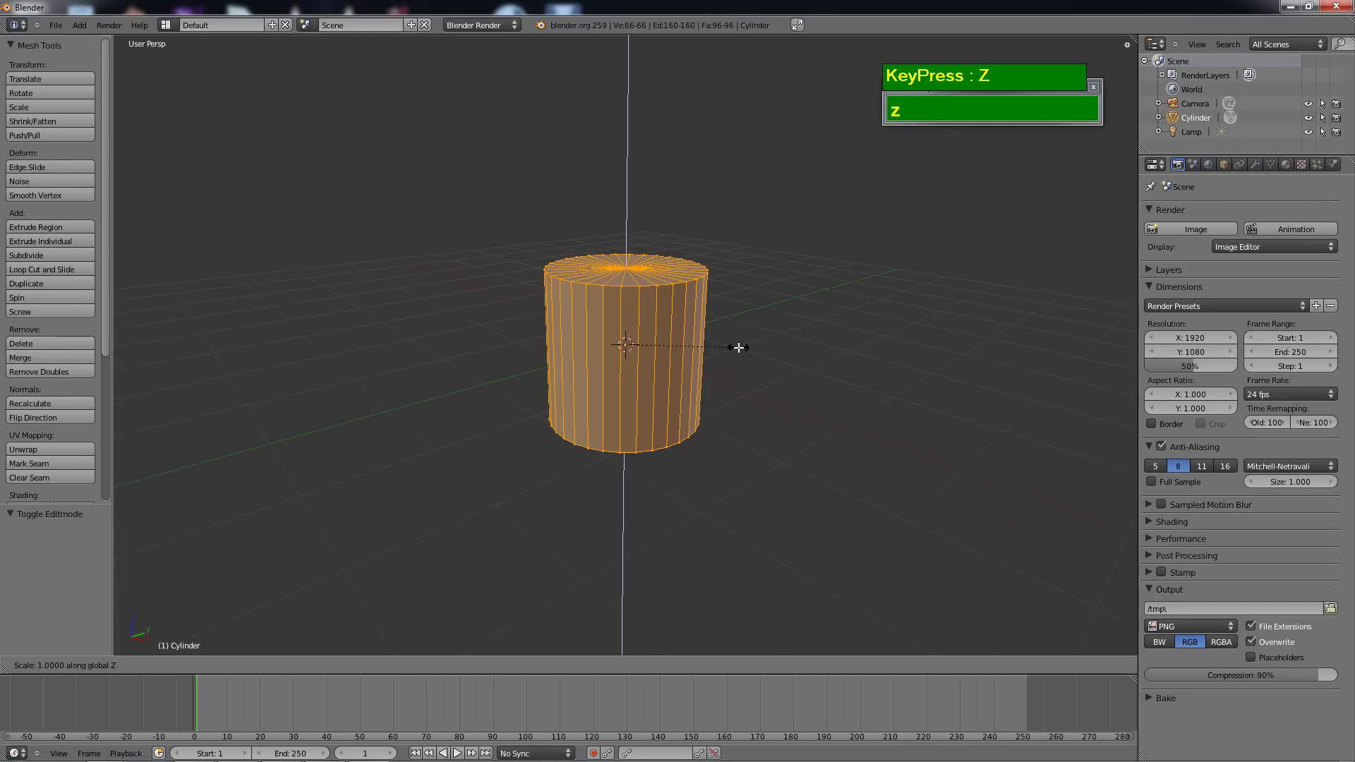
pyautogui.click(774, 354)
# Split the 3D view into two side-by-side areas and turn the new one into a UV/Image Editor.
pyautogui.moveTo(737, 402); pyautogui.dragTo(765, 369, button='middle')
pyautogui.scroll(-2, 657, 367)
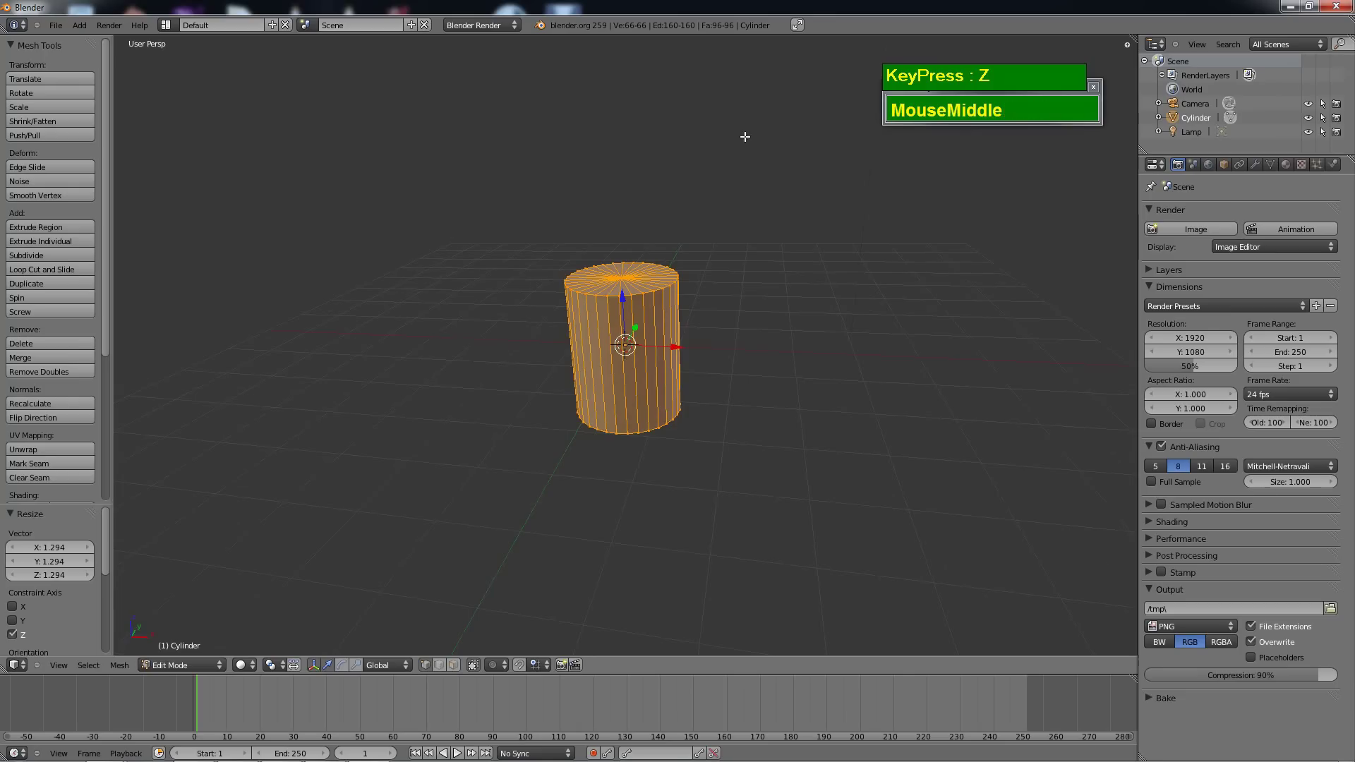
pyautogui.click(1134, 35)
pyautogui.moveTo(1134, 35); pyautogui.dragTo(637, 102)
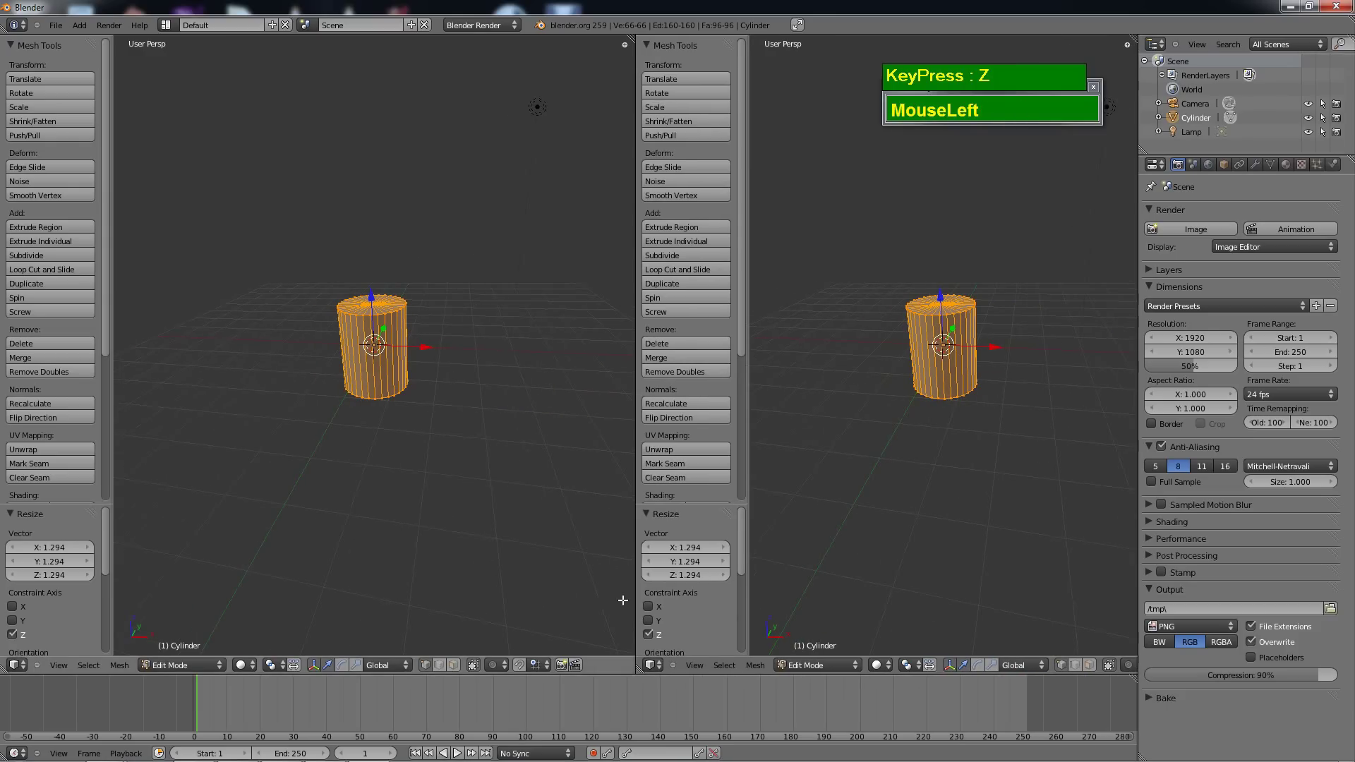
pyautogui.click(653, 664)
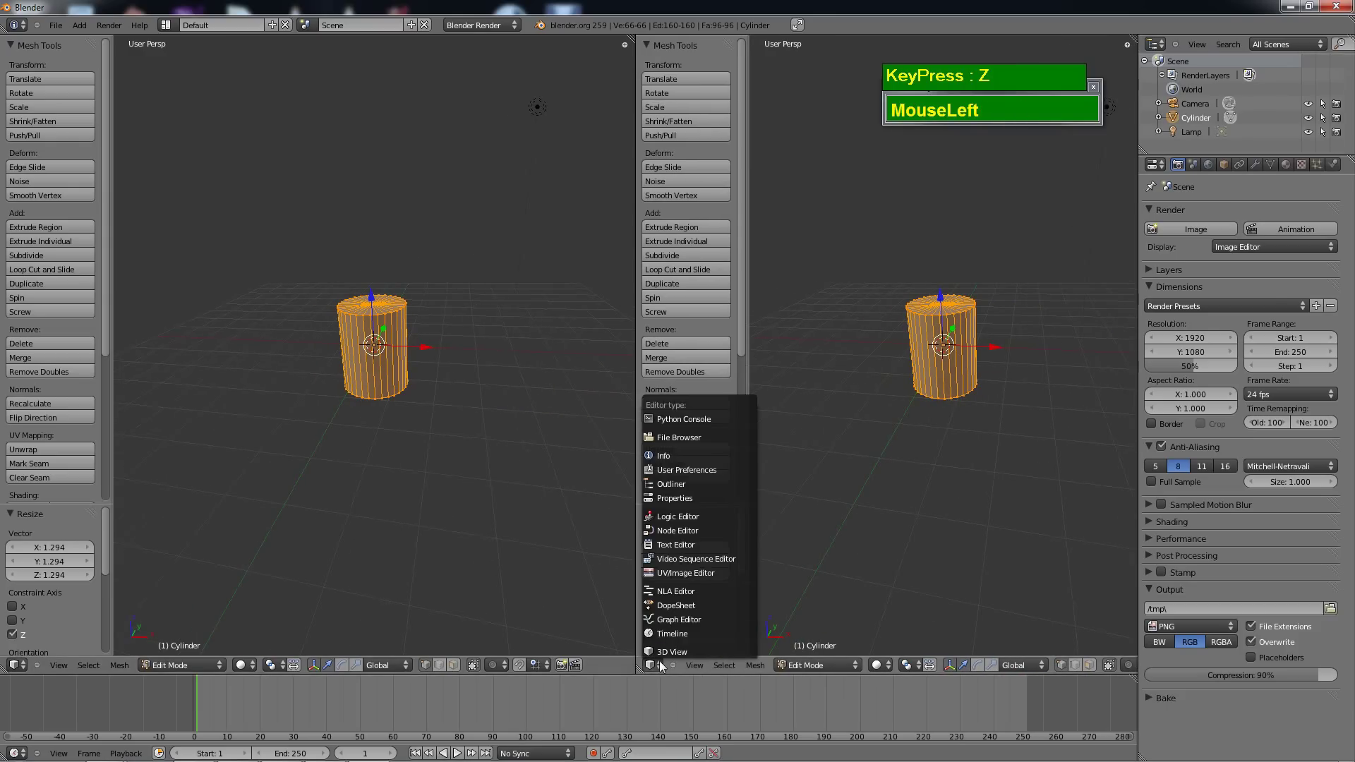
pyautogui.click(682, 573)
# Unwrap the whole cylinder with Cylinder Projection from the orthographic front view.
pyautogui.scroll(3, 844, 431)
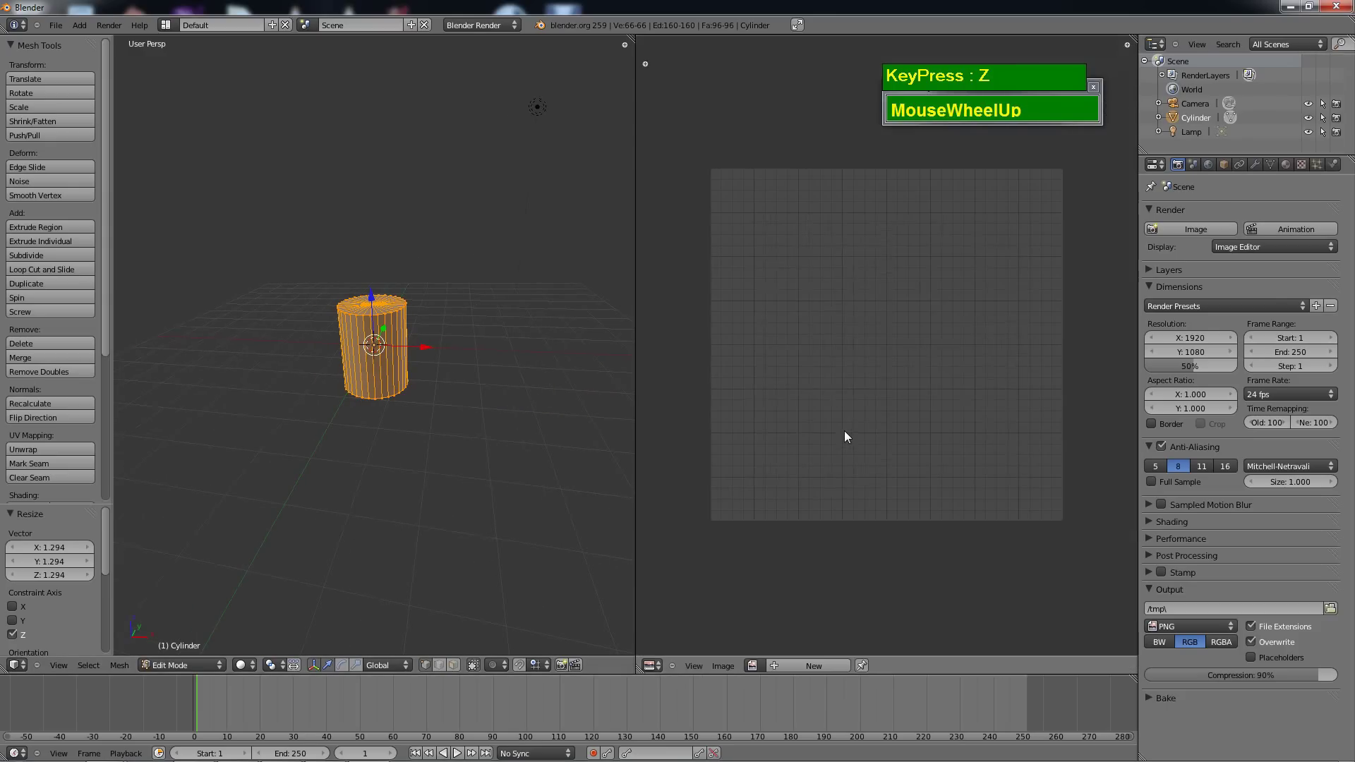
pyautogui.scroll(1, 427, 464)
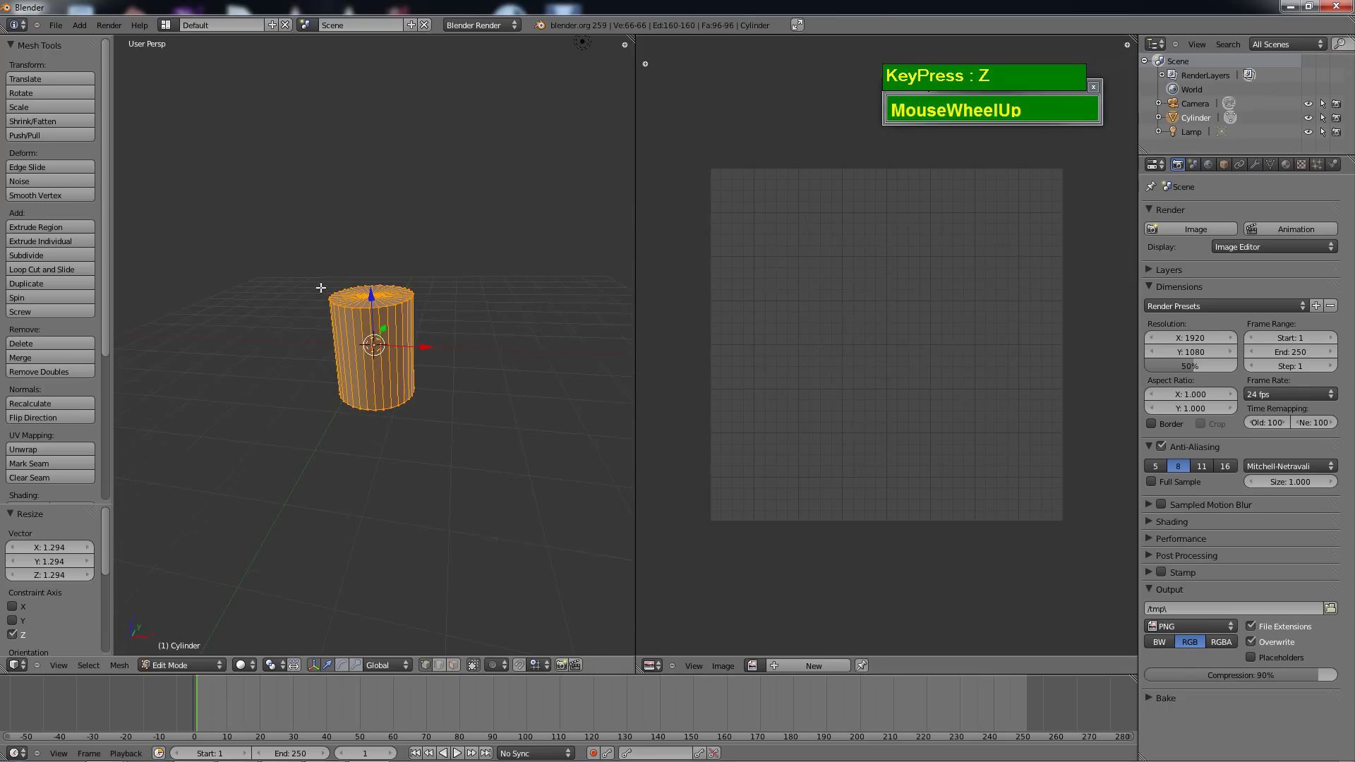
pyautogui.scroll(1, 415, 454)
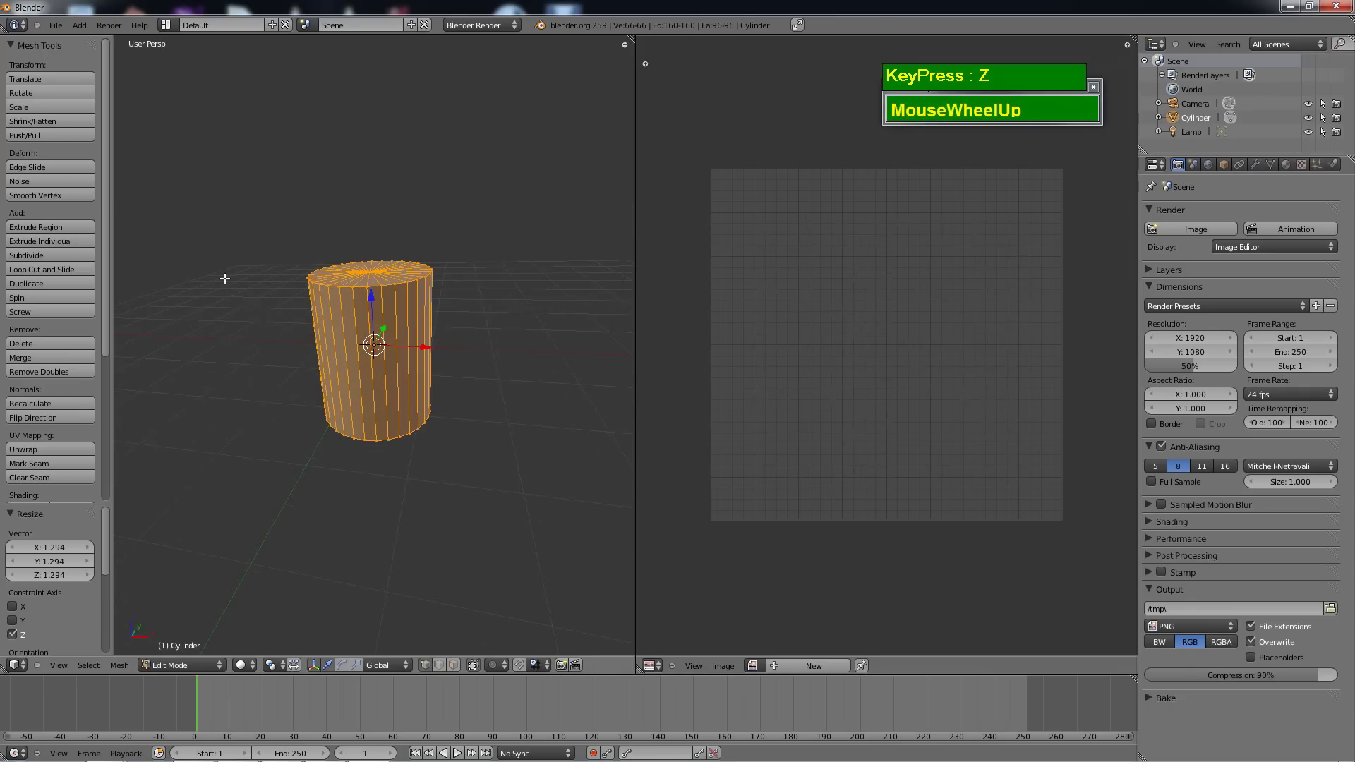
pyautogui.moveTo(357, 354); pyautogui.dragTo(377, 422, button='middle')
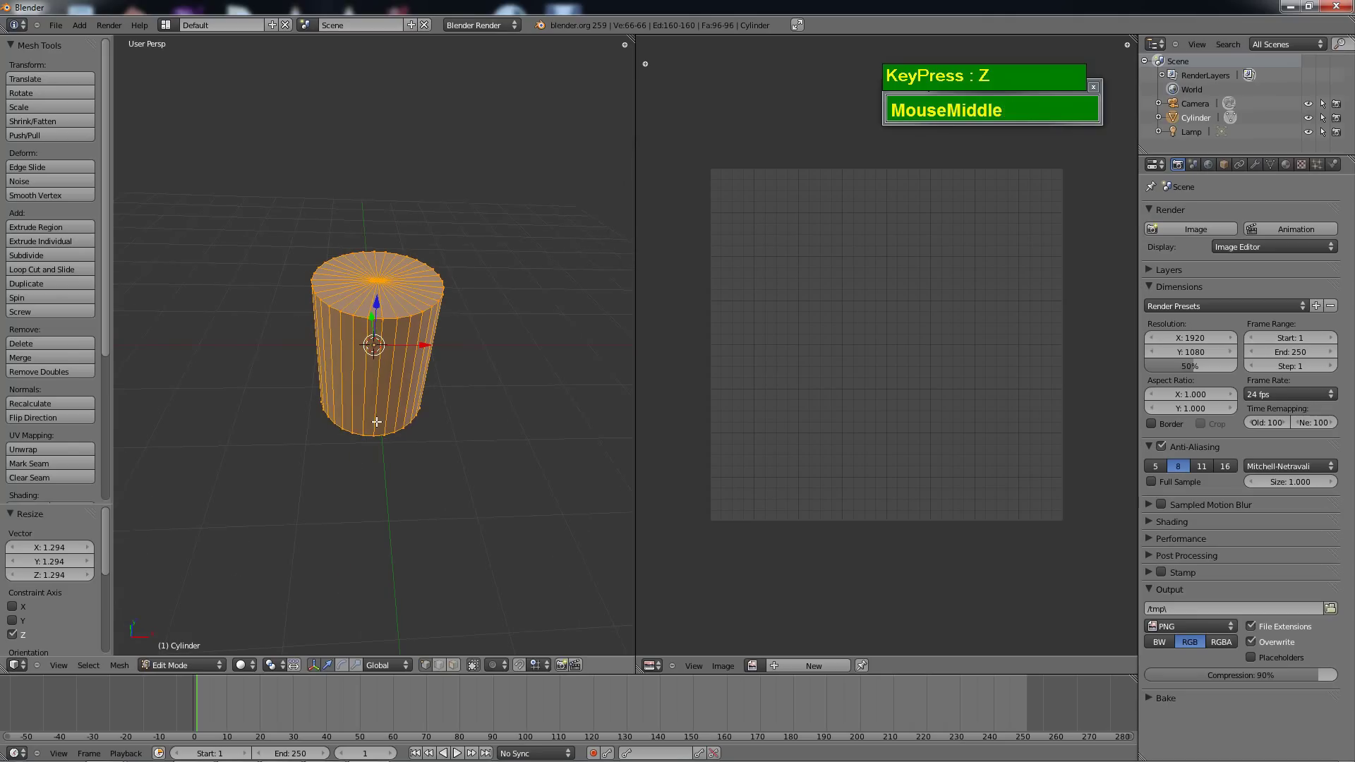
pyautogui.press('KP_1')
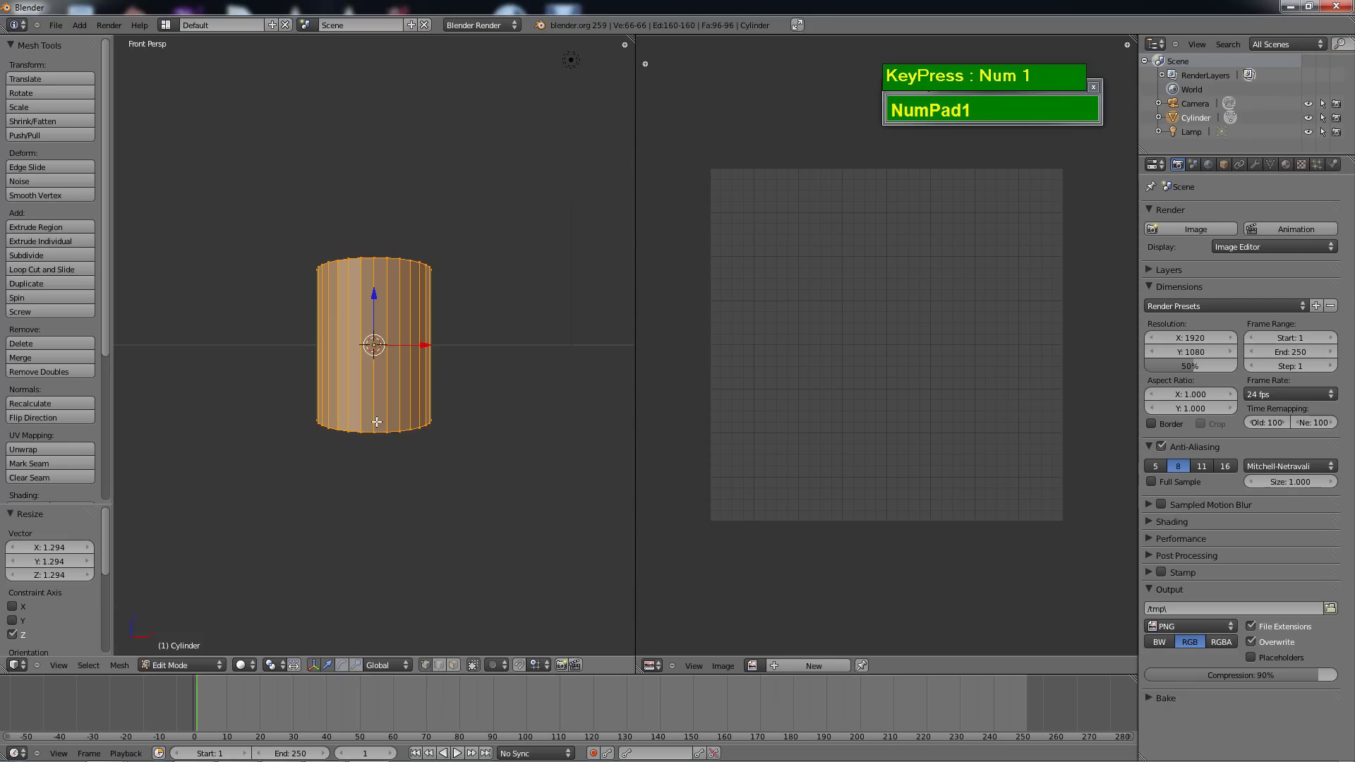
pyautogui.press('KP_5')
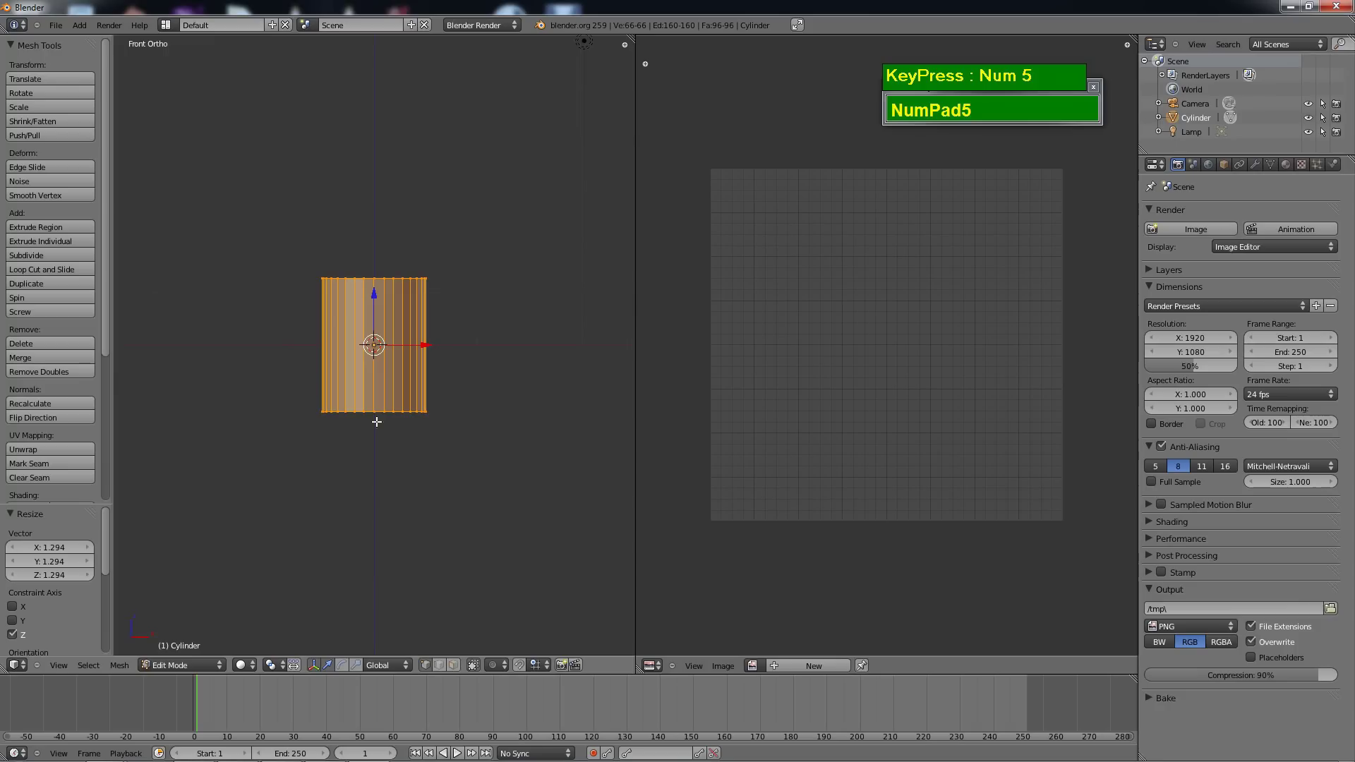
pyautogui.scroll(2, 376, 421)
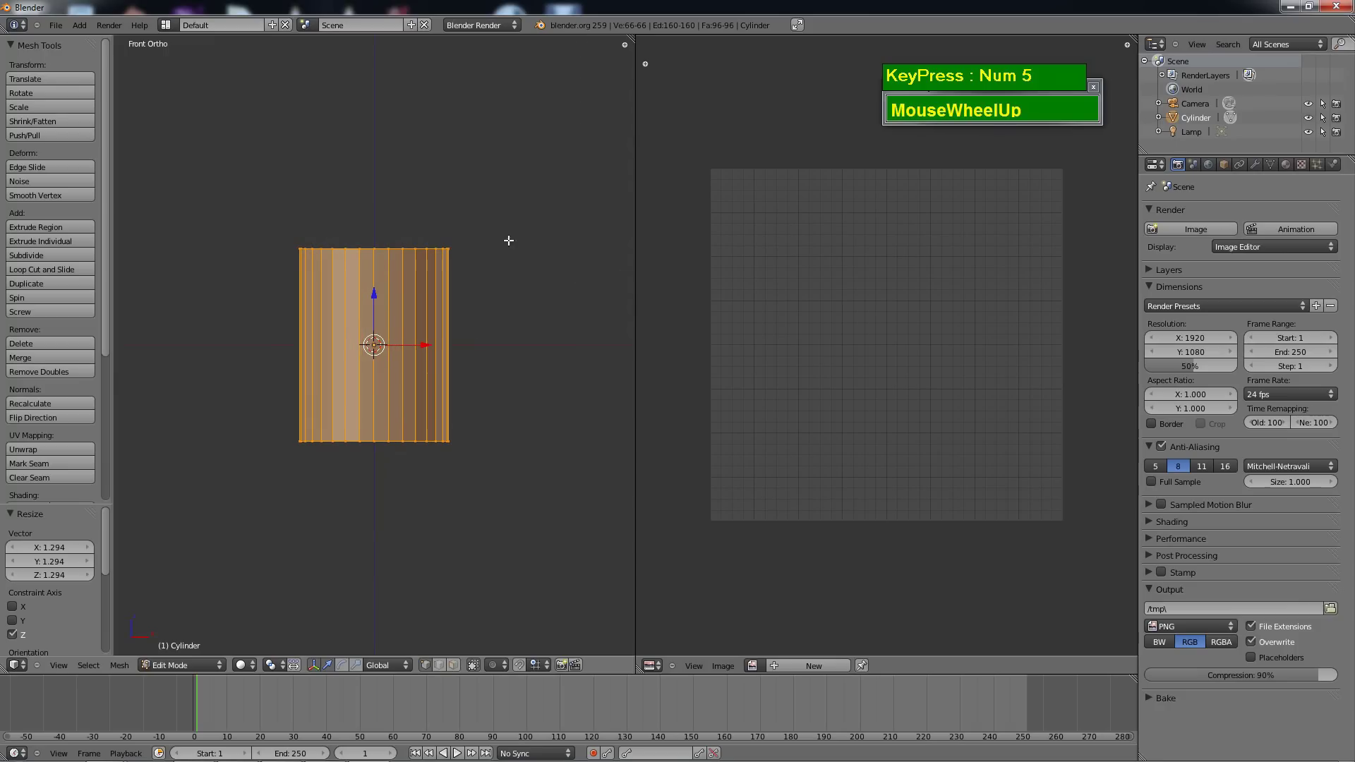
pyautogui.press('u')
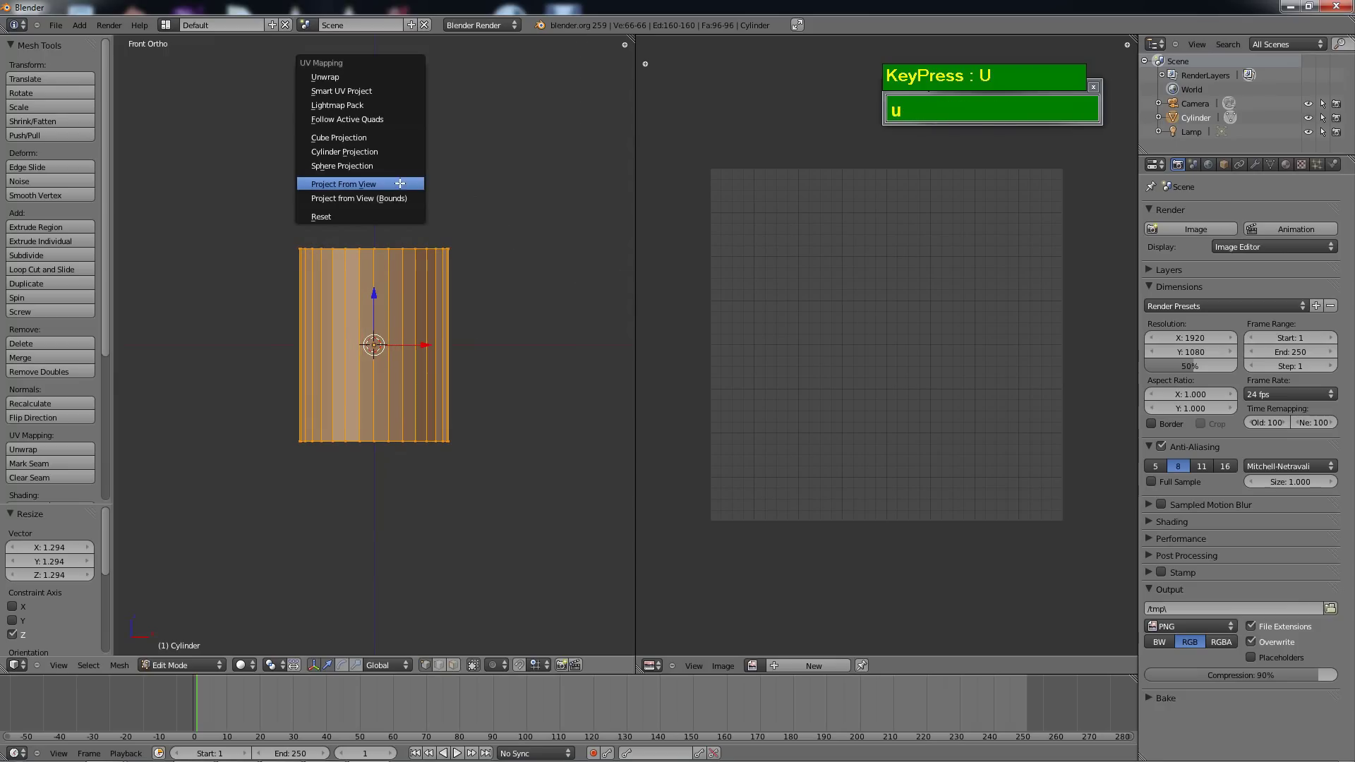
pyautogui.click(366, 152)
# Pack the cylinder's UV islands so the layout fits within the image bounds.
pyautogui.scroll(-1, 940, 460)
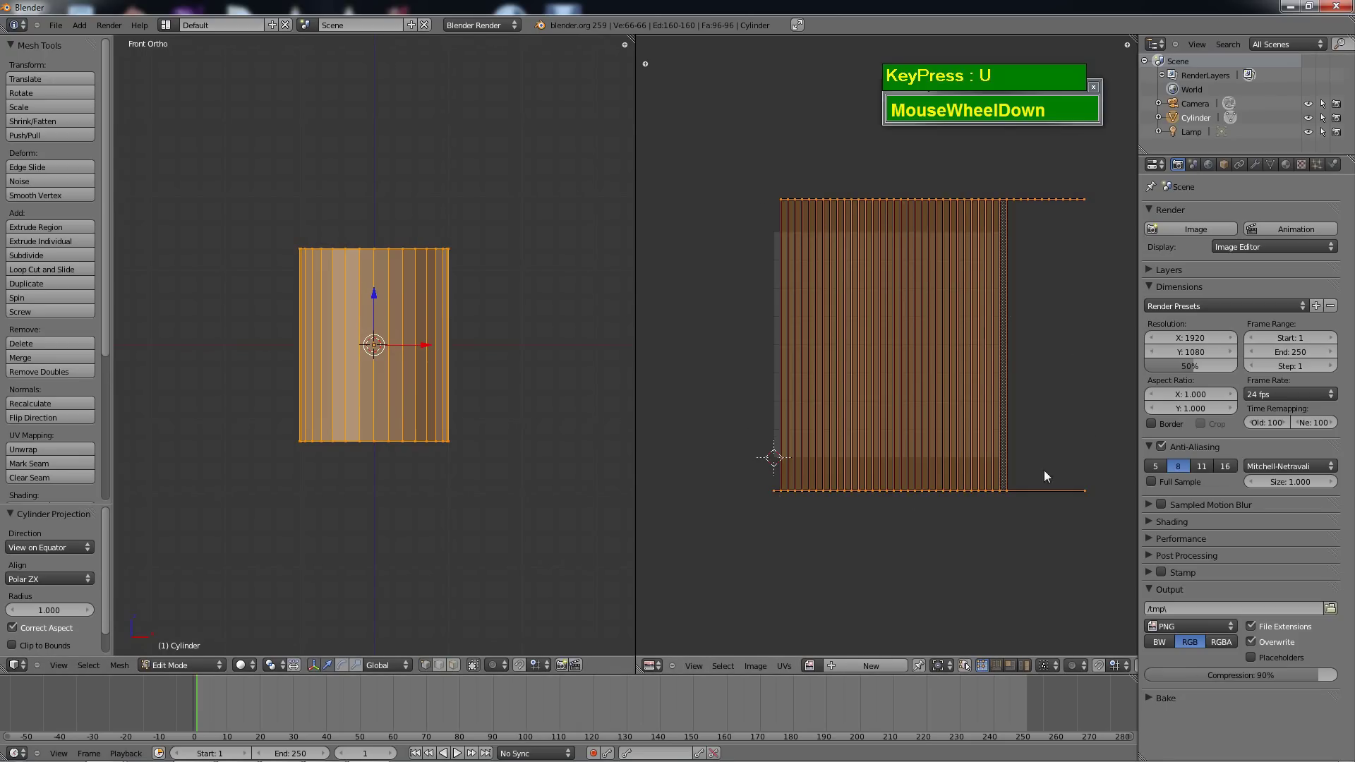
pyautogui.scroll(1, 1097, 421)
pyautogui.scroll(-1, 861, 227)
pyautogui.moveTo(787, 671); pyautogui.dragTo(809, 613)
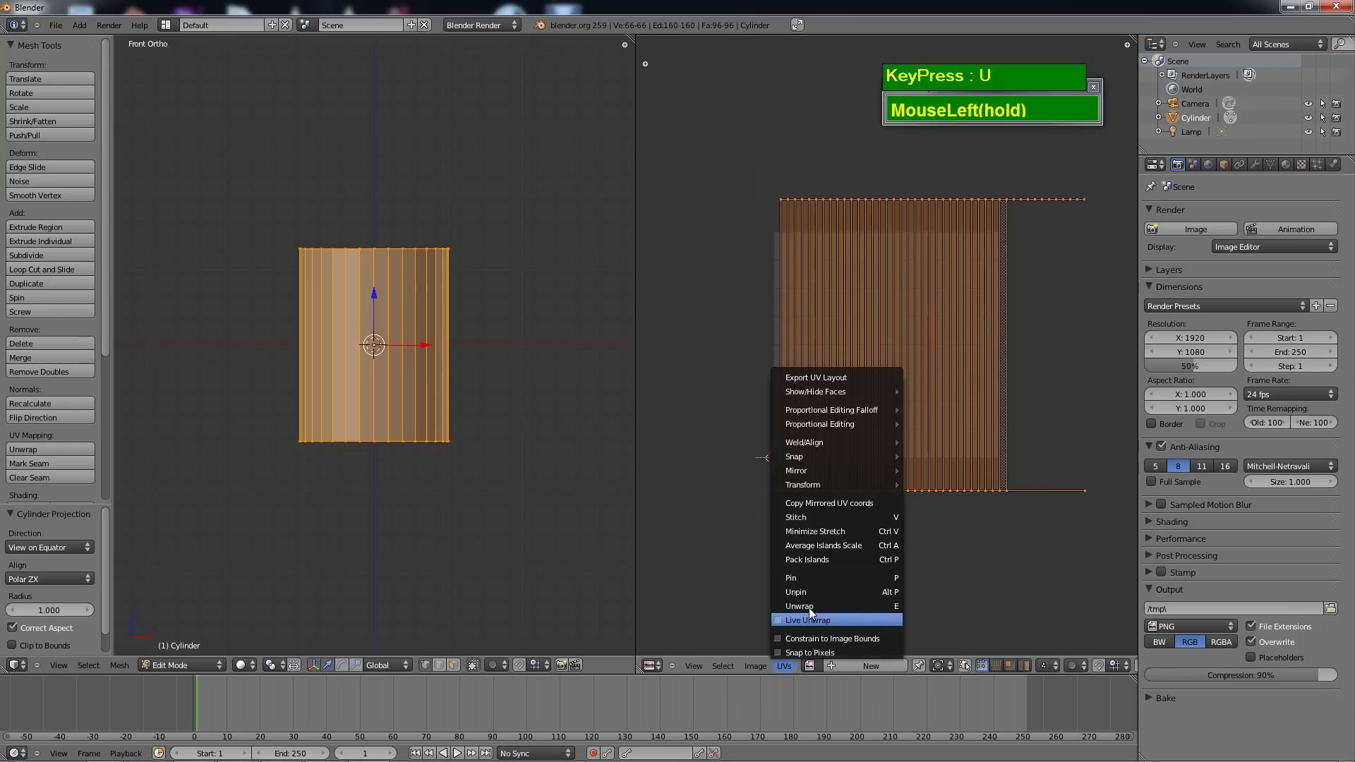
pyautogui.click(815, 561)
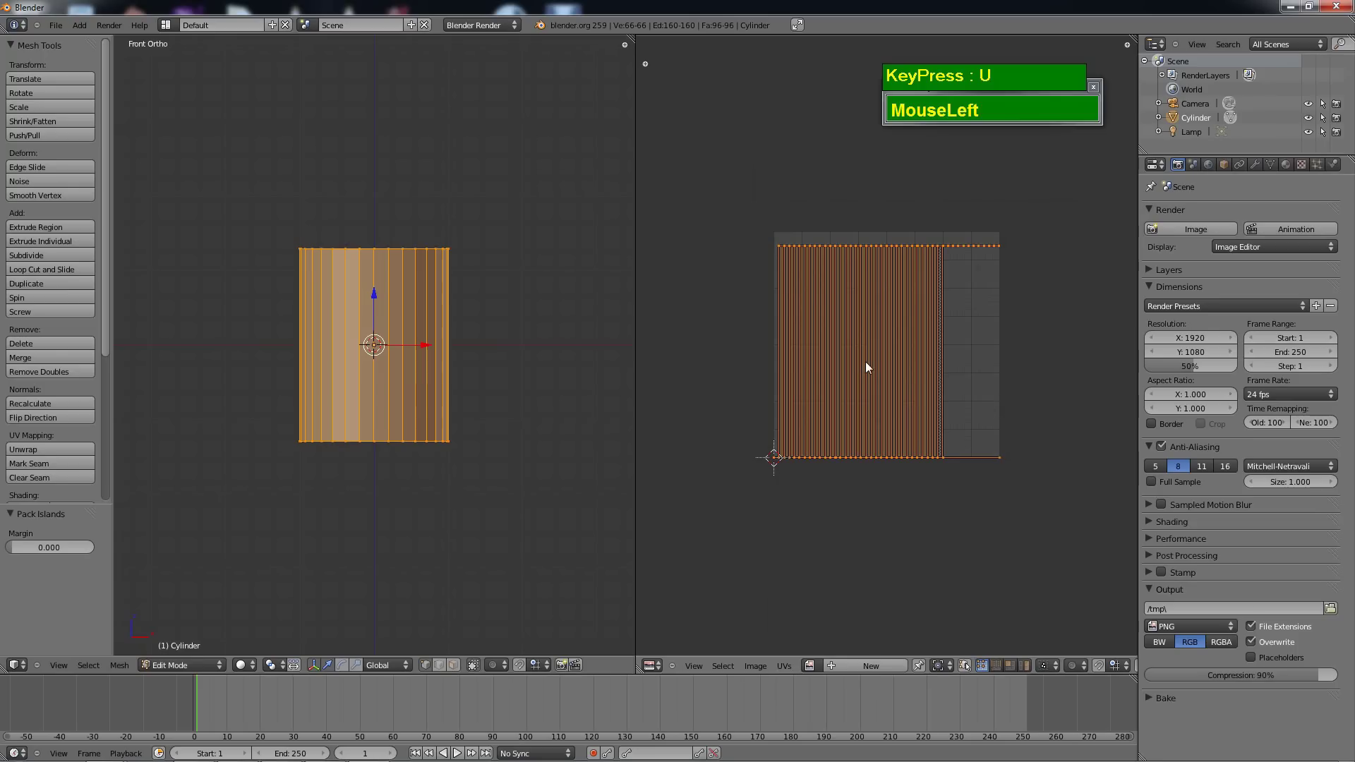
# Create a new 1024 by 1024 image named untitled with the UV Test Grid option enabled.
pyautogui.scroll(1, 866, 367)
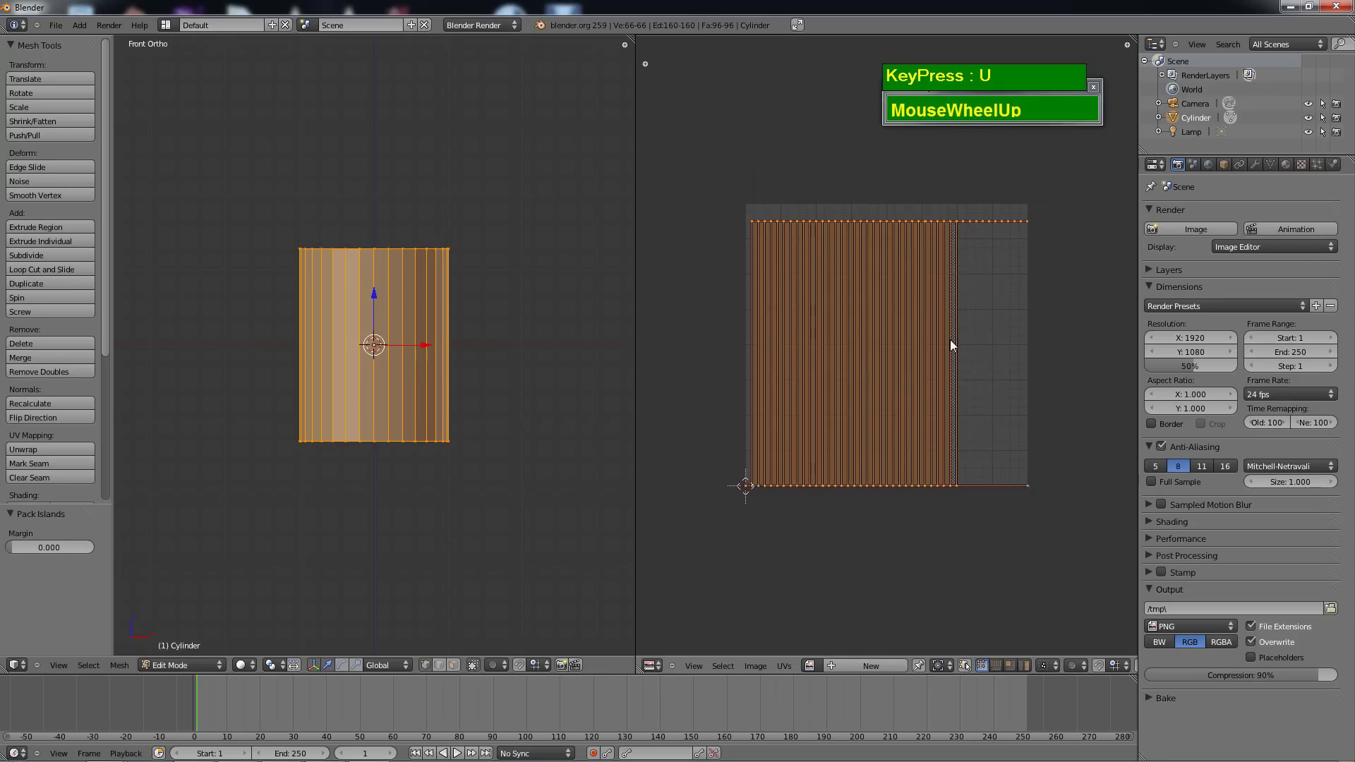
pyautogui.click(782, 666)
pyautogui.click(757, 666)
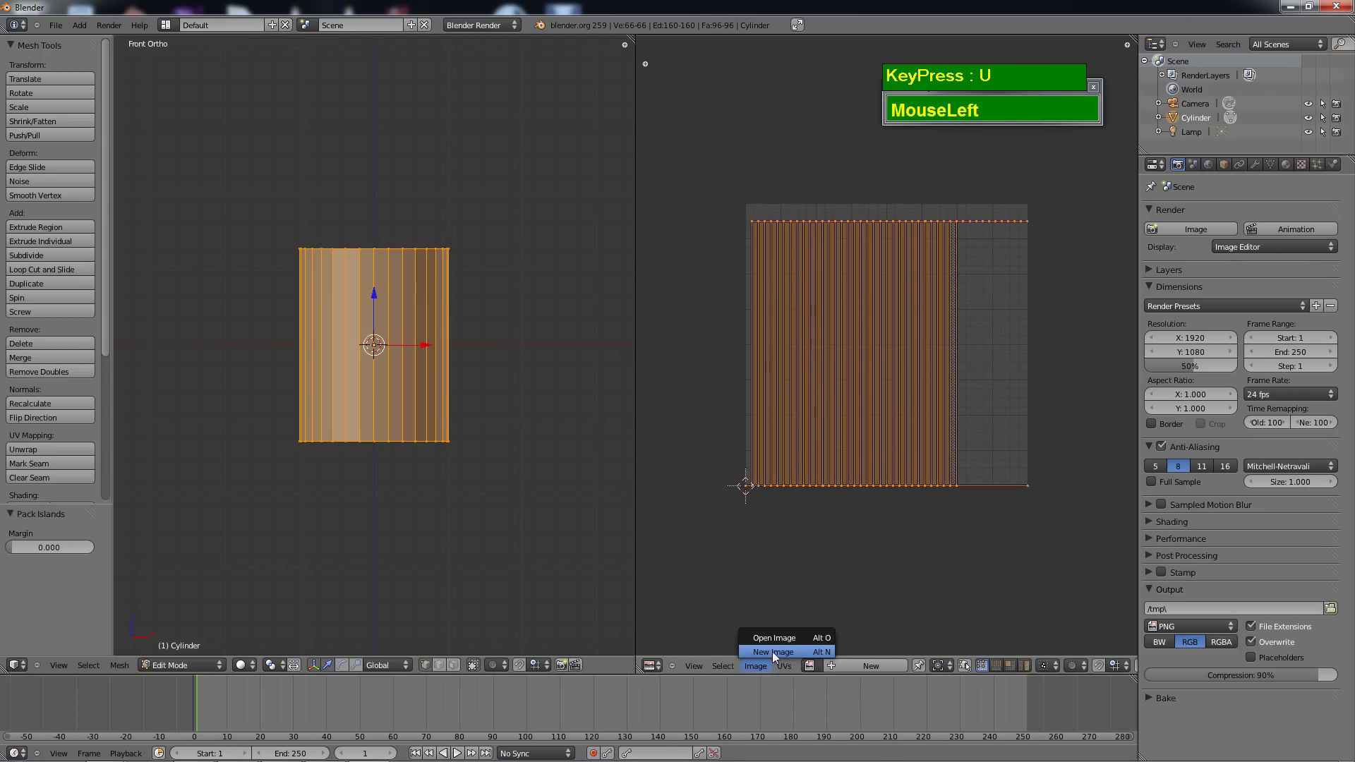
pyautogui.click(772, 651)
pyautogui.click(781, 710)
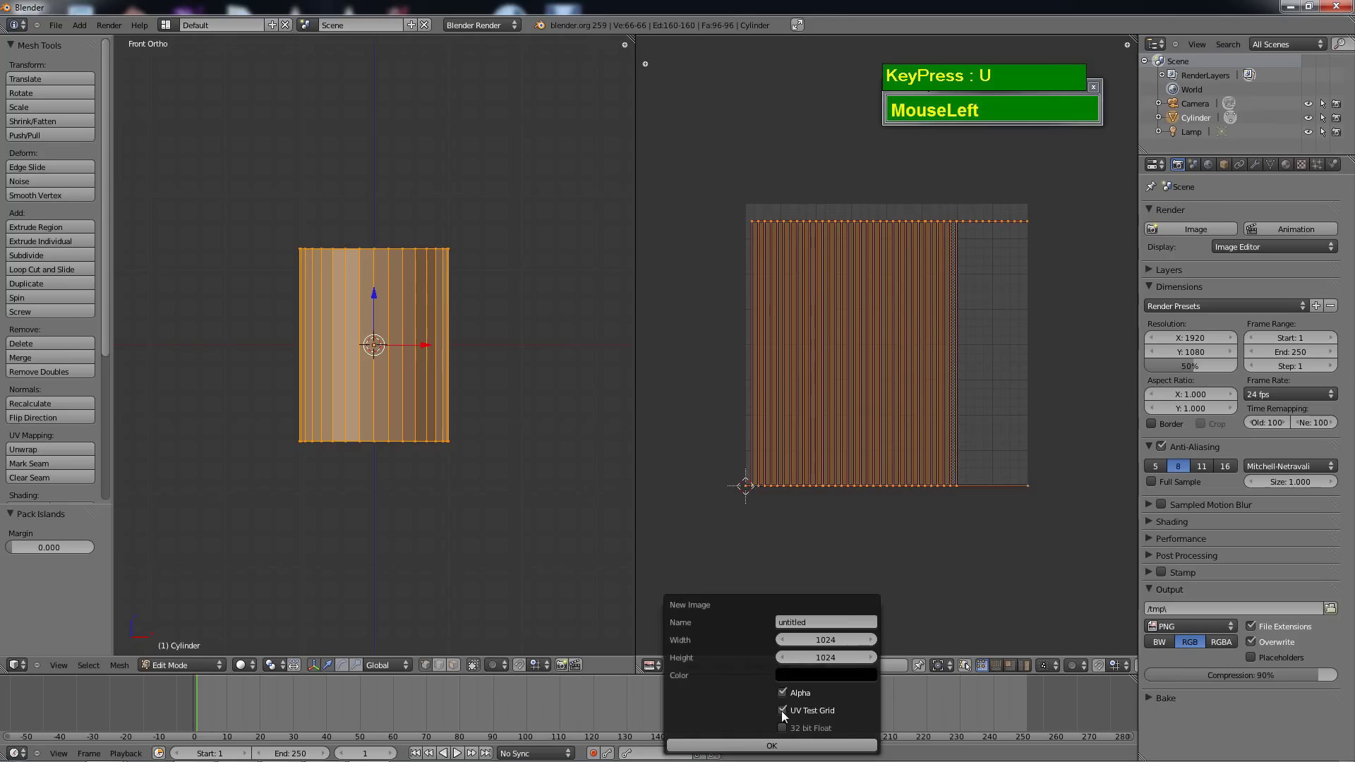
pyautogui.click(784, 749)
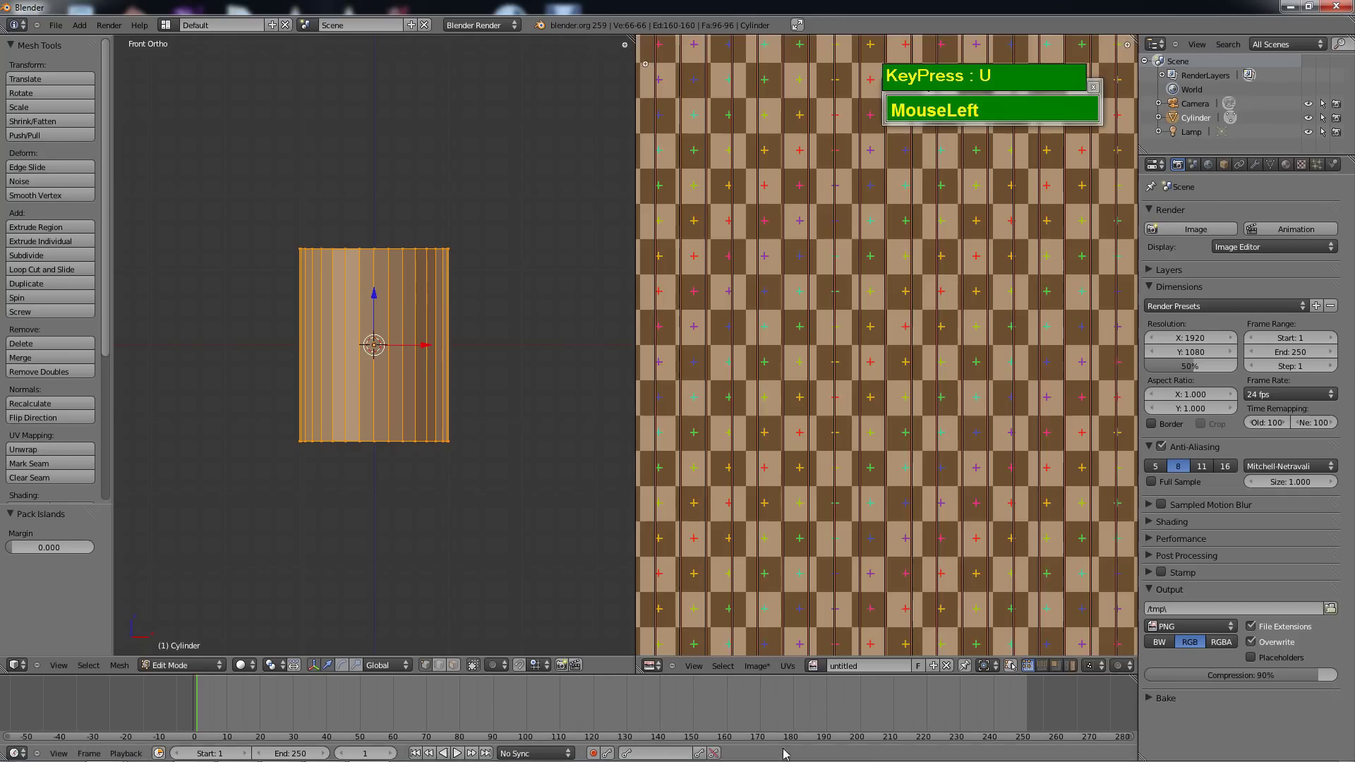
# Set the 3D view's viewport shading to Textured so the test grid displays on the cylinder.
pyautogui.scroll(-8, 893, 448)
pyautogui.scroll(3, 893, 449)
pyautogui.scroll(-2, 892, 443)
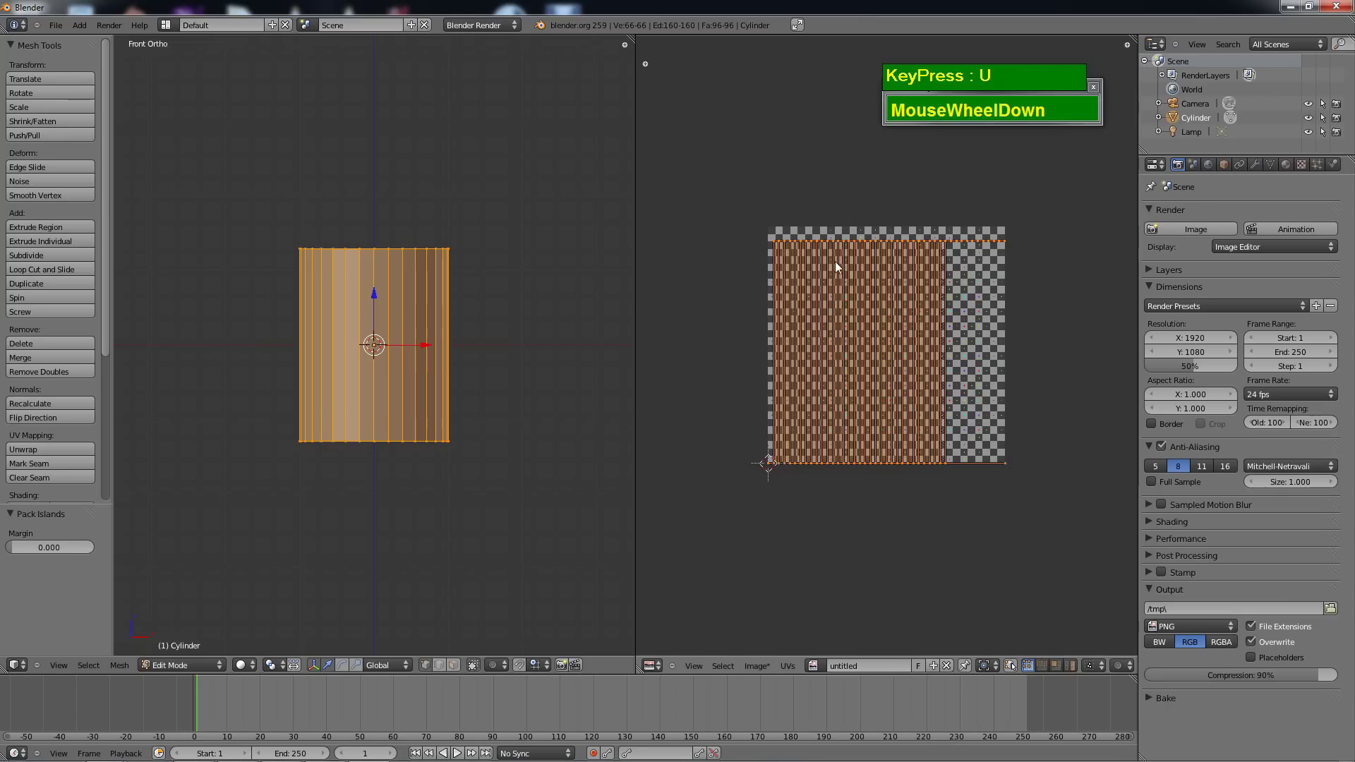
pyautogui.scroll(2, 938, 270)
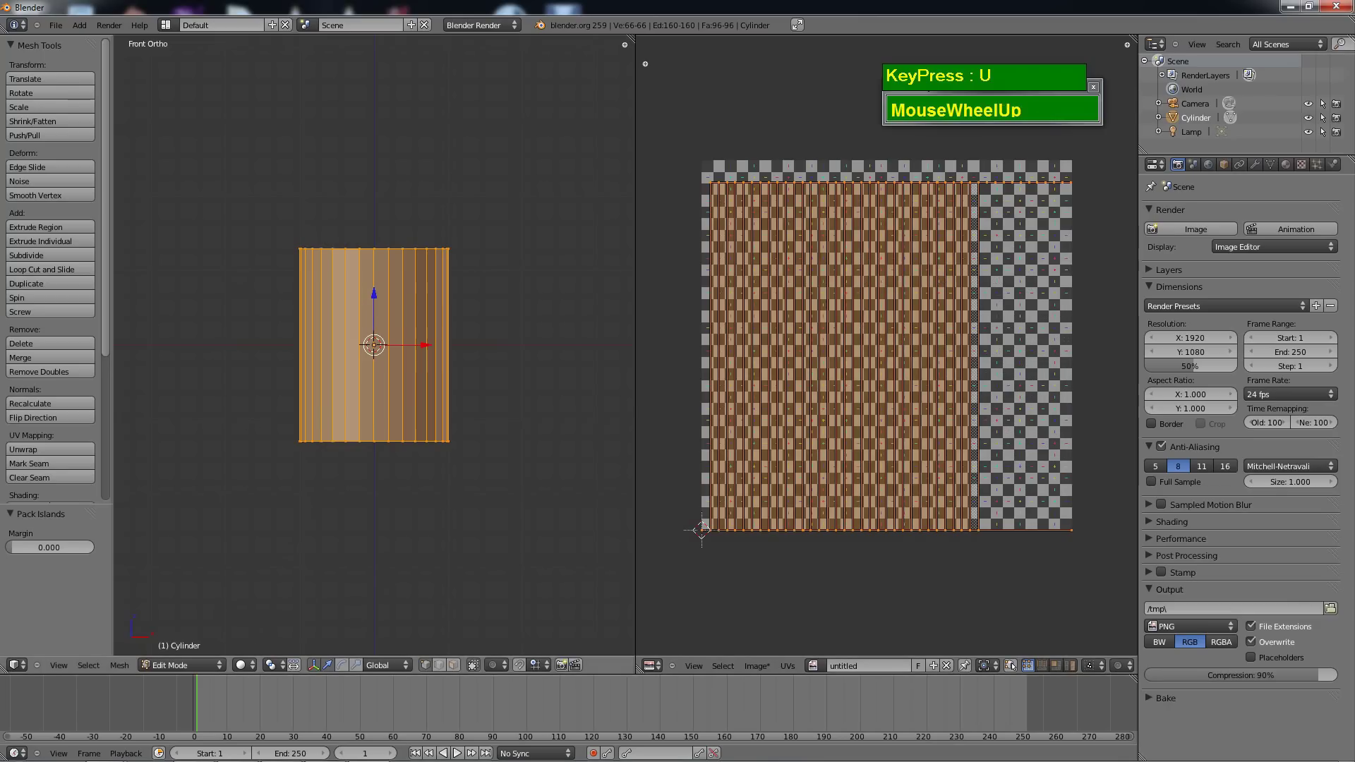
pyautogui.click(247, 666)
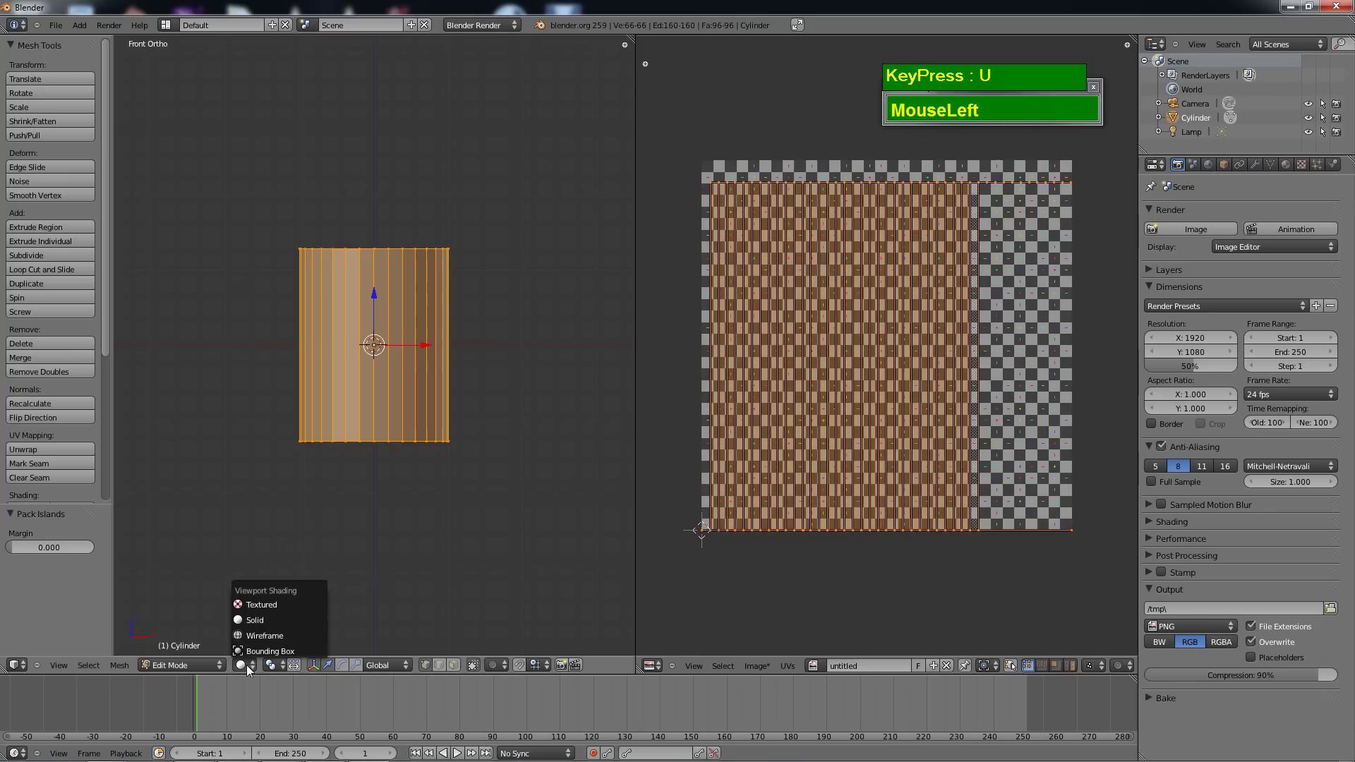
pyautogui.click(257, 605)
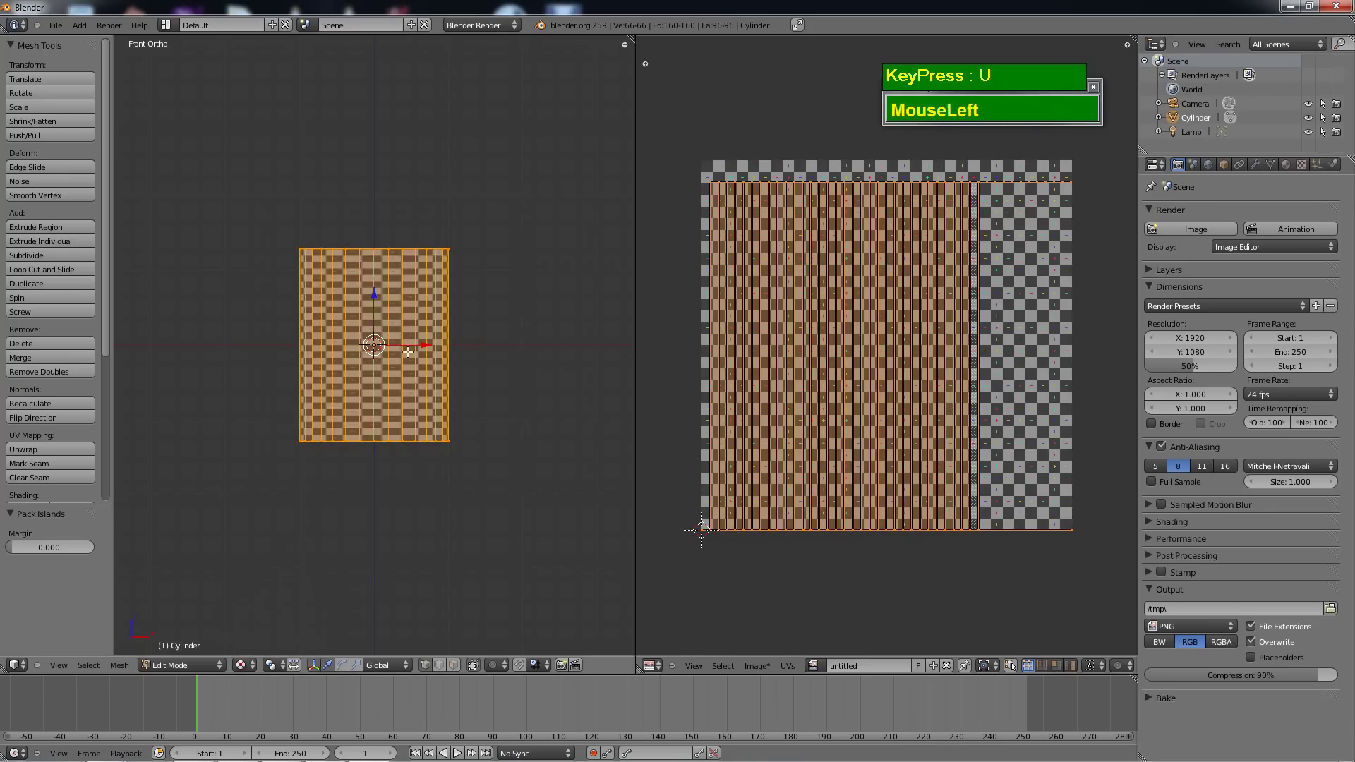
# Scale the cylinder's whole UV layout along Y to about 0.325 so the checkers look roughly square.
pyautogui.scroll(2, 408, 345)
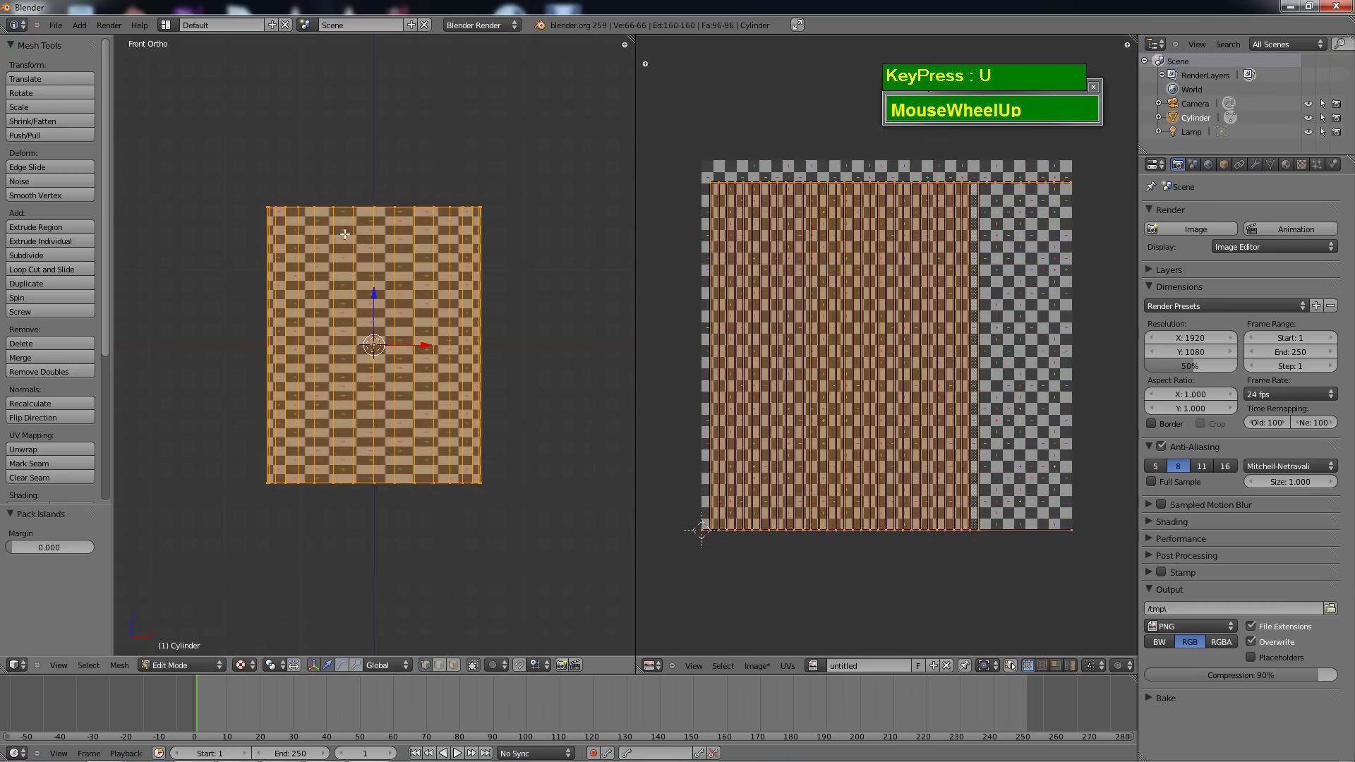
pyautogui.middleClick(406, 292)
pyautogui.moveTo(547, 248); pyautogui.dragTo(324, 339, button='middle')
pyautogui.scroll(2, 599, 311)
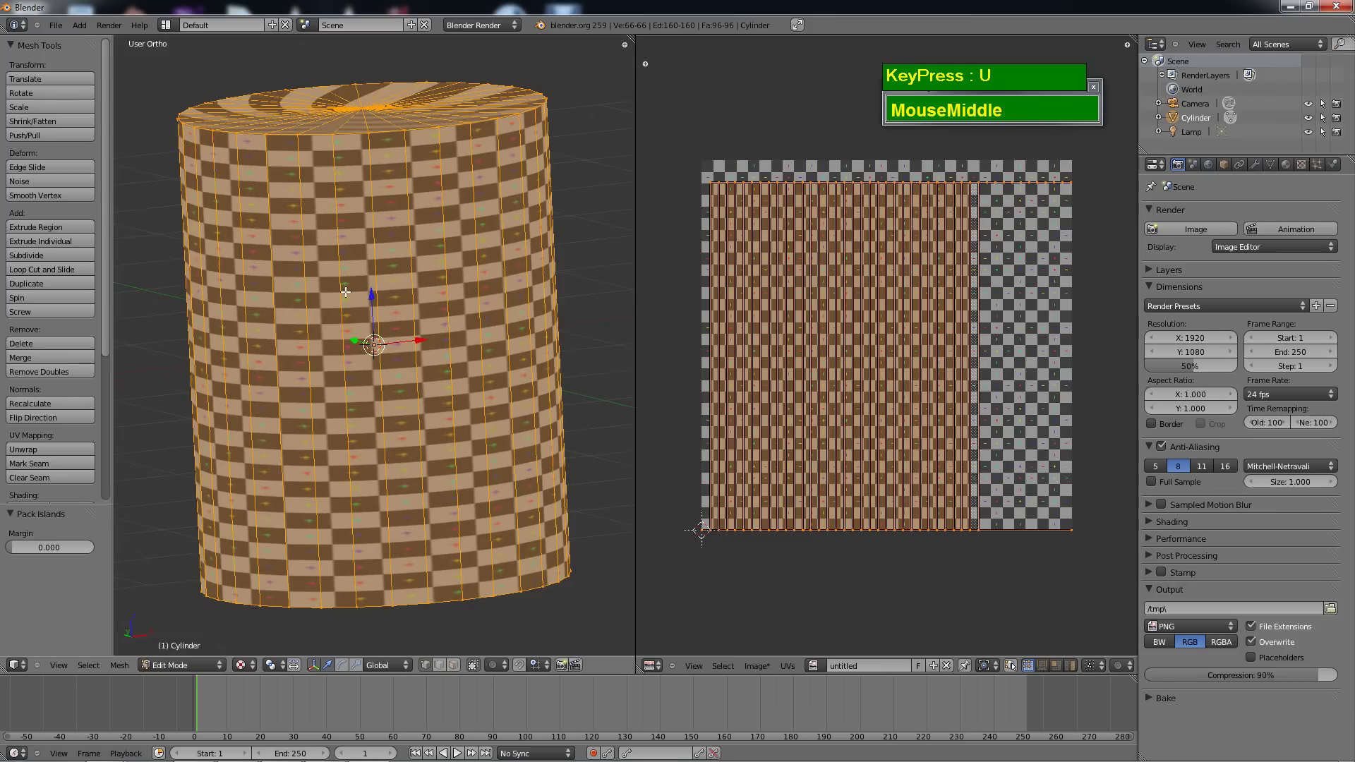
pyautogui.scroll(2, 1040, 256)
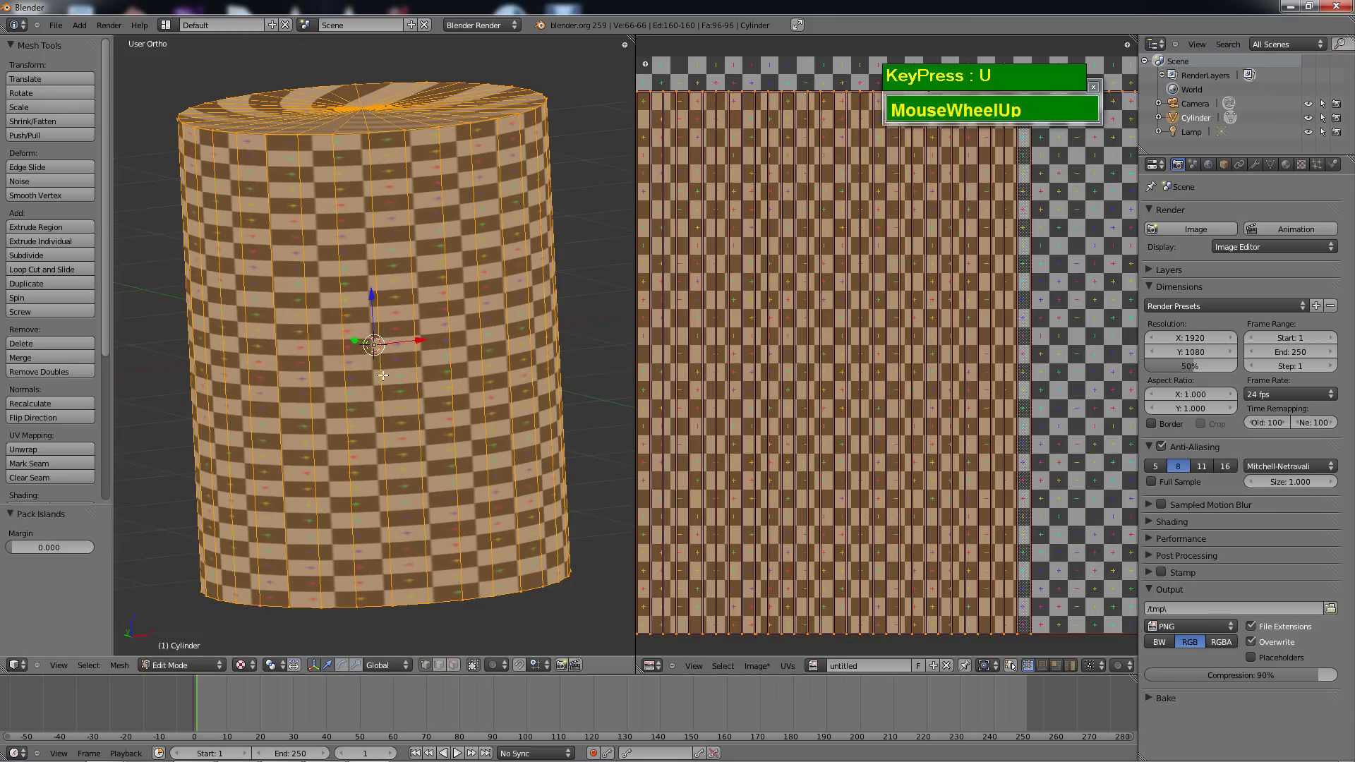
pyautogui.scroll(-1, 383, 374)
pyautogui.scroll(-2, 844, 340)
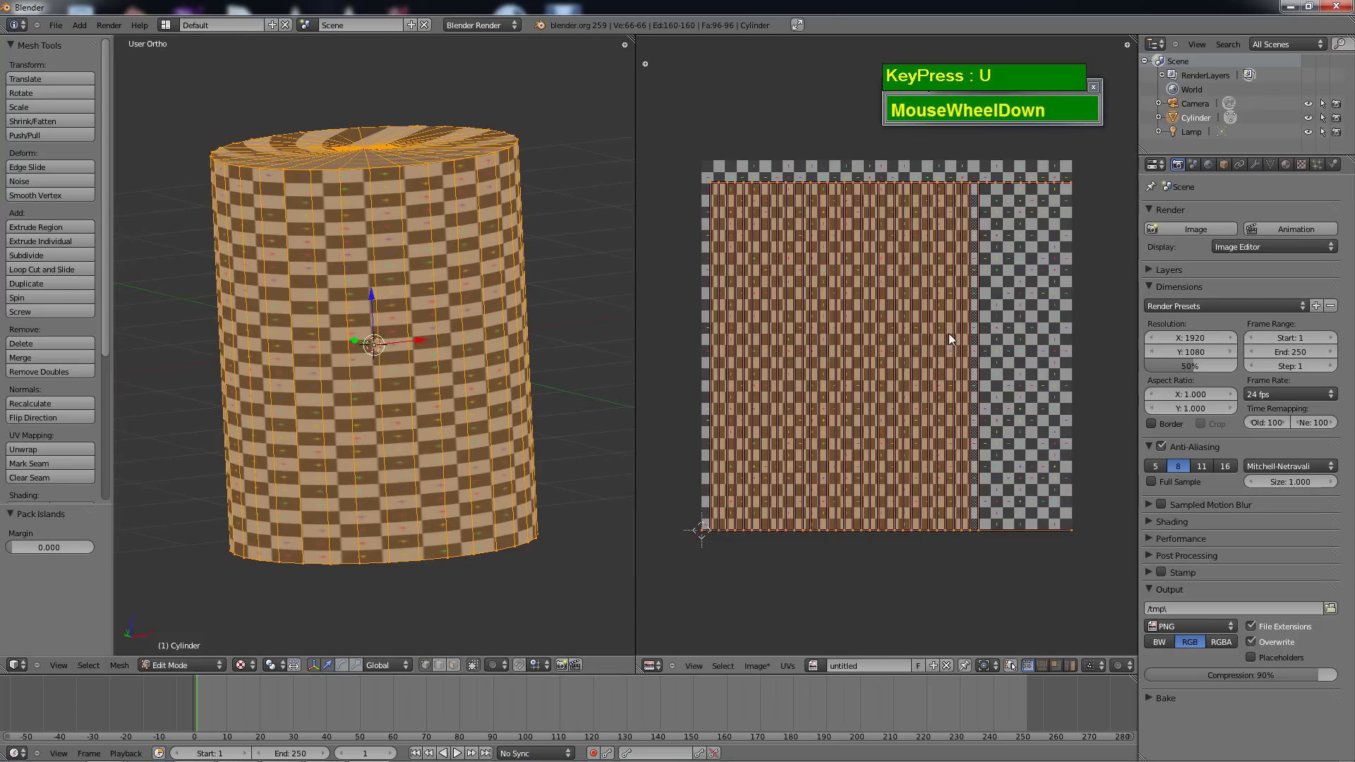
pyautogui.press('s')
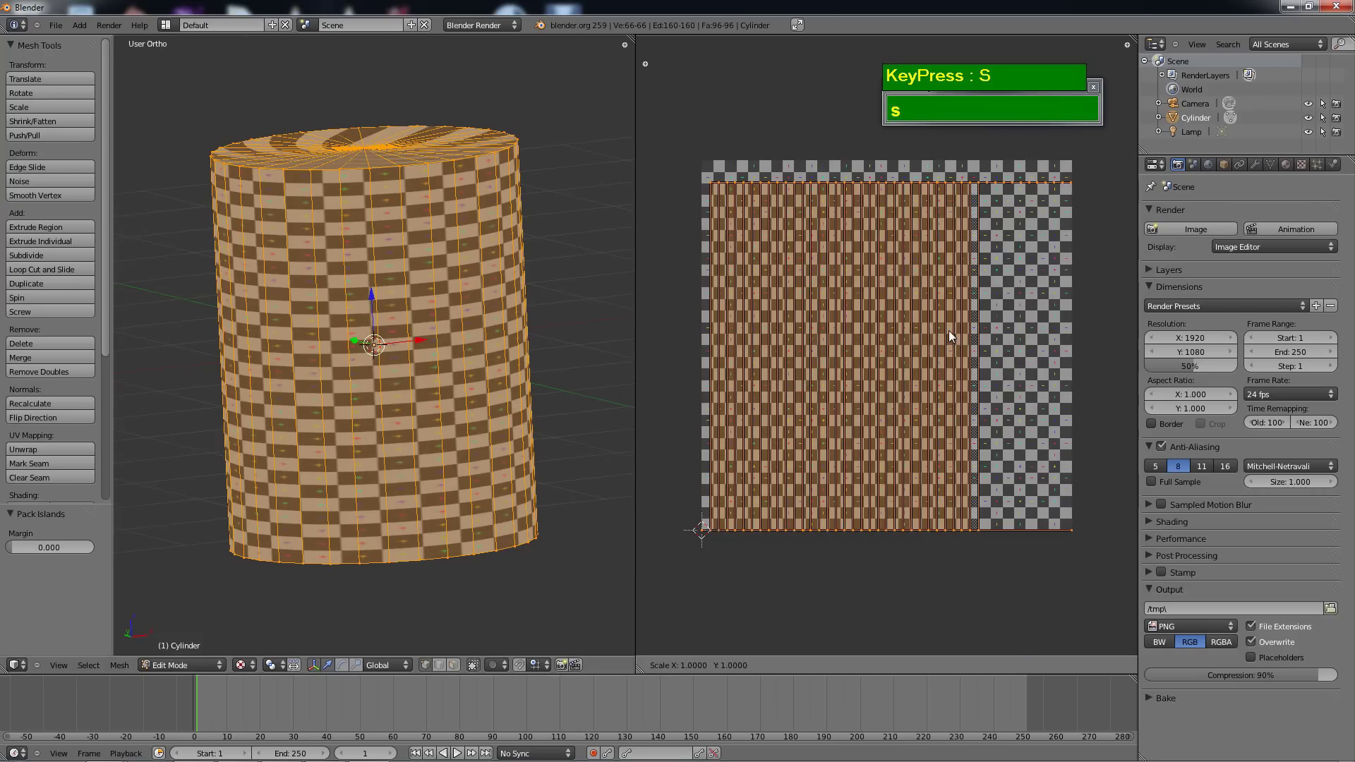
pyautogui.press('y')
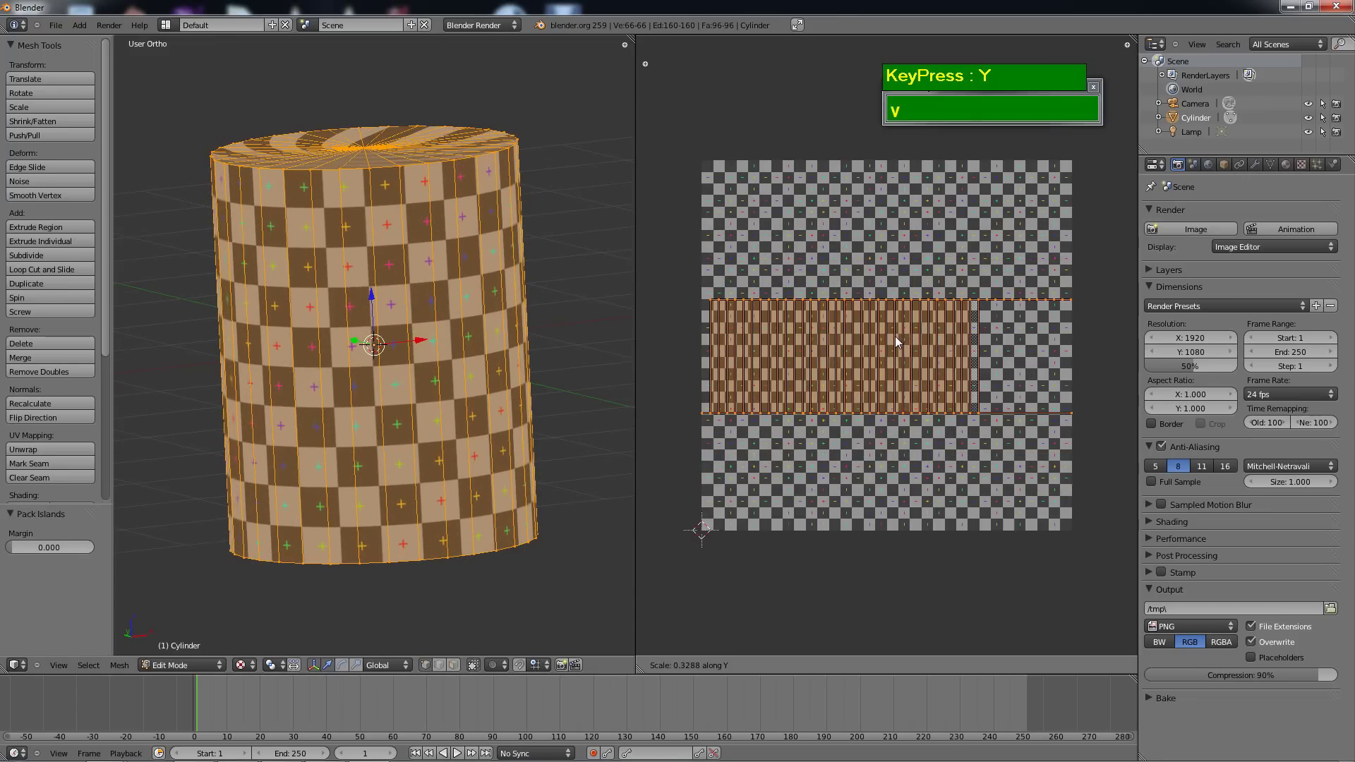
pyautogui.click(894, 342)
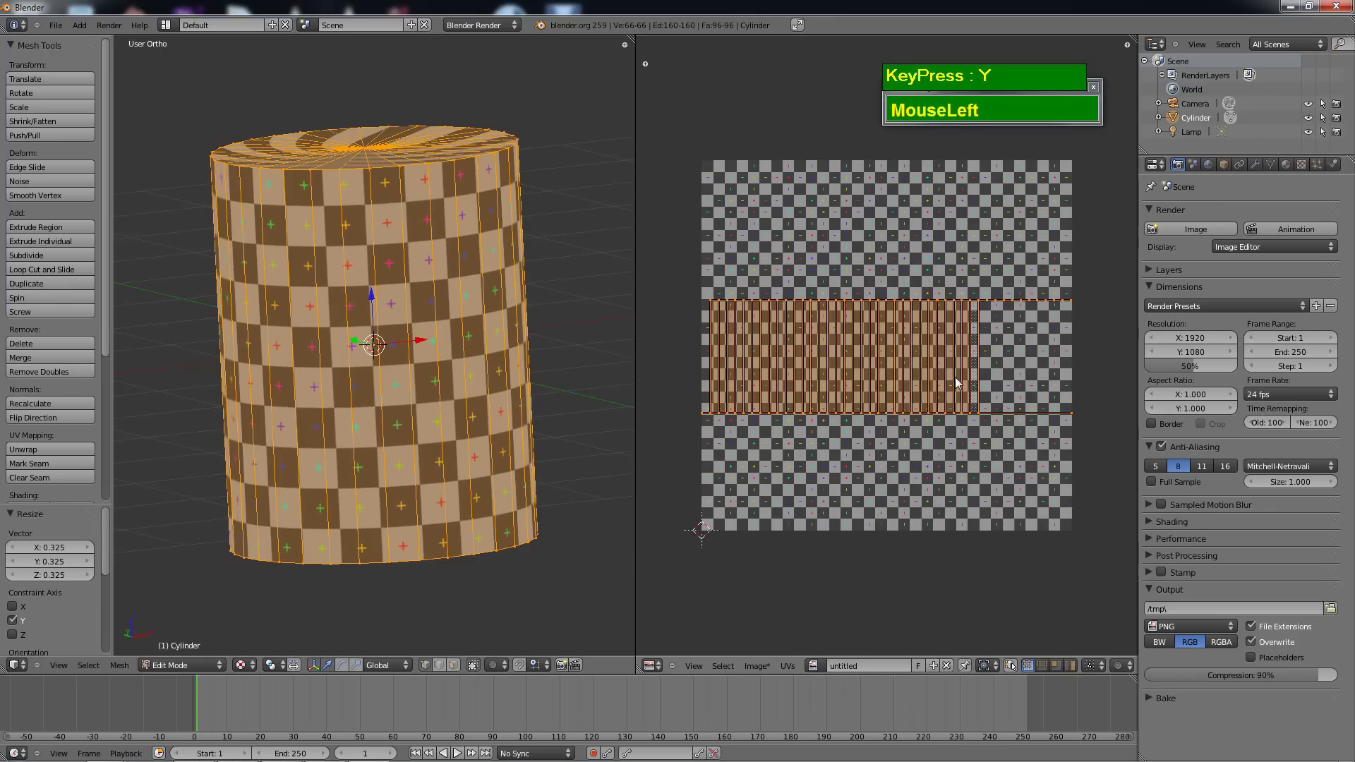
# Scale the cylinder's whole UV layout up uniformly by about 1.396.
pyautogui.moveTo(312, 322)
pyautogui.mouseDown(button='middle')
pyautogui.moveTo(305, 353)
pyautogui.moveTo(289, 336)
pyautogui.mouseUp(button='middle')
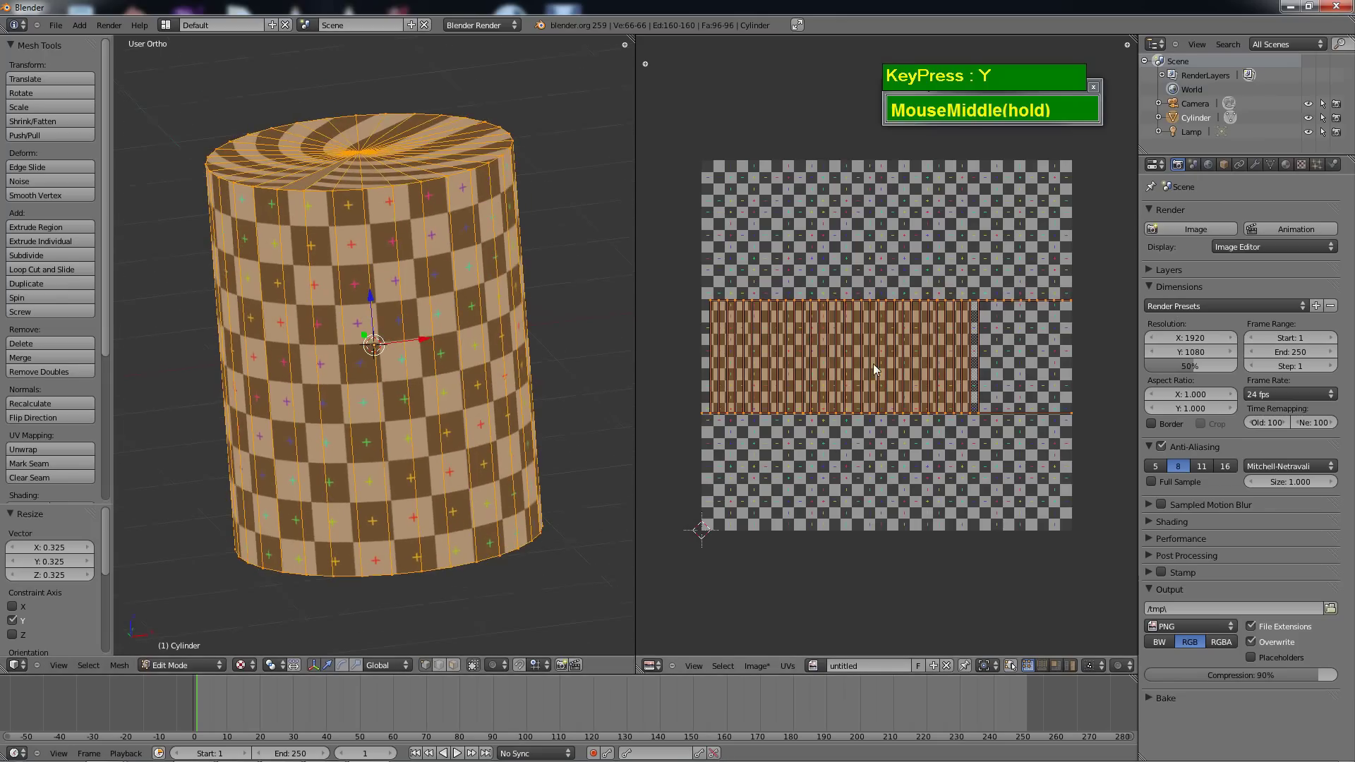
pyautogui.moveTo(913, 382)
pyautogui.mouseDown(button='middle')
pyautogui.moveTo(934, 388)
pyautogui.moveTo(914, 376)
pyautogui.mouseUp(button='middle')
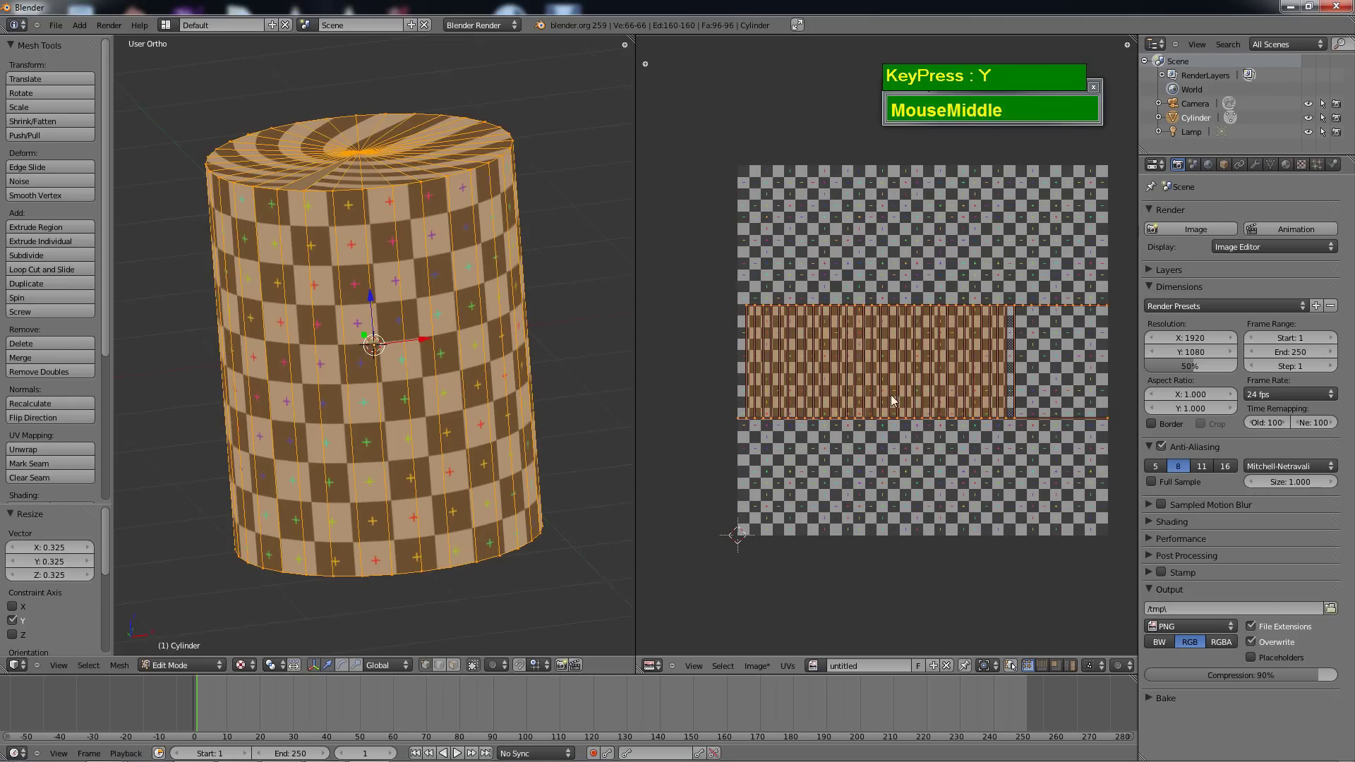
pyautogui.press('s')
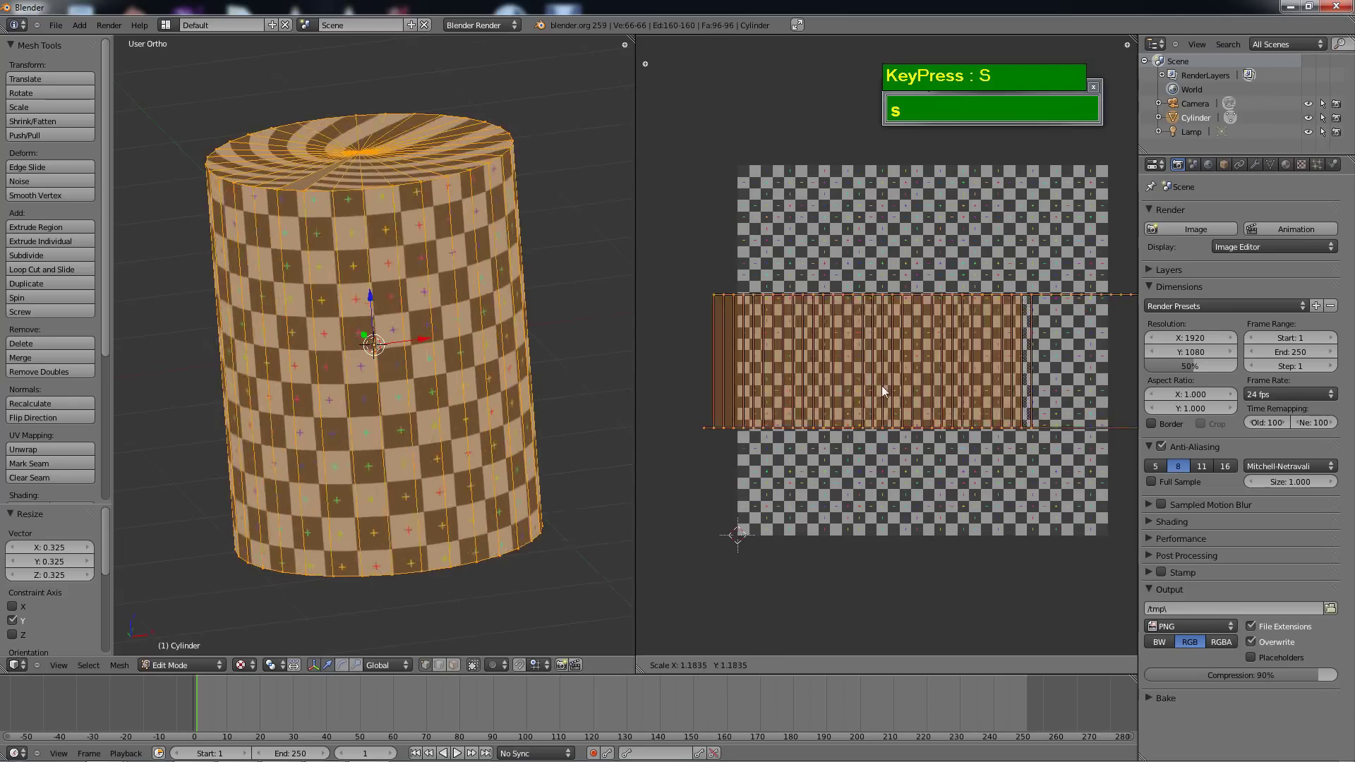
pyautogui.click(875, 385)
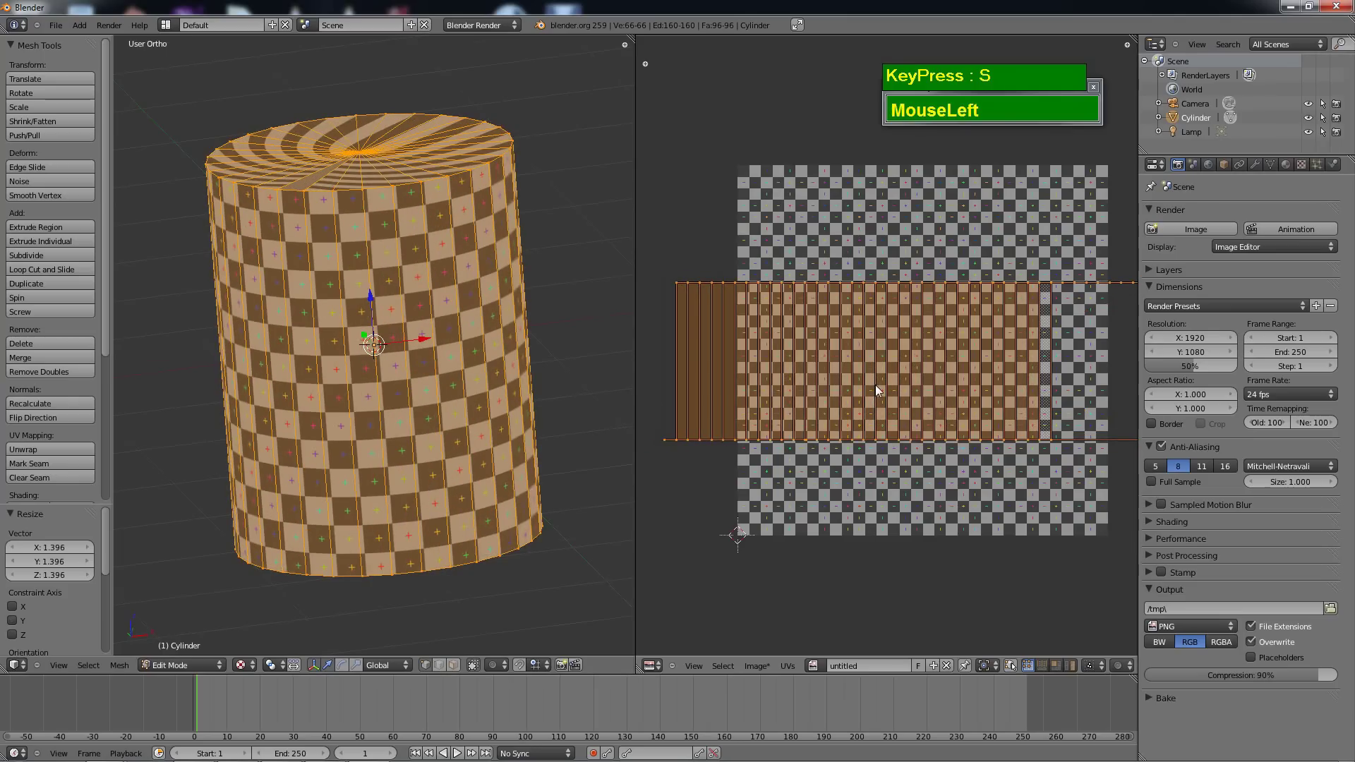
# Move the UV layout about 0.160 in X and -0.011 in Y, and scale it to about 0.983 so the side strip fits the image width.
pyautogui.press('g')
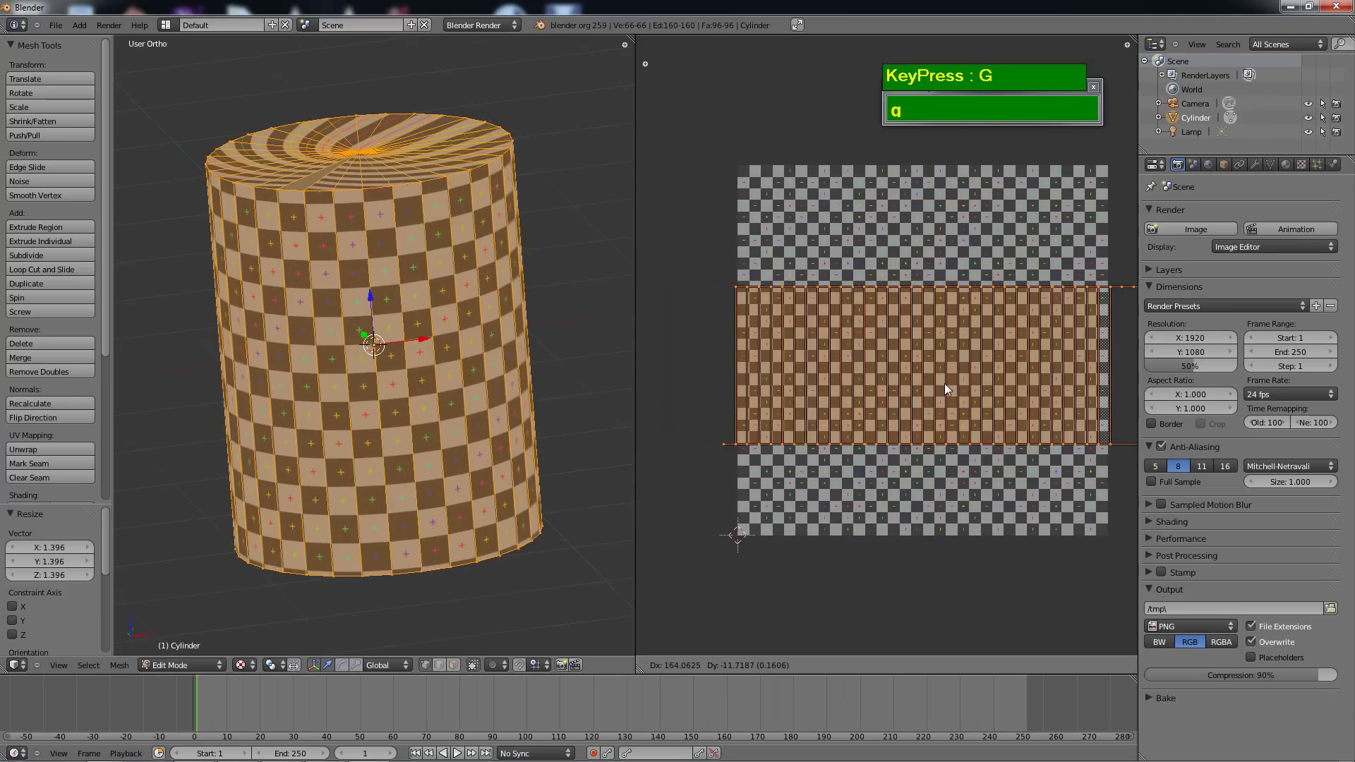
pyautogui.click(946, 388)
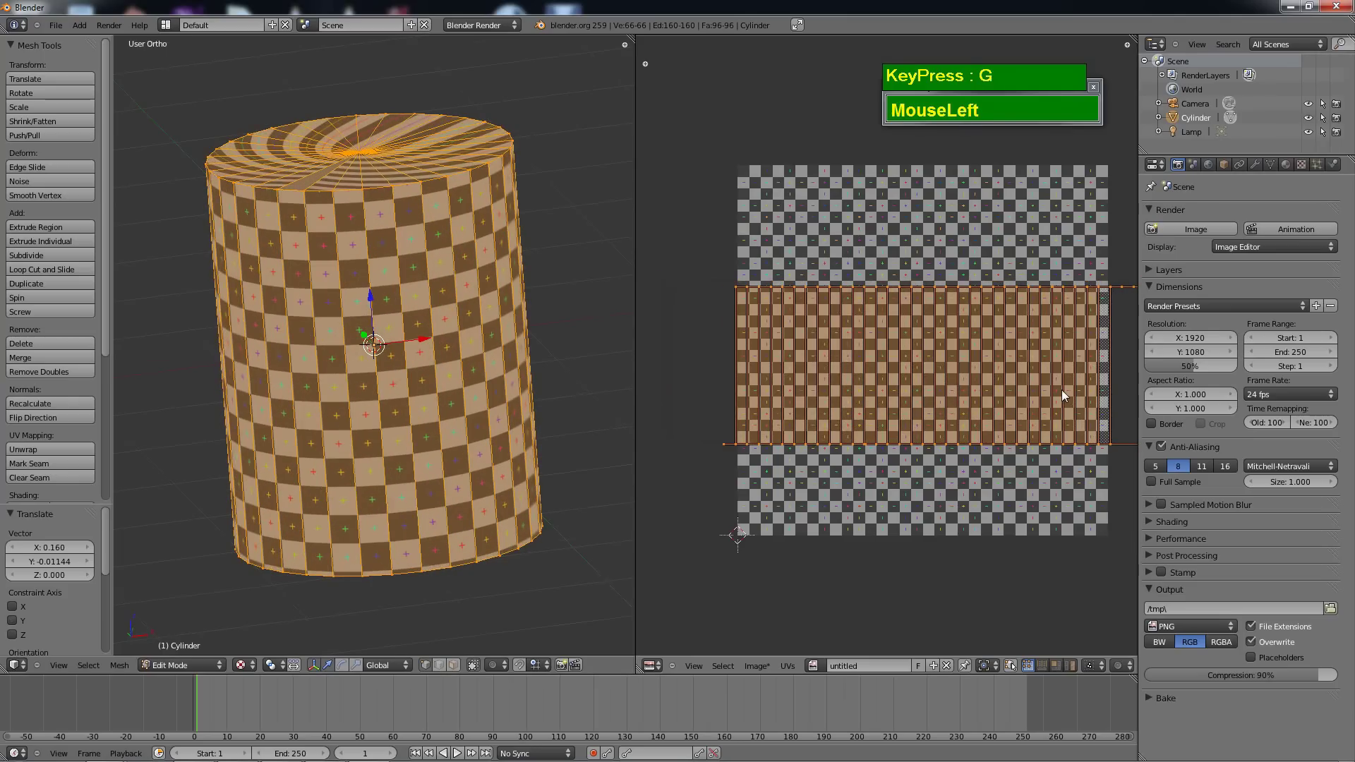
pyautogui.press('s')
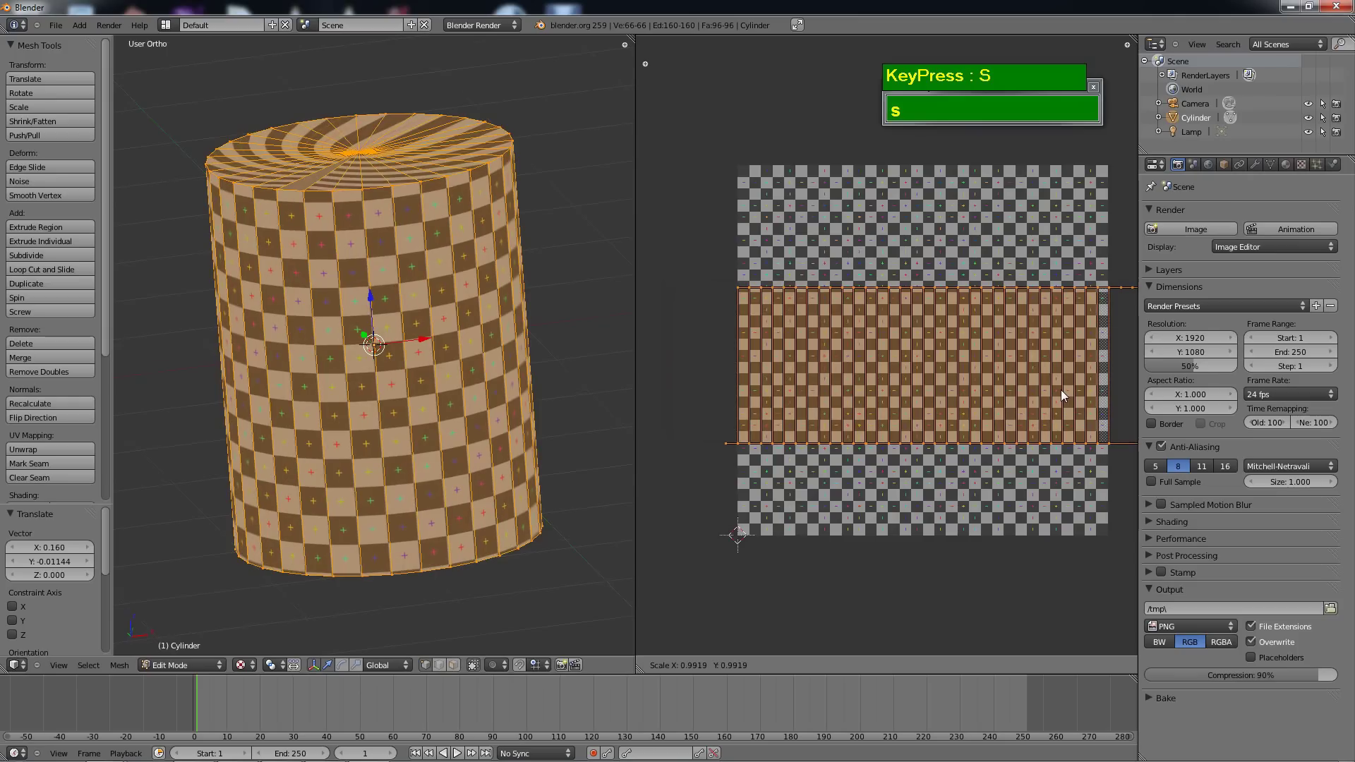
pyautogui.press('shift')
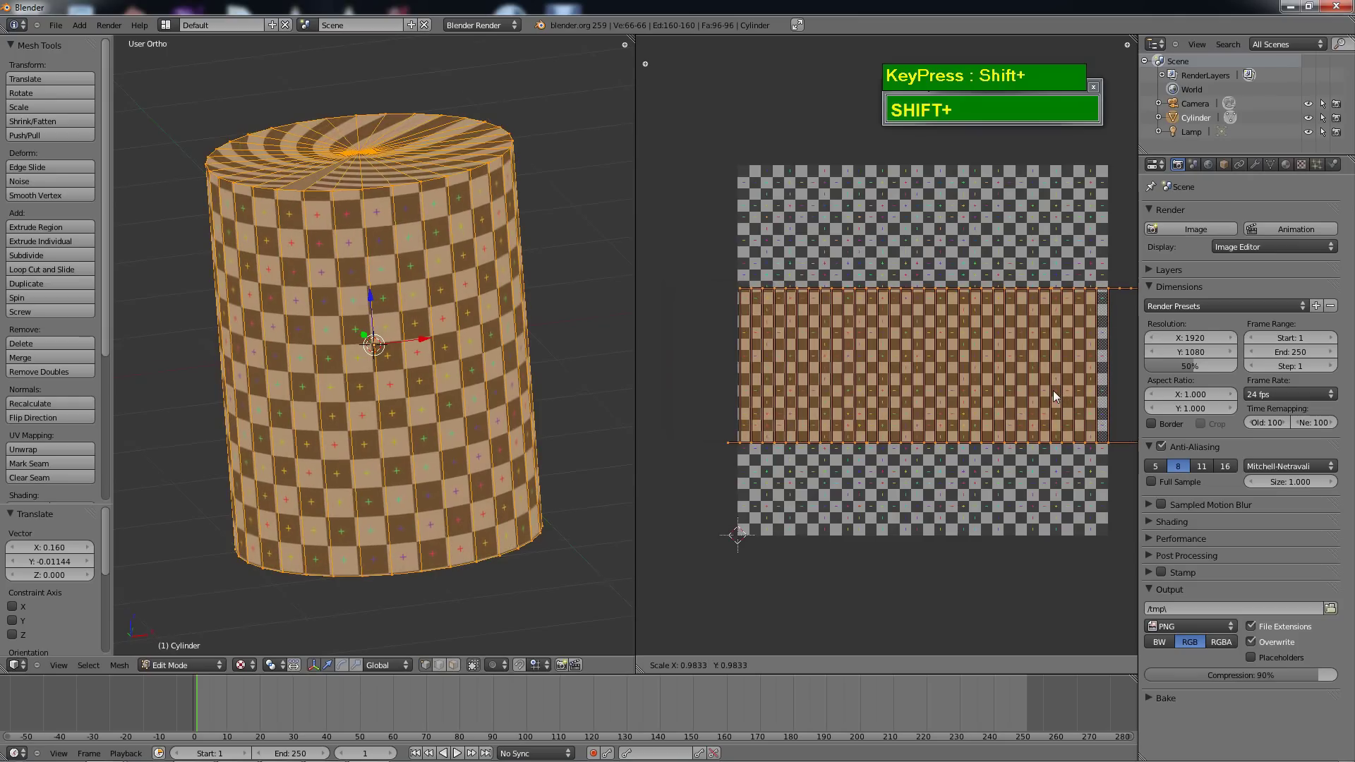
pyautogui.keyDown('shift'); pyautogui.click(1053, 389); pyautogui.keyUp('shift')
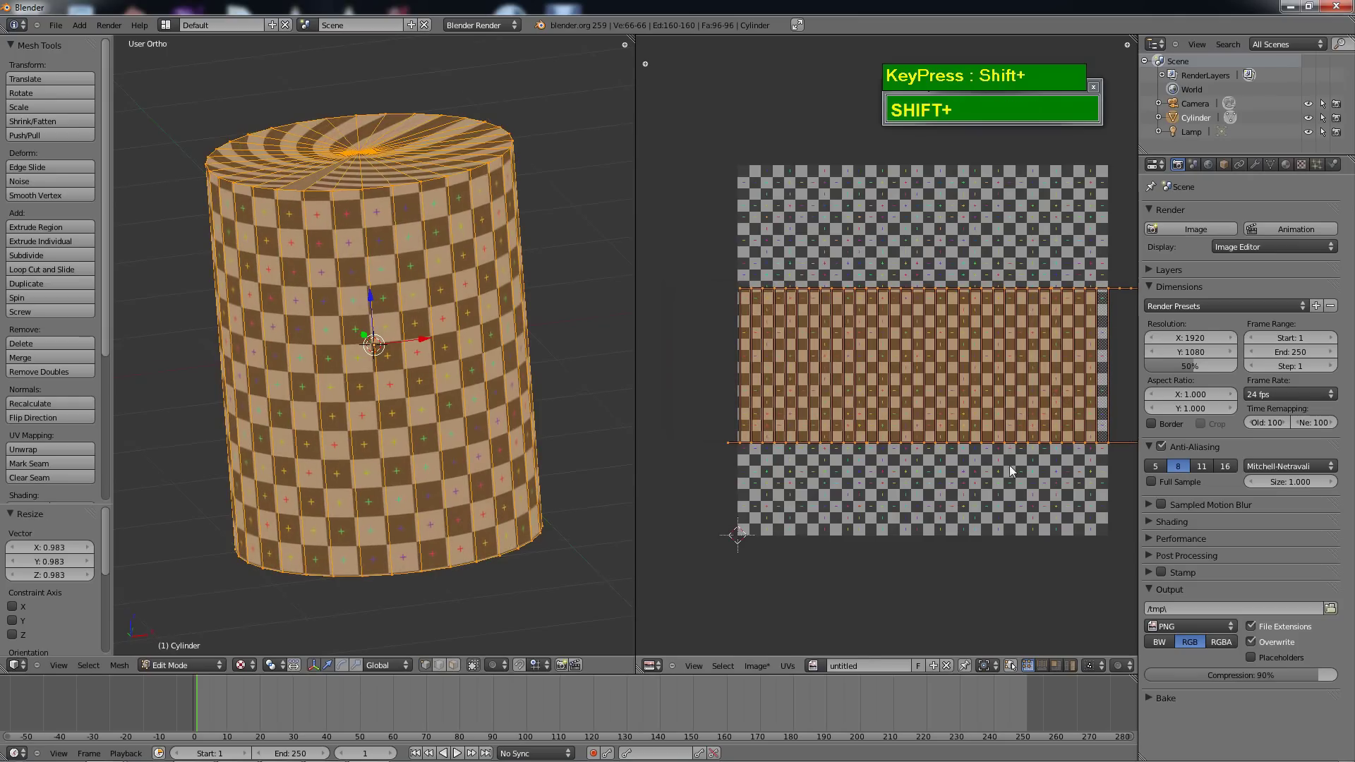
# Select all faces of the cylinder's top cap by growing the selection once from its centre vertex.
pyautogui.moveTo(424, 367)
pyautogui.mouseDown(button='middle')
pyautogui.moveTo(484, 459)
pyautogui.moveTo(425, 367)
pyautogui.moveTo(438, 381)
pyautogui.moveTo(458, 371)
pyautogui.moveTo(427, 375)
pyautogui.mouseUp(button='middle')
pyautogui.moveTo(407, 241); pyautogui.dragTo(398, 398, button='middle')
pyautogui.moveTo(325, 259); pyautogui.dragTo(385, 264, button='middle')
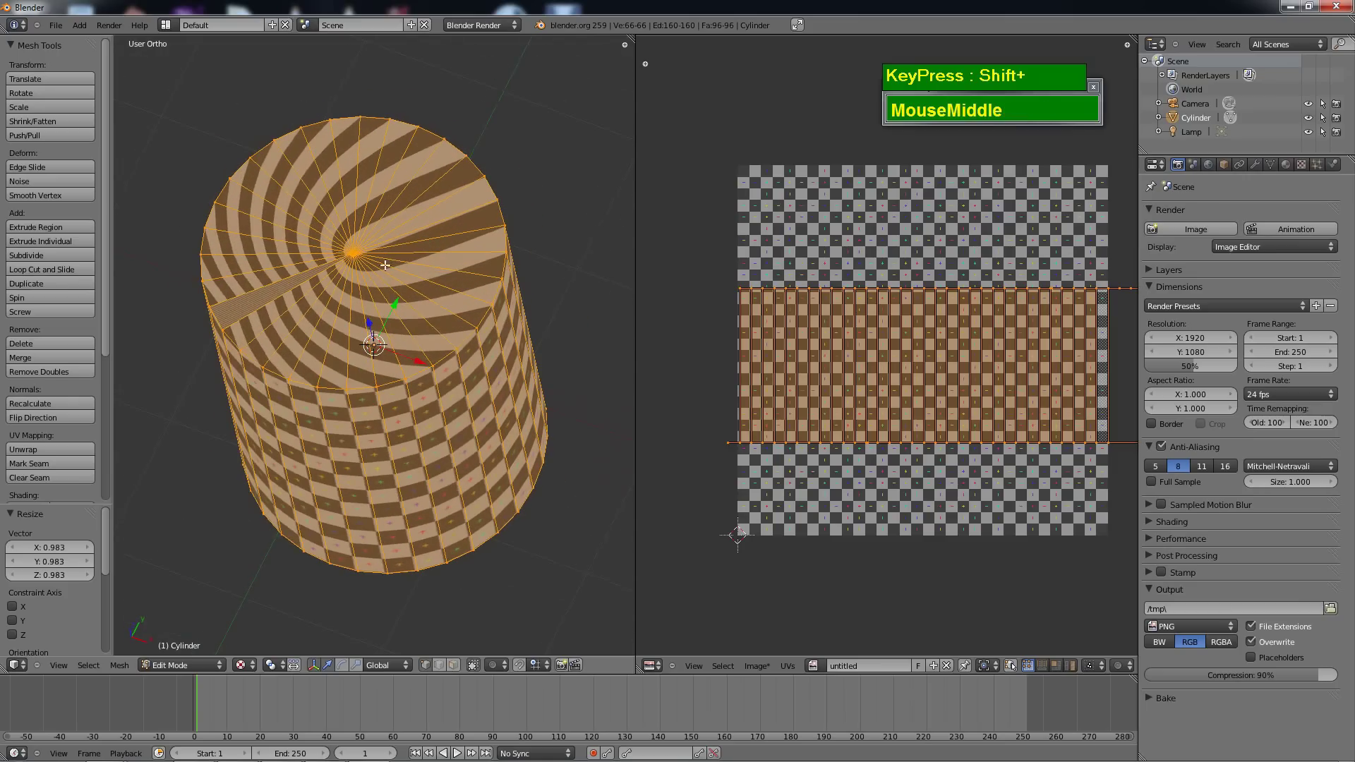
pyautogui.rightClick(345, 264)
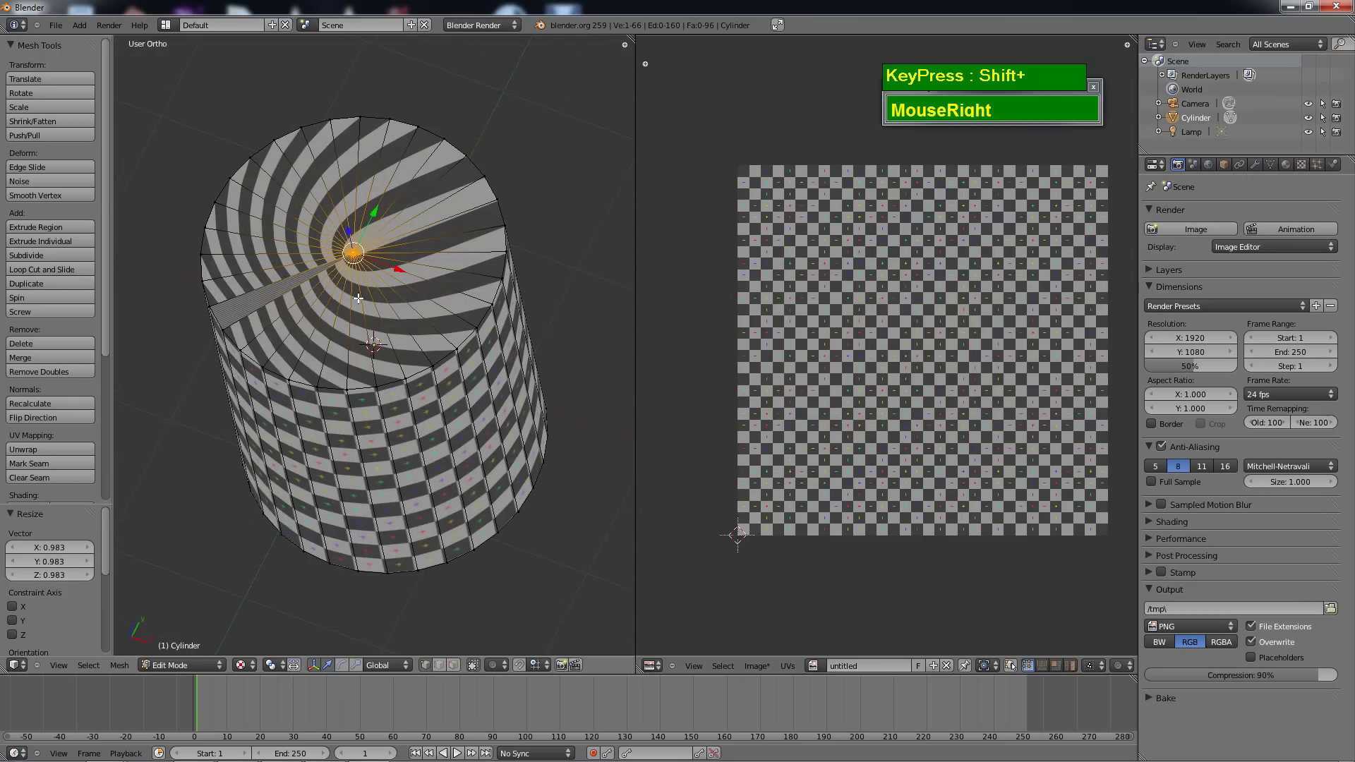
pyautogui.press('ctrl')
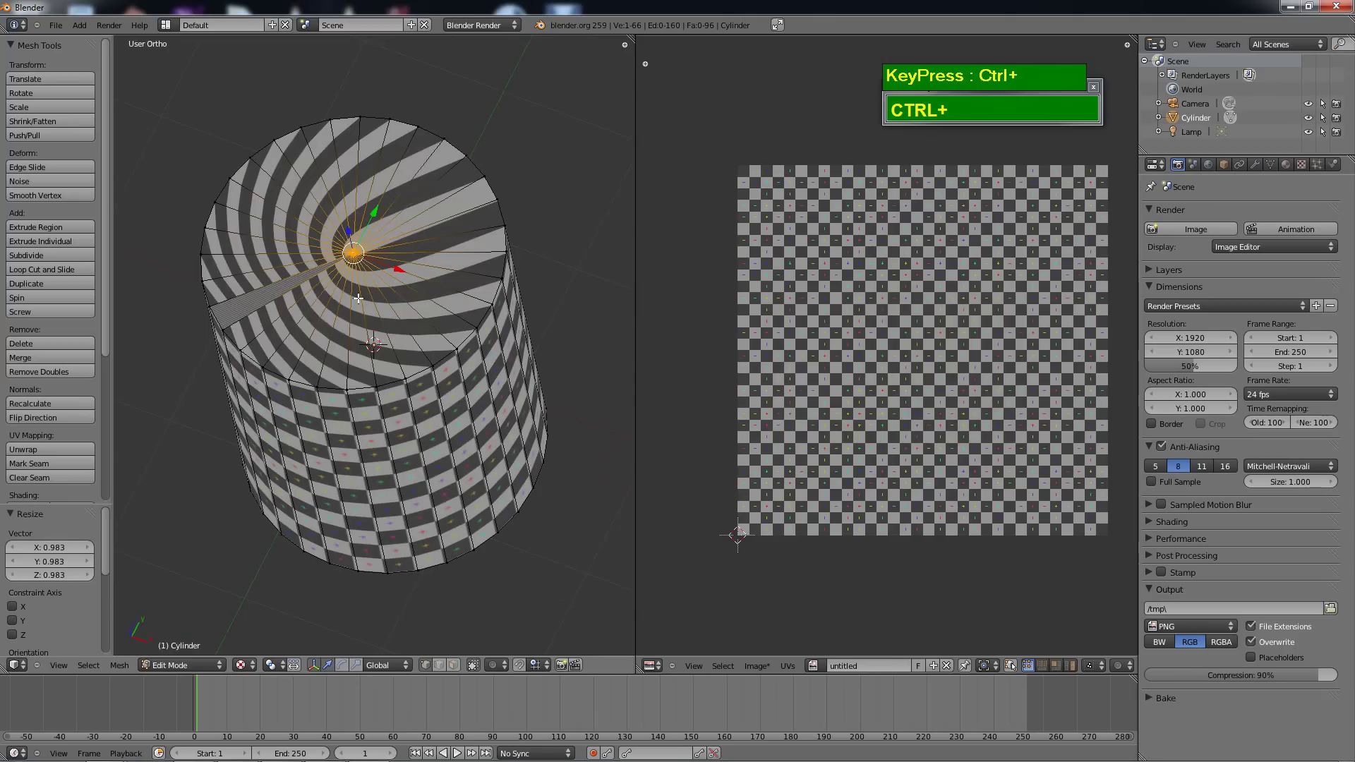
pyautogui.press('ctrl+KP_Add')
# Unwrap the selected top cap with Project From View from the orthographic top view.
pyautogui.moveTo(368, 187); pyautogui.dragTo(426, 207, button='middle')
pyautogui.moveTo(408, 274); pyautogui.dragTo(404, 302, button='middle')
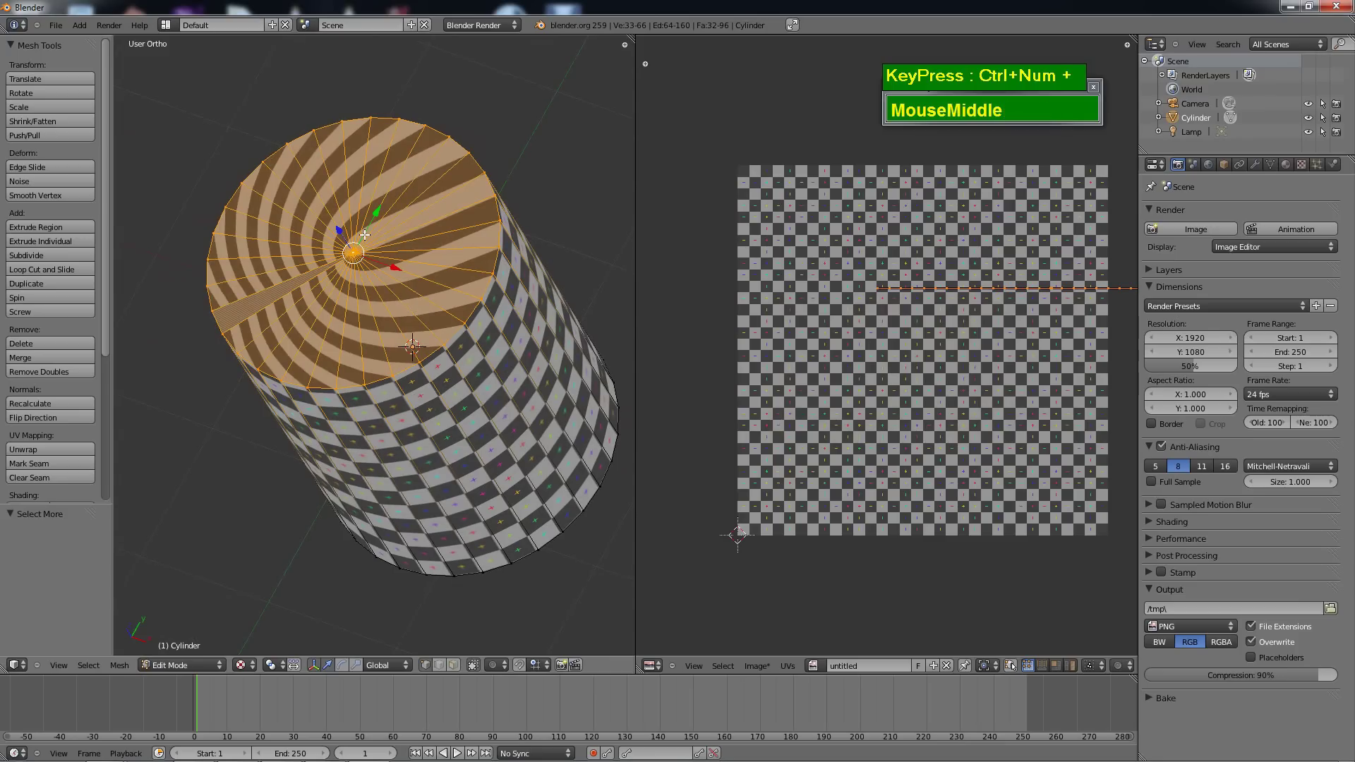
pyautogui.press('KP_7')
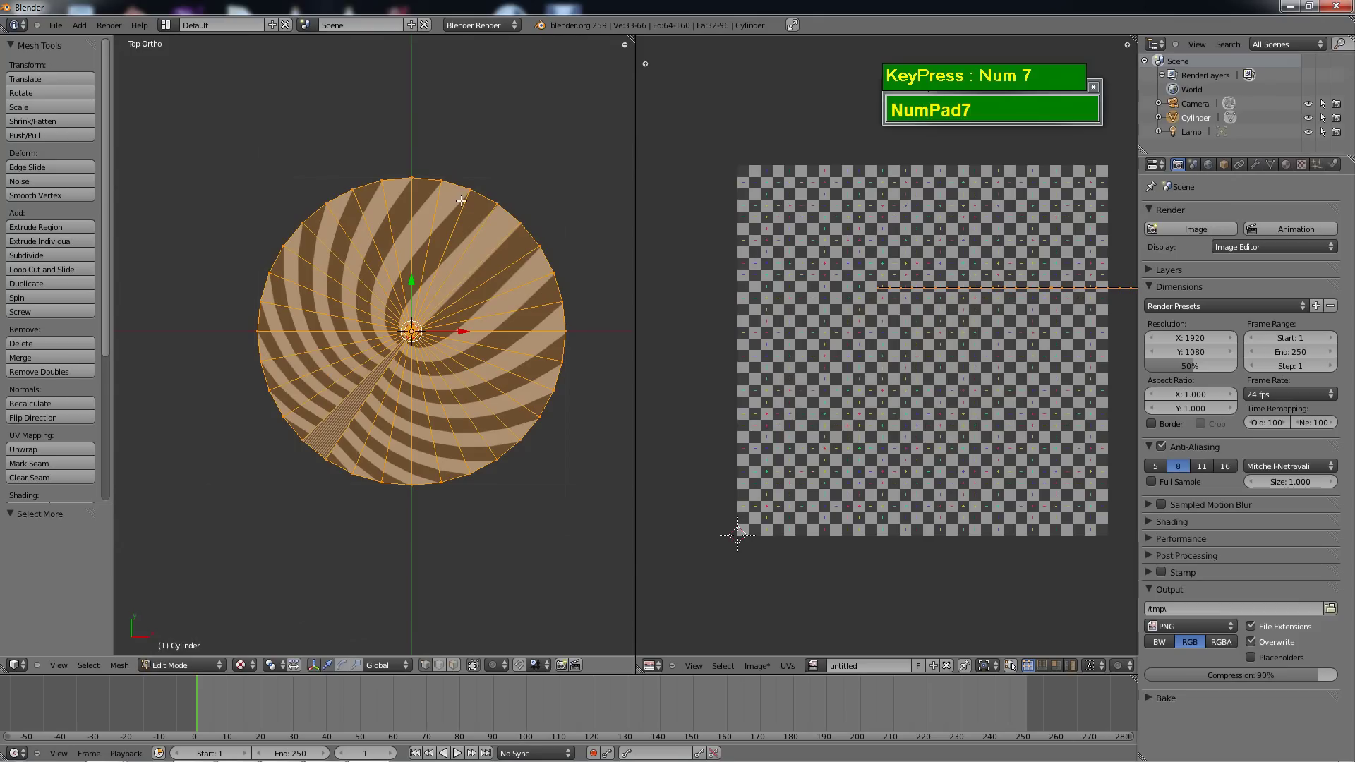
pyautogui.press('u')
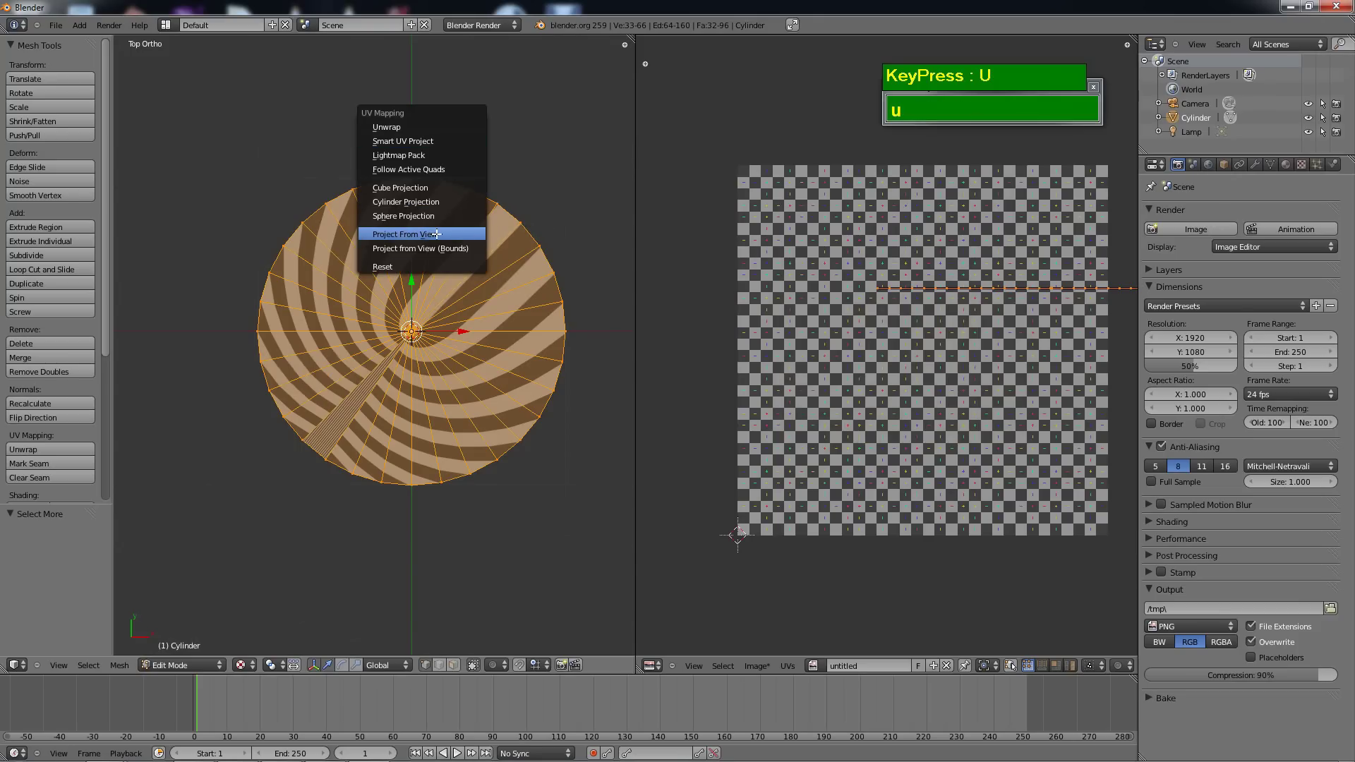
pyautogui.click(436, 233)
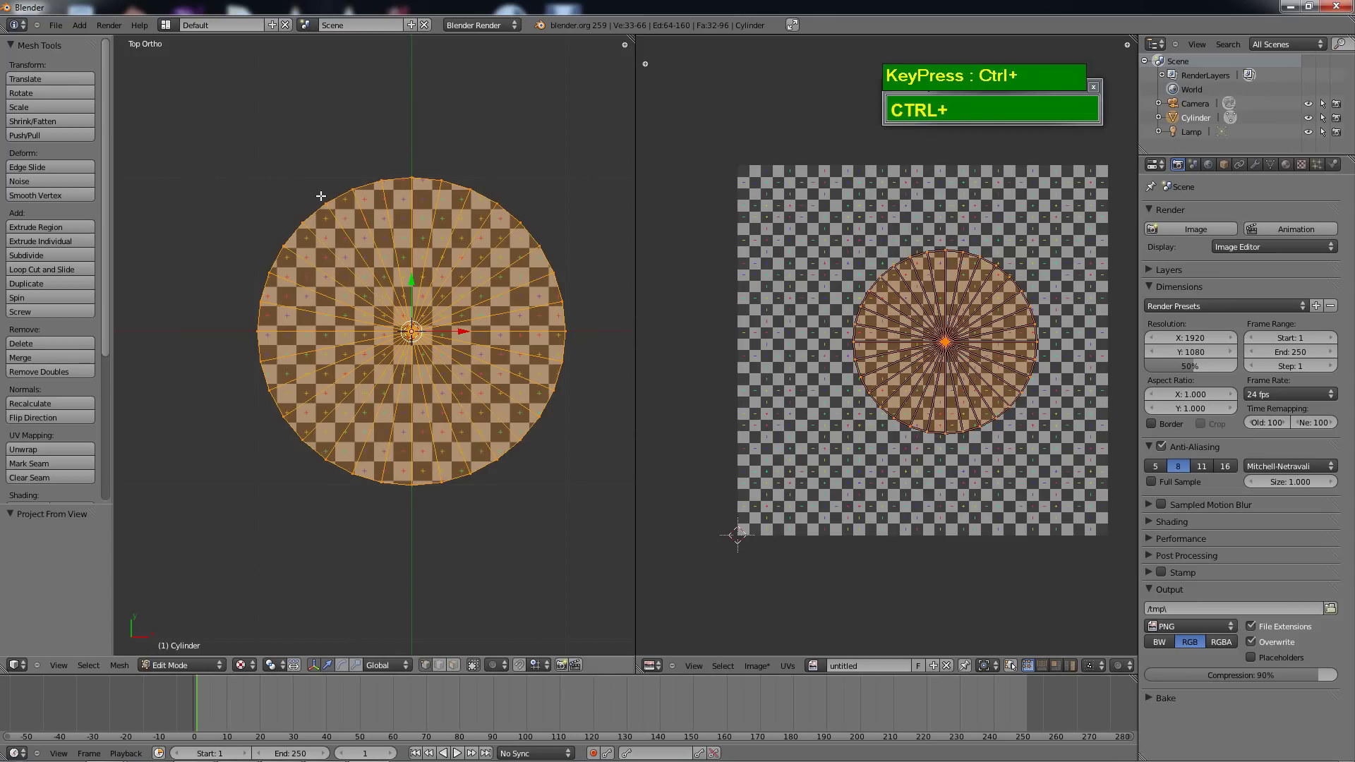
# Select the whole bottom cap from its centre vertex and unwrap it with Project From View from the orthographic bottom view.
pyautogui.press('ctrl+KP_7')
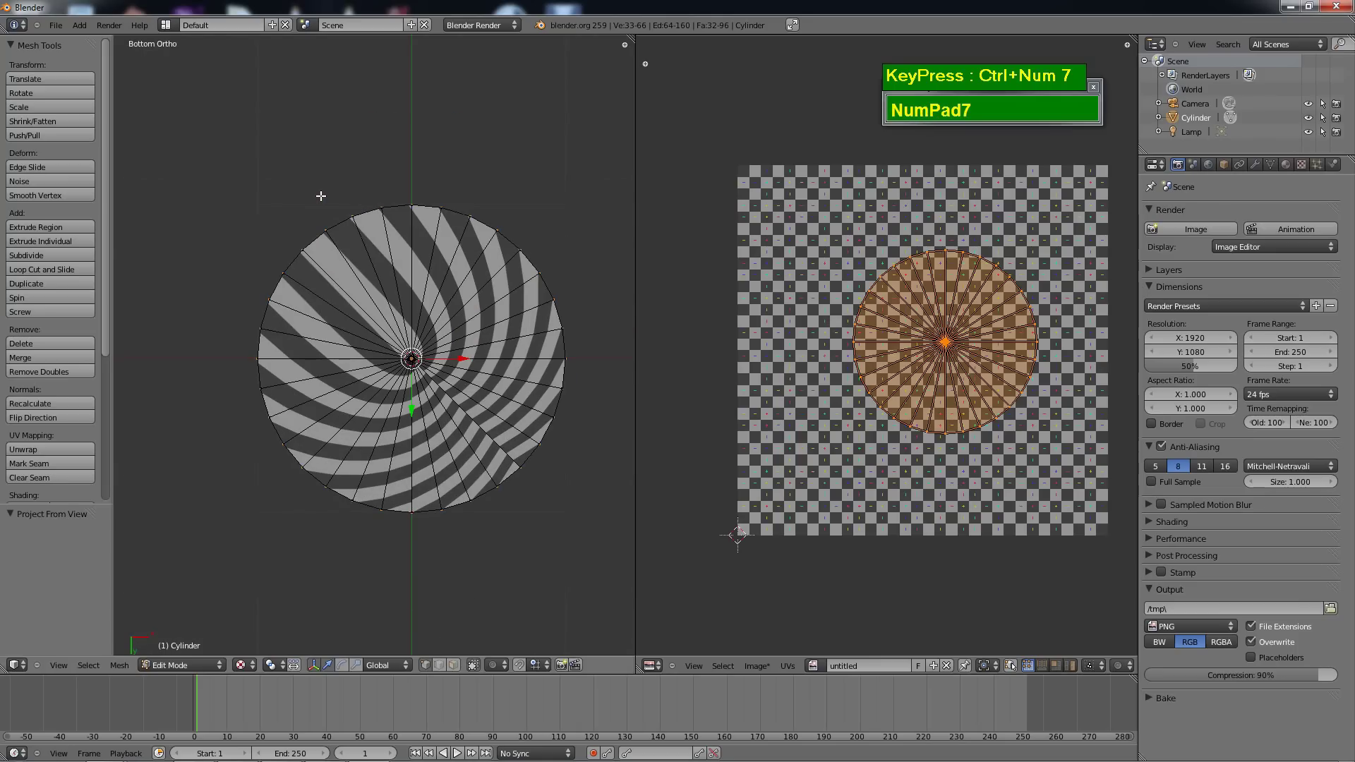
pyautogui.rightClick(428, 360)
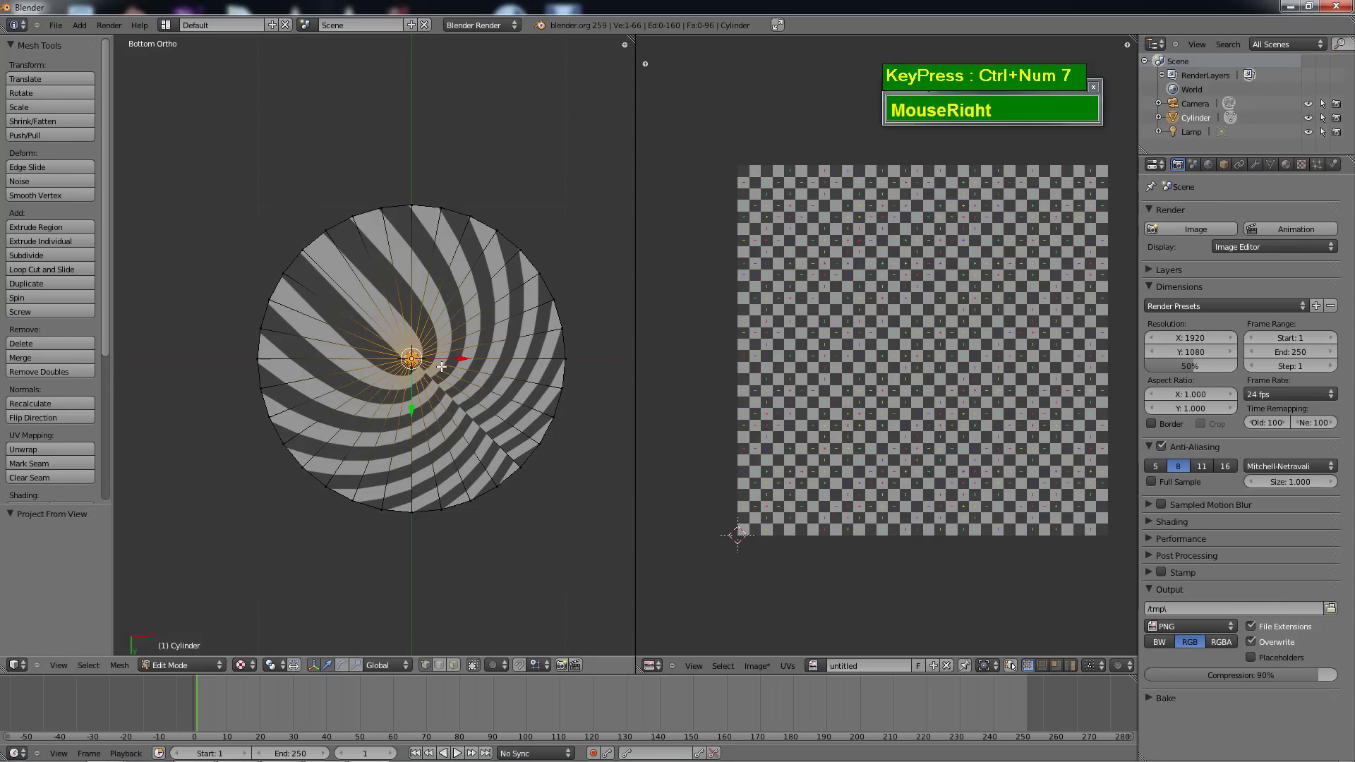
pyautogui.press('ctrl')
pyautogui.press('ctrl+KP_Add')
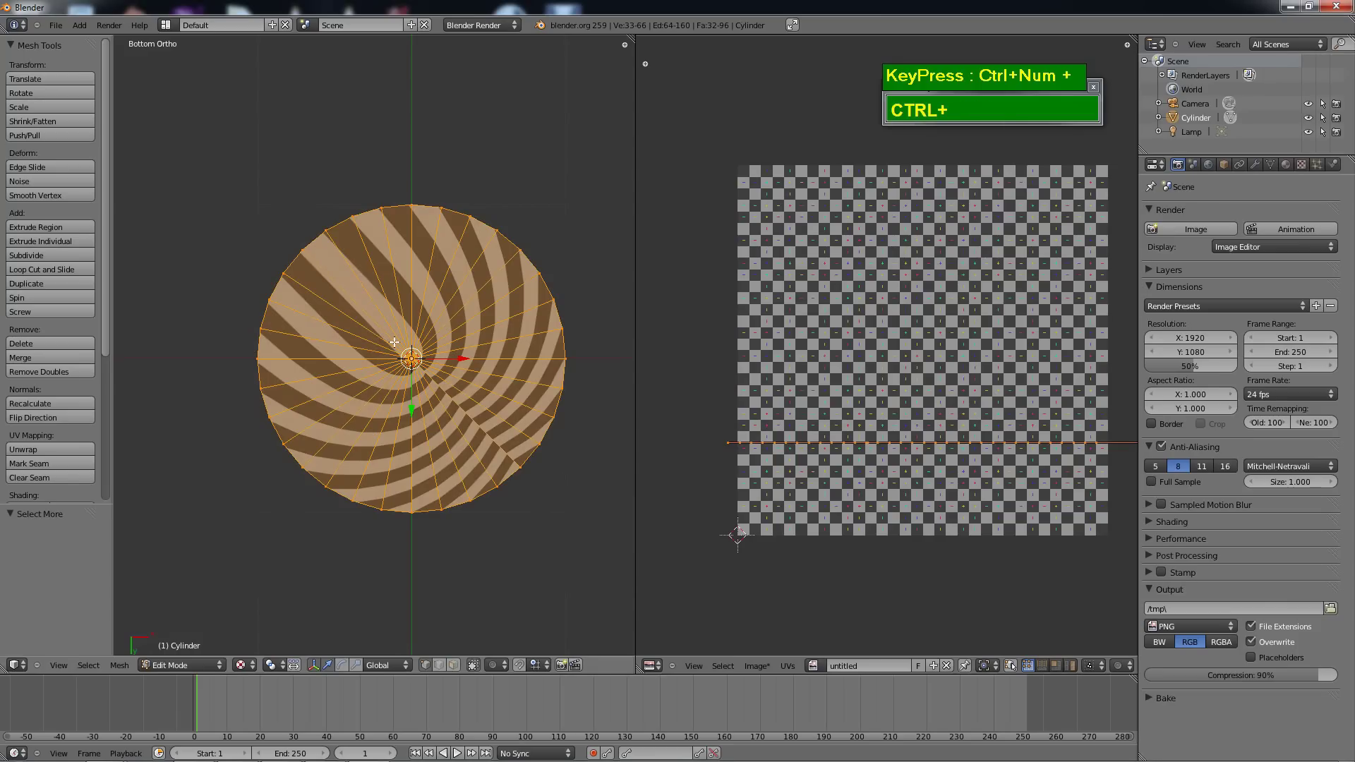
pyautogui.press('u')
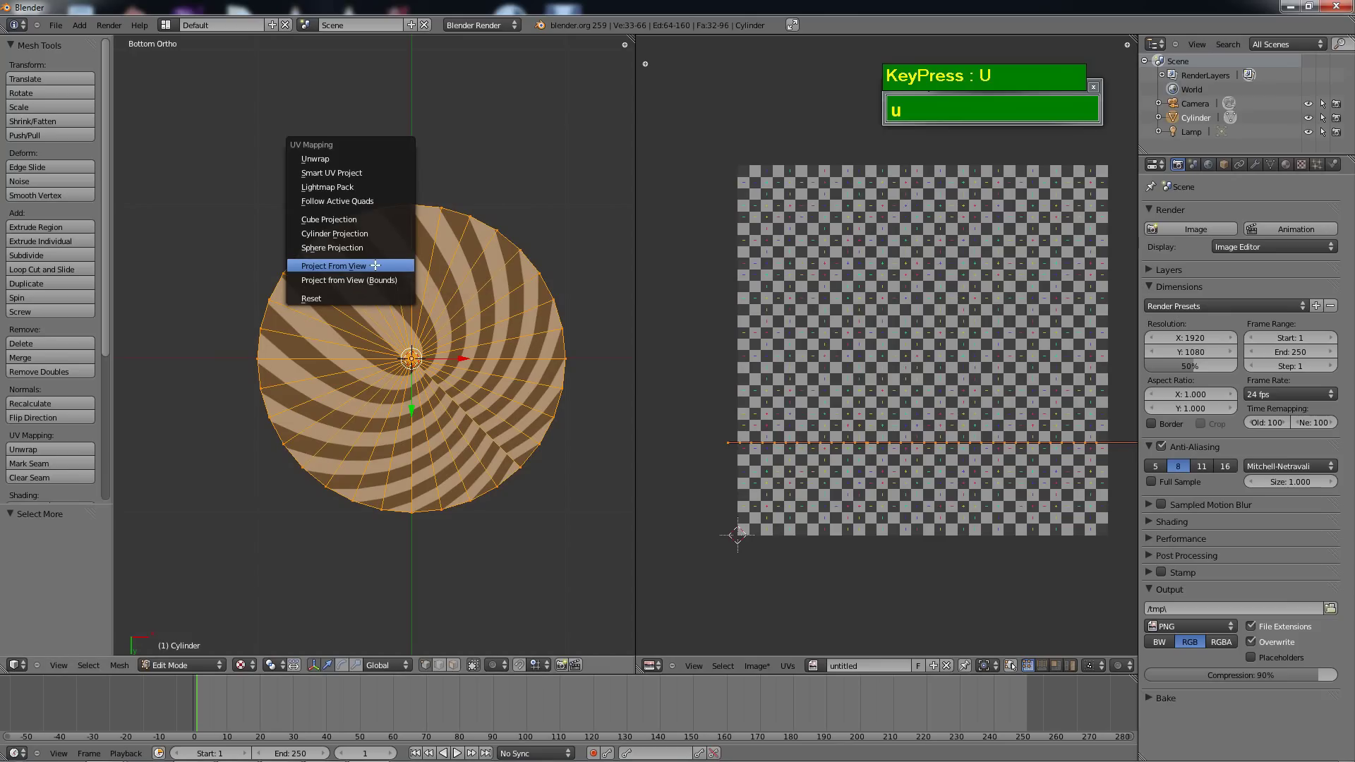
pyautogui.click(375, 265)
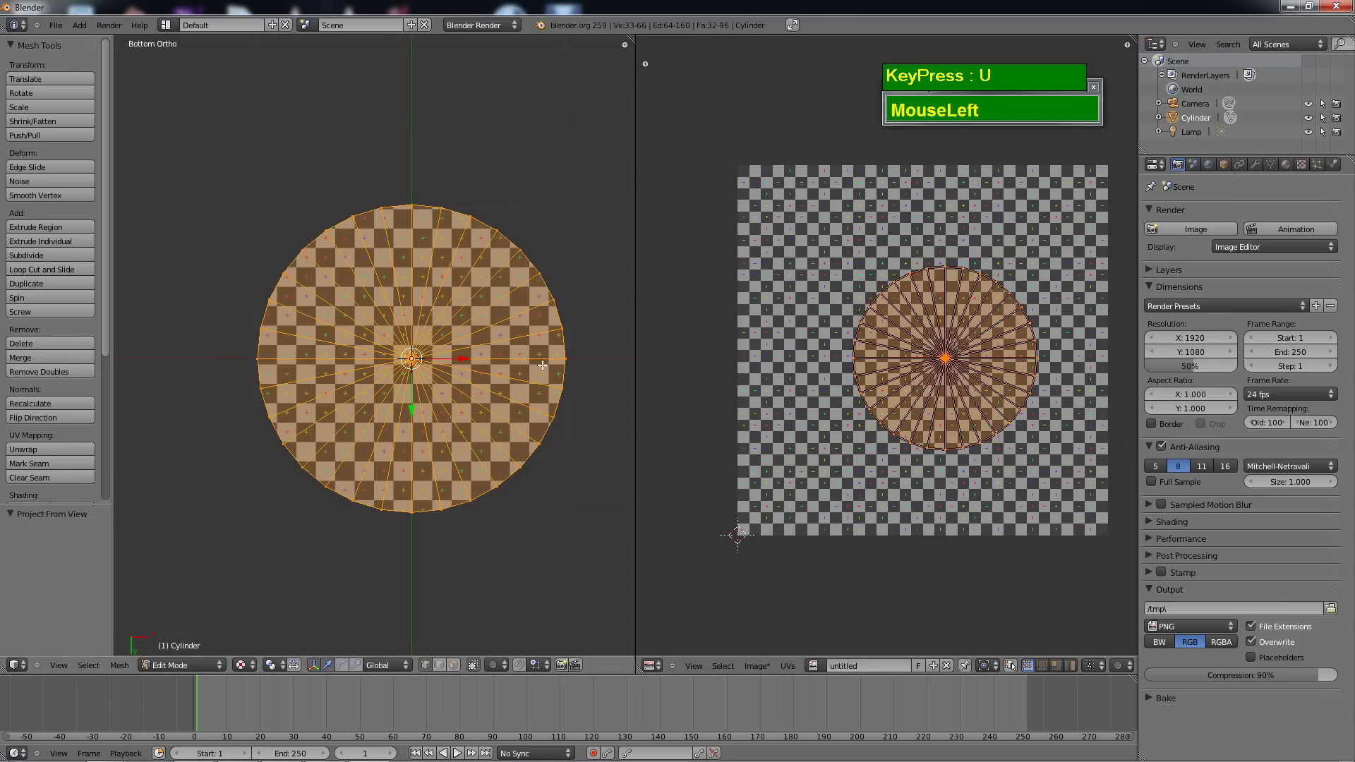
# Replace the bottom cap selection with the entire cylinder mesh so all its UV islands show in the UV editor.
pyautogui.moveTo(447, 293); pyautogui.dragTo(403, 326, button='middle')
pyautogui.scroll(-2, 455, 228)
pyautogui.moveTo(313, 395); pyautogui.dragTo(374, 342, button='middle')
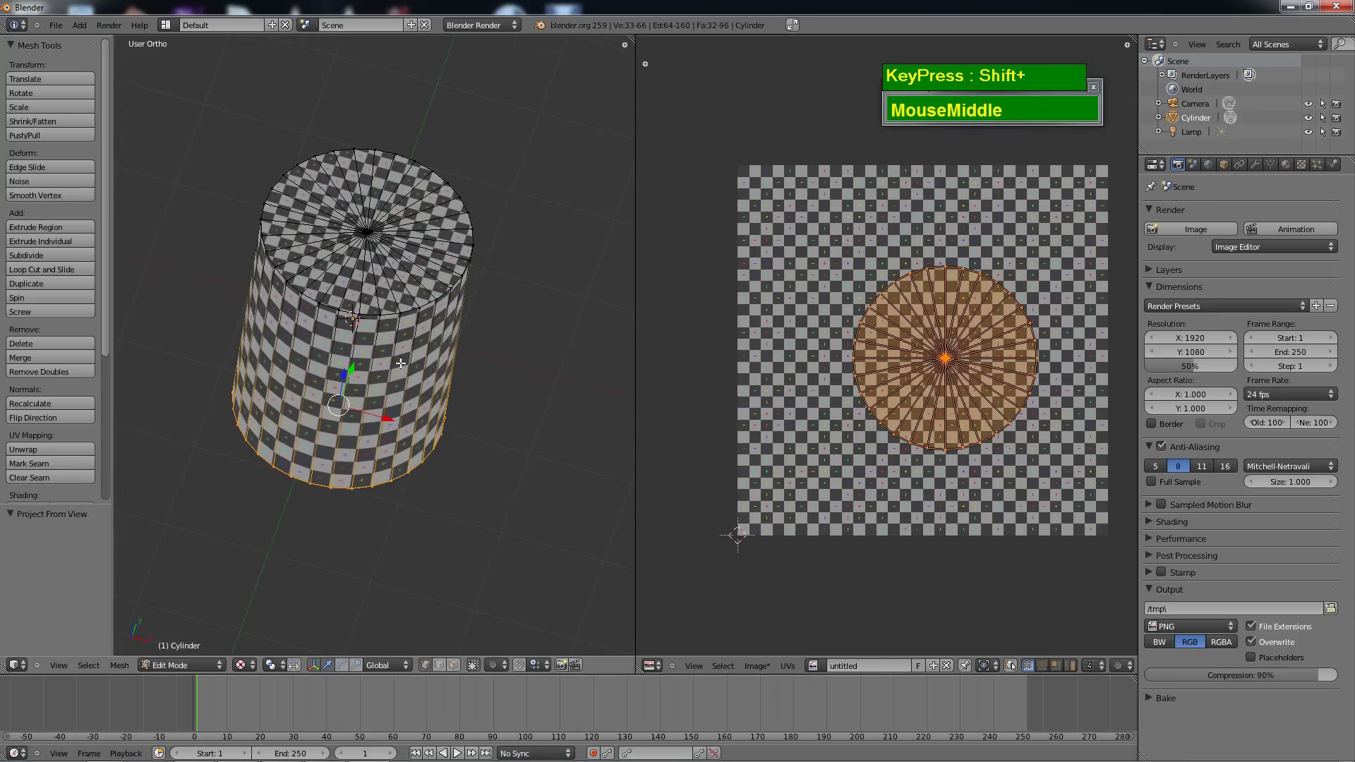
pyautogui.press('a')
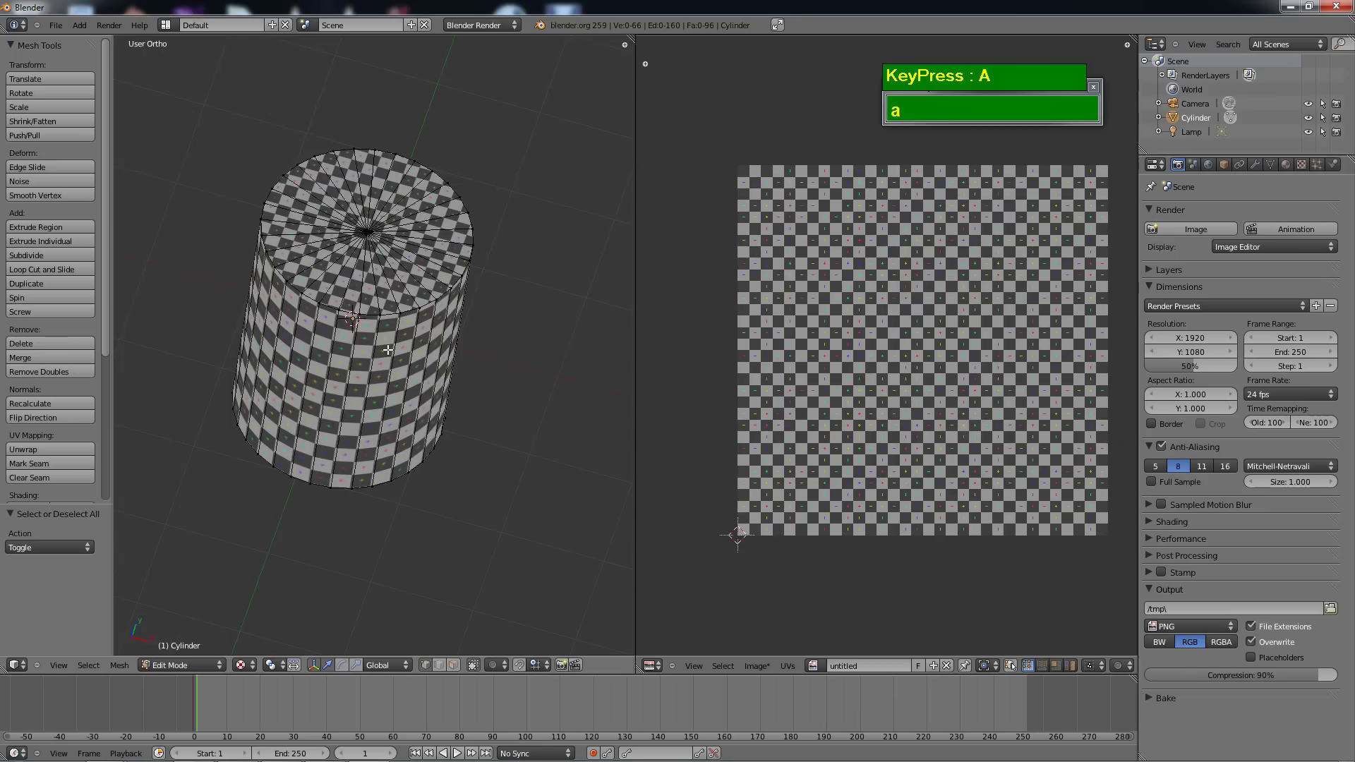
pyautogui.press('a')
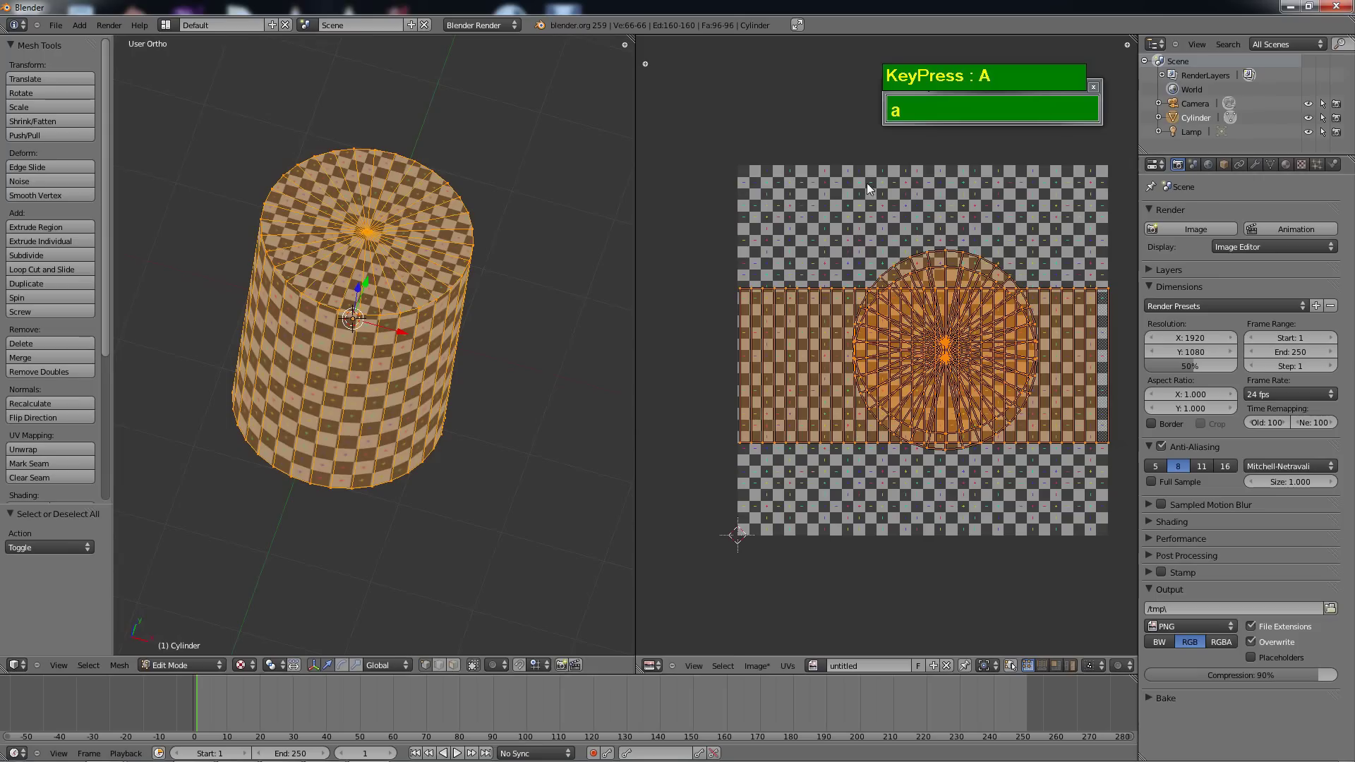
# Average the scale of all the cylinder's UV islands and pack them into the UV square.
pyautogui.scroll(1, 1015, 292)
pyautogui.scroll(-1, 1016, 291)
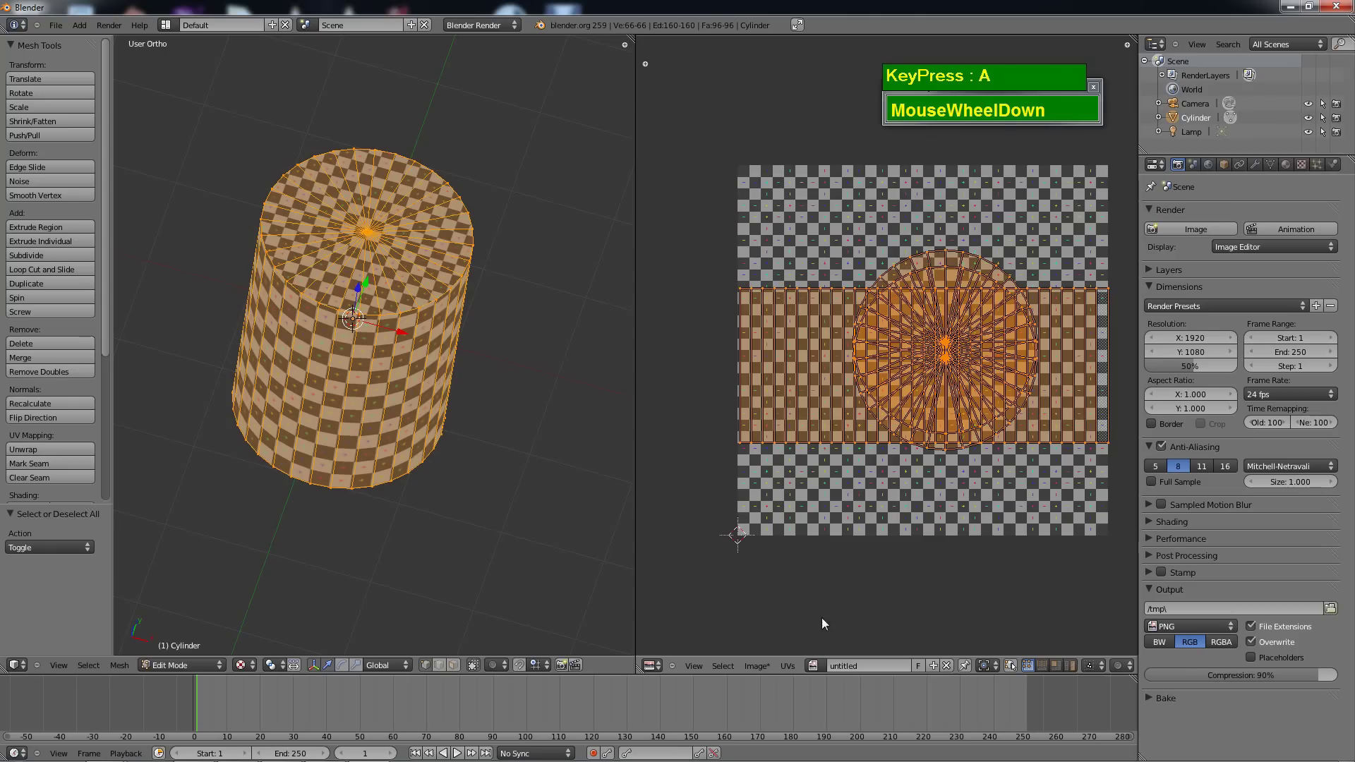
pyautogui.click(788, 666)
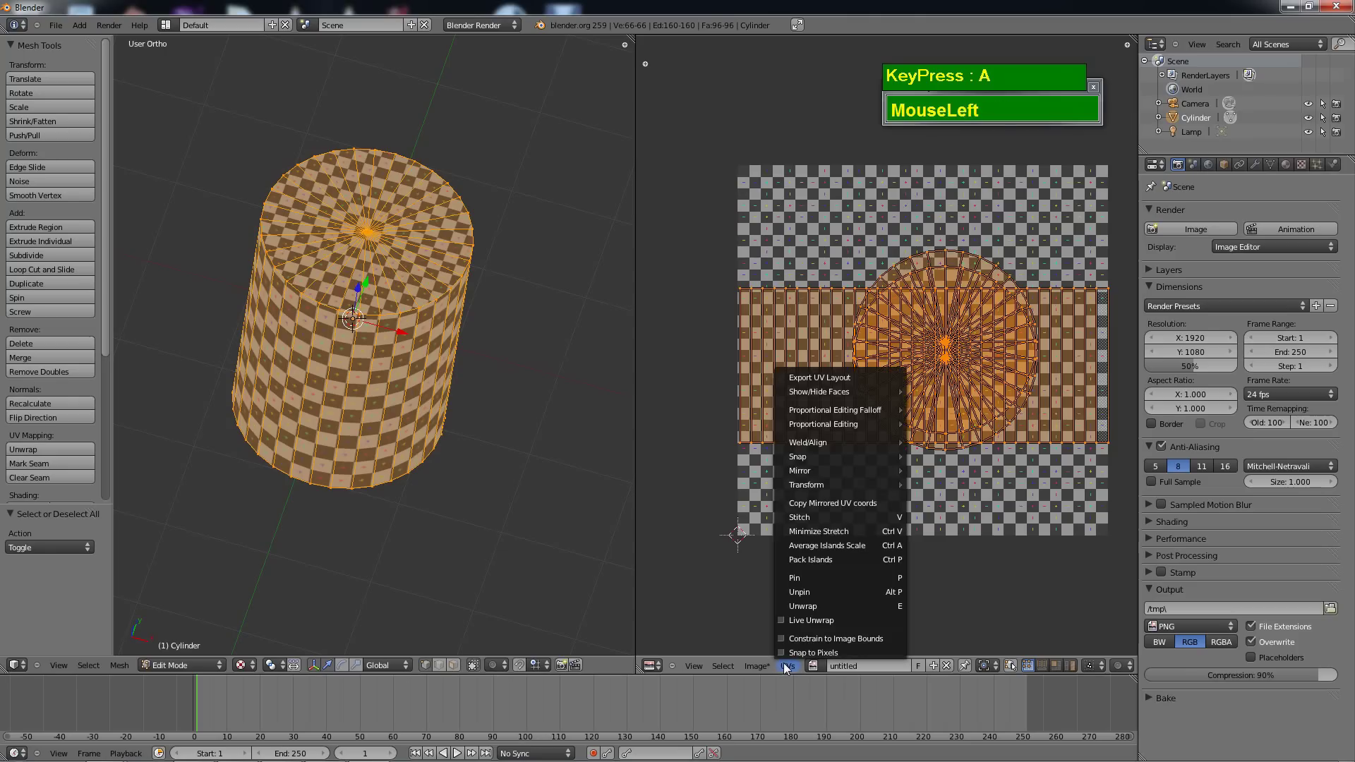
pyautogui.click(833, 545)
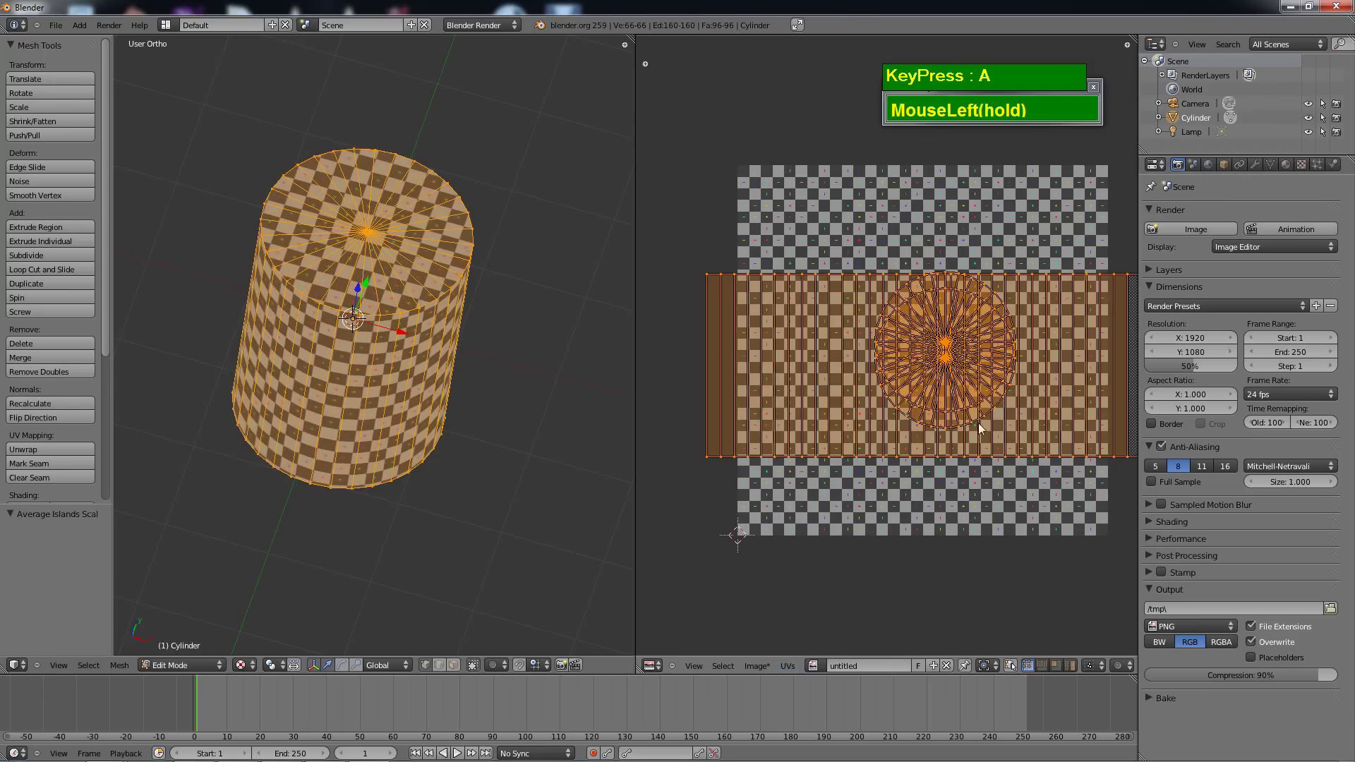
pyautogui.click(787, 672)
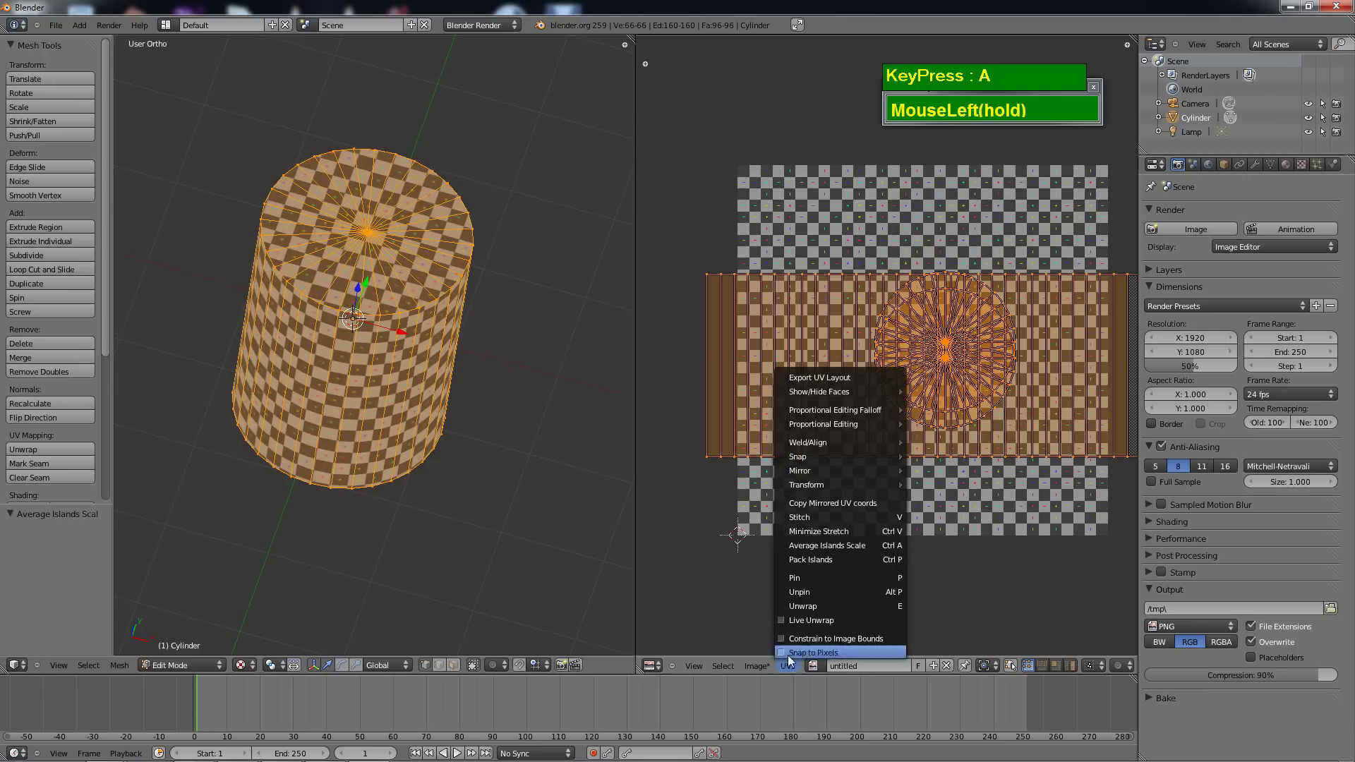
pyautogui.click(811, 558)
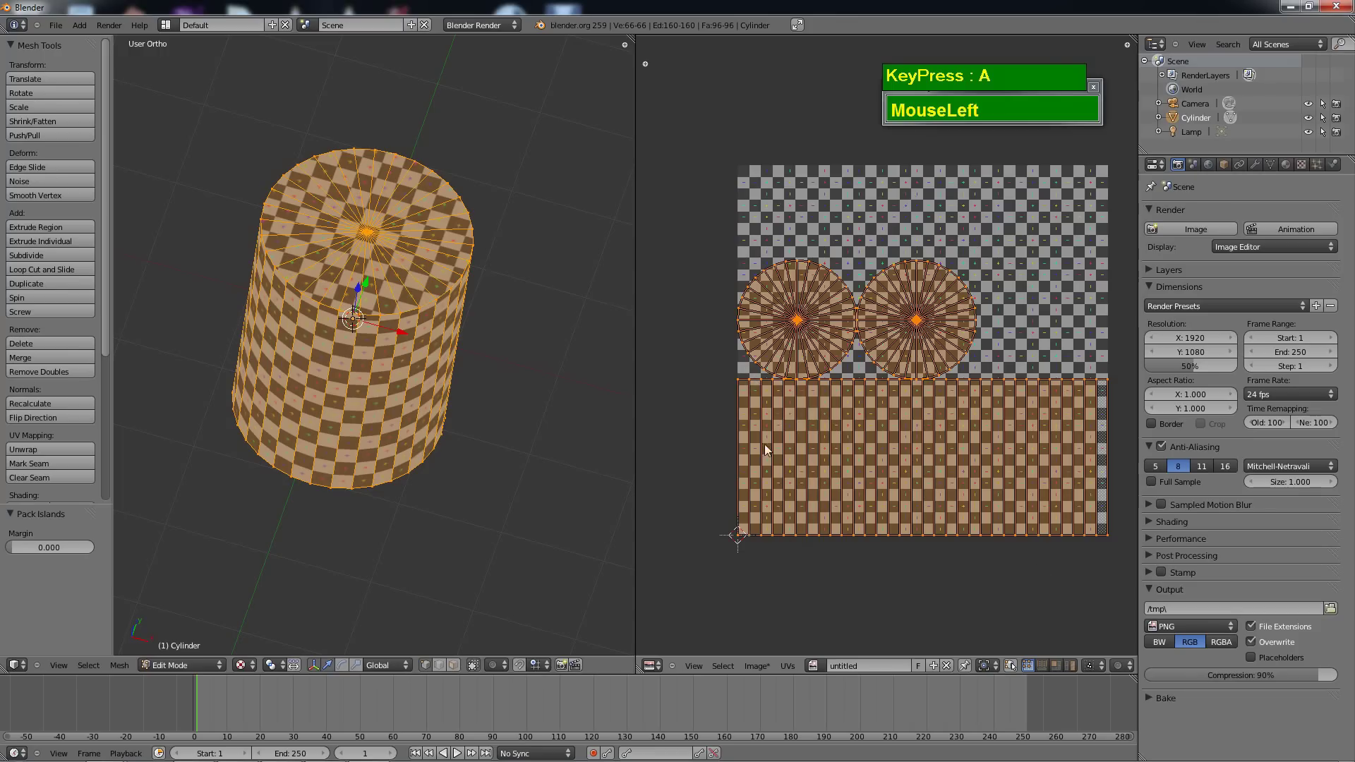
# Inspect the checker pattern on the cylinder's cap and side from several angles for even, undistorted squares.
pyautogui.scroll(3, 435, 360)
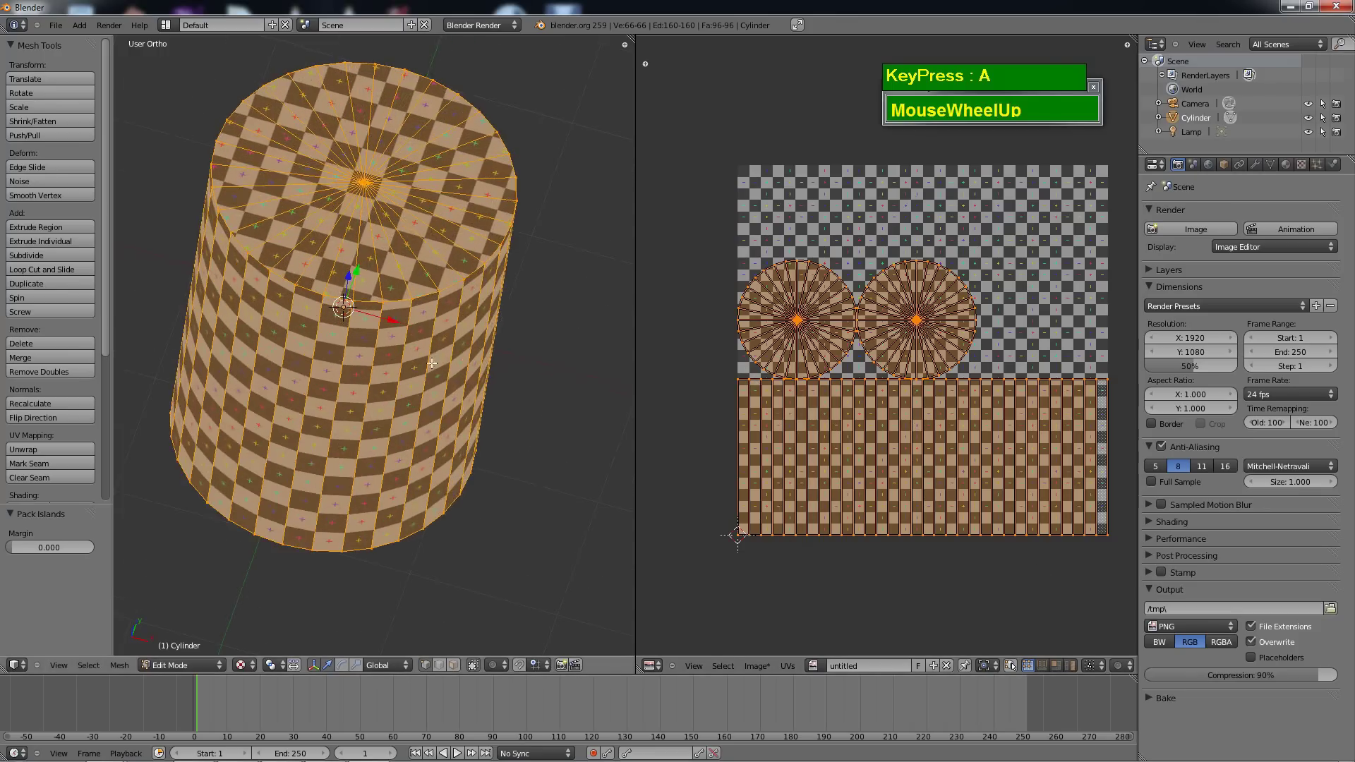
pyautogui.moveTo(435, 360); pyautogui.dragTo(521, 474, button='middle')
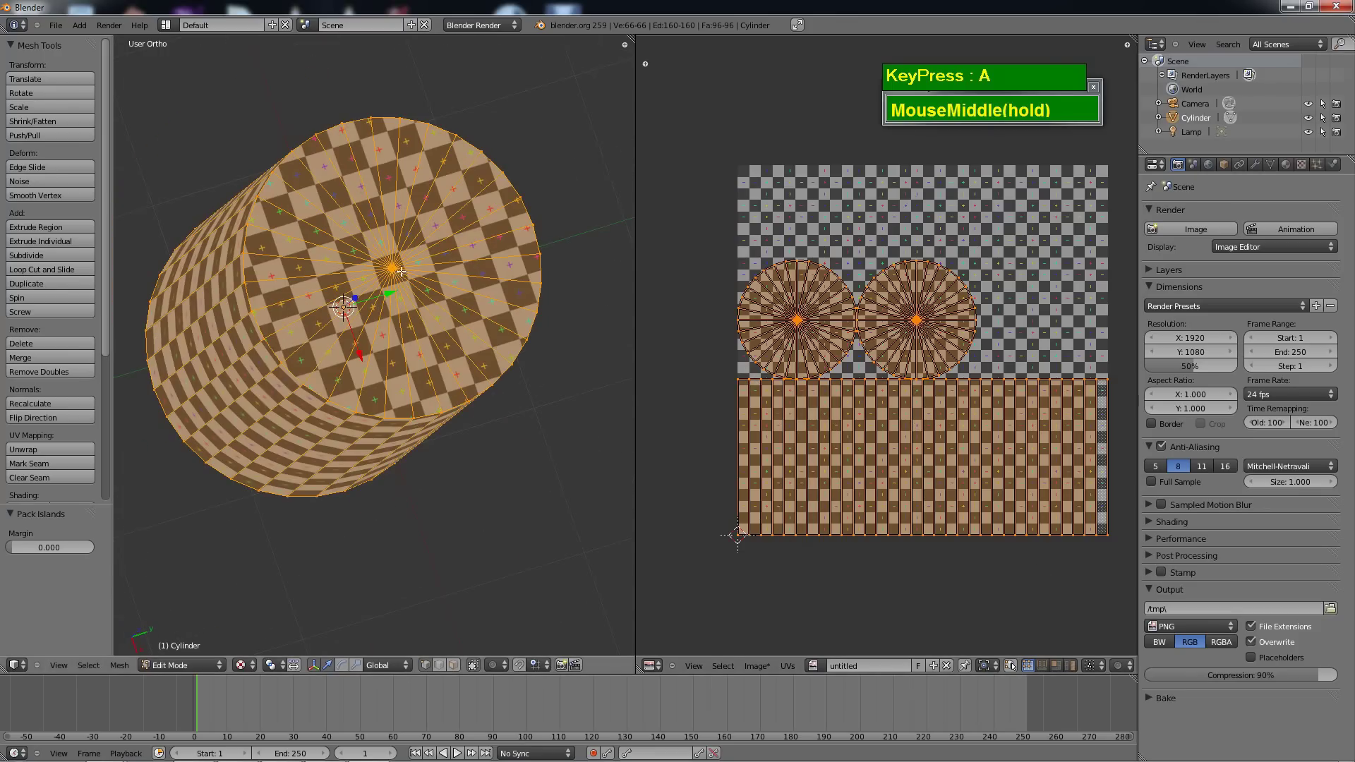
pyautogui.moveTo(401, 270); pyautogui.dragTo(423, 543, button='middle')
pyautogui.moveTo(281, 169); pyautogui.dragTo(398, 311, button='middle')
pyautogui.scroll(-3, 335, 370)
pyautogui.moveTo(335, 369); pyautogui.dragTo(398, 323, button='middle')
pyautogui.scroll(2, 394, 296)
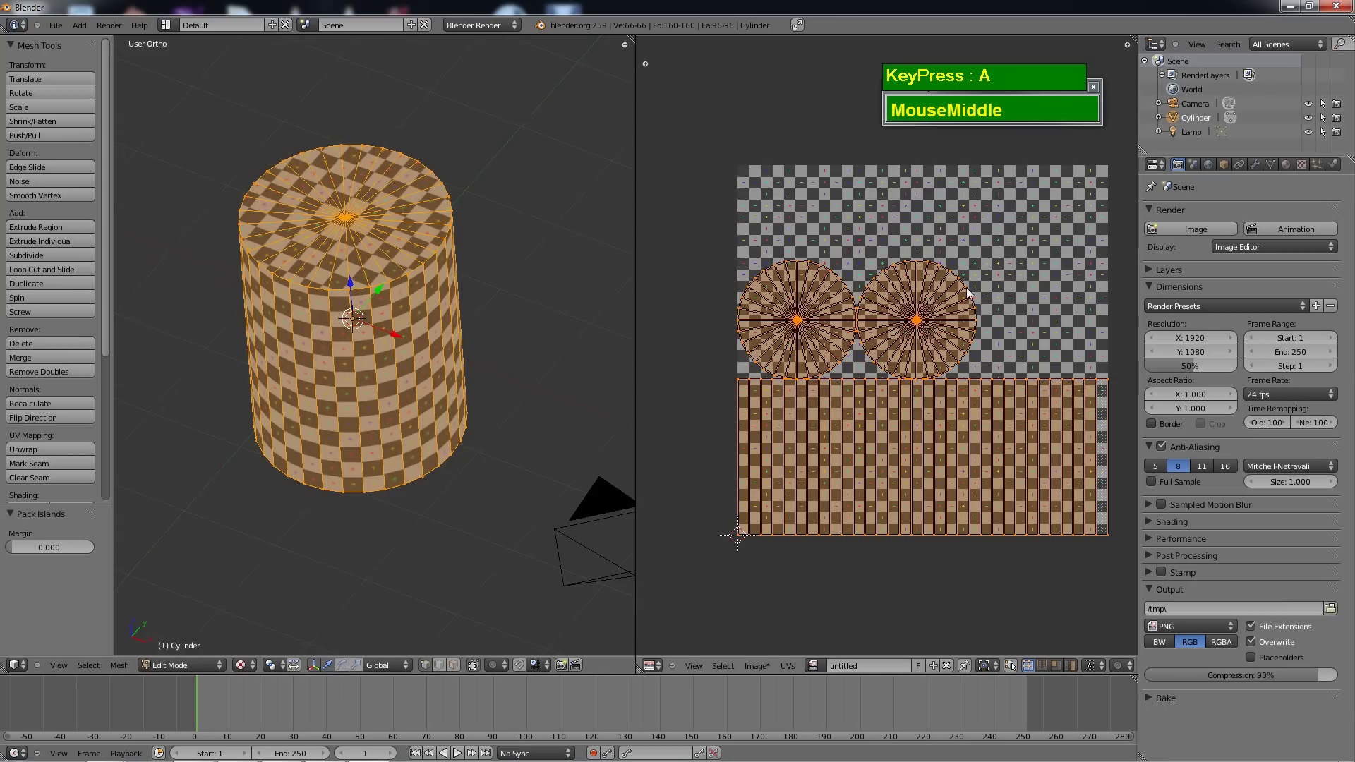
# Switch the UV editor to island selection mode and select the right-hand cap's island, trying a move and cancelling it.
pyautogui.rightClick(915, 322)
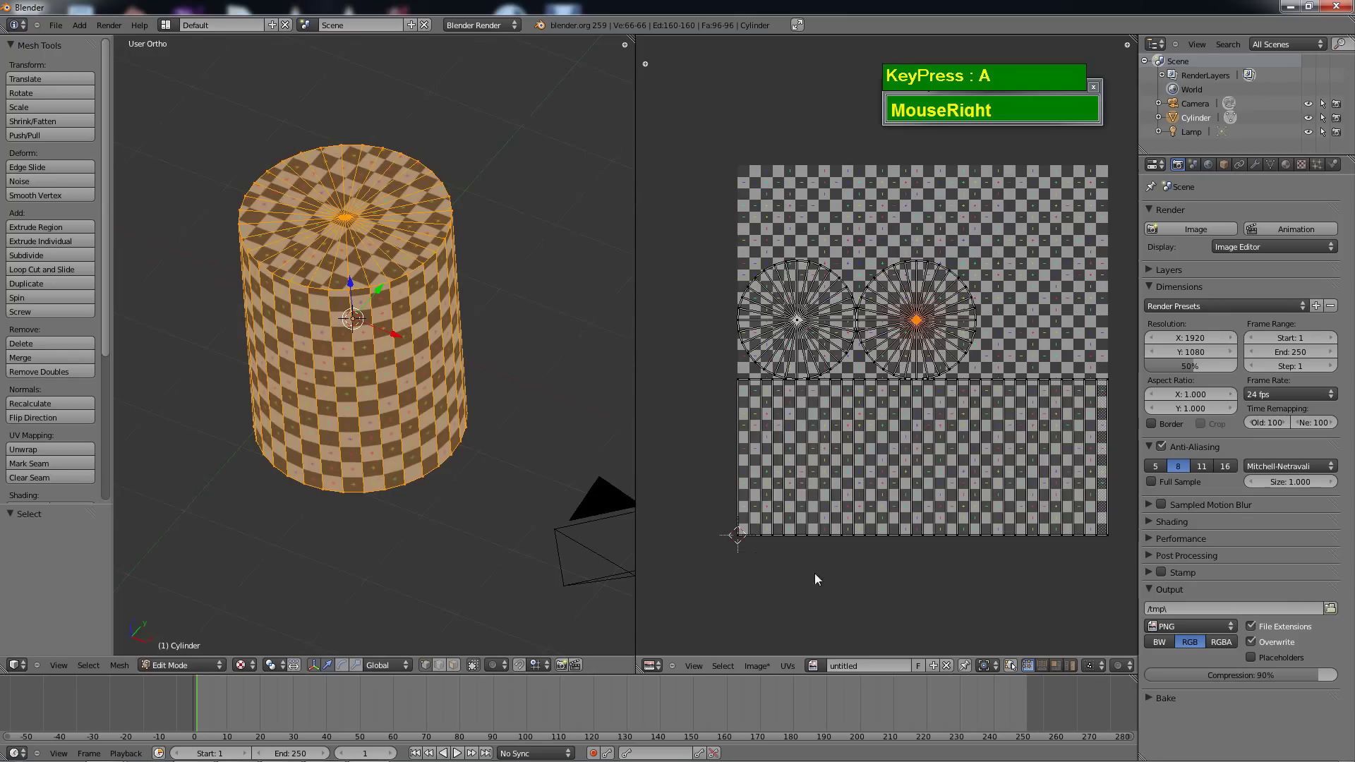
pyautogui.click(1073, 666)
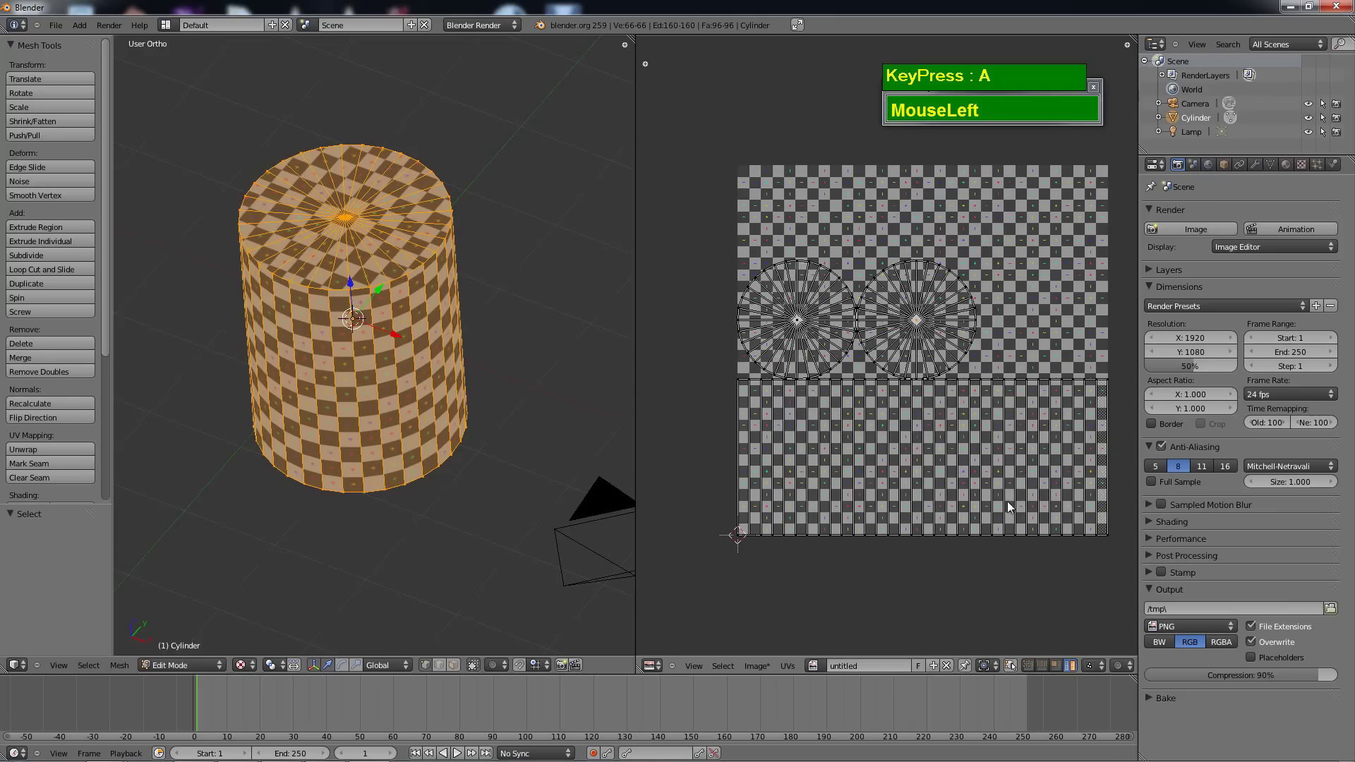
pyautogui.rightClick(916, 321)
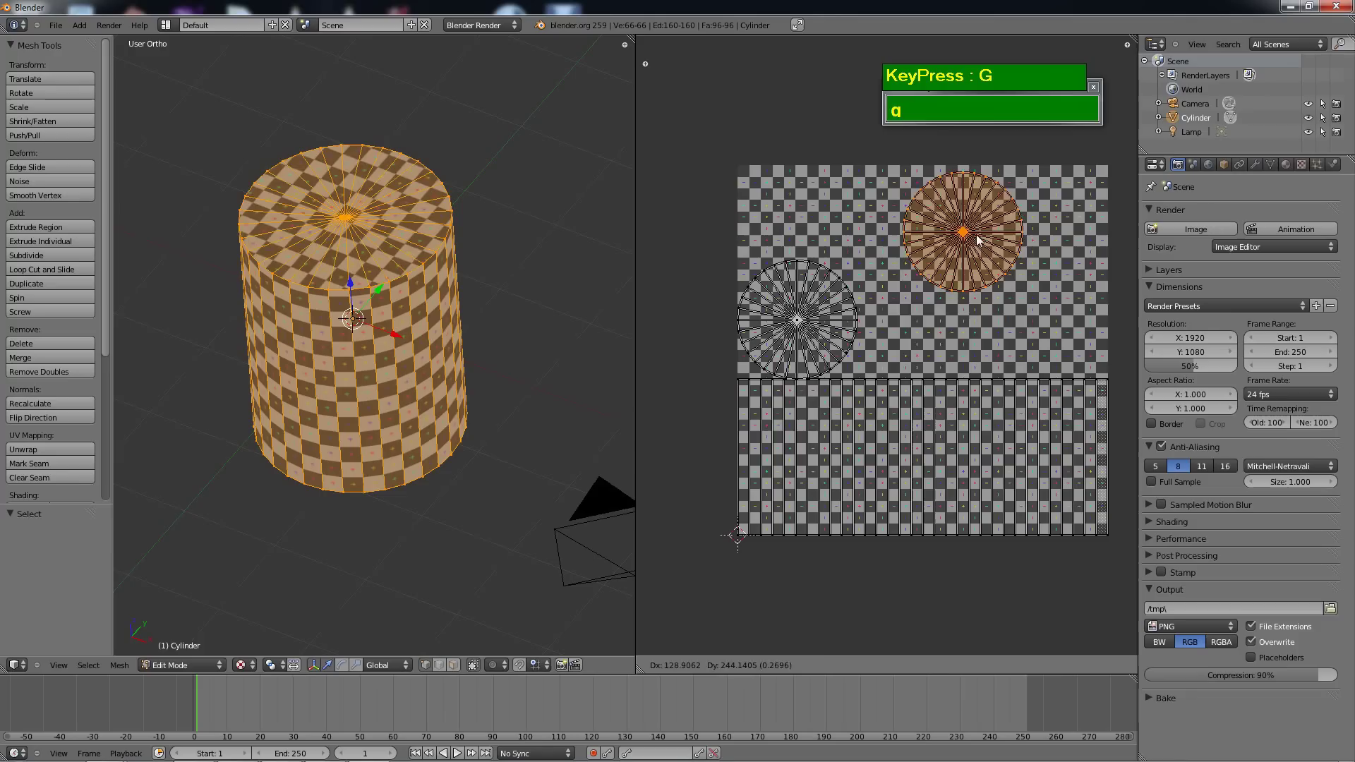
pyautogui.rightClick(997, 270)
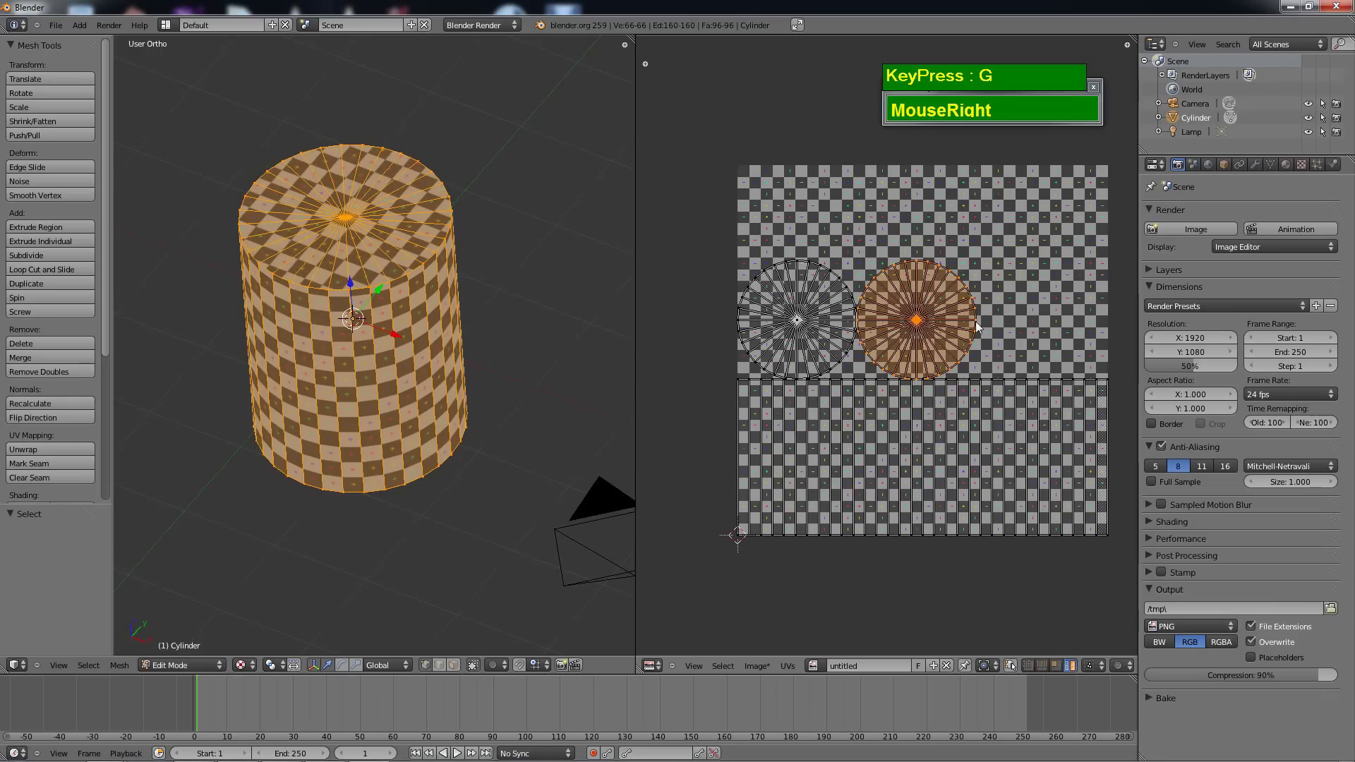
pyautogui.scroll(-1, 1017, 450)
pyautogui.scroll(2, 1013, 459)
pyautogui.scroll(-2, 1023, 390)
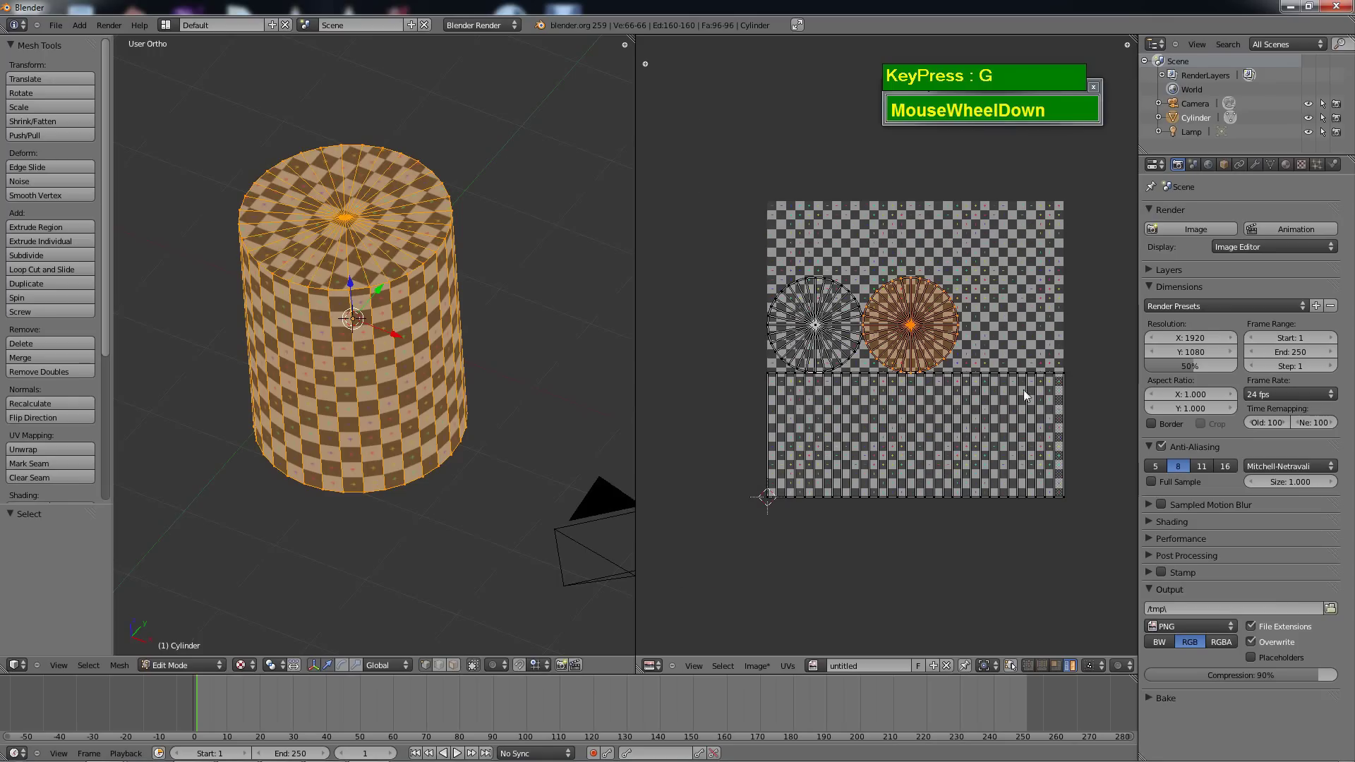
pyautogui.scroll(1, 1031, 427)
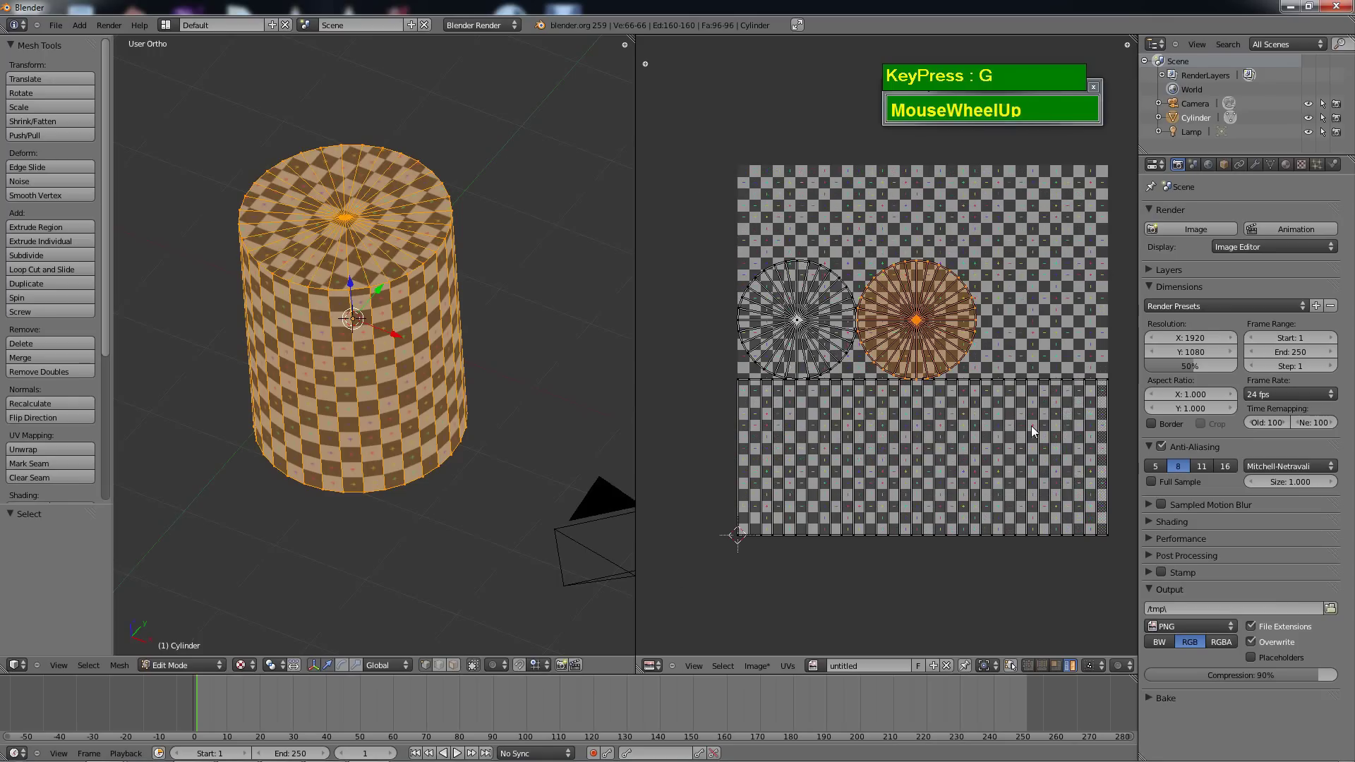
pyautogui.scroll(1, 1031, 426)
pyautogui.scroll(-1, 1030, 434)
# Export the UV layout as the PNG image CanUVlayout.png into the folder D:\Blender\Tutorials\Images.
pyautogui.click(788, 666)
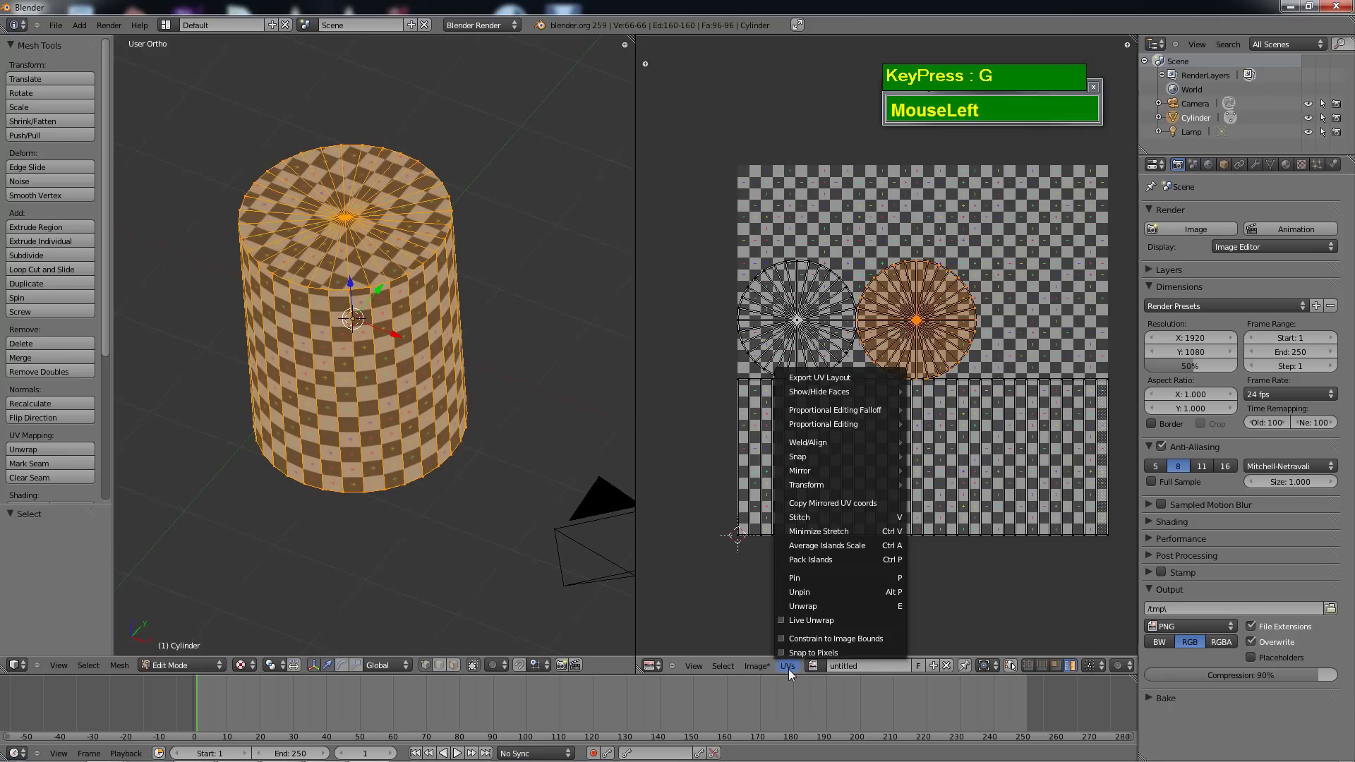
pyautogui.click(823, 379)
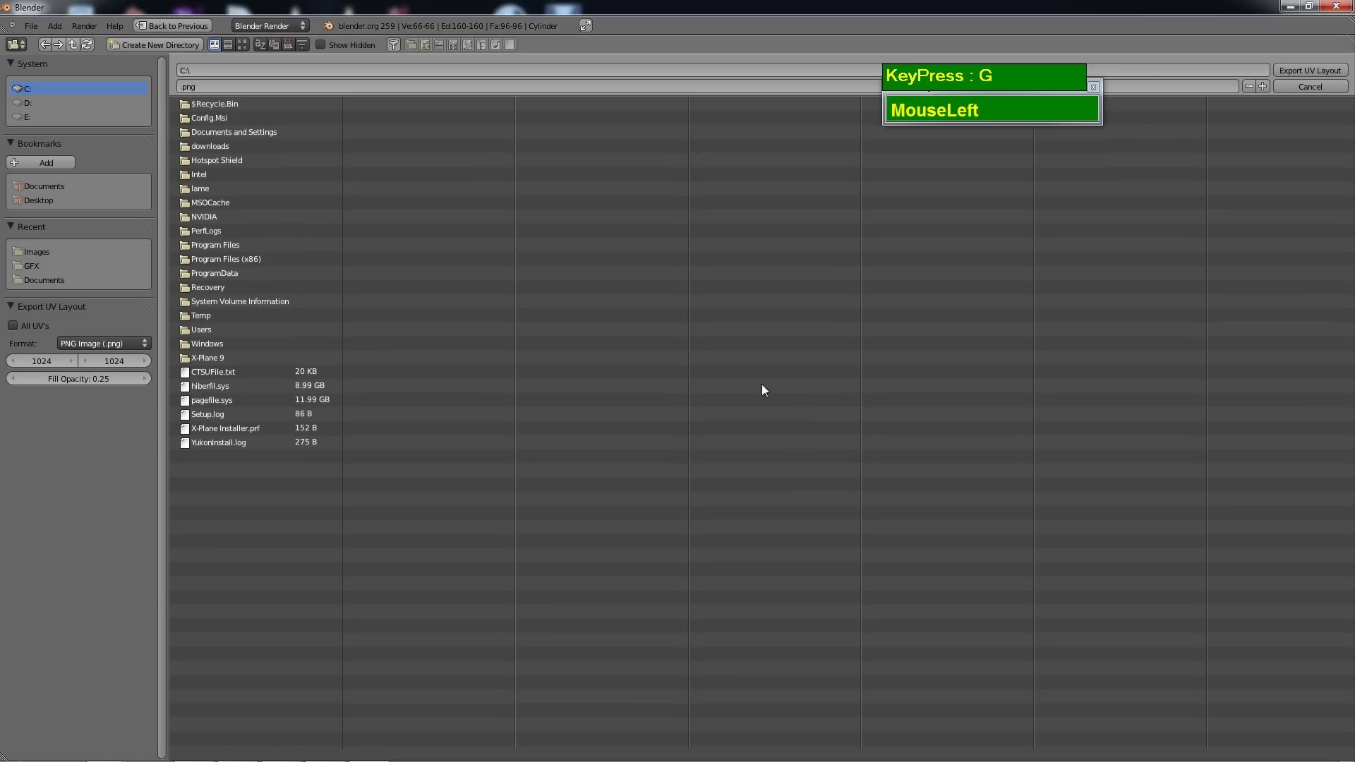
pyautogui.click(25, 101)
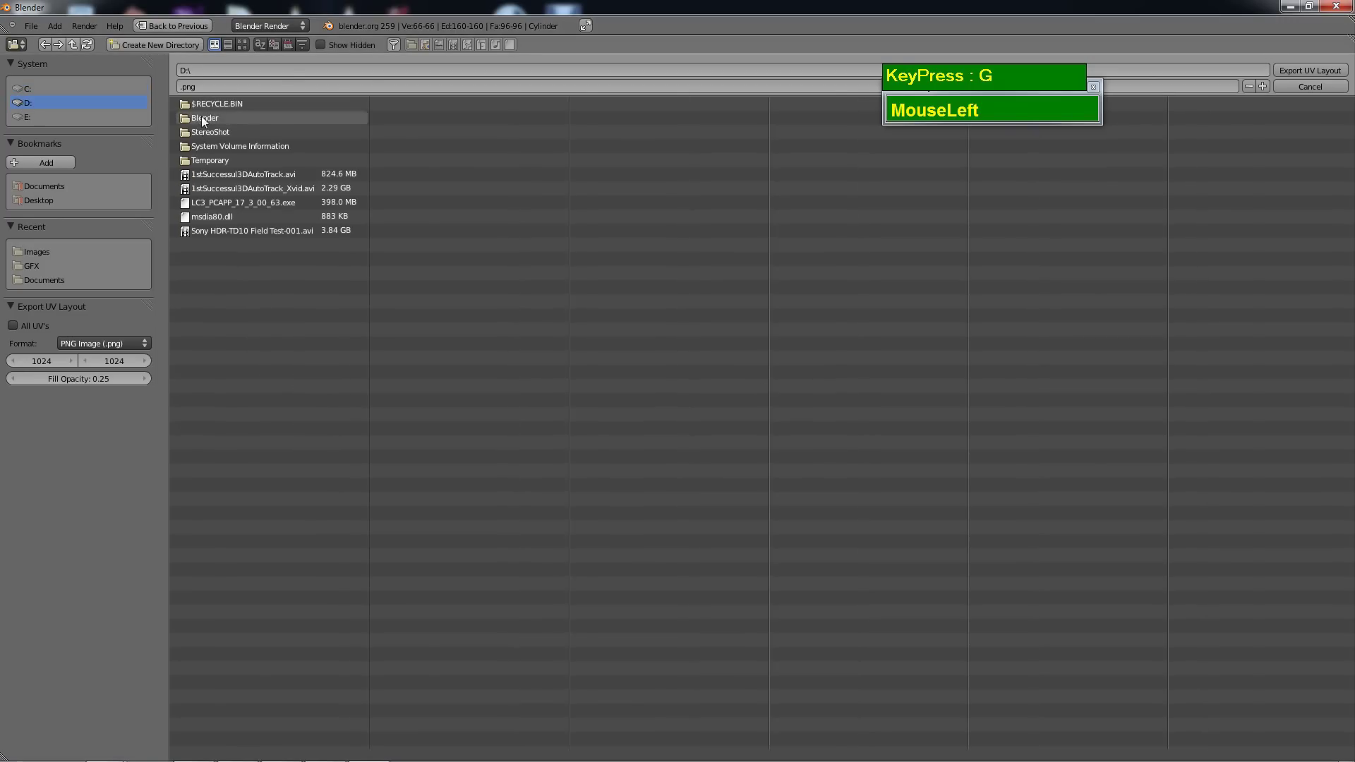
pyautogui.click(202, 117)
pyautogui.click(201, 119)
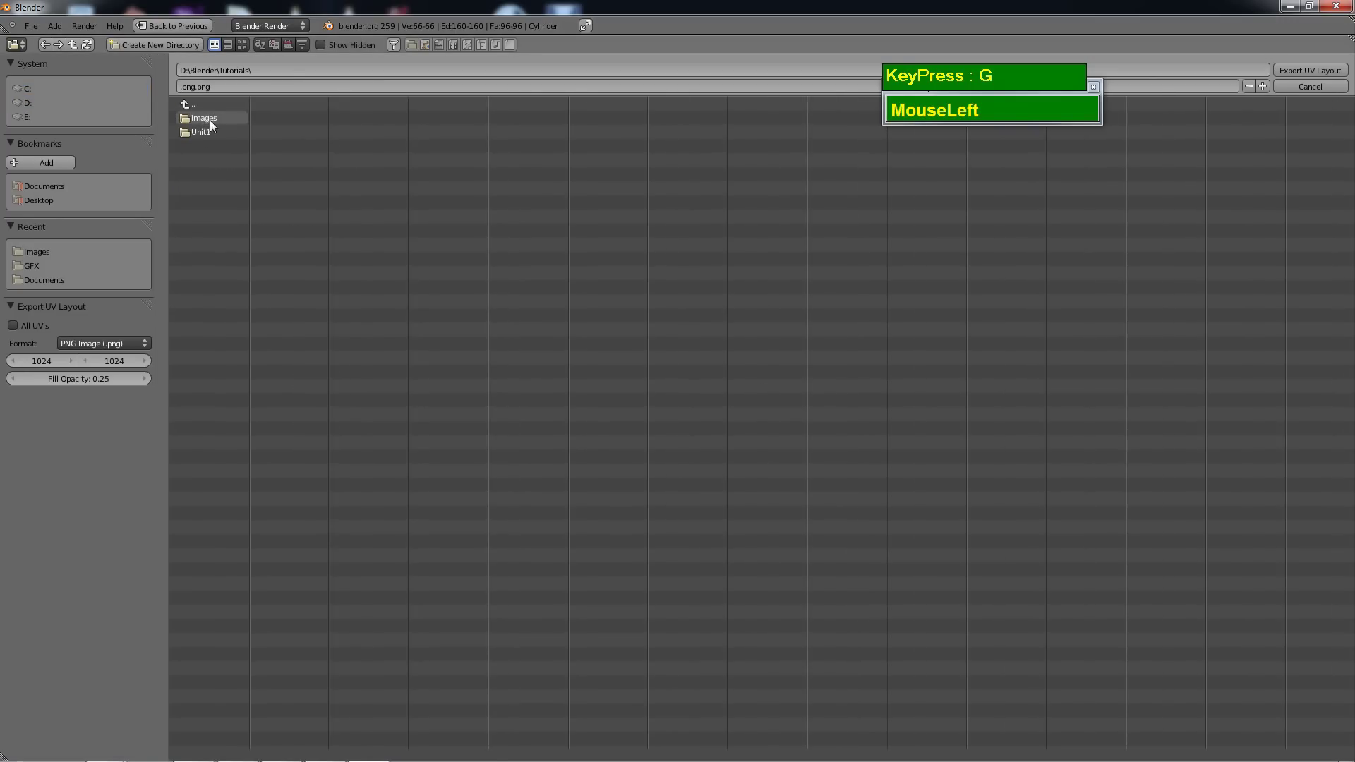
pyautogui.click(204, 119)
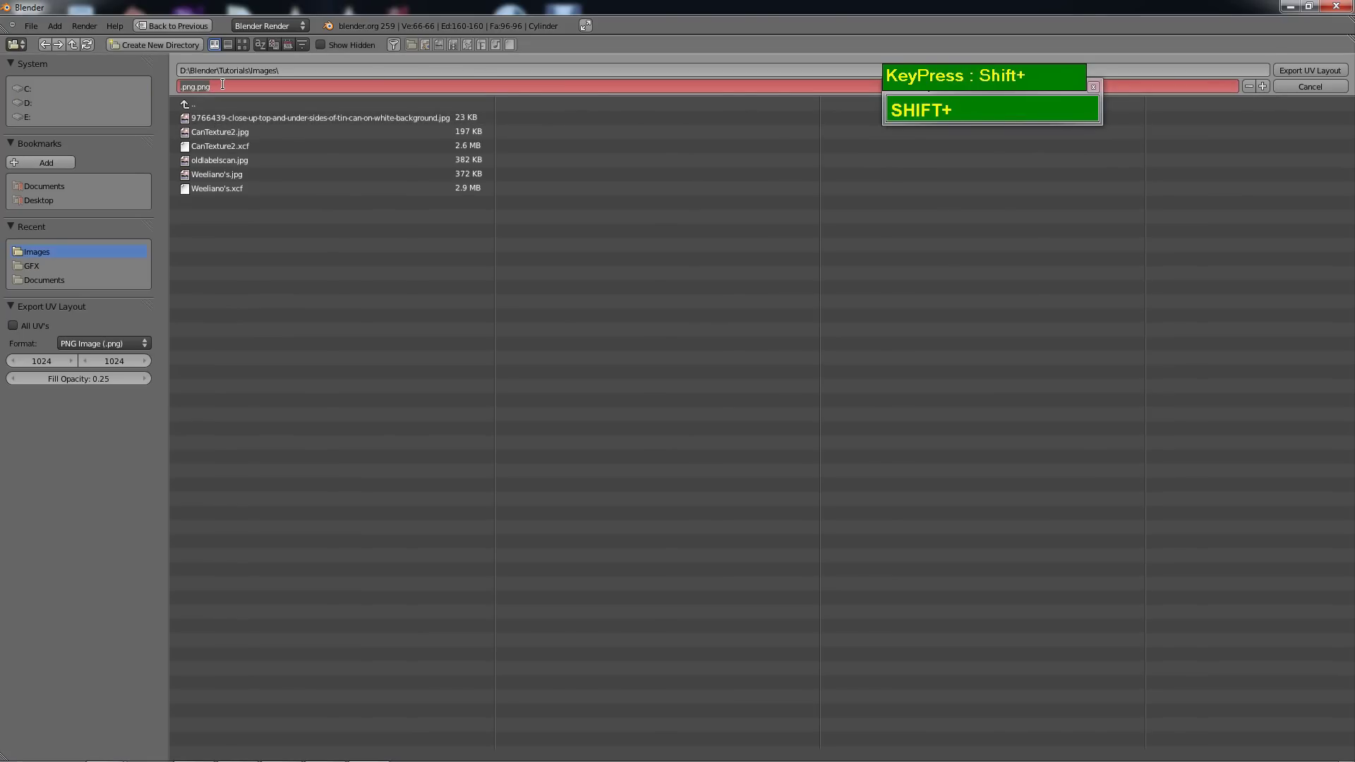
pyautogui.write('CanUVlayout')
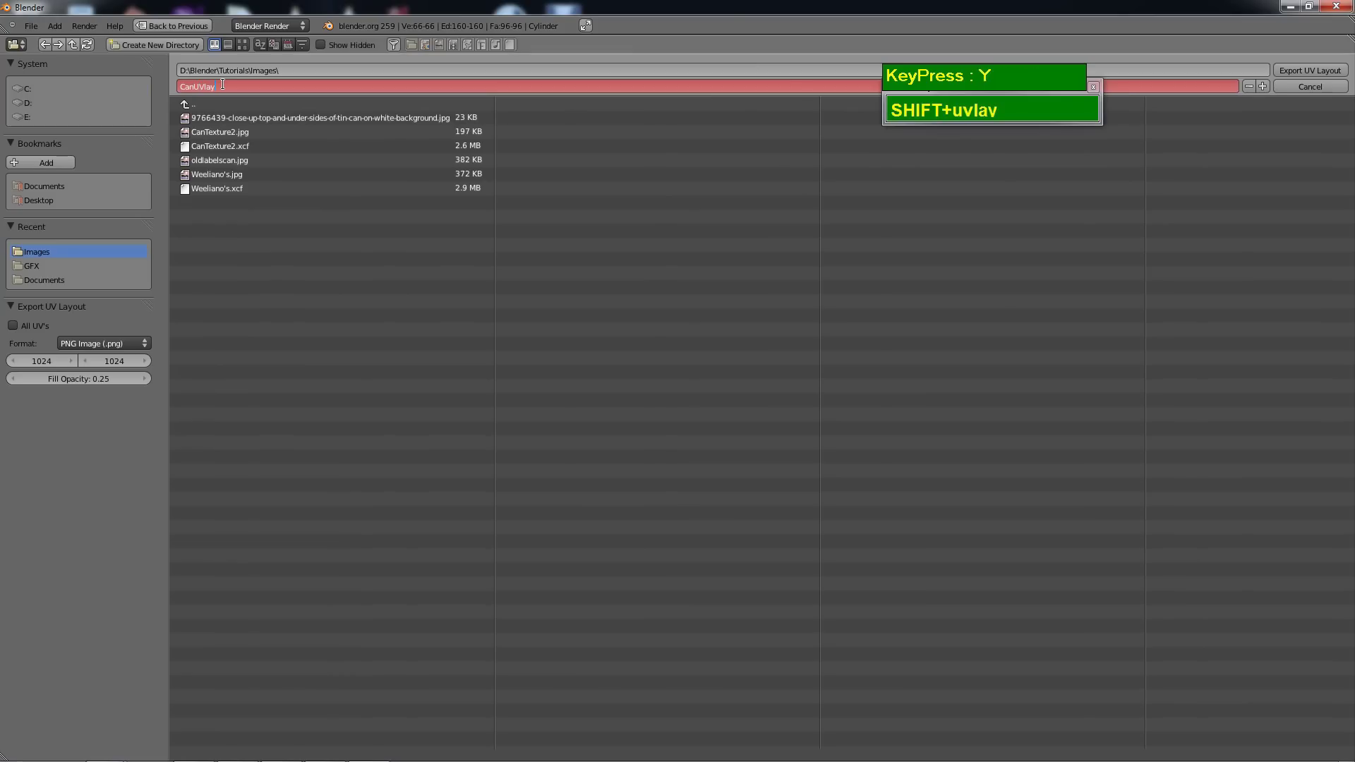
pyautogui.click(1325, 70)
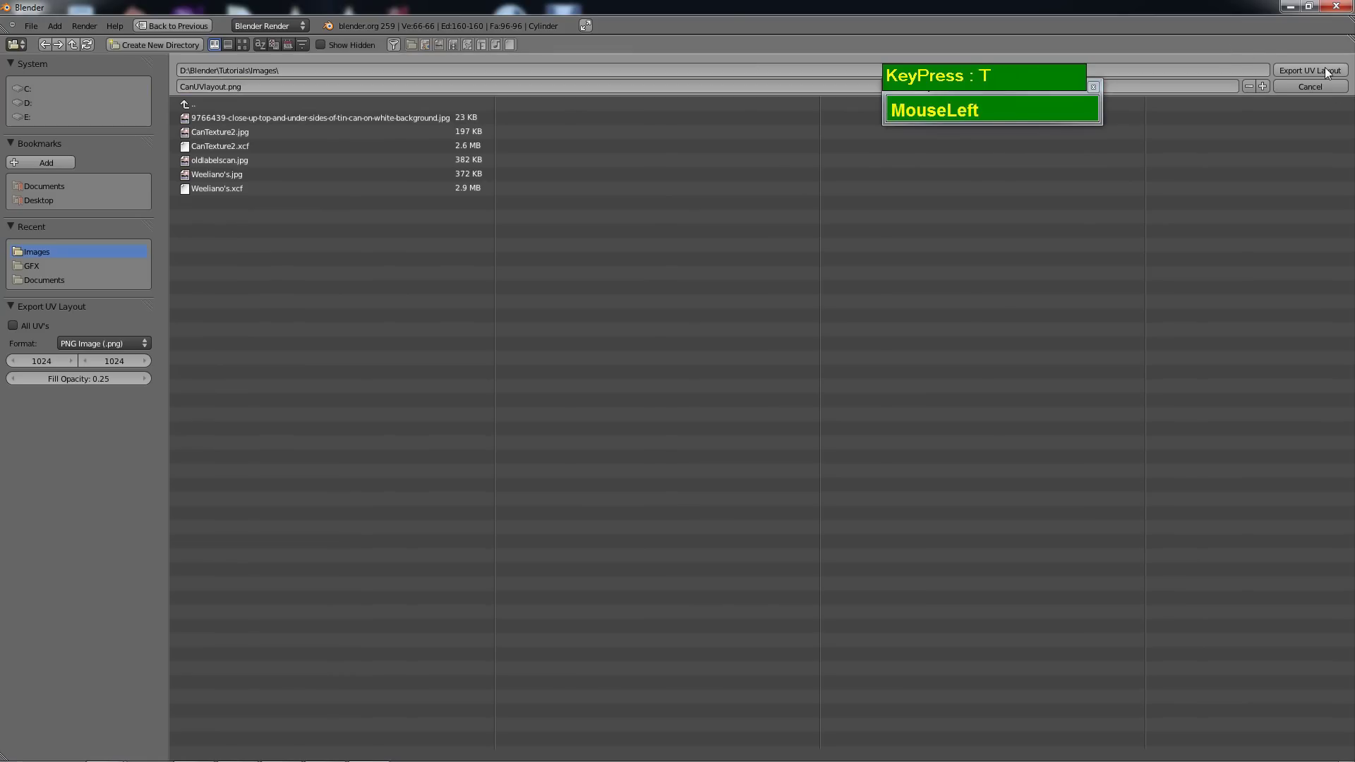
pyautogui.click(1323, 70)
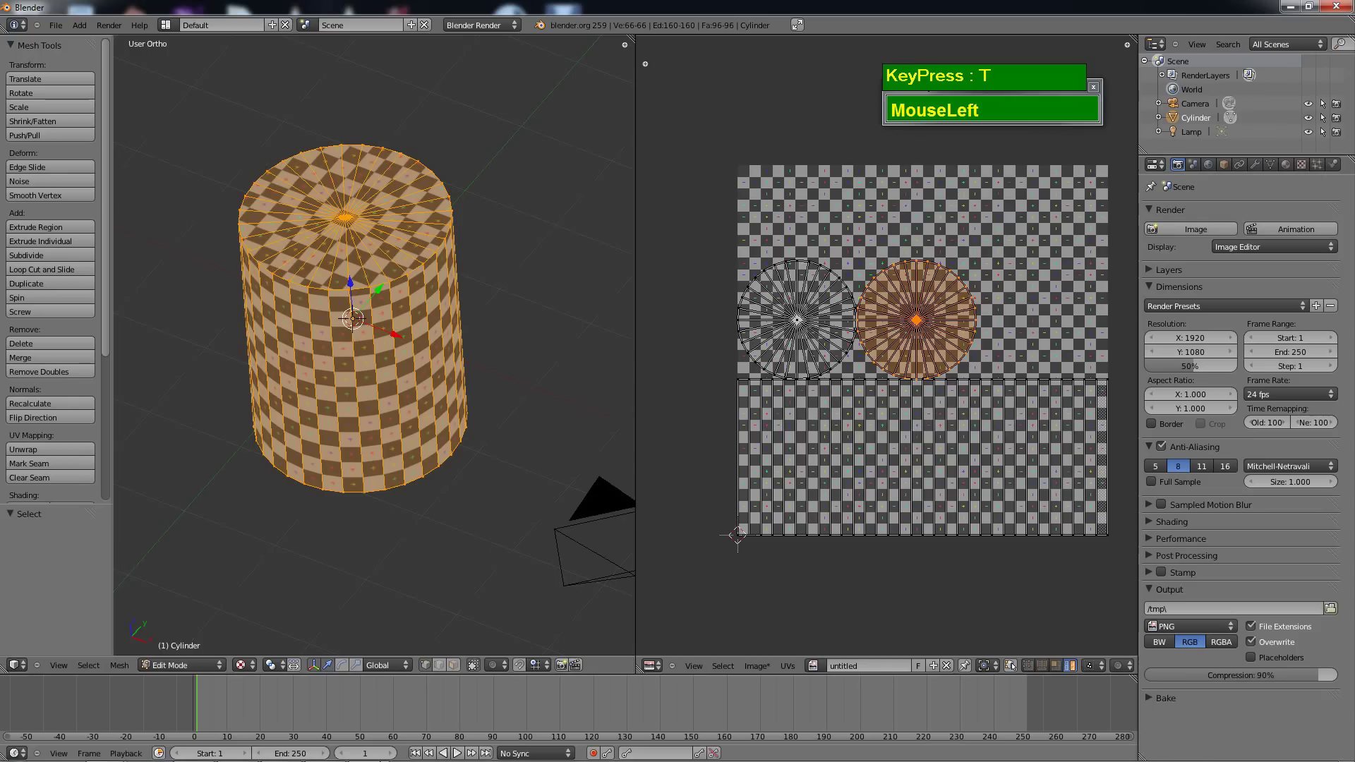
# Switch to GIMP and close all open images, including the CanTexture2 image.
pyautogui.moveTo(286, 758)
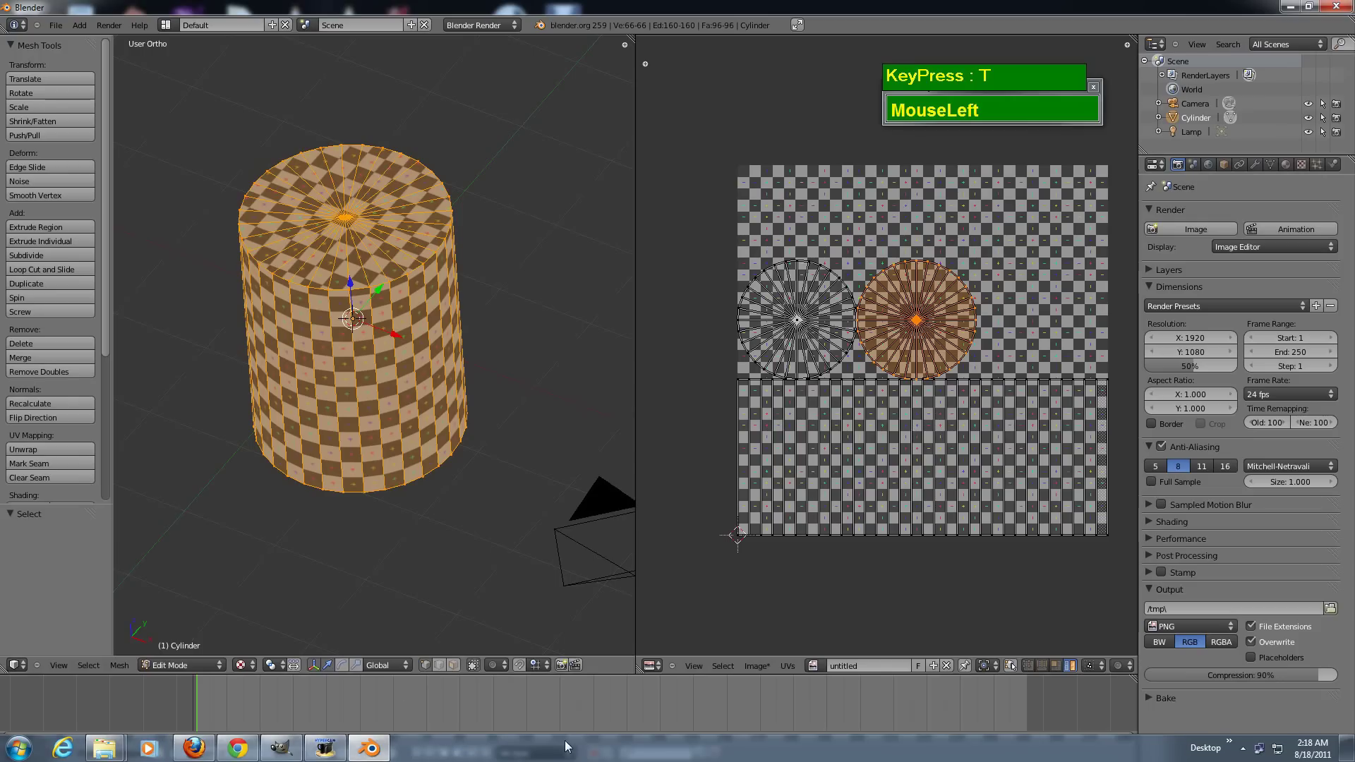
pyautogui.click(281, 748)
pyautogui.moveTo(662, 169); pyautogui.dragTo(630, 105)
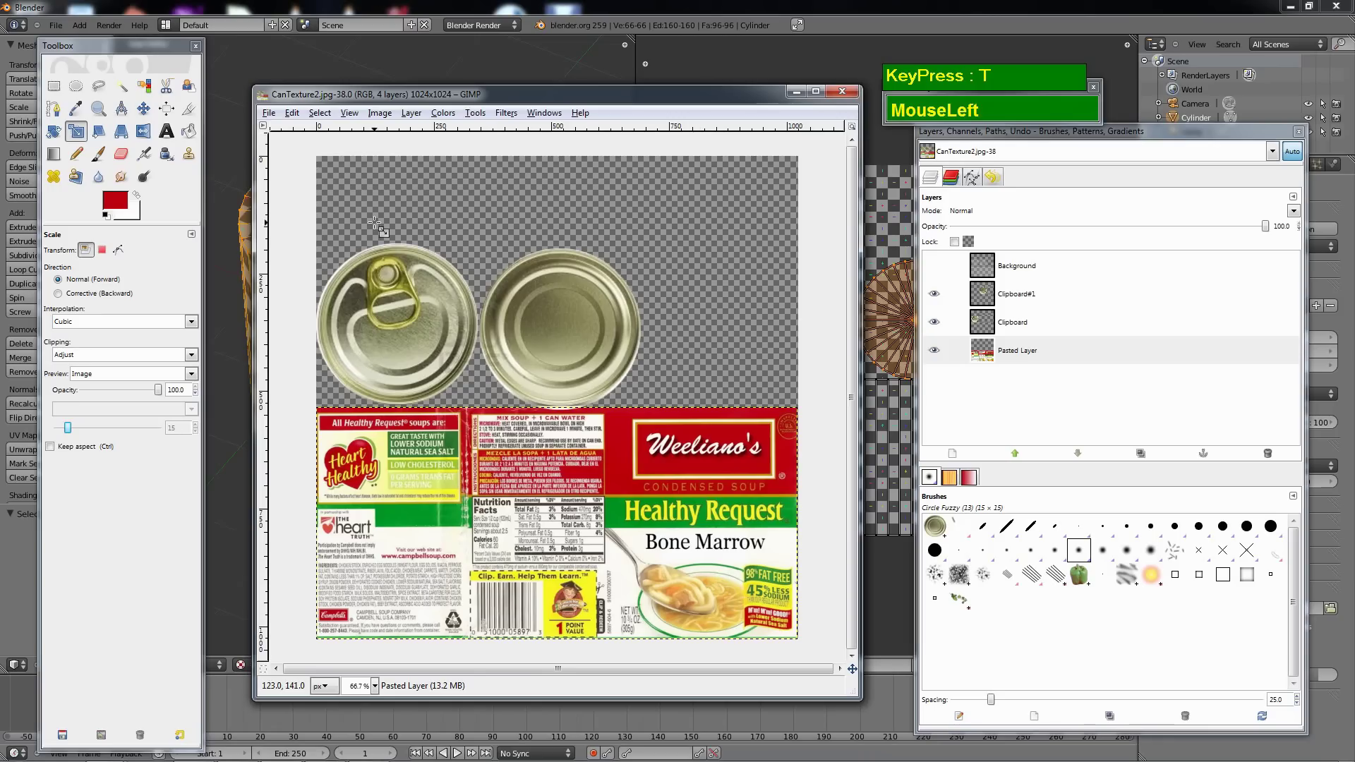
pyautogui.click(269, 113)
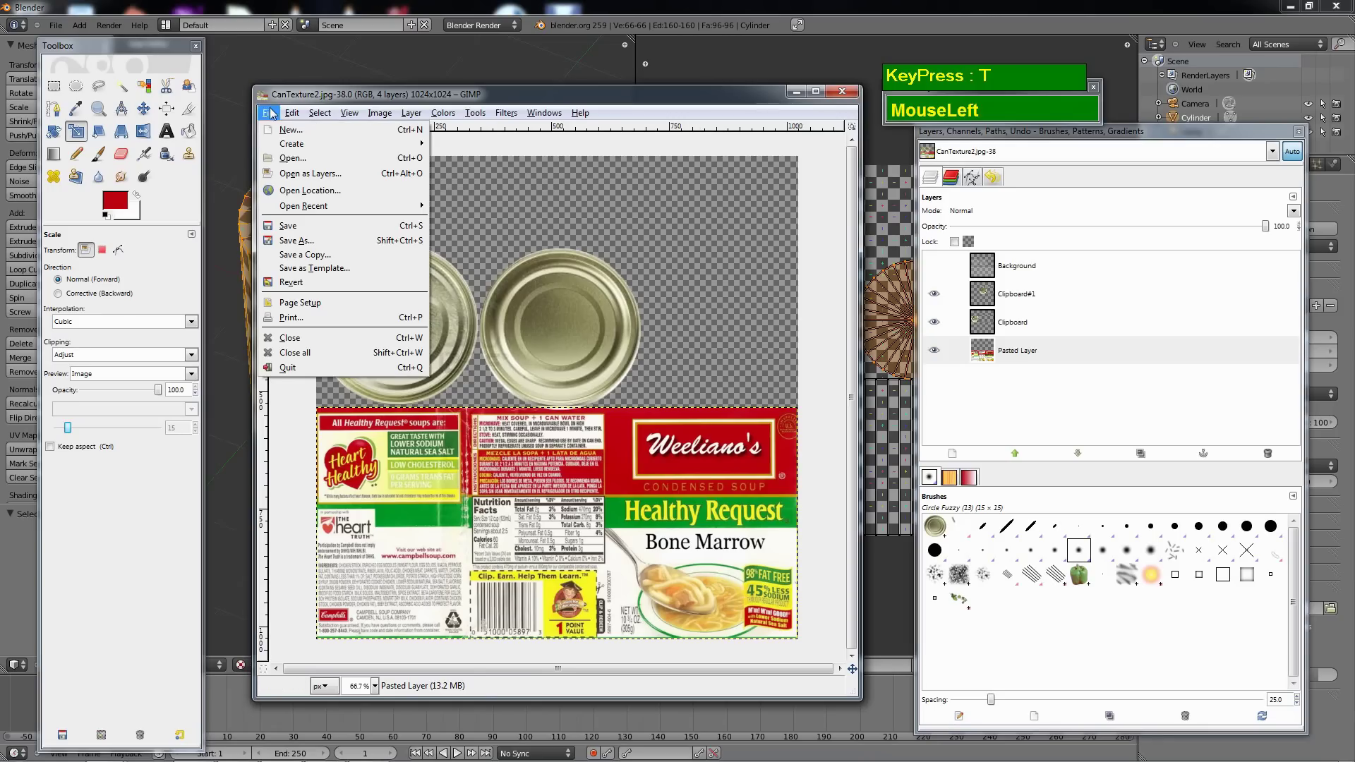
pyautogui.click(306, 352)
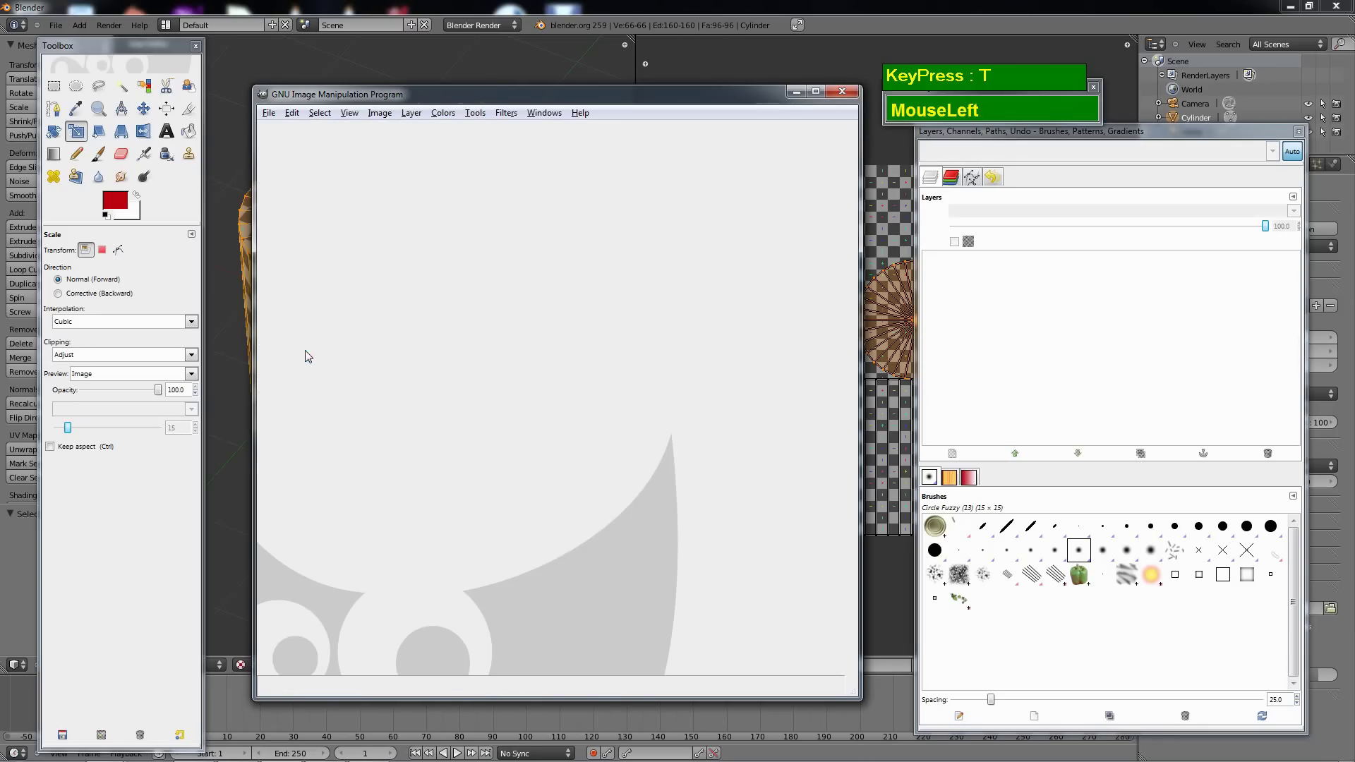
# Open the exported UV layout image CanUVlayout.png from the Tutorials\Images folder in GIMP.
pyautogui.click(269, 113)
pyautogui.click(295, 163)
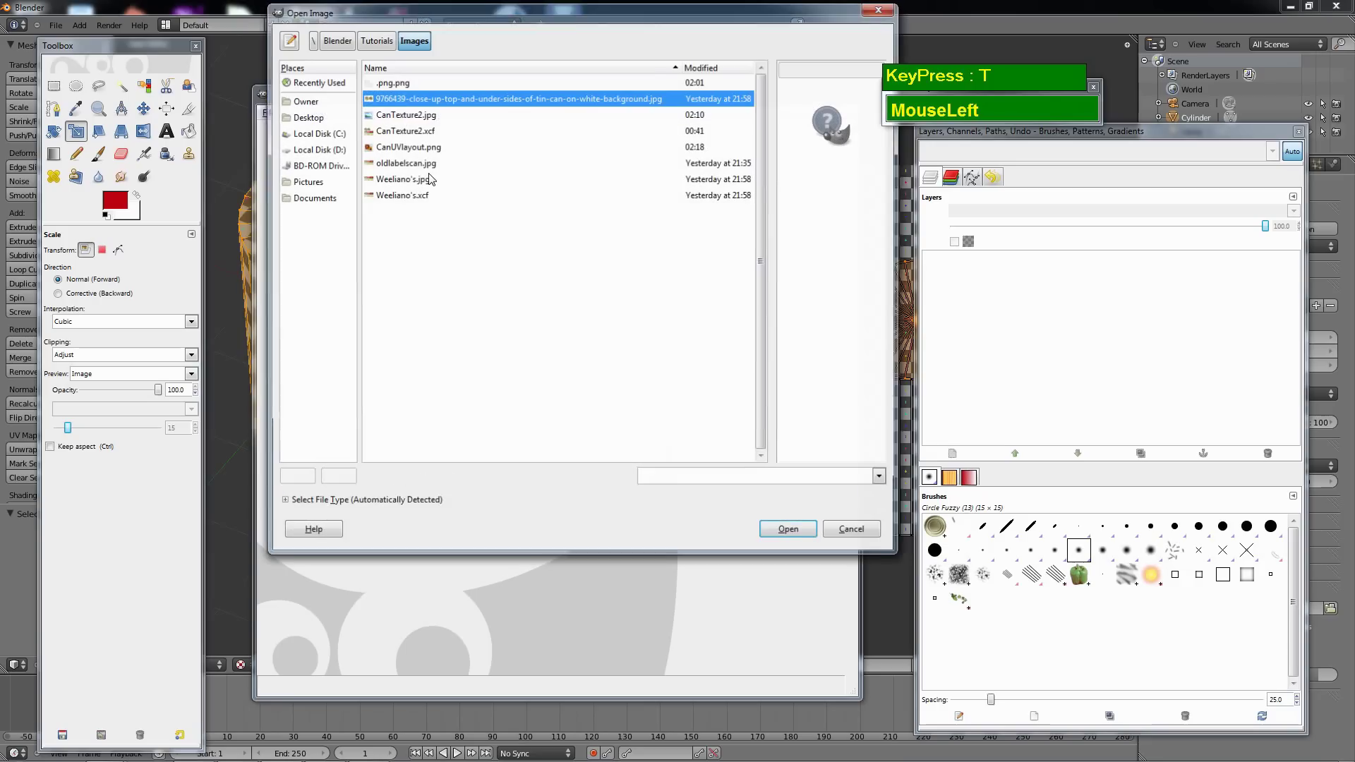
pyautogui.click(424, 113)
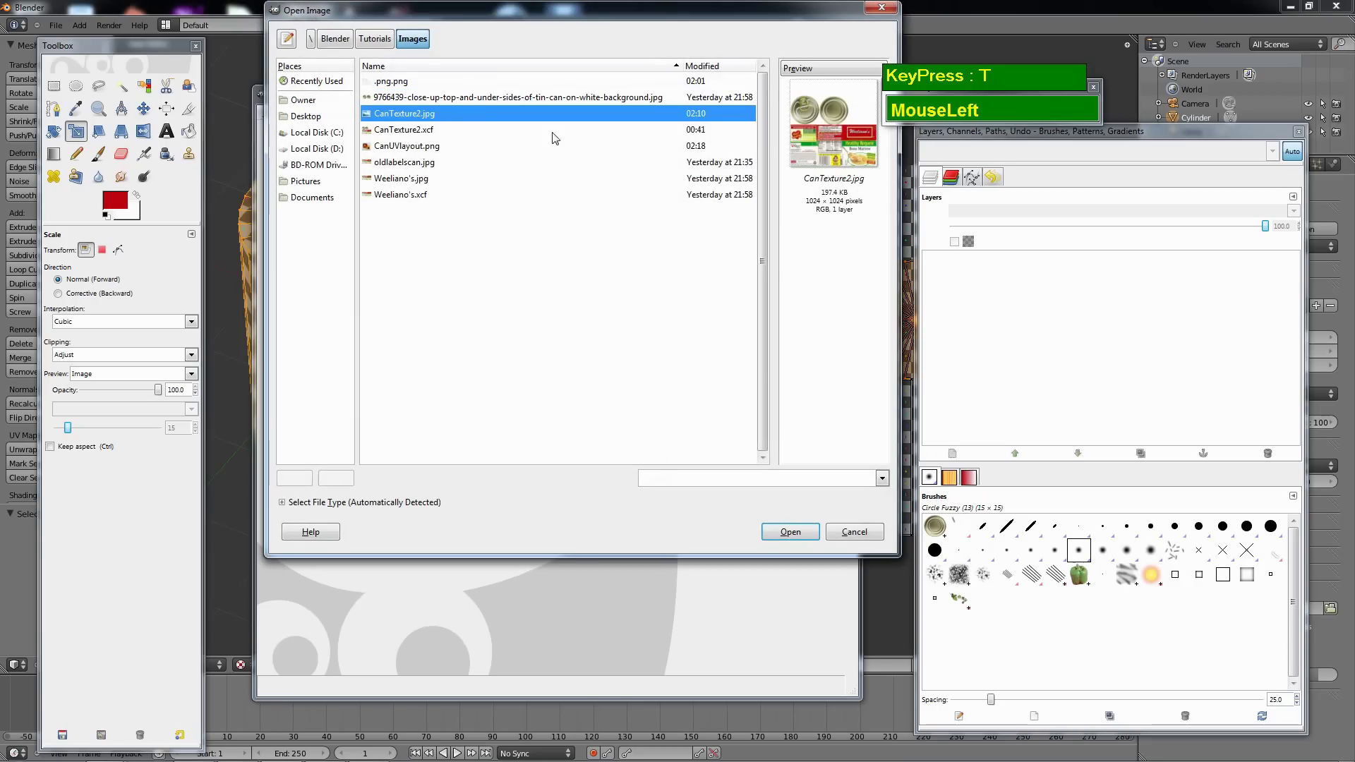
pyautogui.click(479, 130)
pyautogui.click(417, 146)
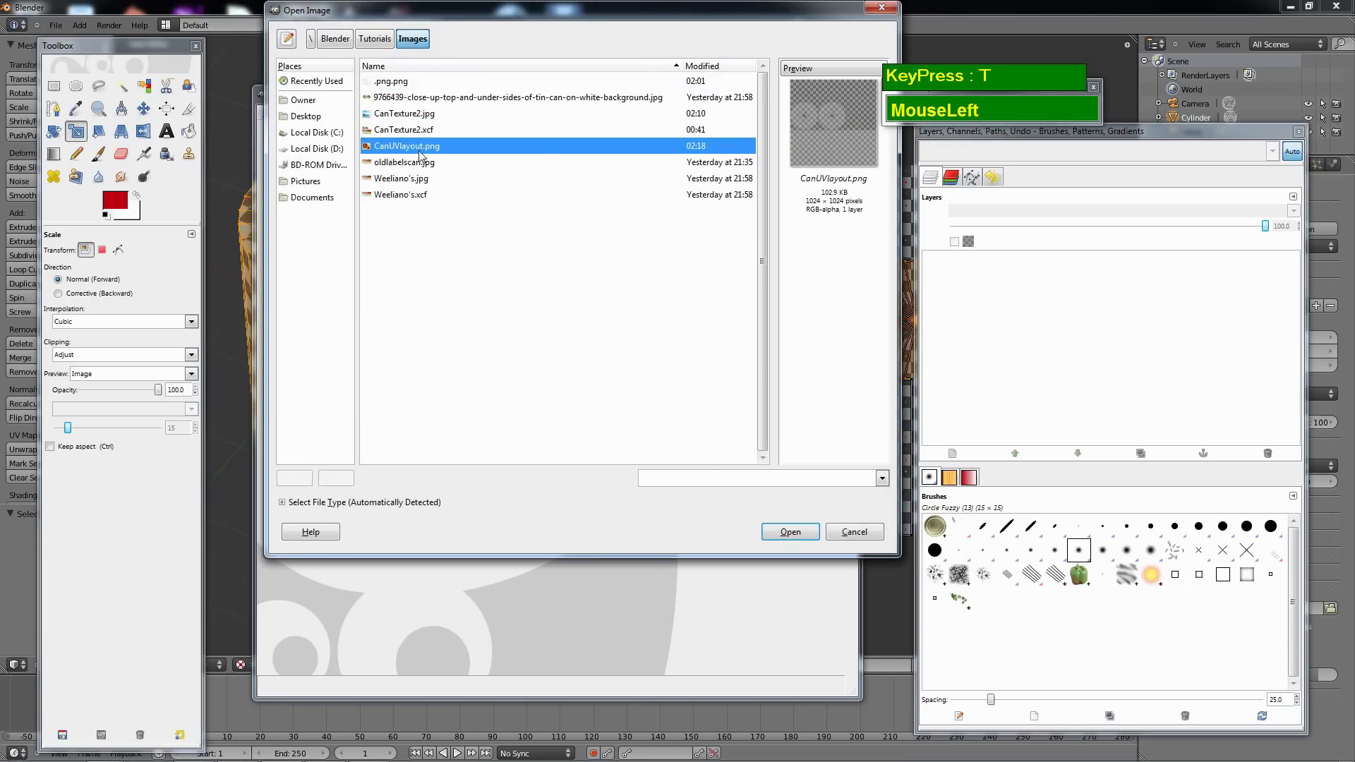
pyautogui.click(776, 533)
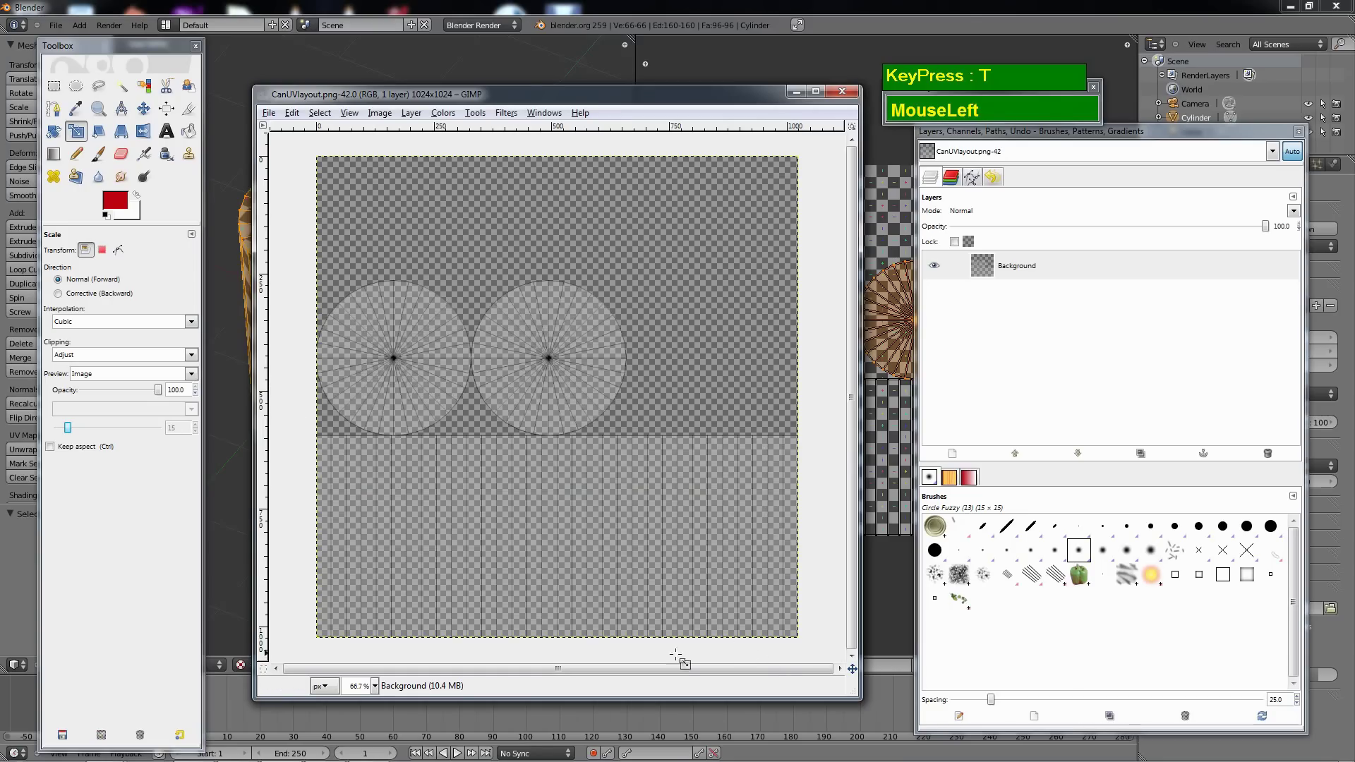
# Open the label image Weeliano's.jpg from the Tutorials\Images folder.
pyautogui.moveTo(624, 93); pyautogui.dragTo(608, 65)
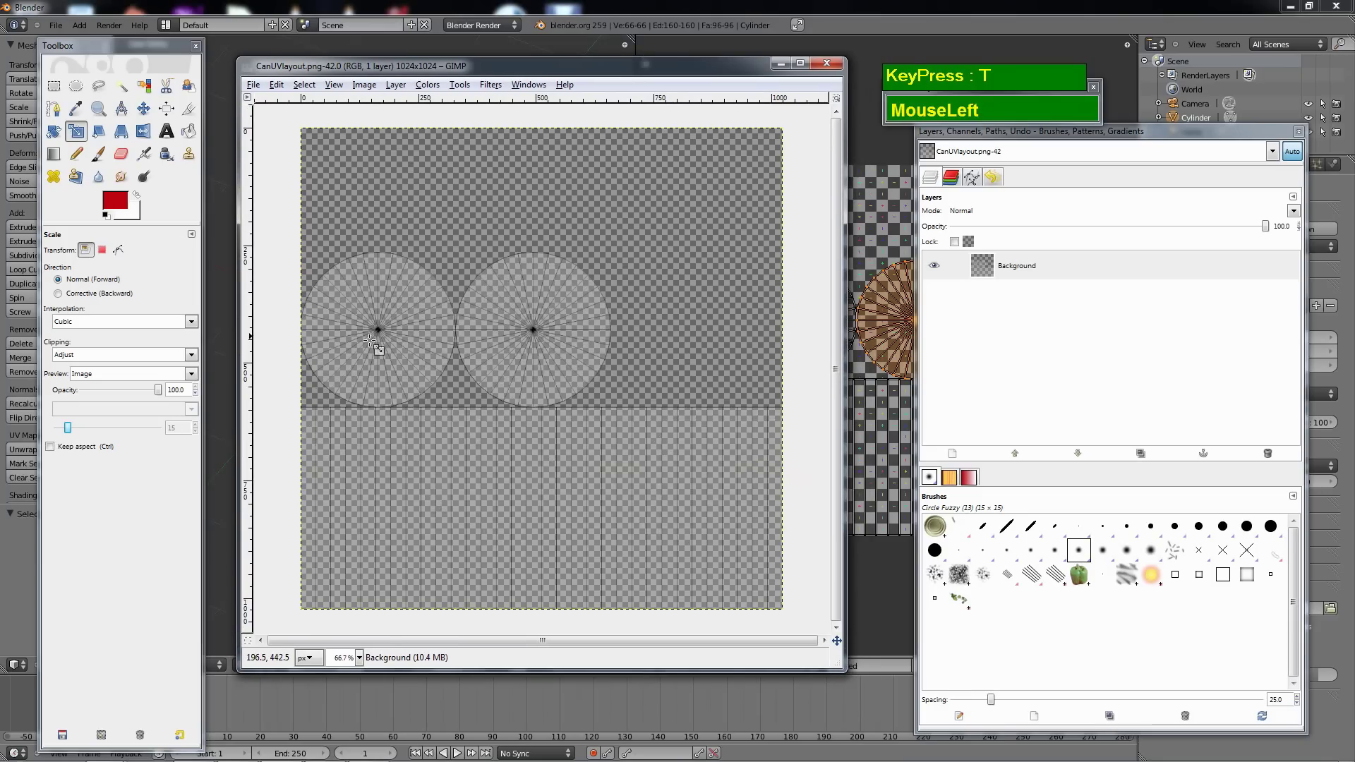
pyautogui.moveTo(568, 66); pyautogui.dragTo(585, 67)
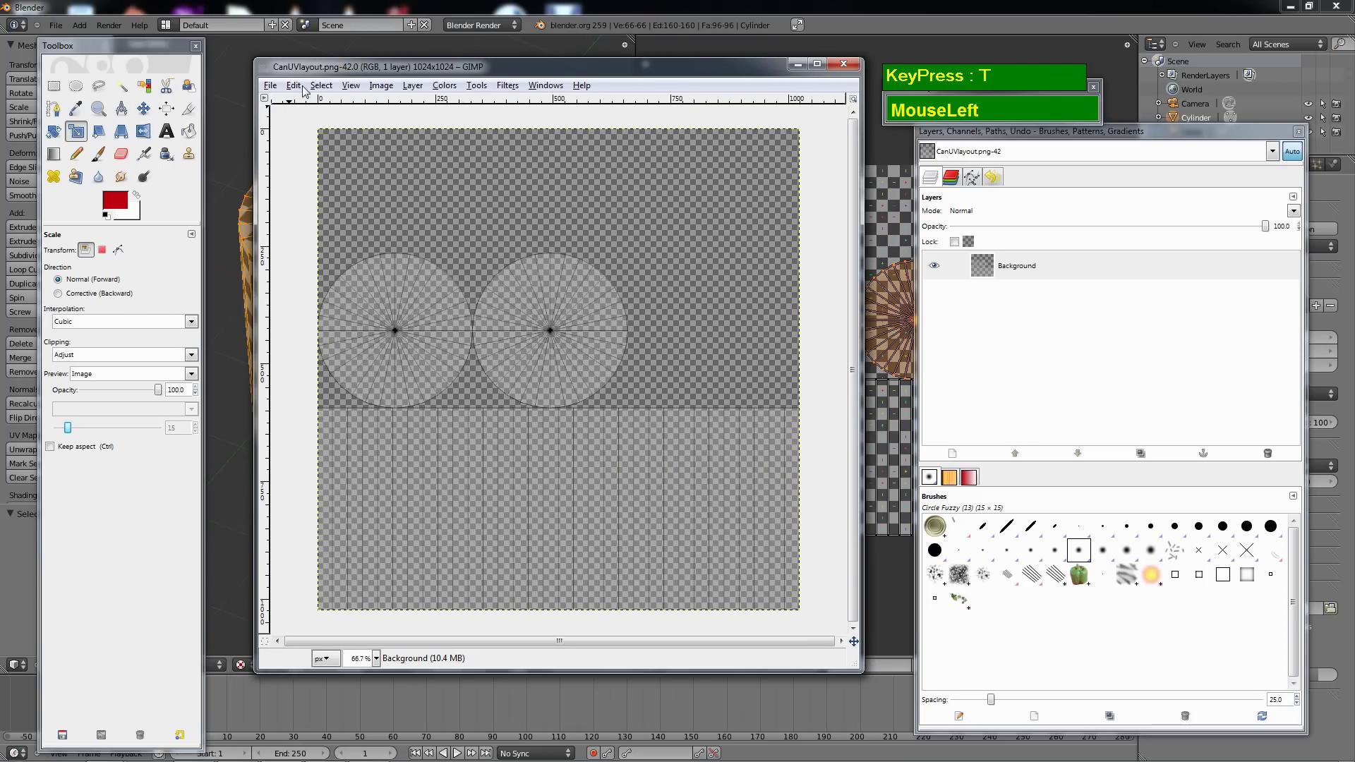
pyautogui.click(269, 85)
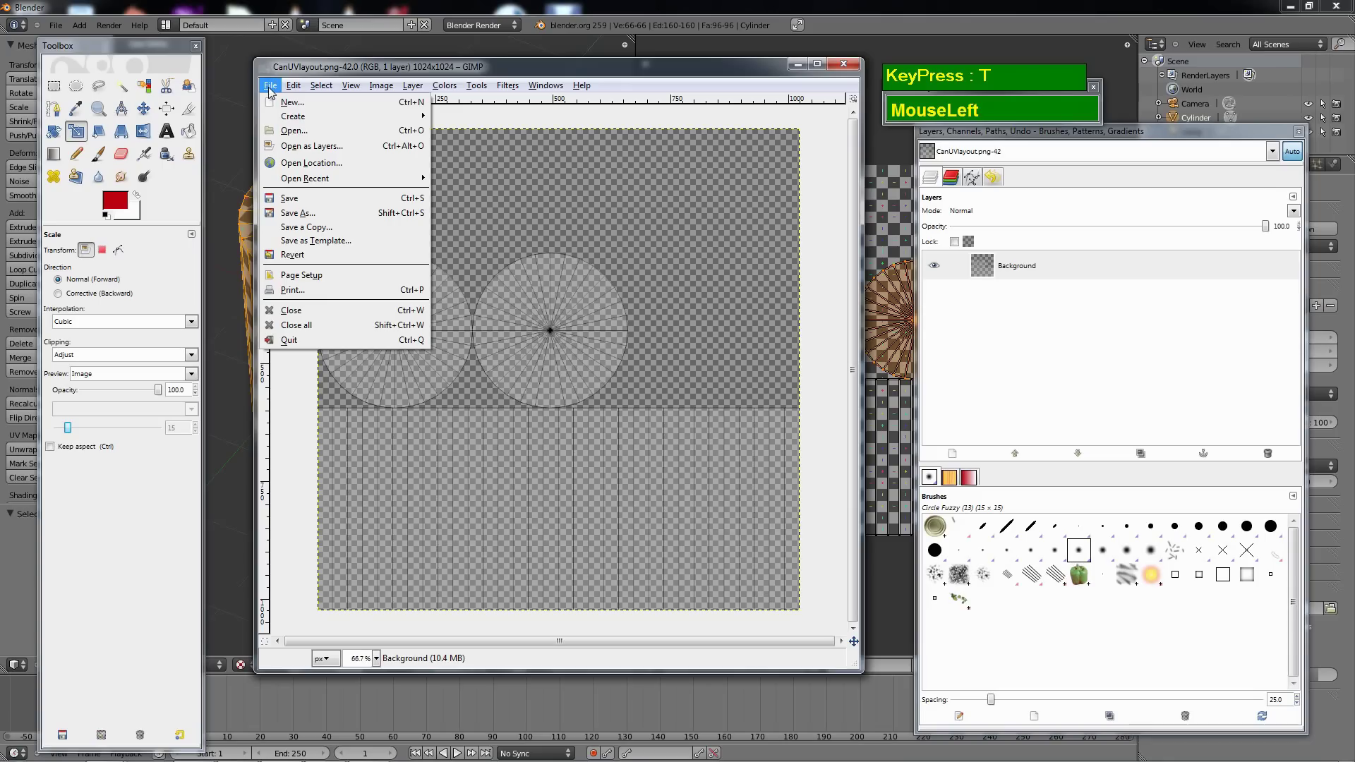
pyautogui.click(303, 132)
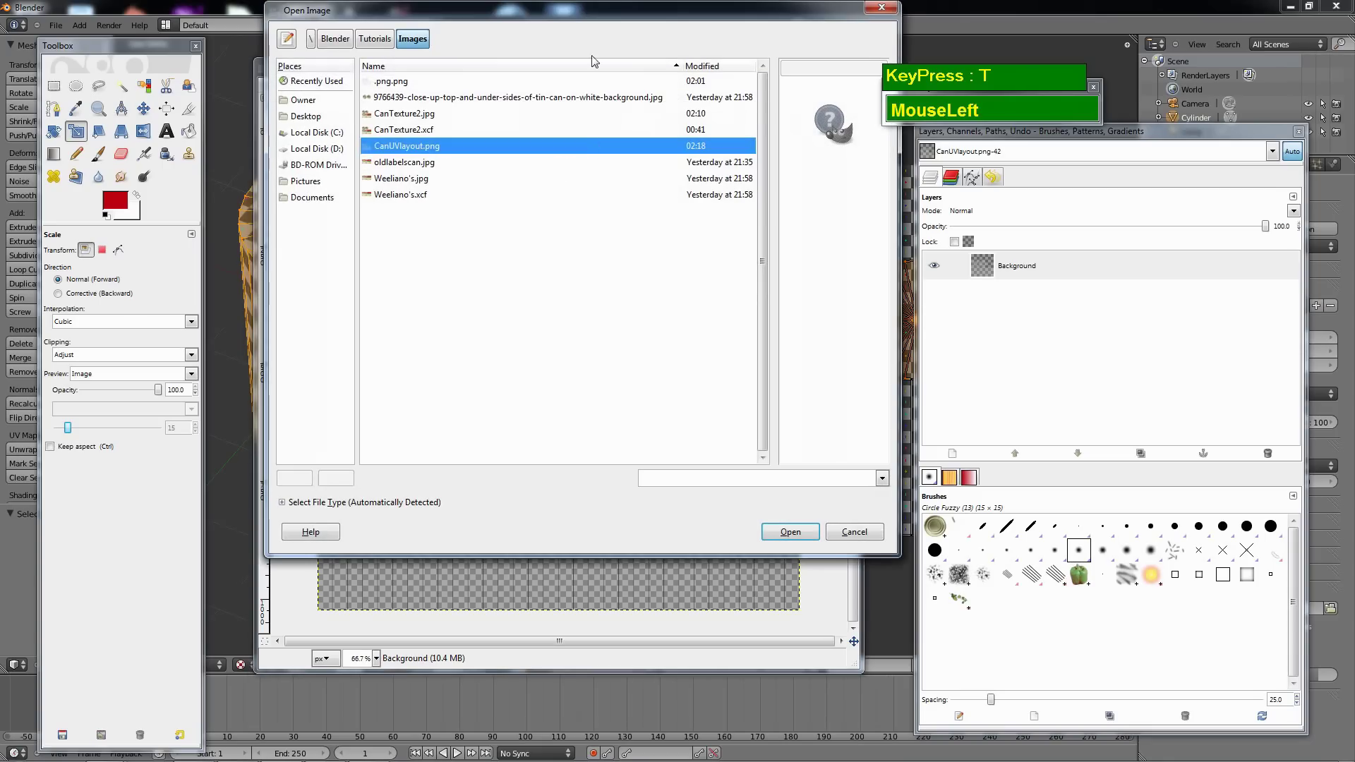
pyautogui.moveTo(619, 16); pyautogui.dragTo(592, 154)
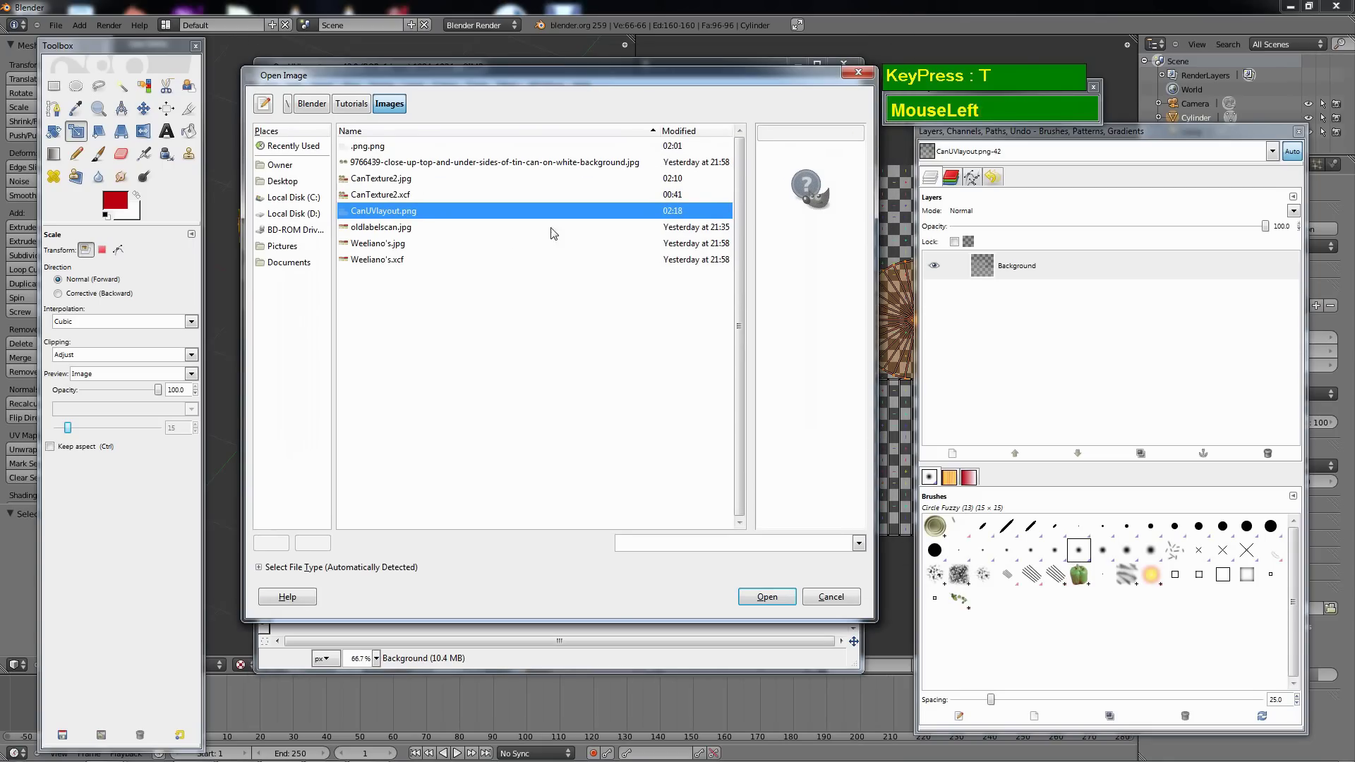
pyautogui.moveTo(638, 97); pyautogui.dragTo(680, 114)
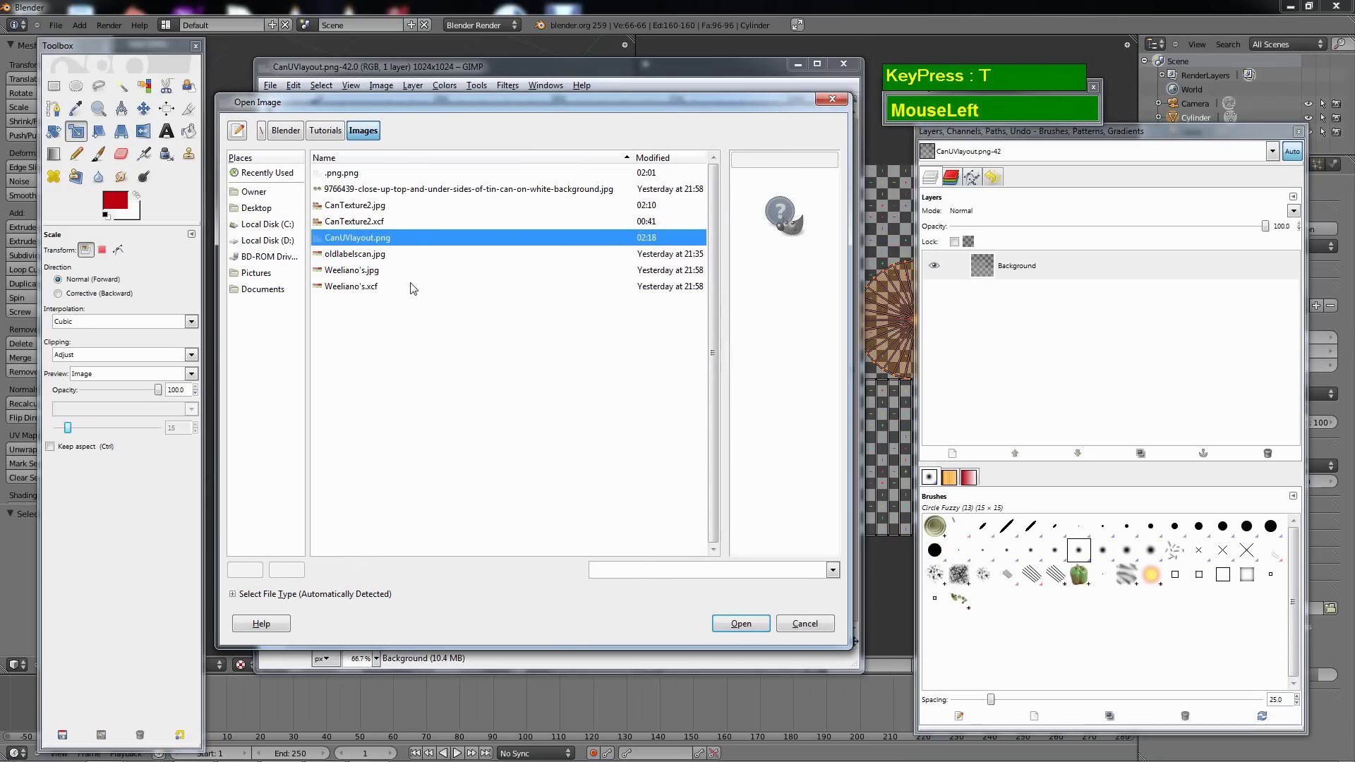
pyautogui.click(357, 271)
pyautogui.click(740, 623)
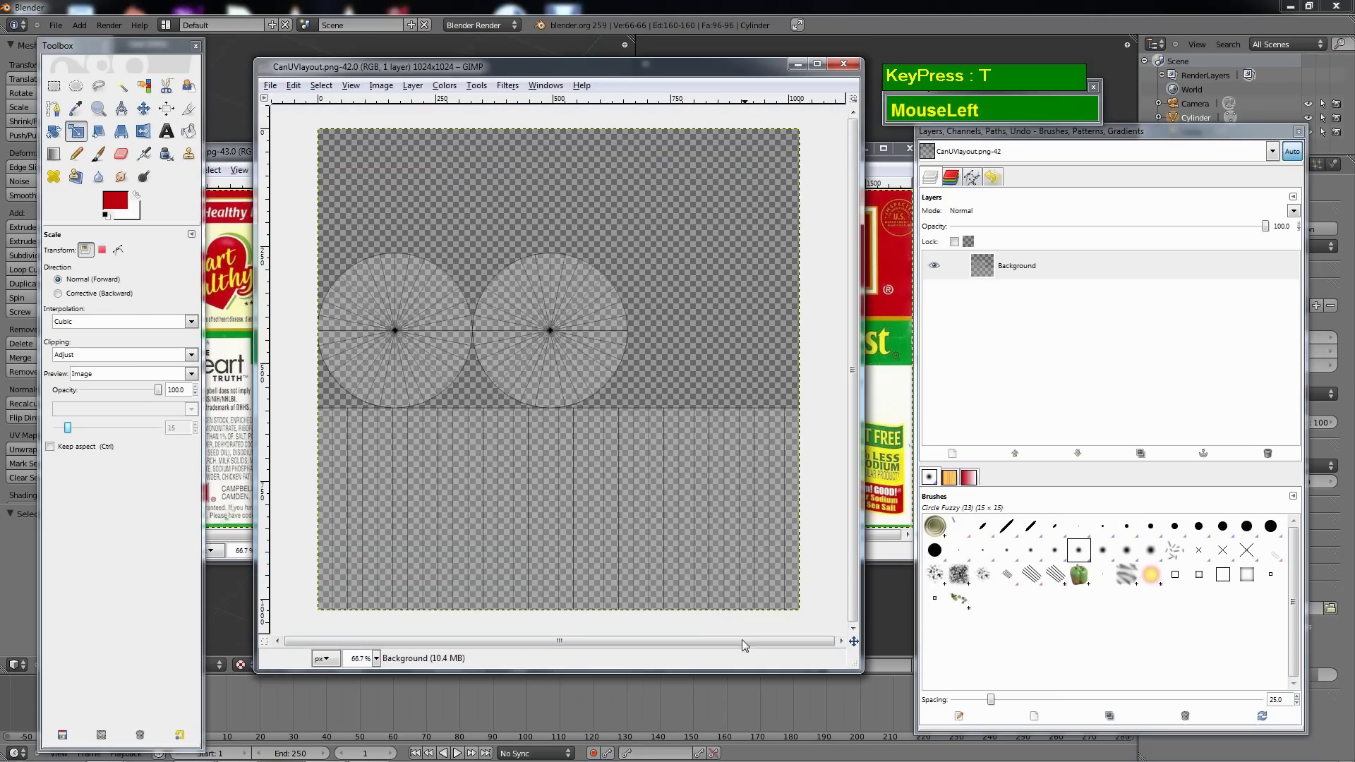
# Bring the Weeliano's.jpg image to the front, place its window in view, and copy the whole label.
pyautogui.click(250, 155)
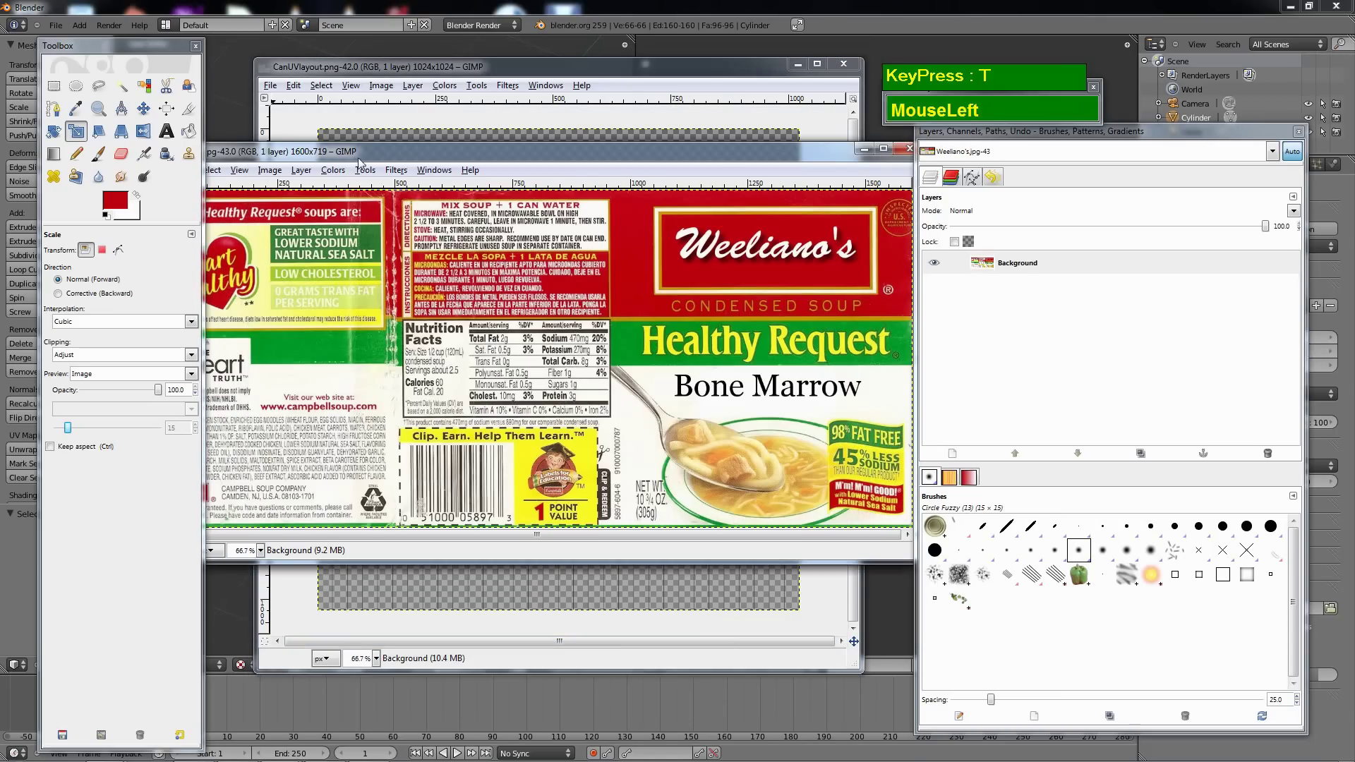
pyautogui.moveTo(828, 164); pyautogui.dragTo(743, 156)
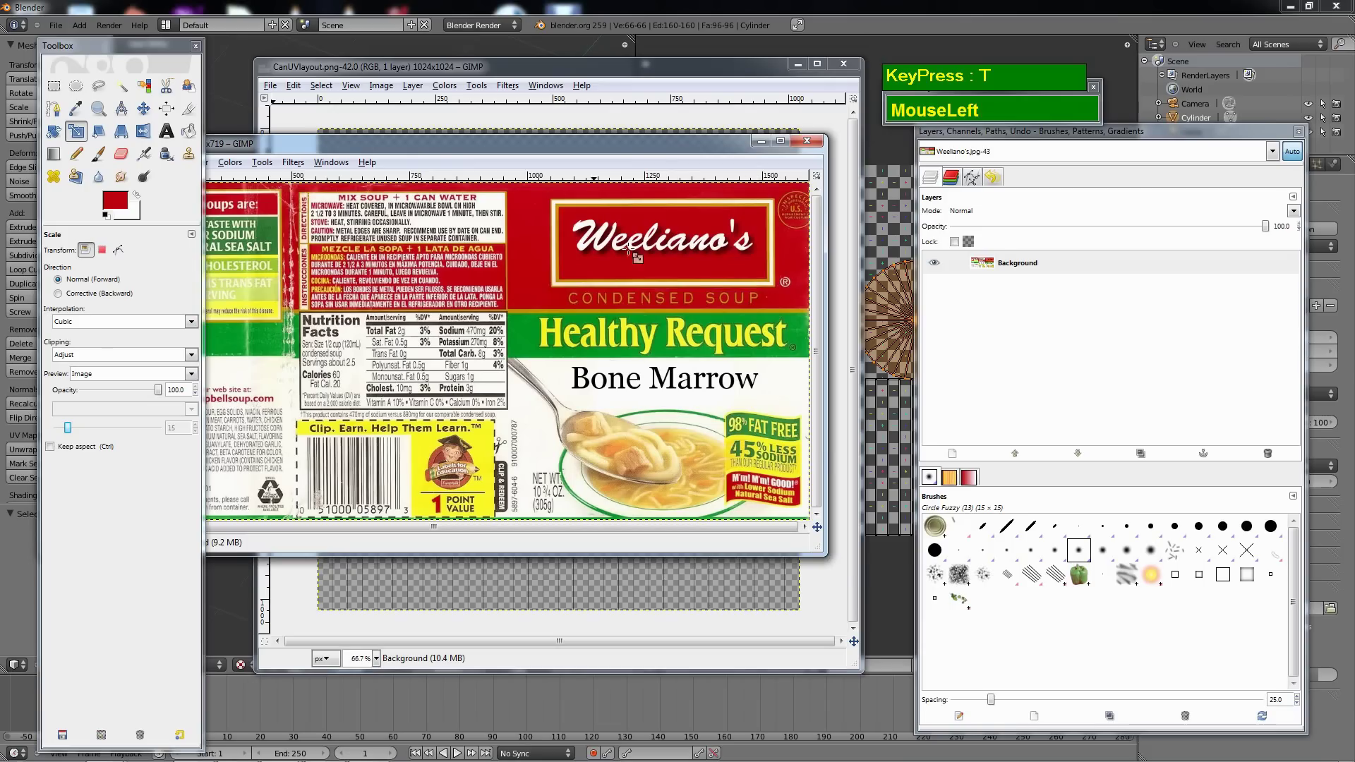
pyautogui.moveTo(638, 152); pyautogui.dragTo(783, 162)
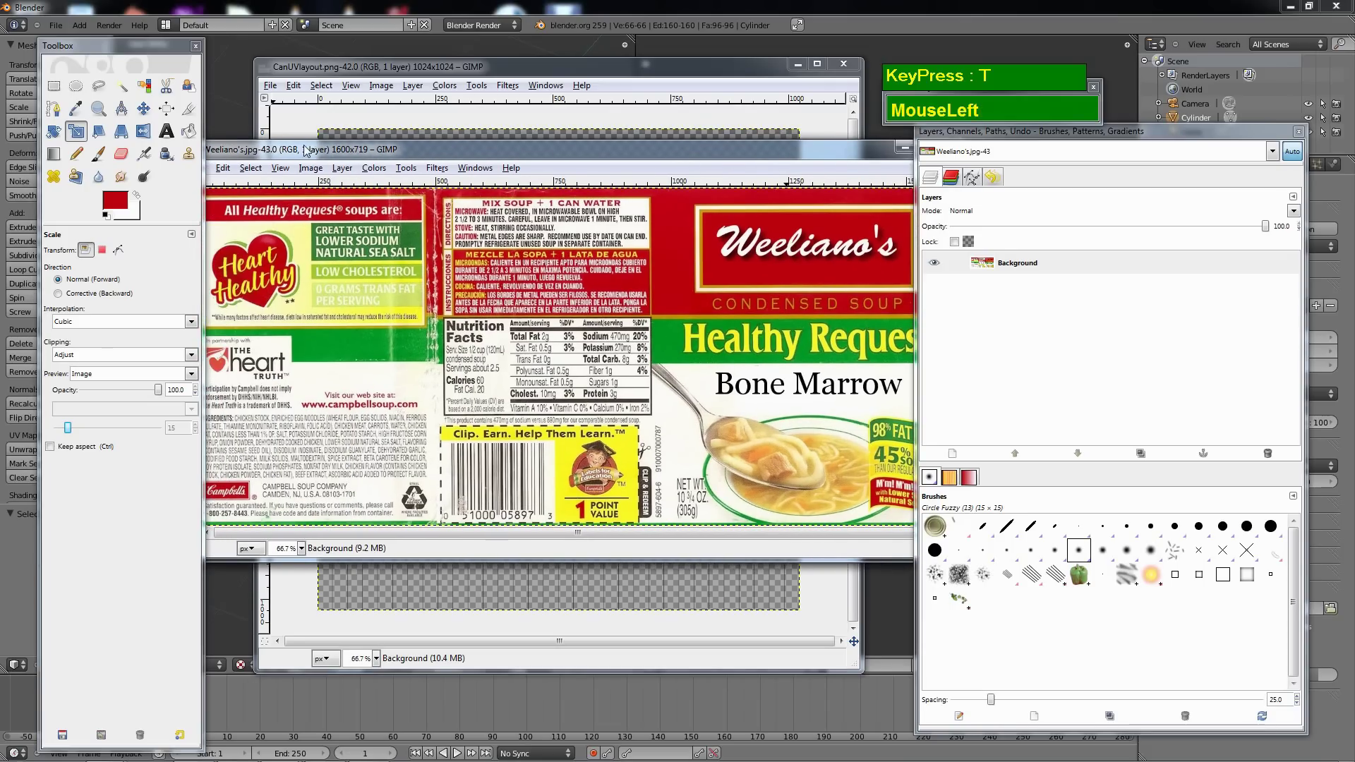
pyautogui.moveTo(378, 147); pyautogui.dragTo(380, 127)
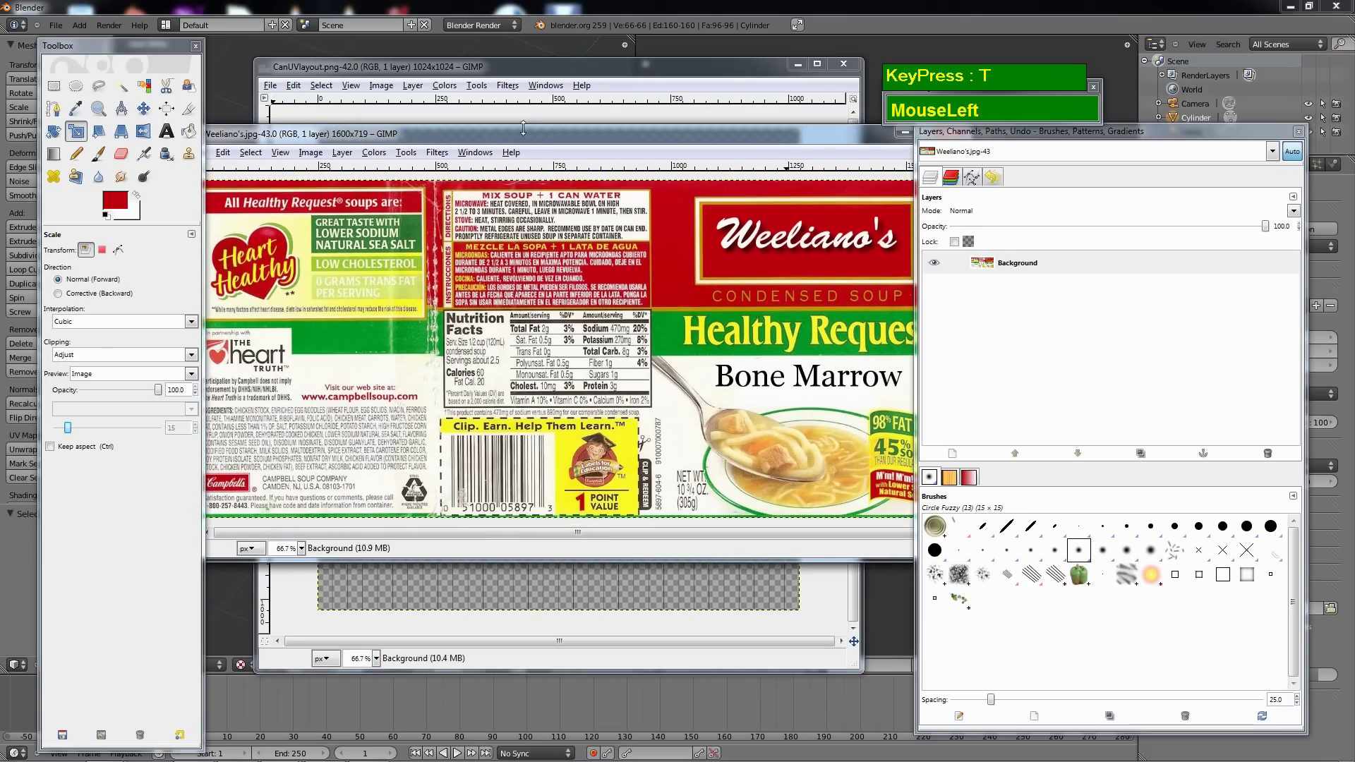
pyautogui.moveTo(511, 135); pyautogui.dragTo(632, 145)
pyautogui.click(342, 157)
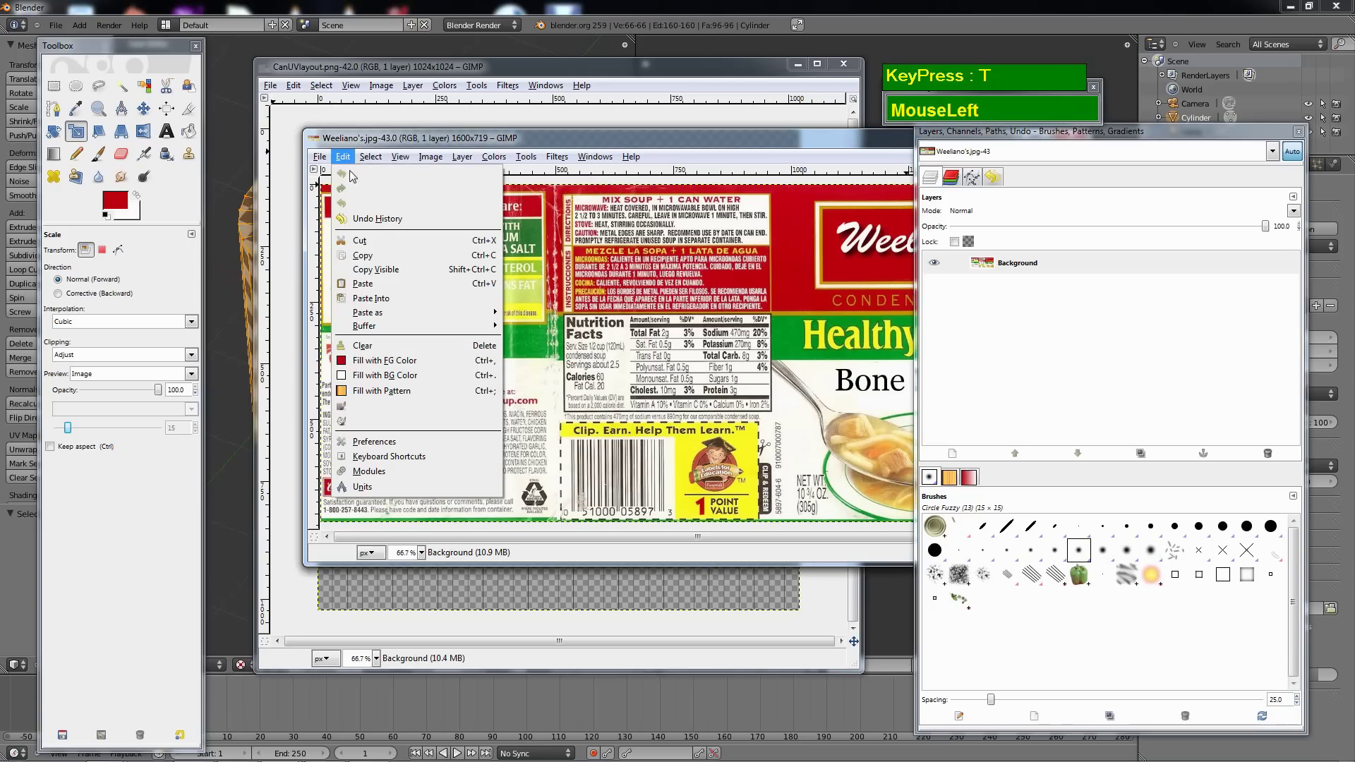
pyautogui.click(363, 257)
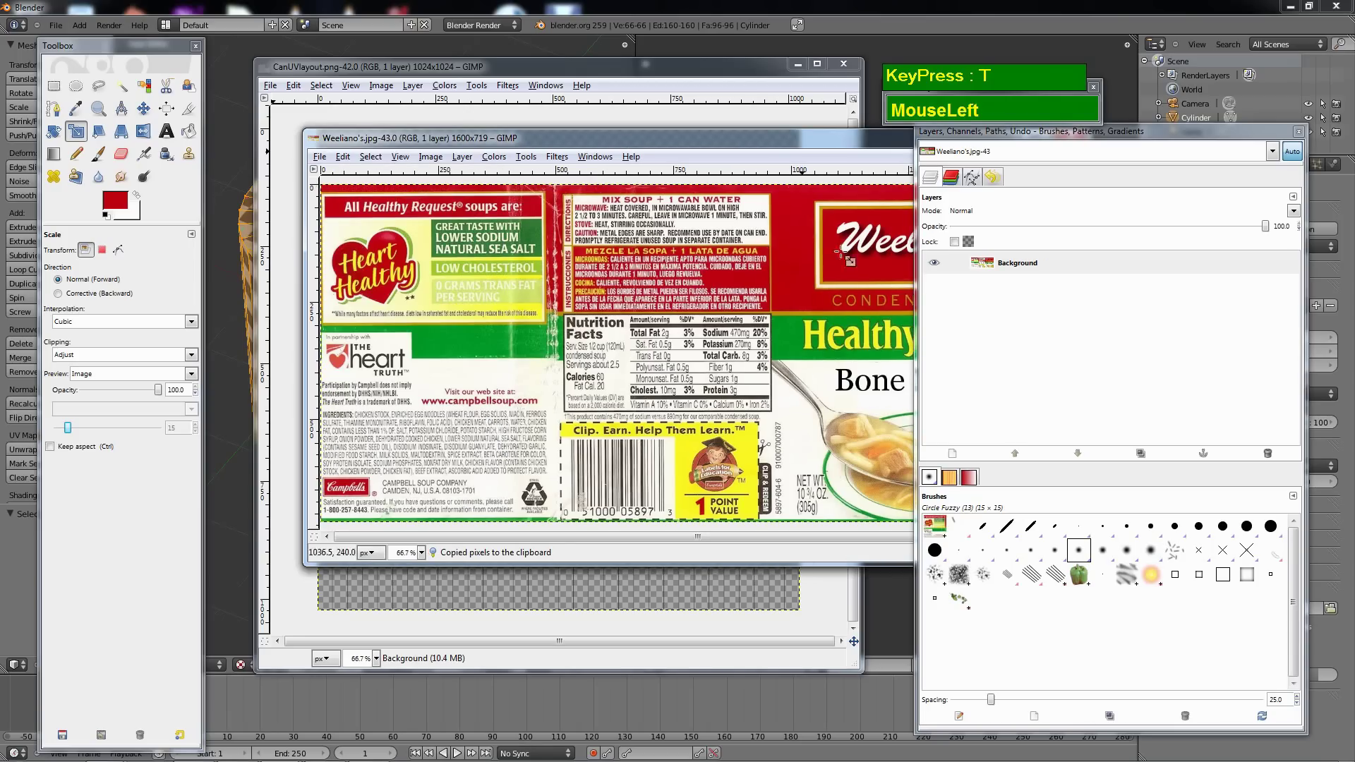
# Paste the copied label as a new layer in the CanUVlayout image.
pyautogui.moveTo(766, 141); pyautogui.dragTo(383, 204)
pyautogui.click(679, 200)
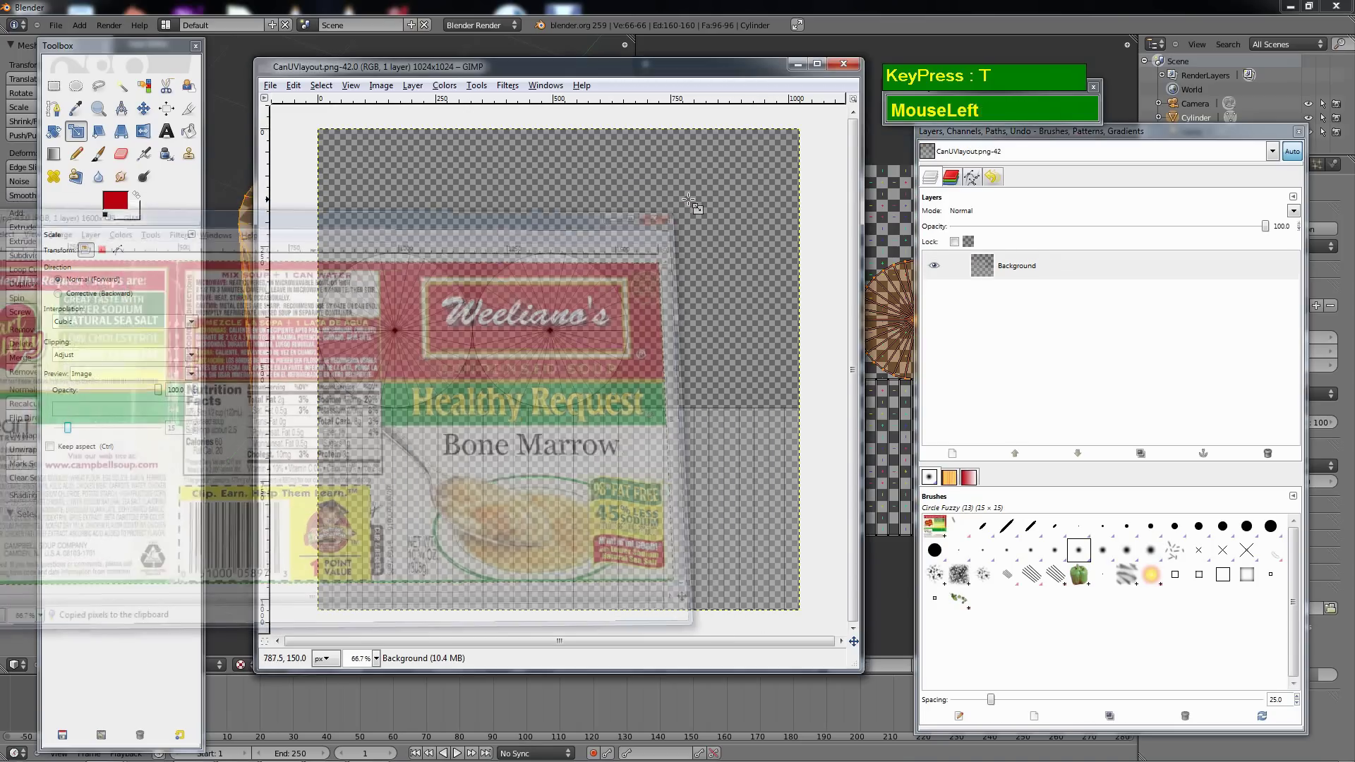
pyautogui.click(299, 88)
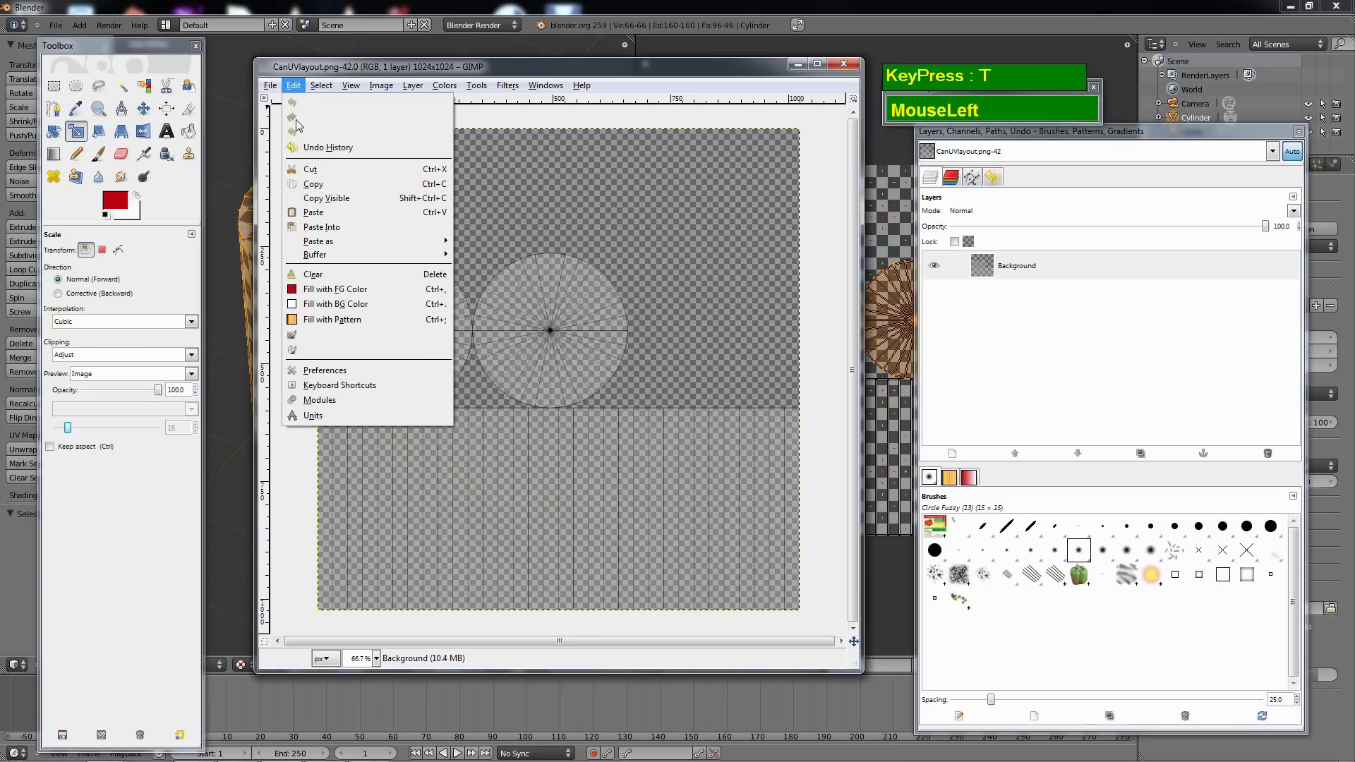
pyautogui.moveTo(338, 242)
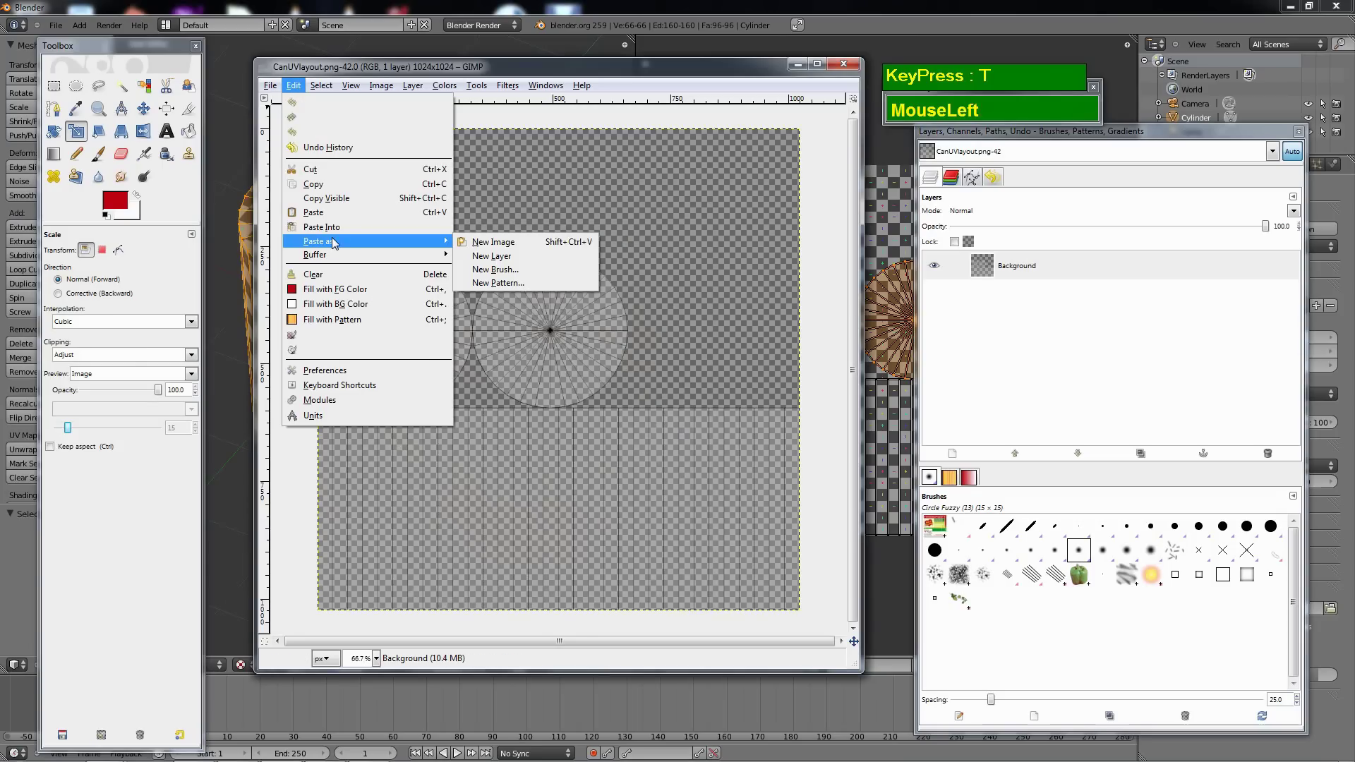
pyautogui.click(505, 256)
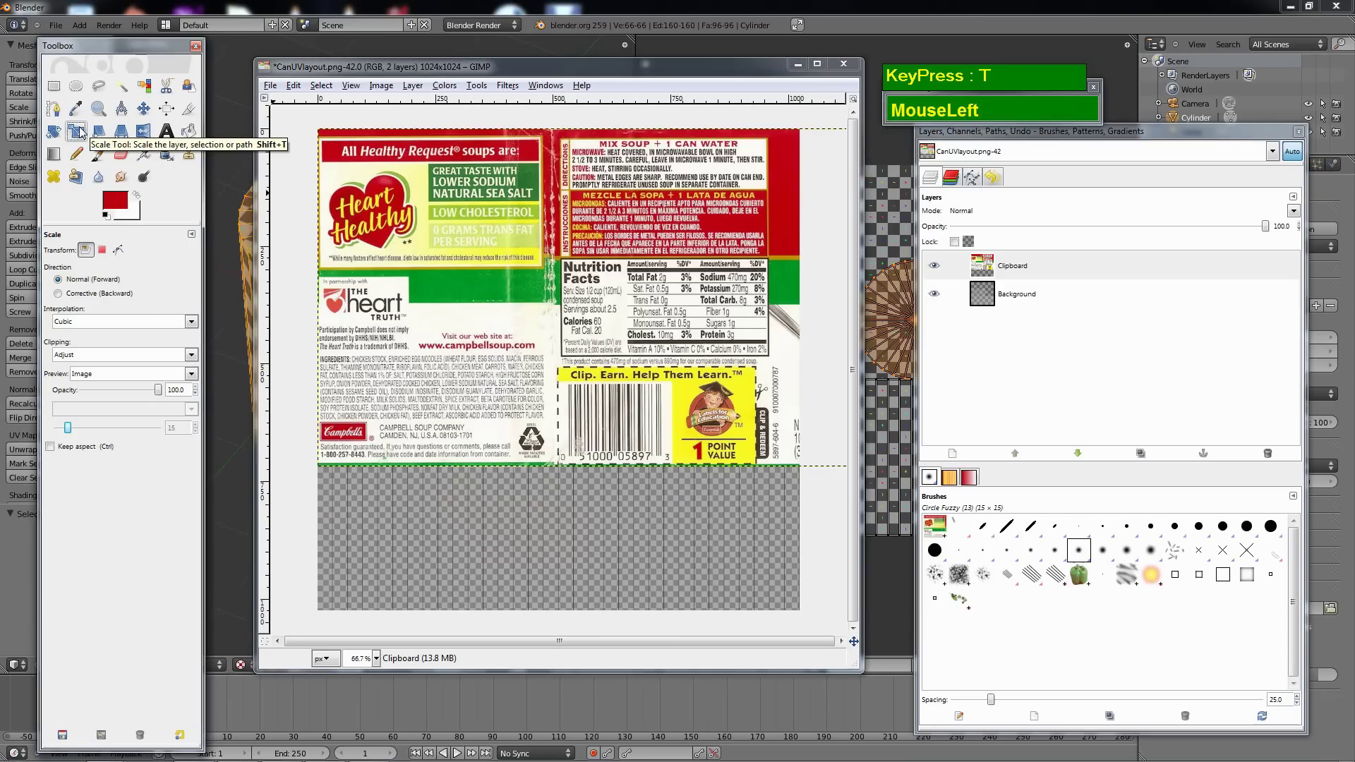
# Scale the pasted label layer to 1024 × 506 pixels, spanning the canvas width and resting on its lower edge.
pyautogui.moveTo(315, 128); pyautogui.dragTo(603, 245)
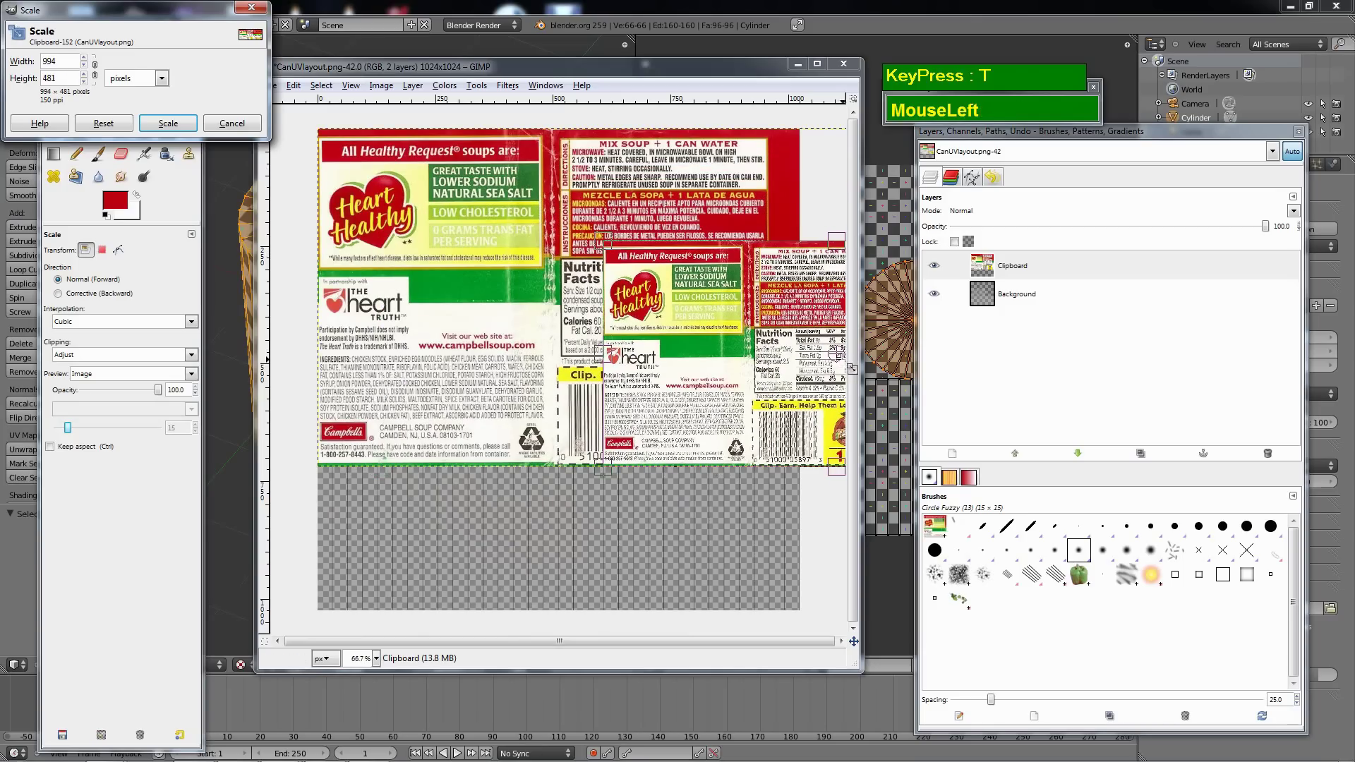
pyautogui.moveTo(839, 356); pyautogui.dragTo(553, 496)
pyautogui.moveTo(789, 384)
pyautogui.mouseDown()
pyautogui.moveTo(810, 377)
pyautogui.moveTo(796, 374)
pyautogui.mouseUp()
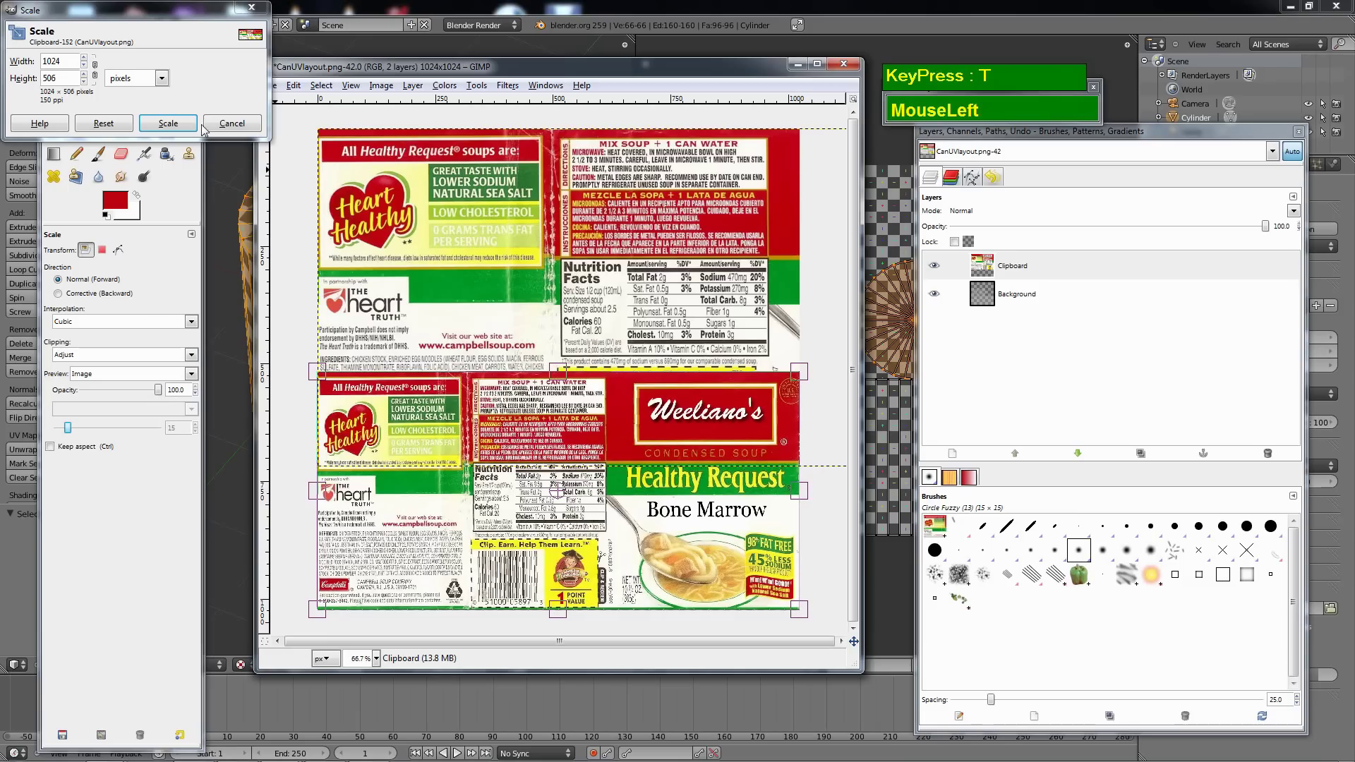
pyautogui.click(168, 122)
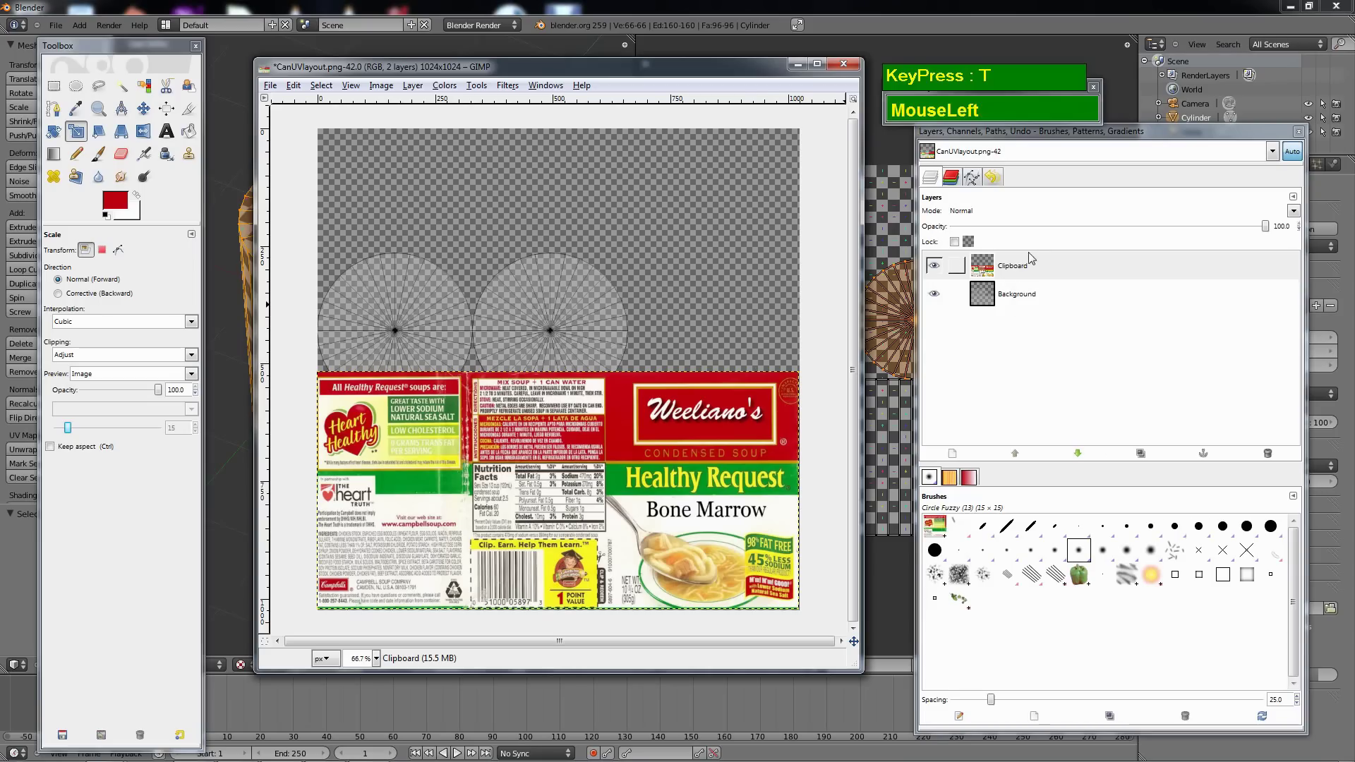
# Lower the label layer beneath the UV layout layer and scale it to 1024 × 428 pixels to fit the can's side island.
pyautogui.click(1006, 266)
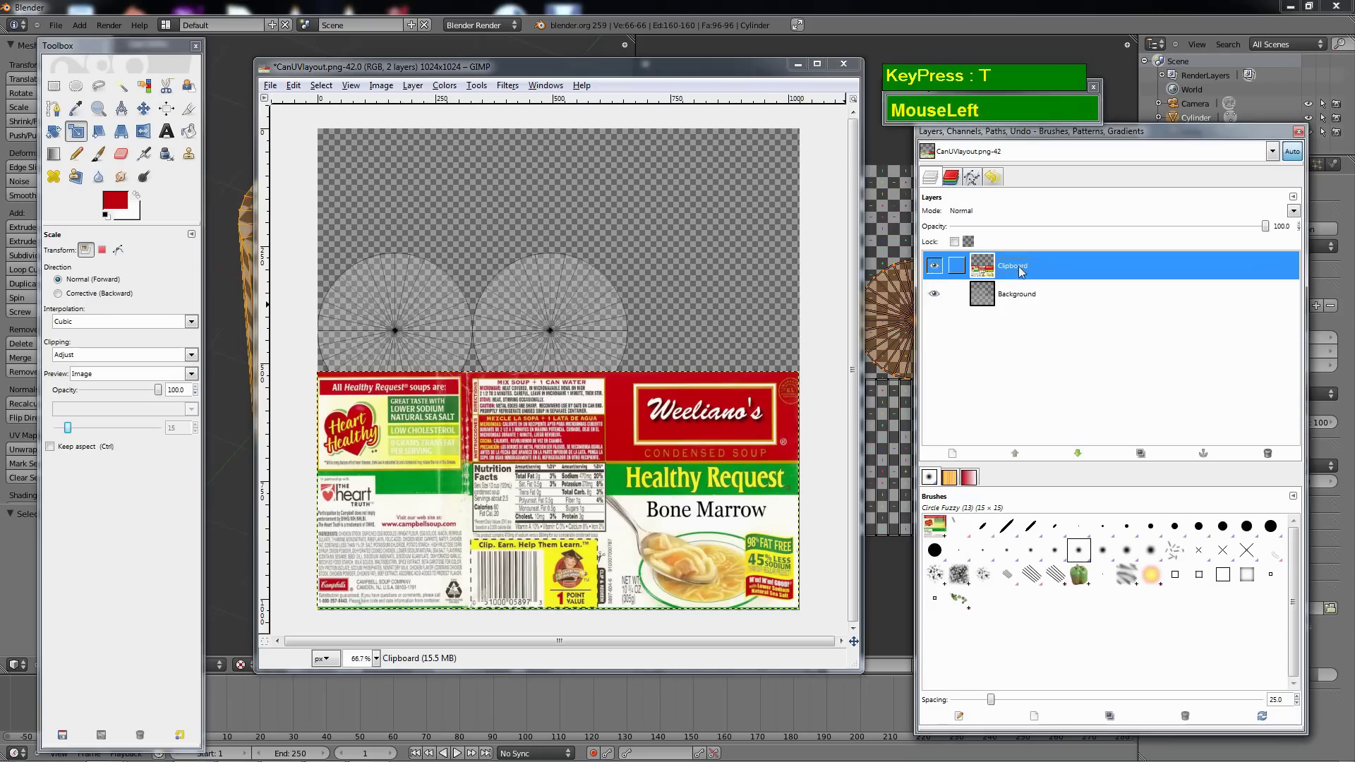
pyautogui.click(1078, 454)
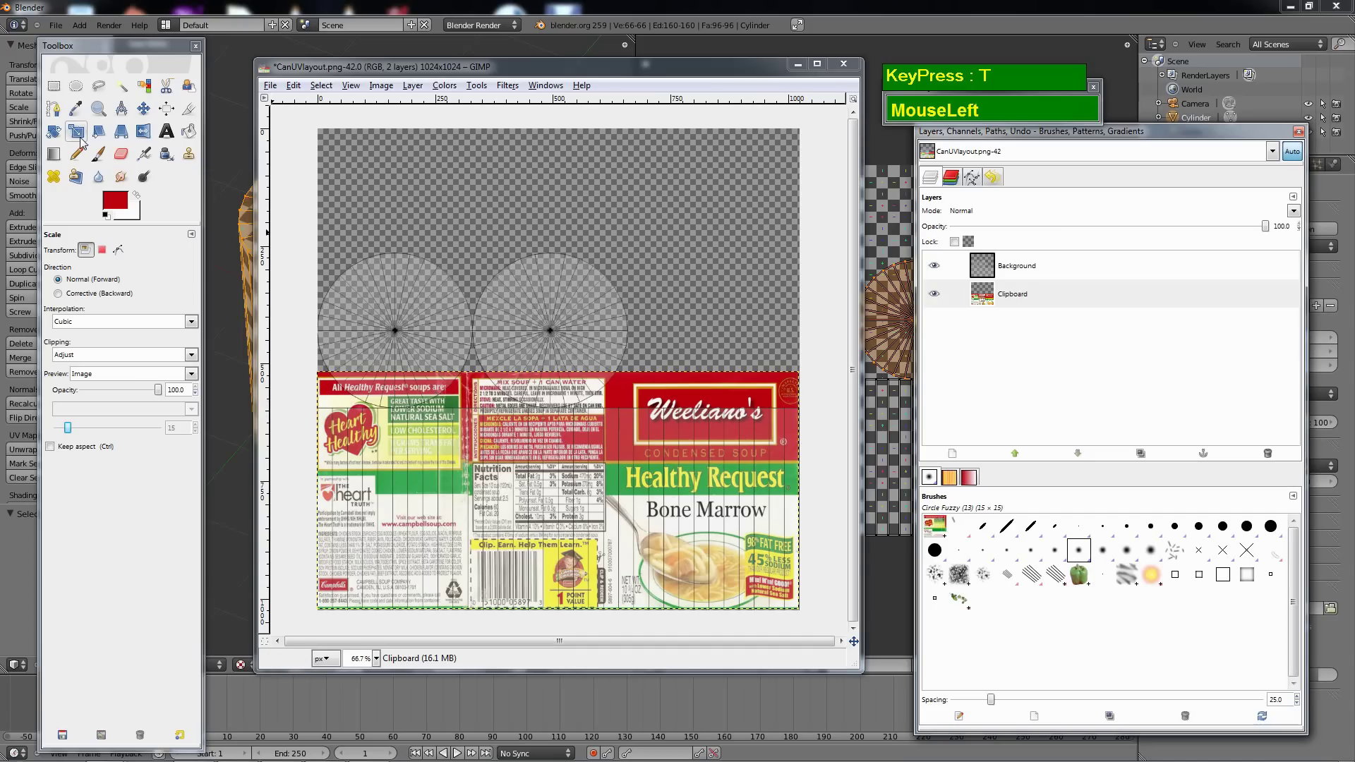
pyautogui.click(1019, 296)
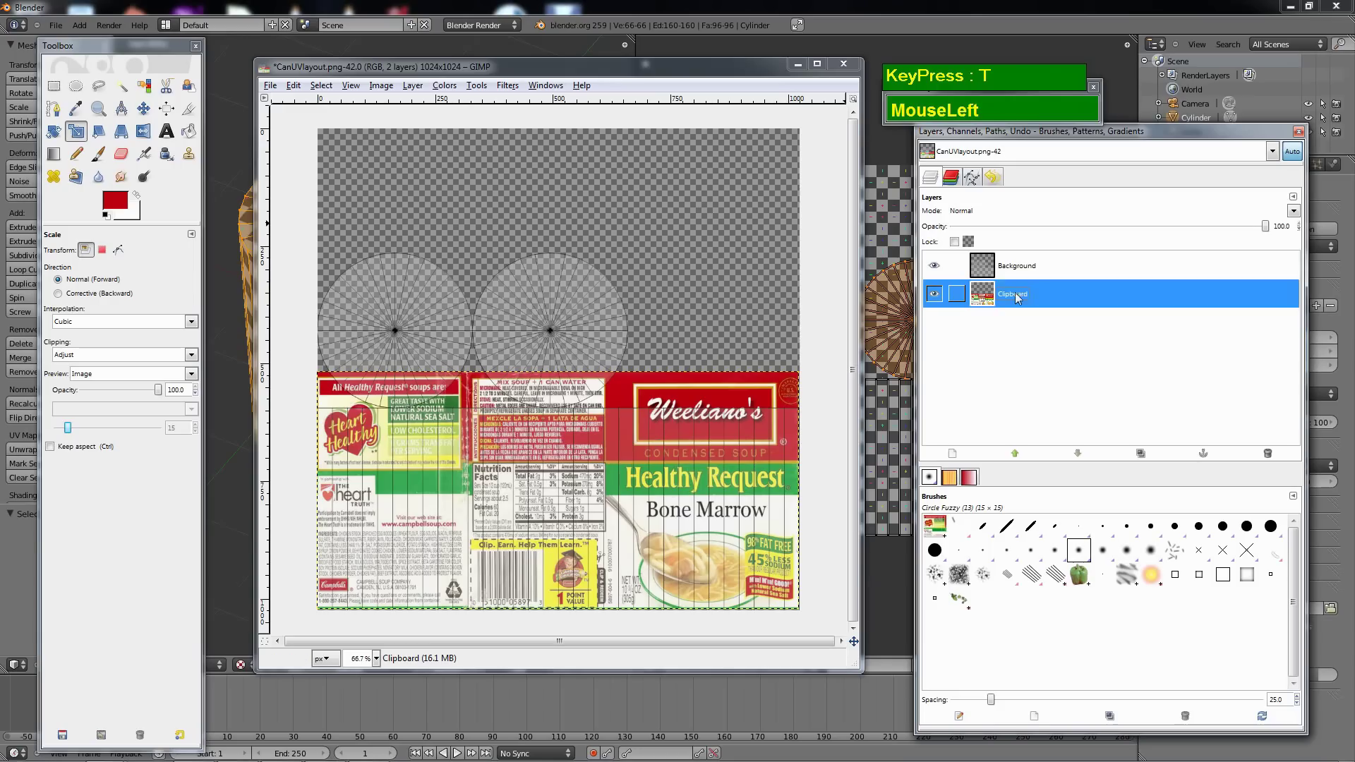
pyautogui.click(76, 131)
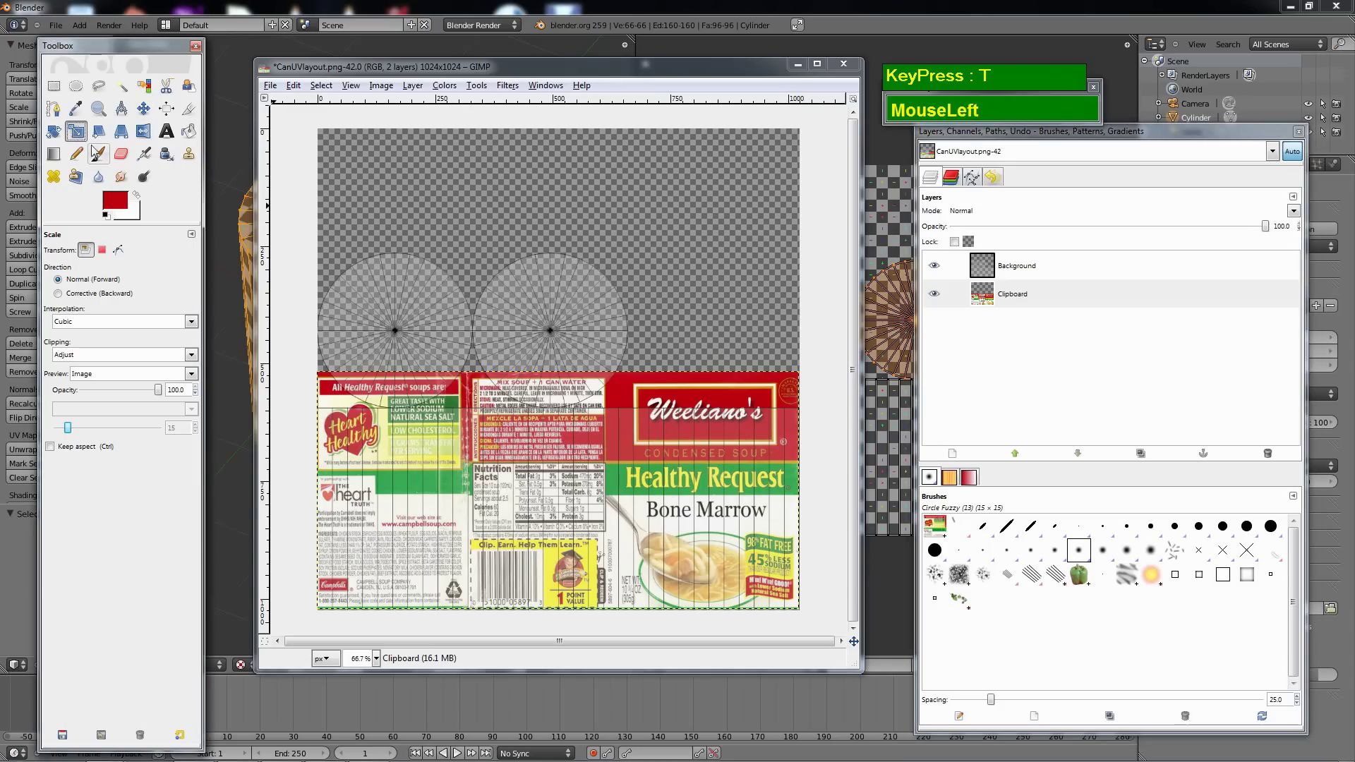
pyautogui.moveTo(573, 374); pyautogui.dragTo(567, 410)
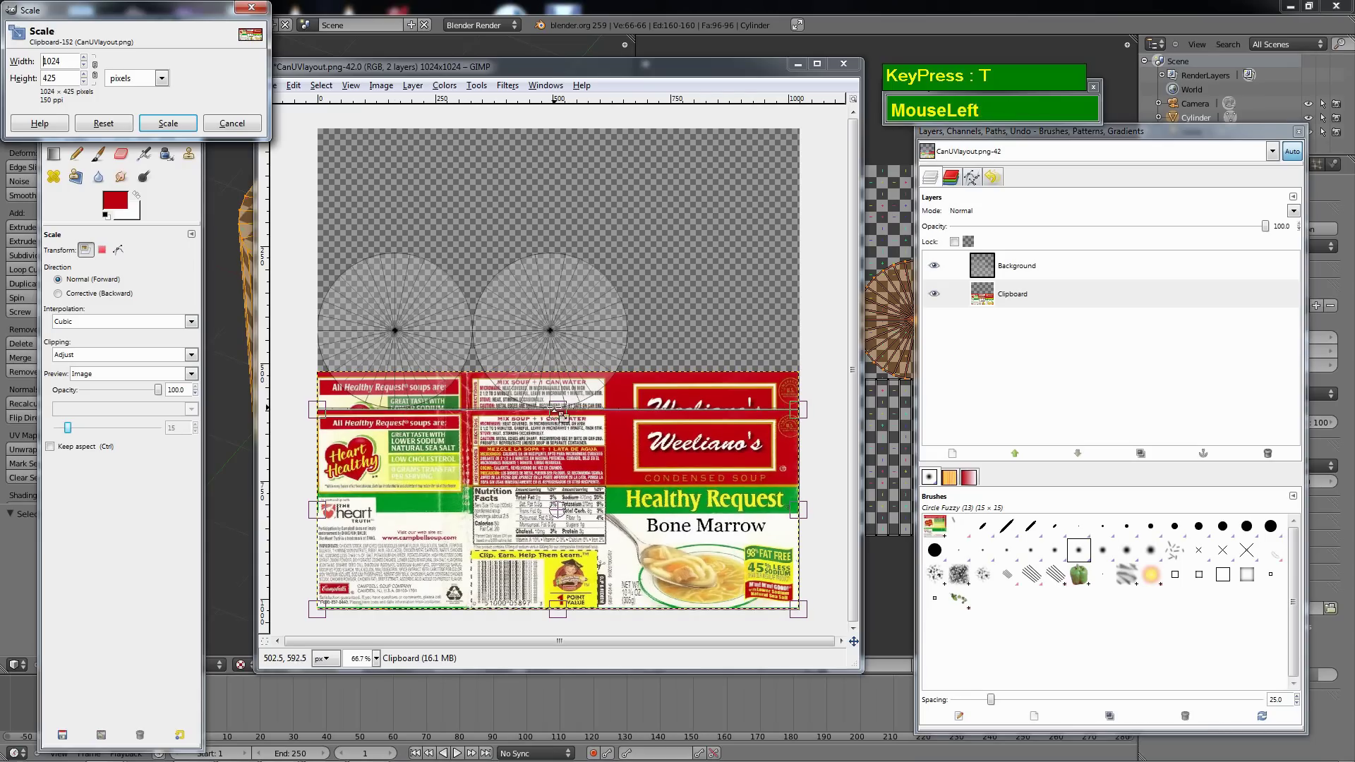
pyautogui.moveTo(561, 413); pyautogui.dragTo(560, 411)
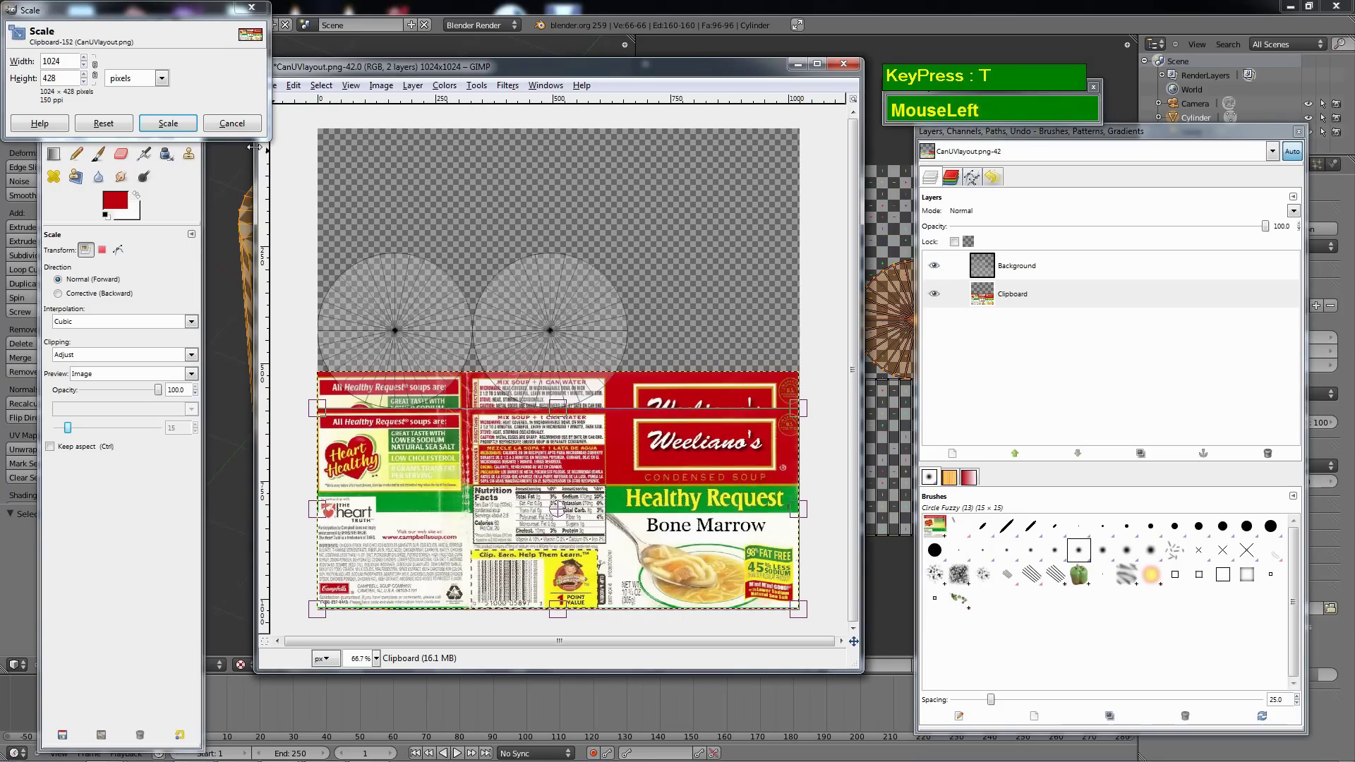
pyautogui.click(168, 124)
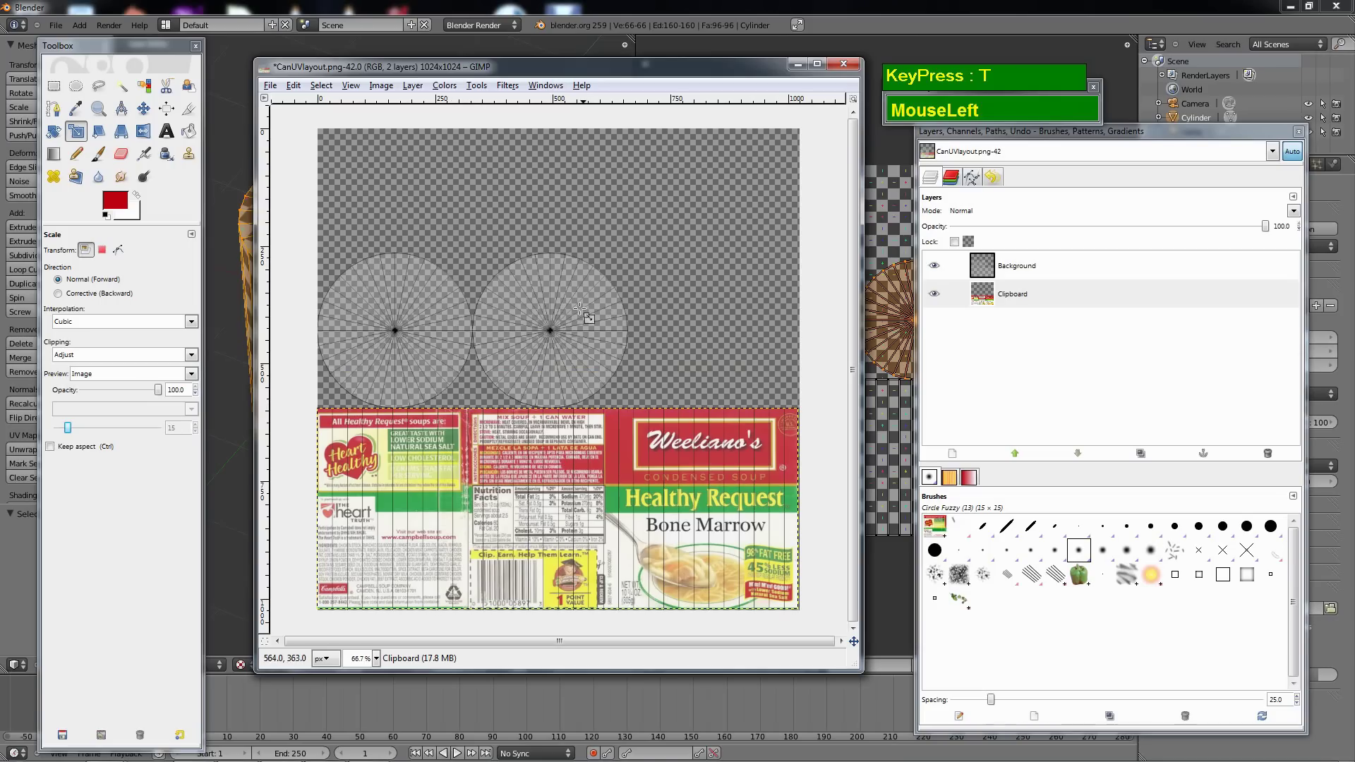
# Open the can-ends photo 9766439-close-up-top-and-under-sides-of-tin-can-on-white-background.jpg and place its window over the layout.
pyautogui.click(270, 85)
pyautogui.click(285, 131)
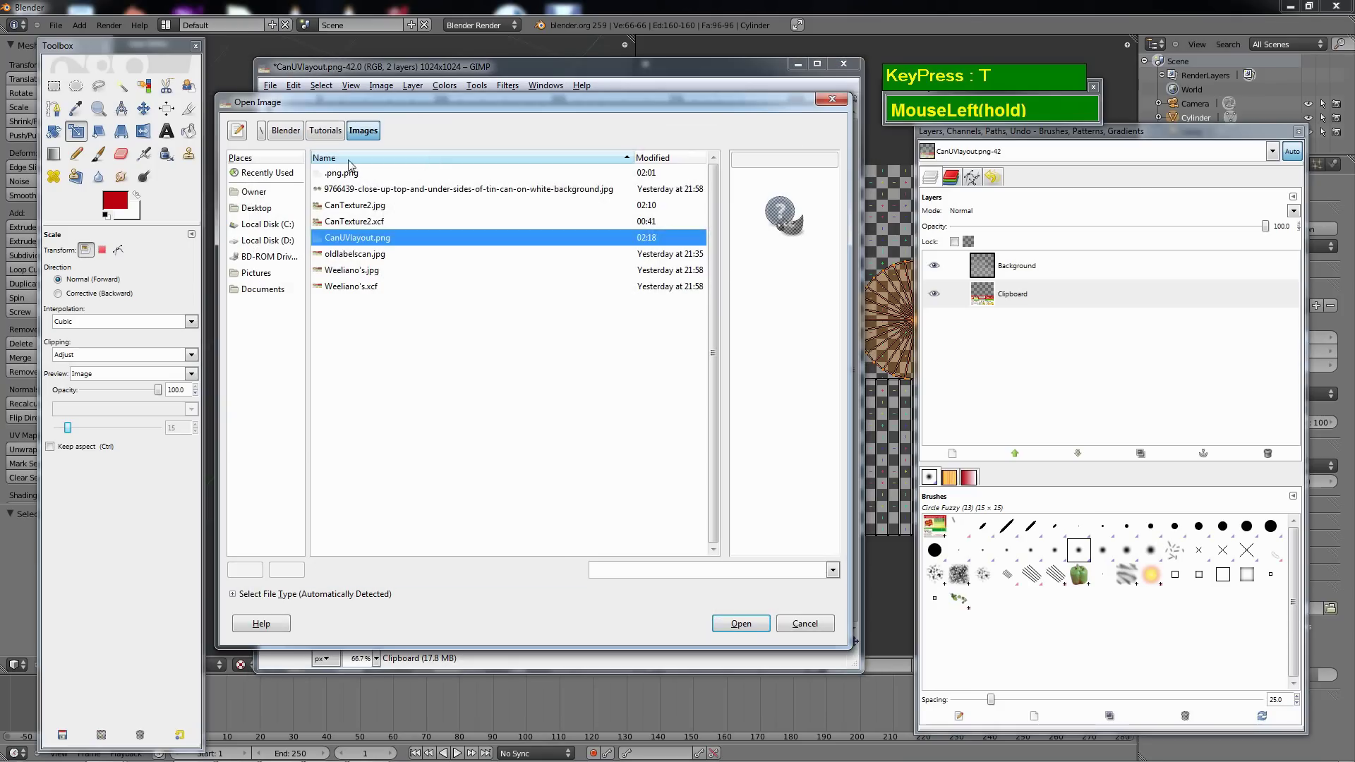
pyautogui.doubleClick(400, 189)
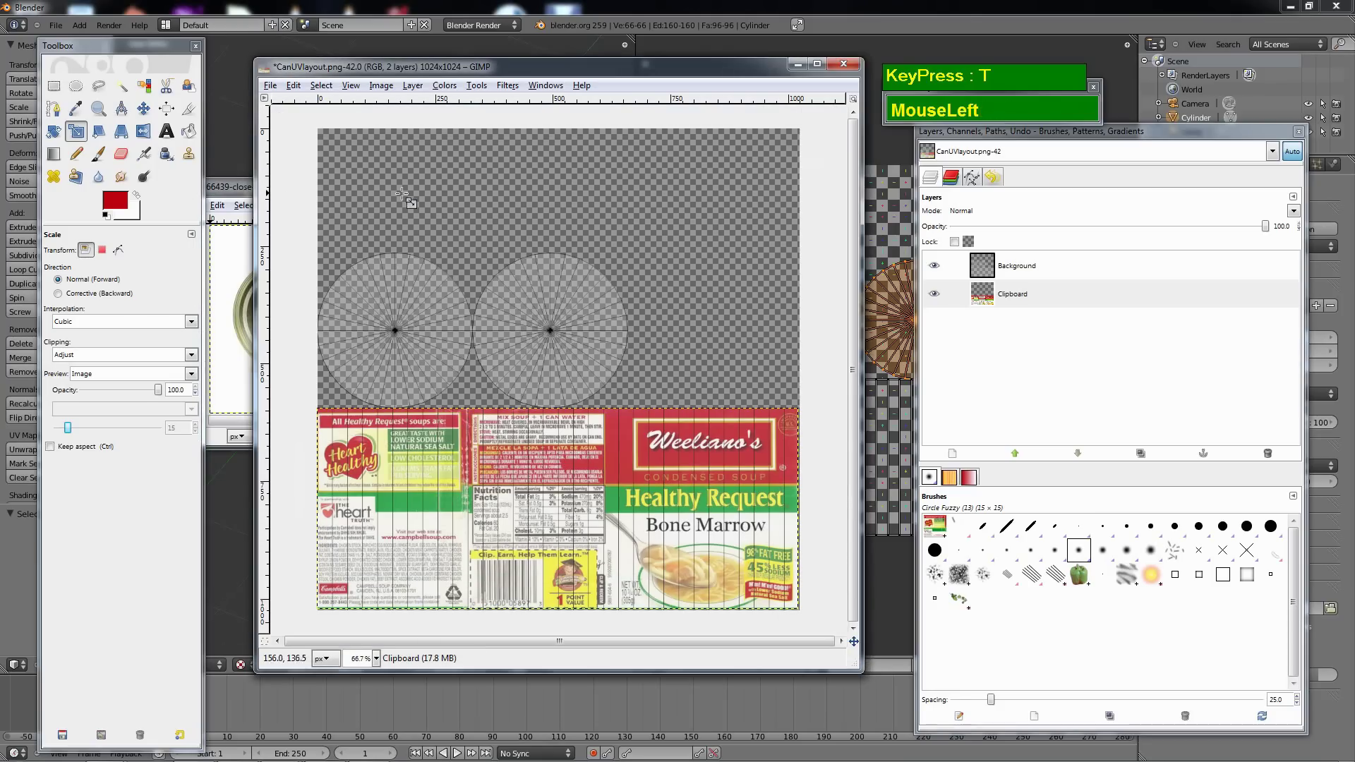
pyautogui.moveTo(244, 192); pyautogui.dragTo(442, 151)
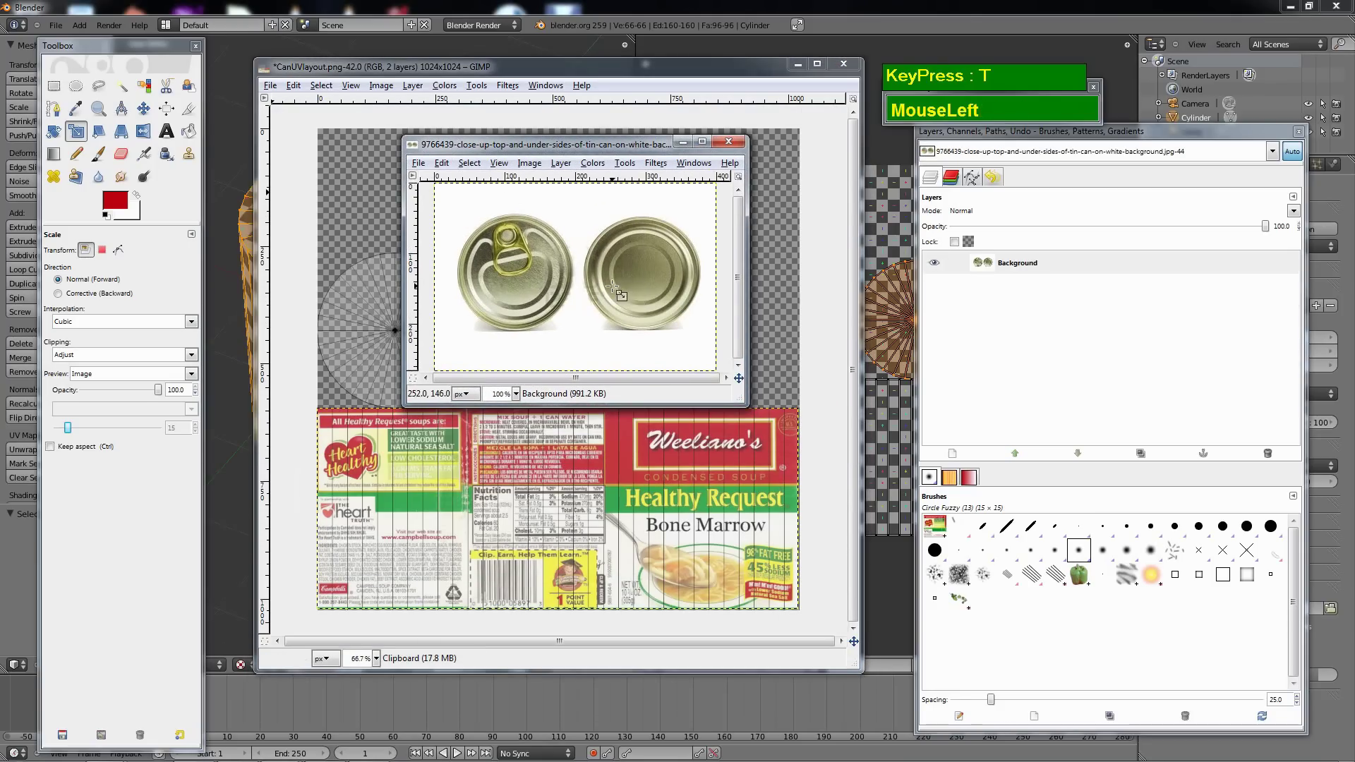
# Select the pull-tab can lid in the photo with a 167 × 167 pixel ellipse at position 31, 43 and copy it.
pyautogui.click(76, 88)
pyautogui.moveTo(452, 213); pyautogui.dragTo(585, 342)
pyautogui.moveTo(464, 277); pyautogui.dragTo(470, 277)
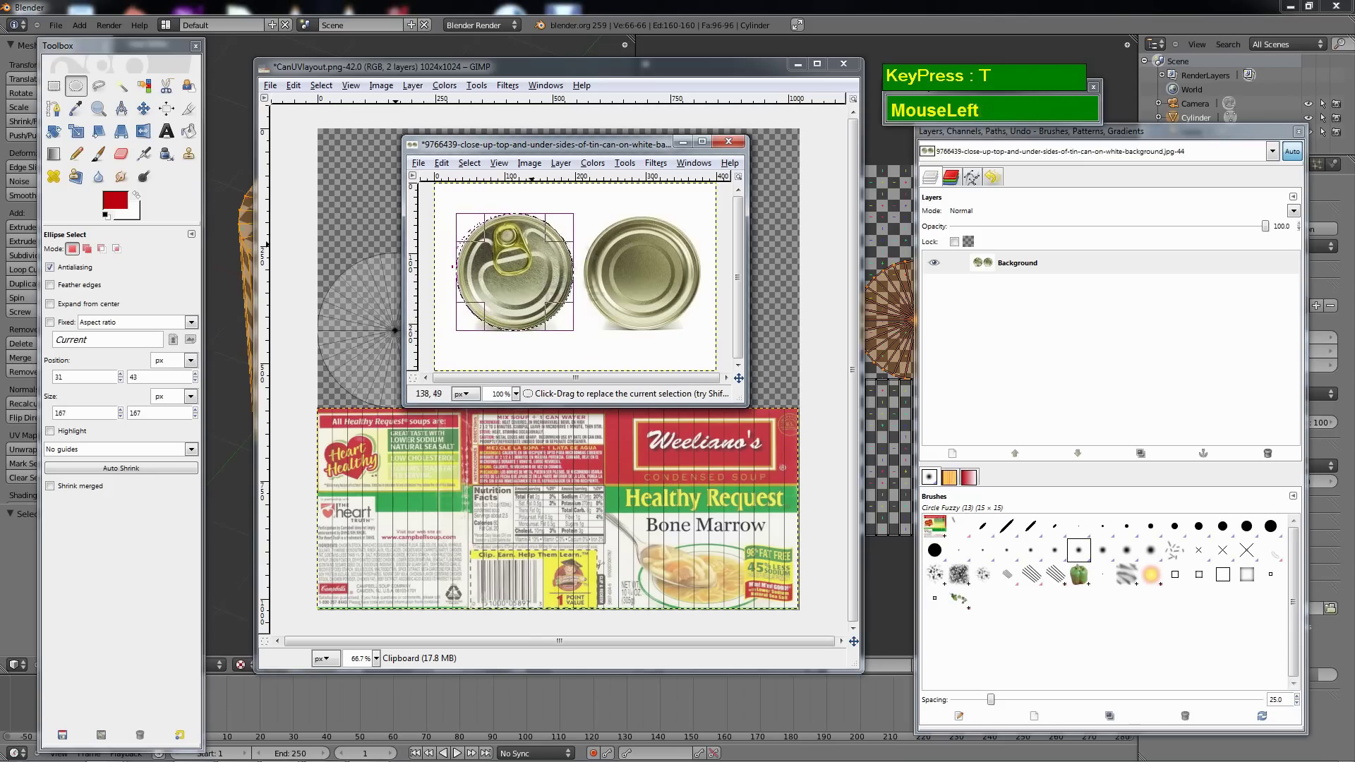
pyautogui.click(450, 240)
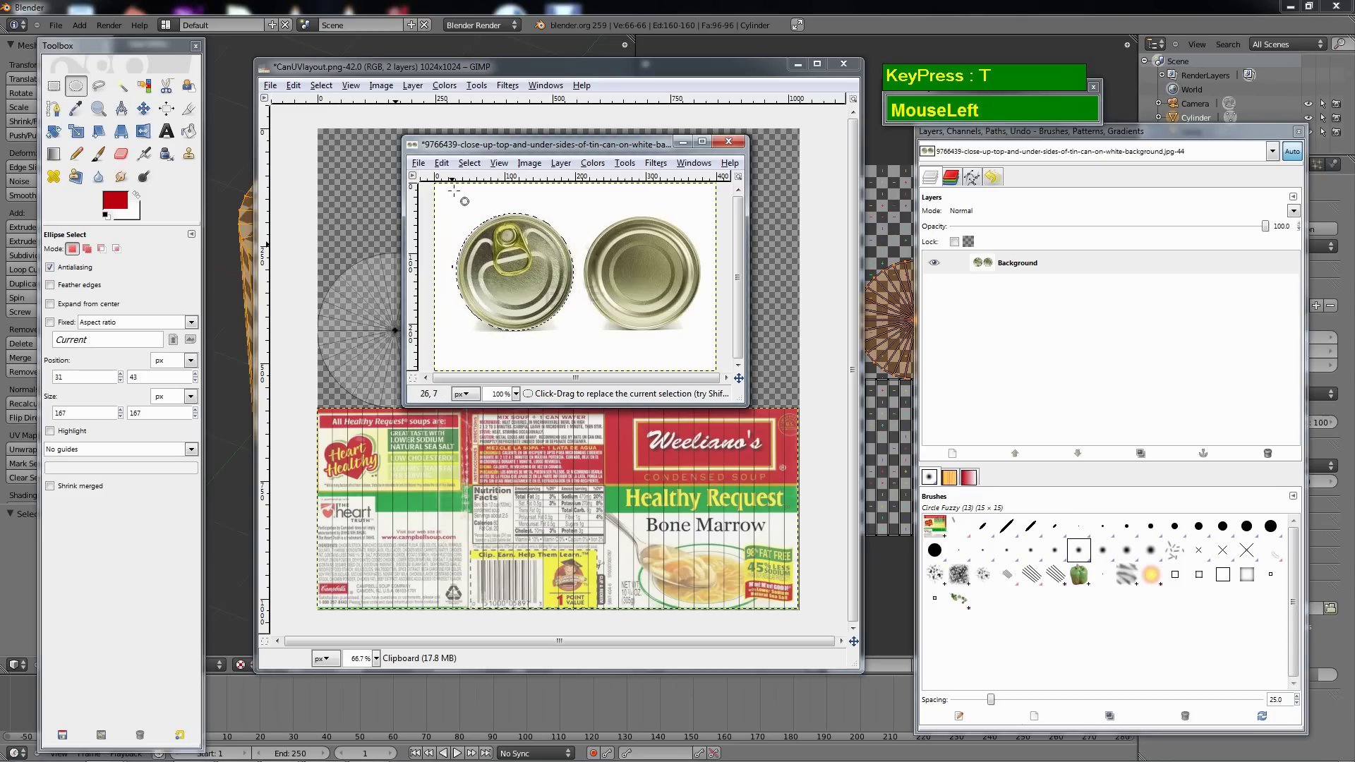
pyautogui.moveTo(441, 163); pyautogui.dragTo(464, 261)
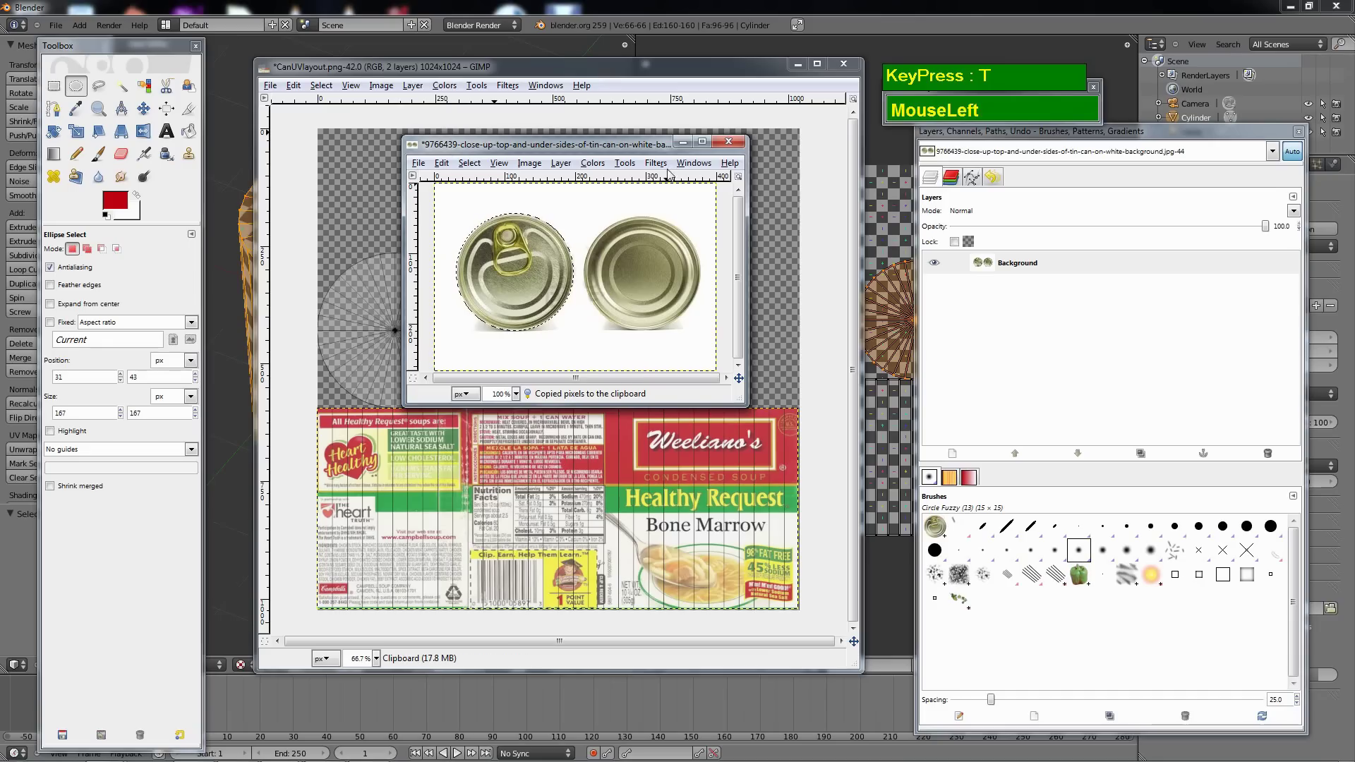
# Move the can-ends photo window aside and paste the copied pull-tab lid into the CanUVlayout image as a new layer.
pyautogui.moveTo(592, 150); pyautogui.dragTo(1198, 10)
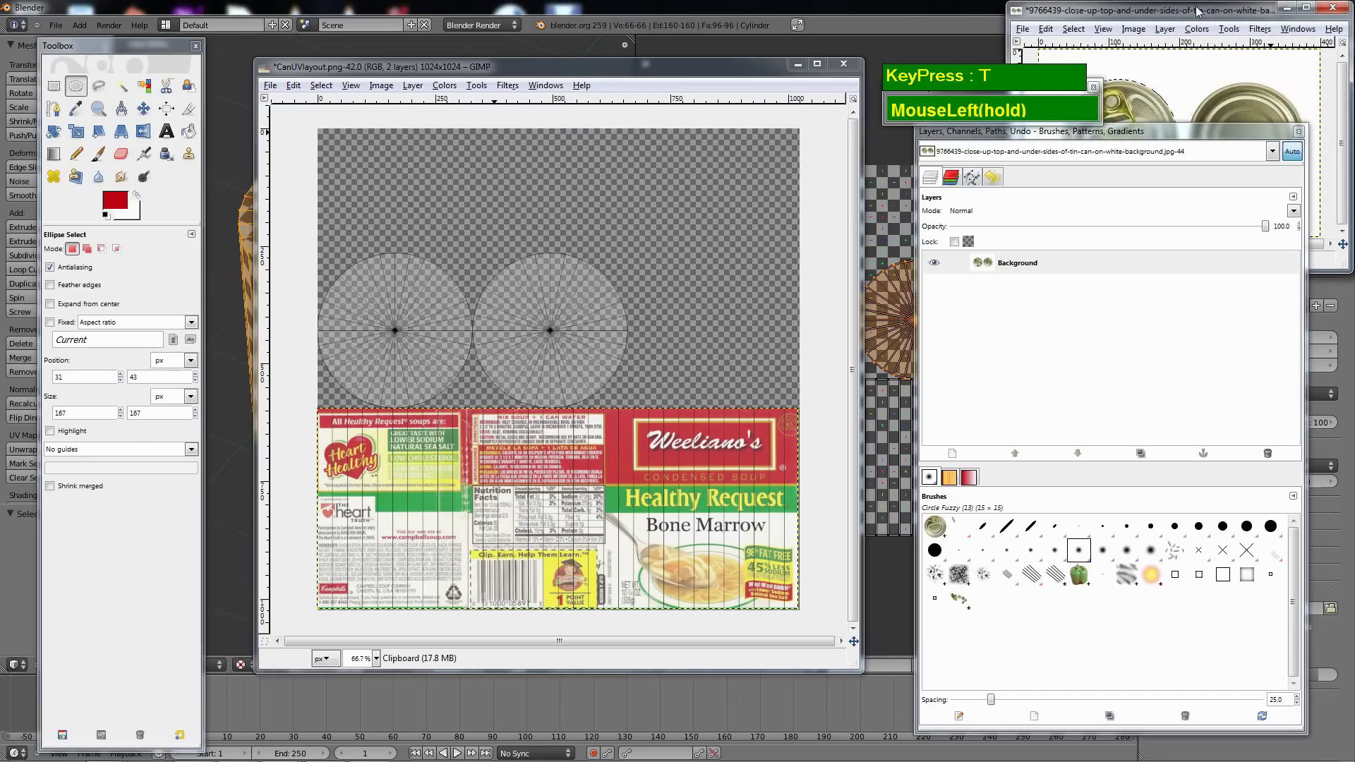
pyautogui.click(492, 72)
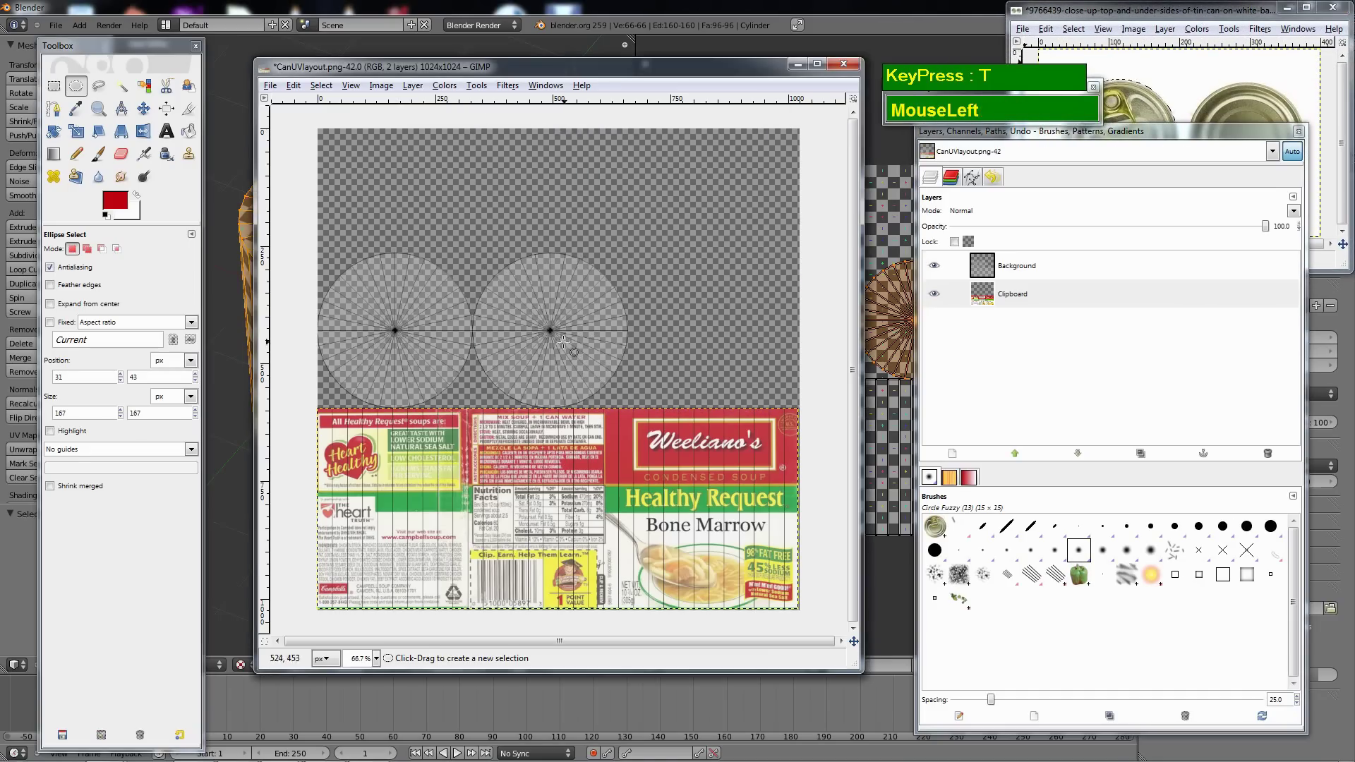
pyautogui.click(293, 85)
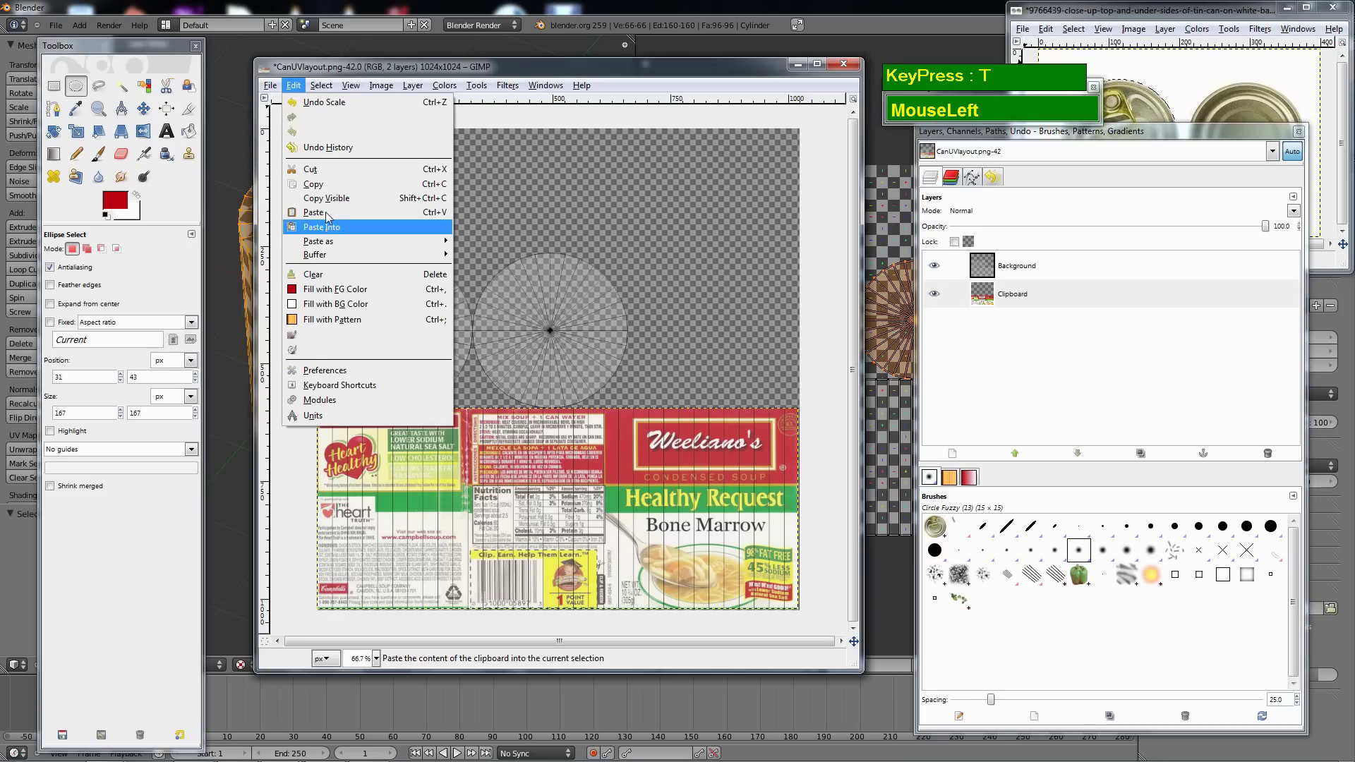
pyautogui.moveTo(330, 240)
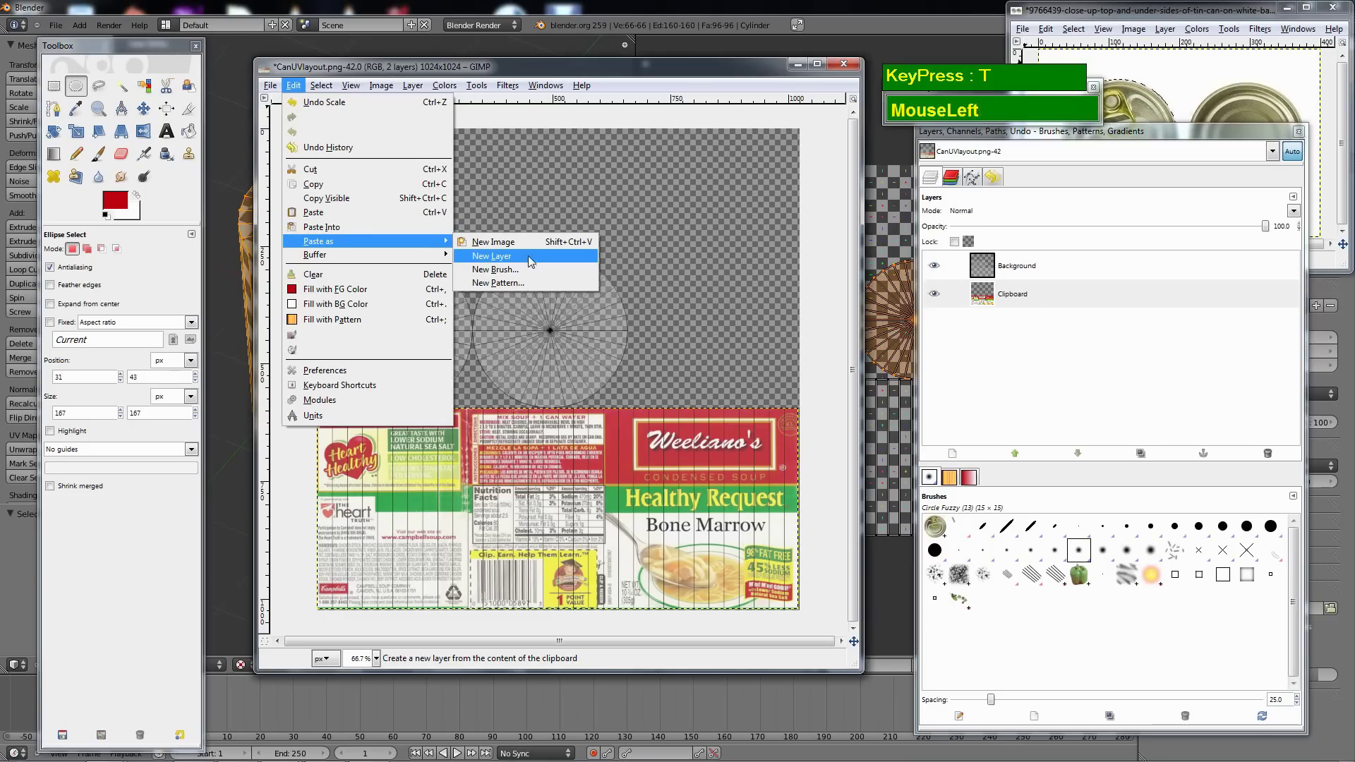
pyautogui.click(540, 256)
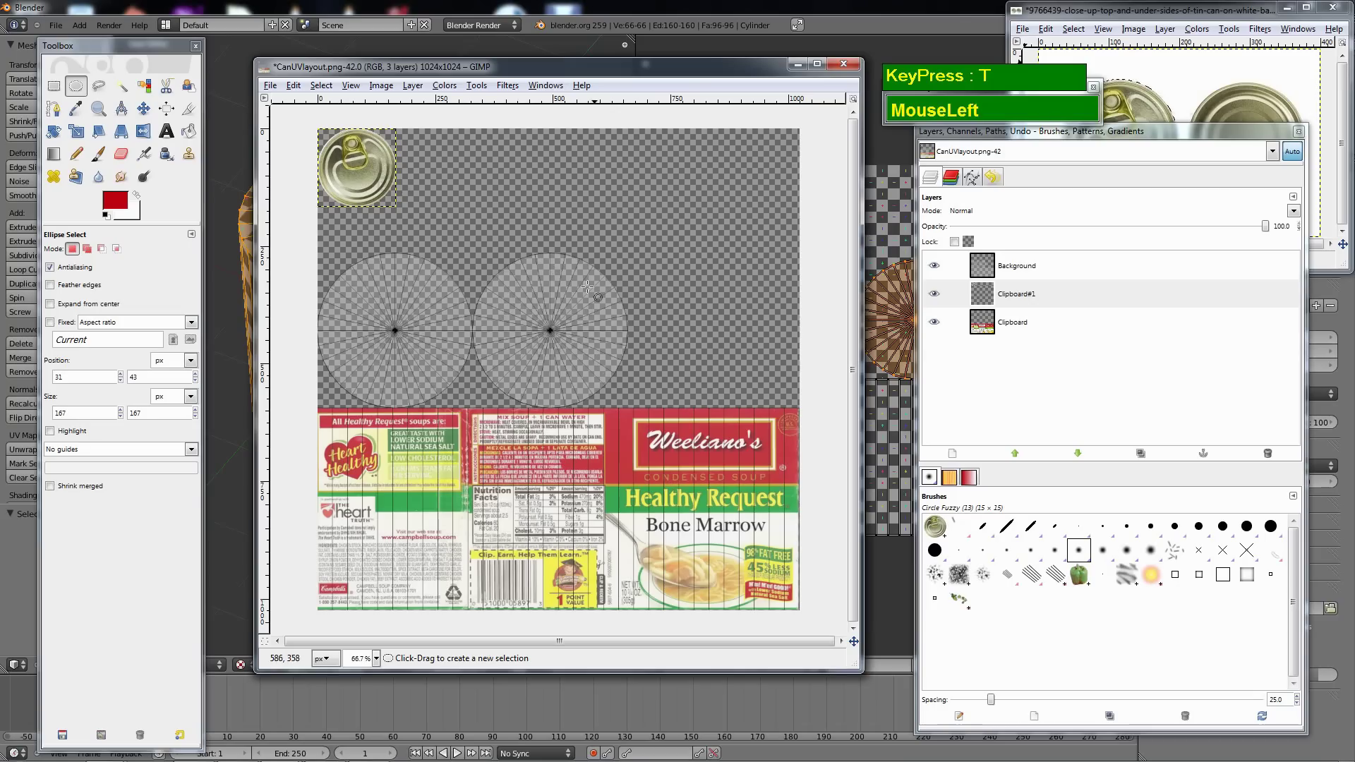
# Centre the pull-tab lid layer on the right circular UV island and scale it to 337 × 337 pixels.
pyautogui.click(143, 110)
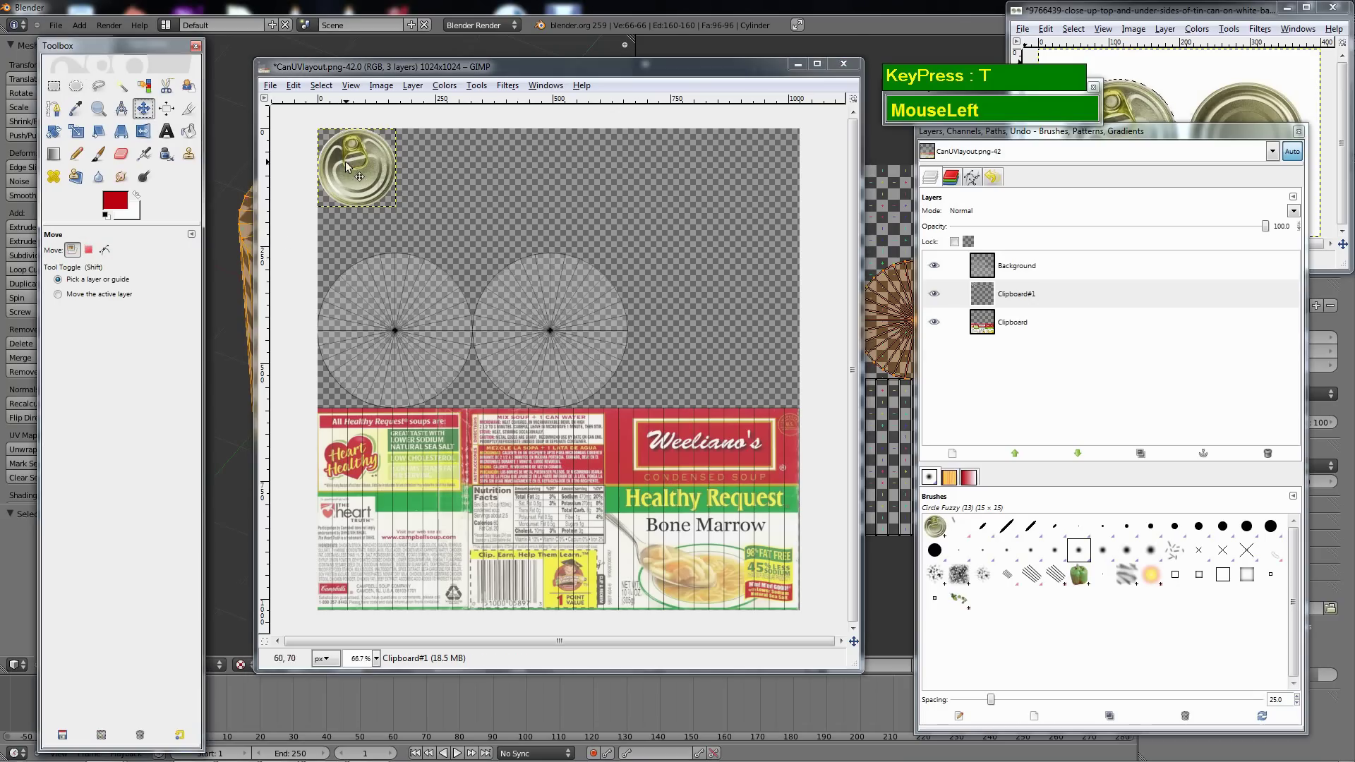
pyautogui.moveTo(358, 171); pyautogui.dragTo(553, 333)
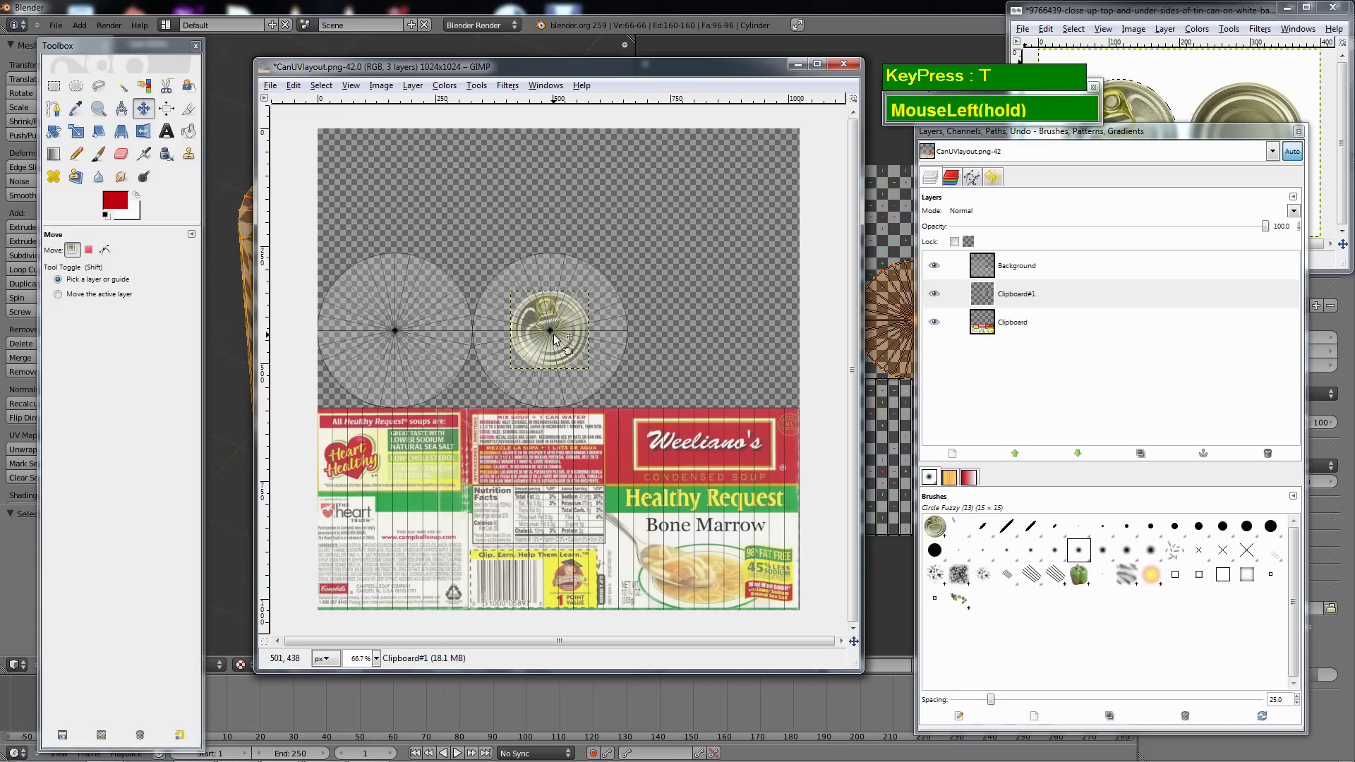
pyautogui.click(76, 132)
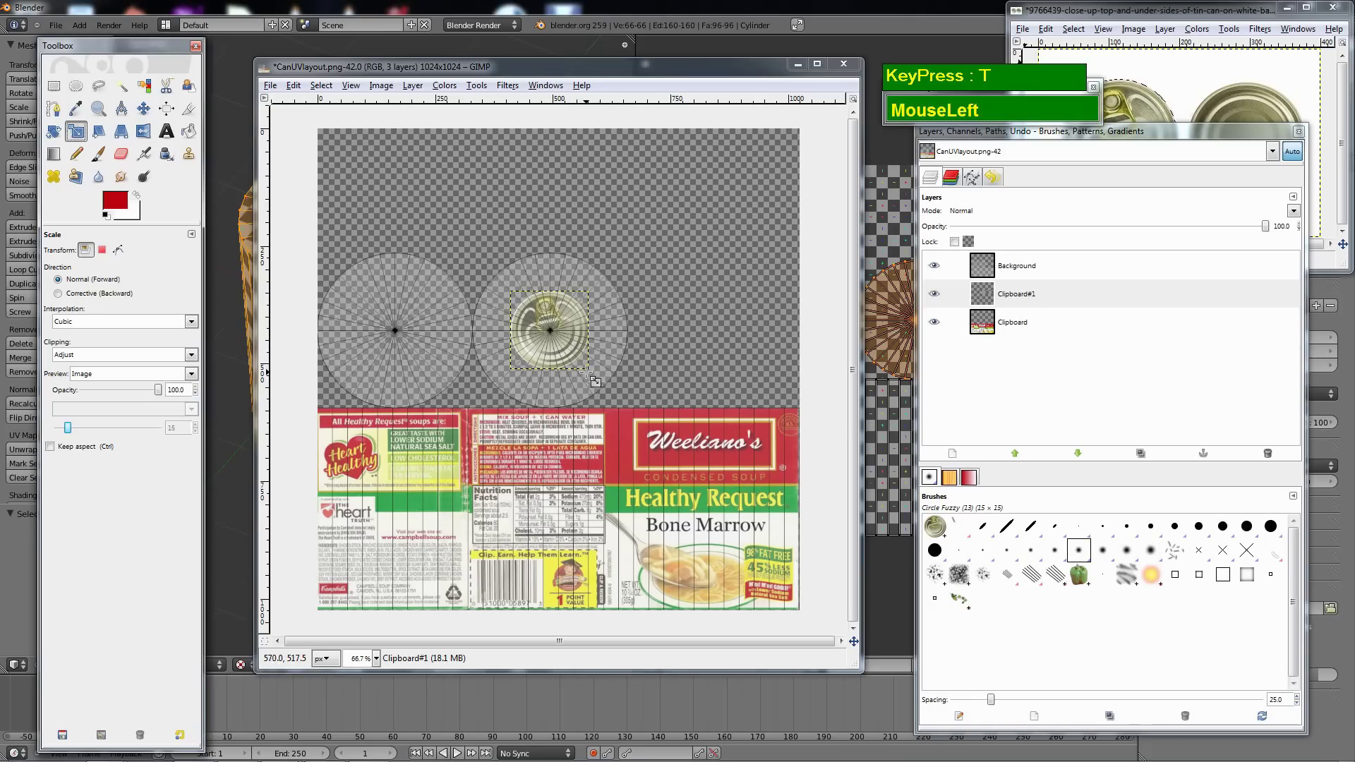
pyautogui.moveTo(588, 371); pyautogui.dragTo(667, 458)
pyautogui.moveTo(603, 379); pyautogui.dragTo(553, 333)
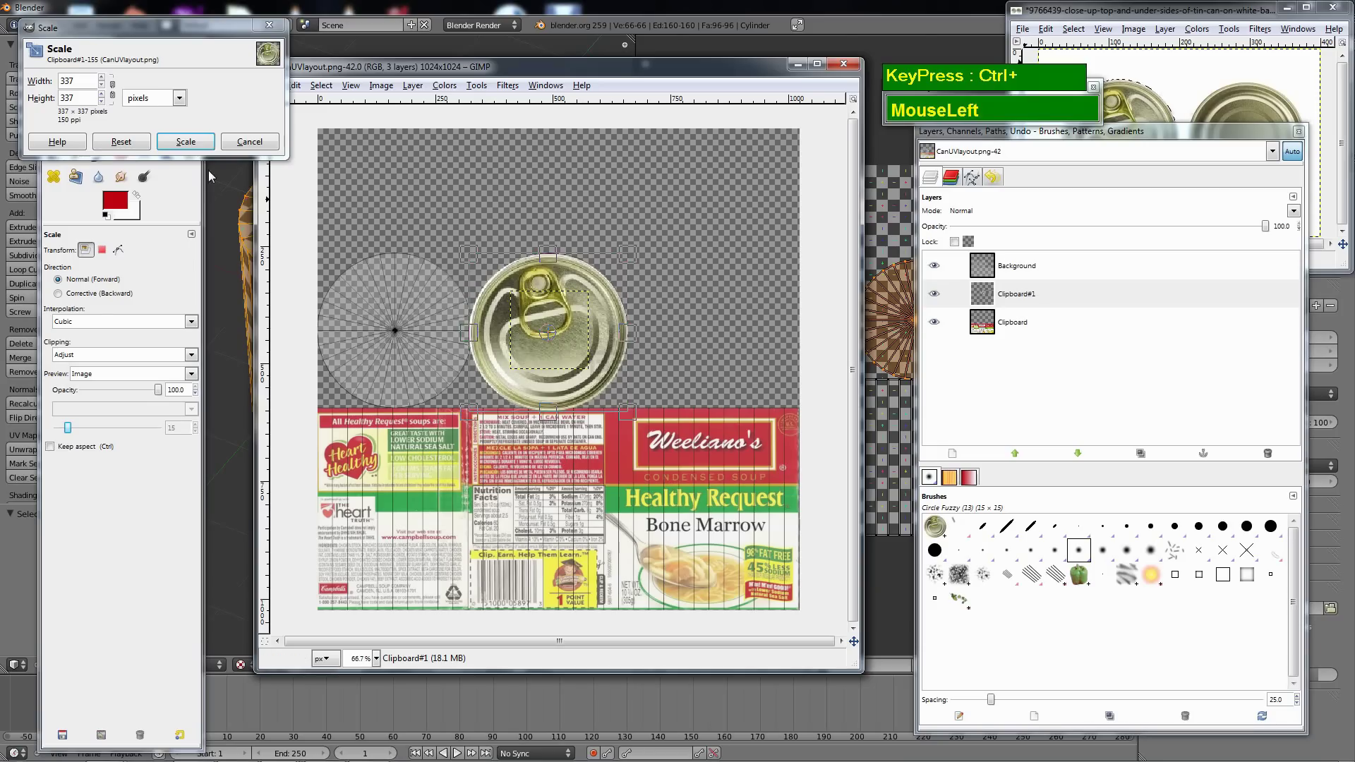
pyautogui.click(204, 143)
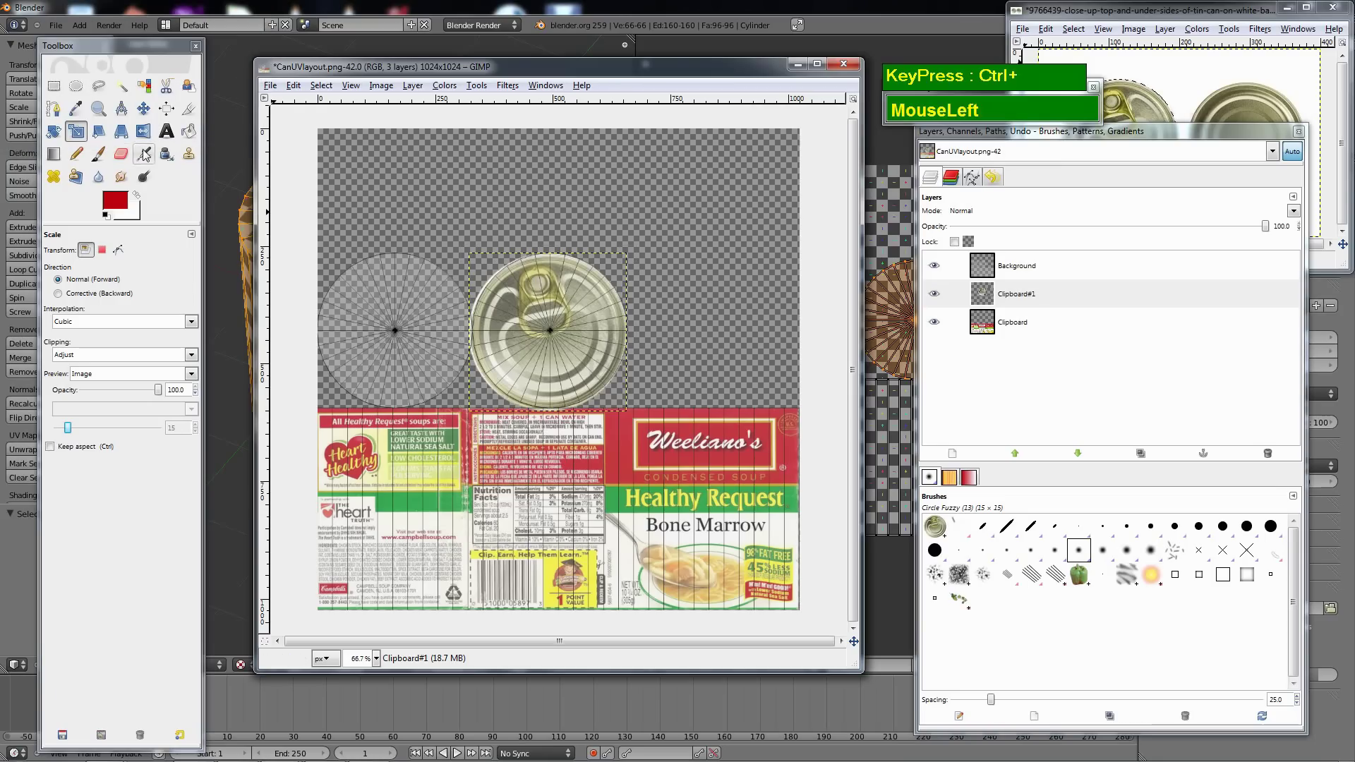
# Rotate the pull-tab lid layer by 11.07 degrees so the tab stands upright.
pyautogui.click(54, 132)
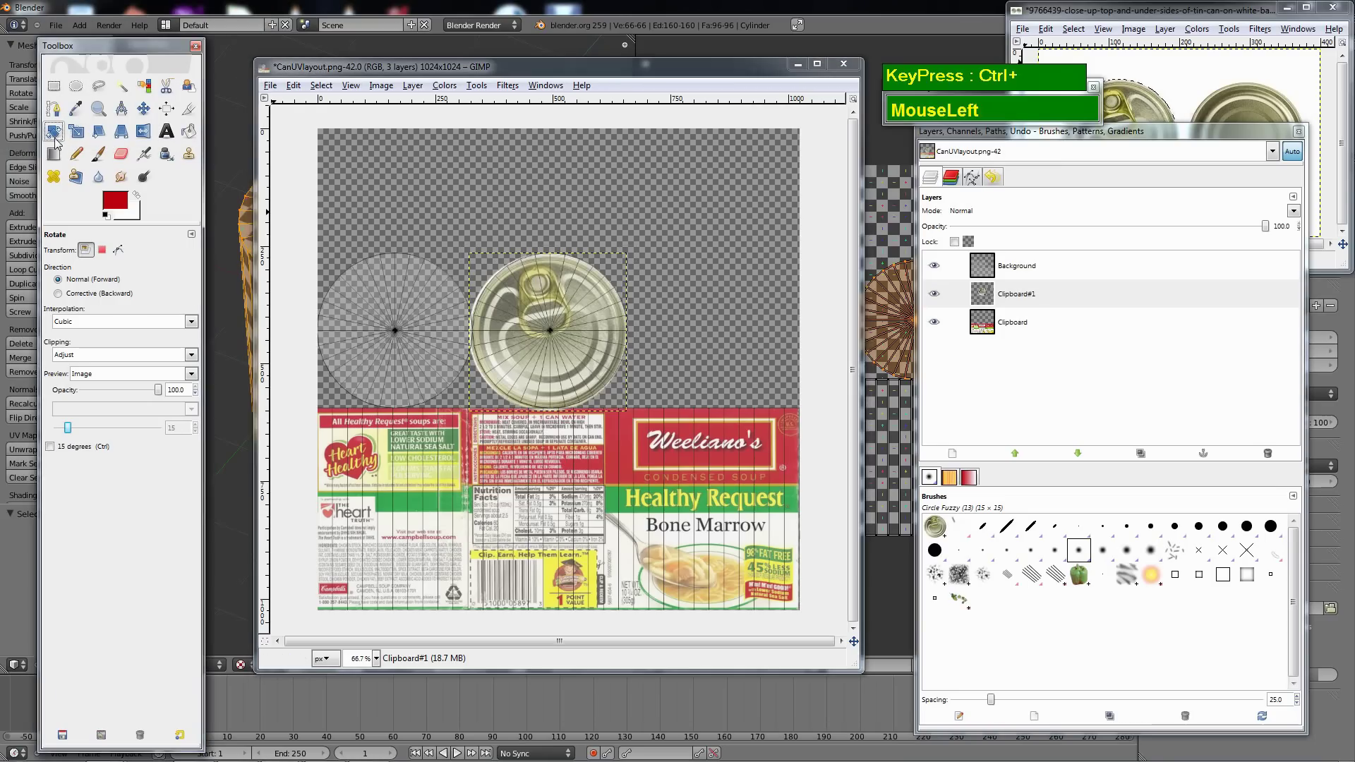
pyautogui.click(622, 286)
pyautogui.moveTo(629, 295); pyautogui.dragTo(636, 303)
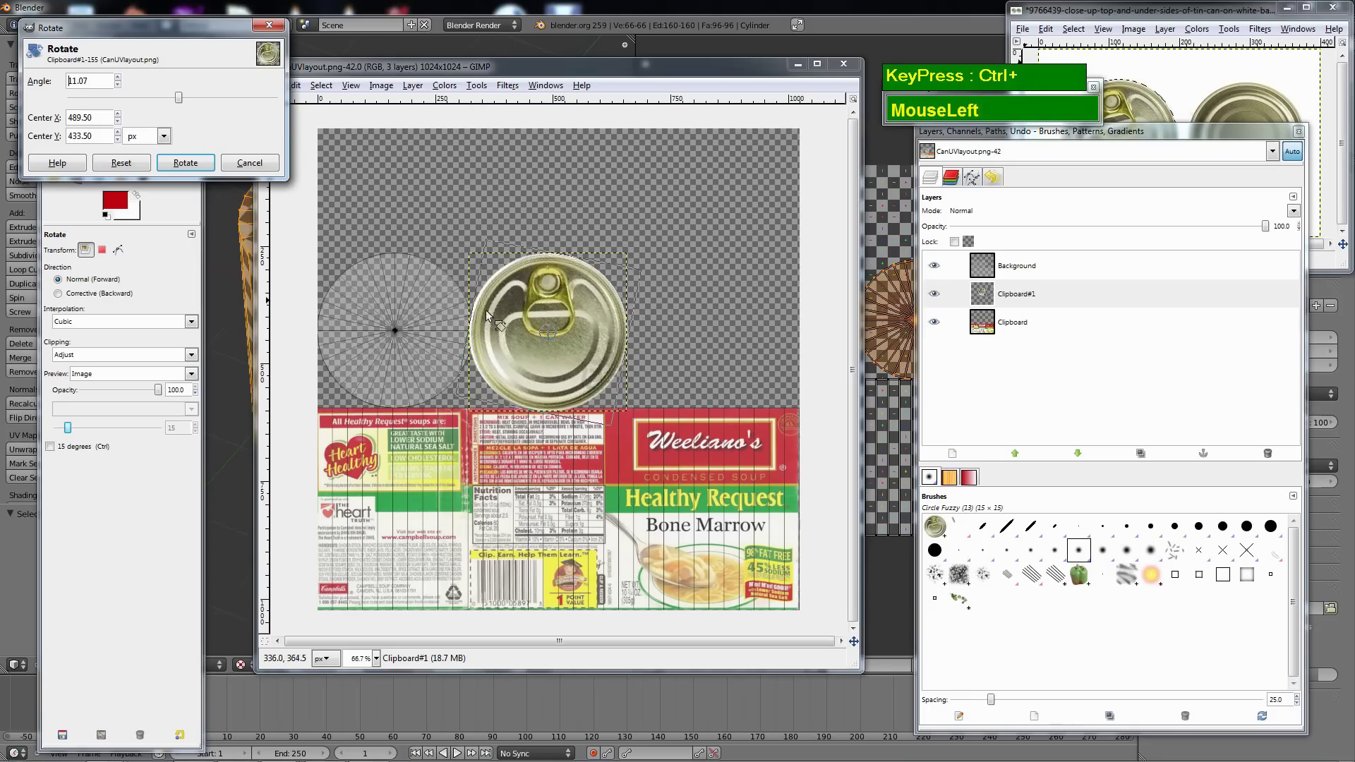
pyautogui.click(197, 164)
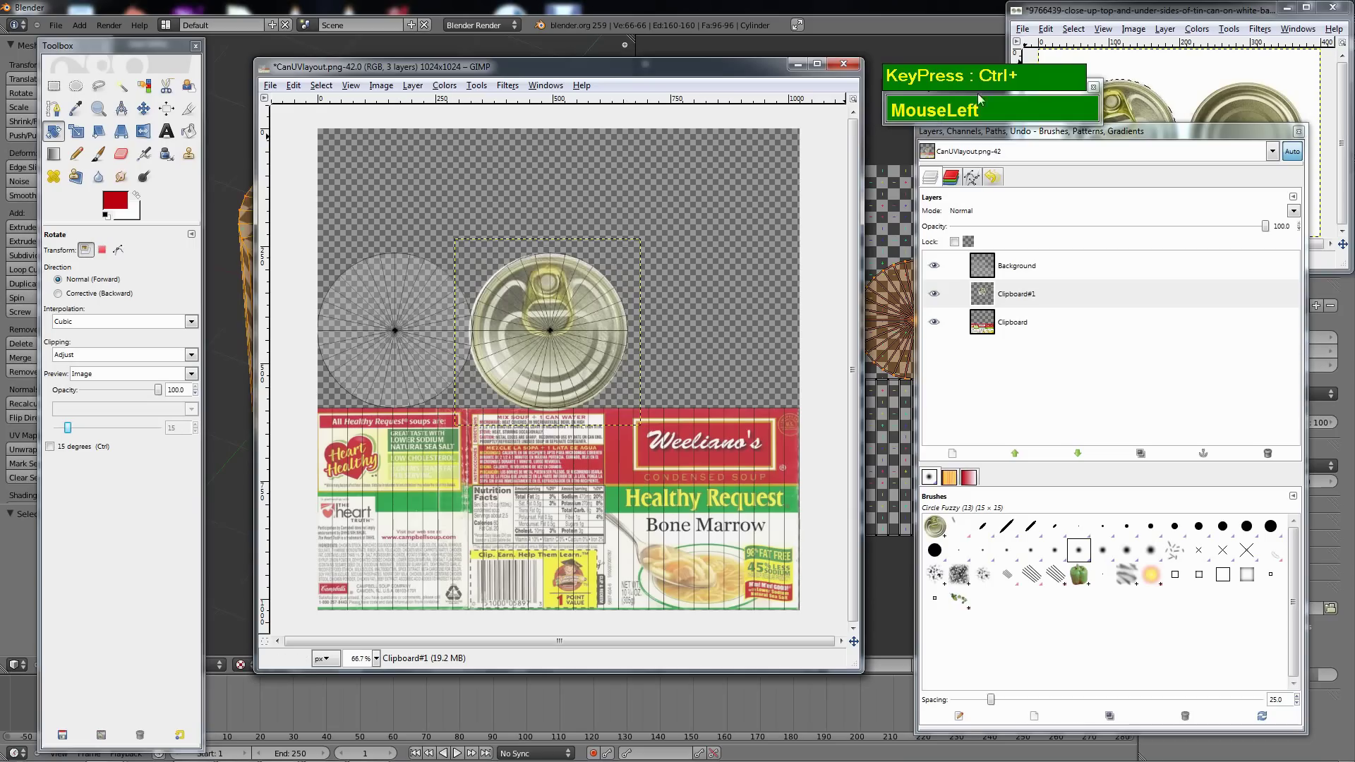
# Select the plain can end in the photo with a 169 × 164 pixel ellipse at position 212, 48 and copy it.
pyautogui.moveTo(1113, 16); pyautogui.dragTo(561, 277)
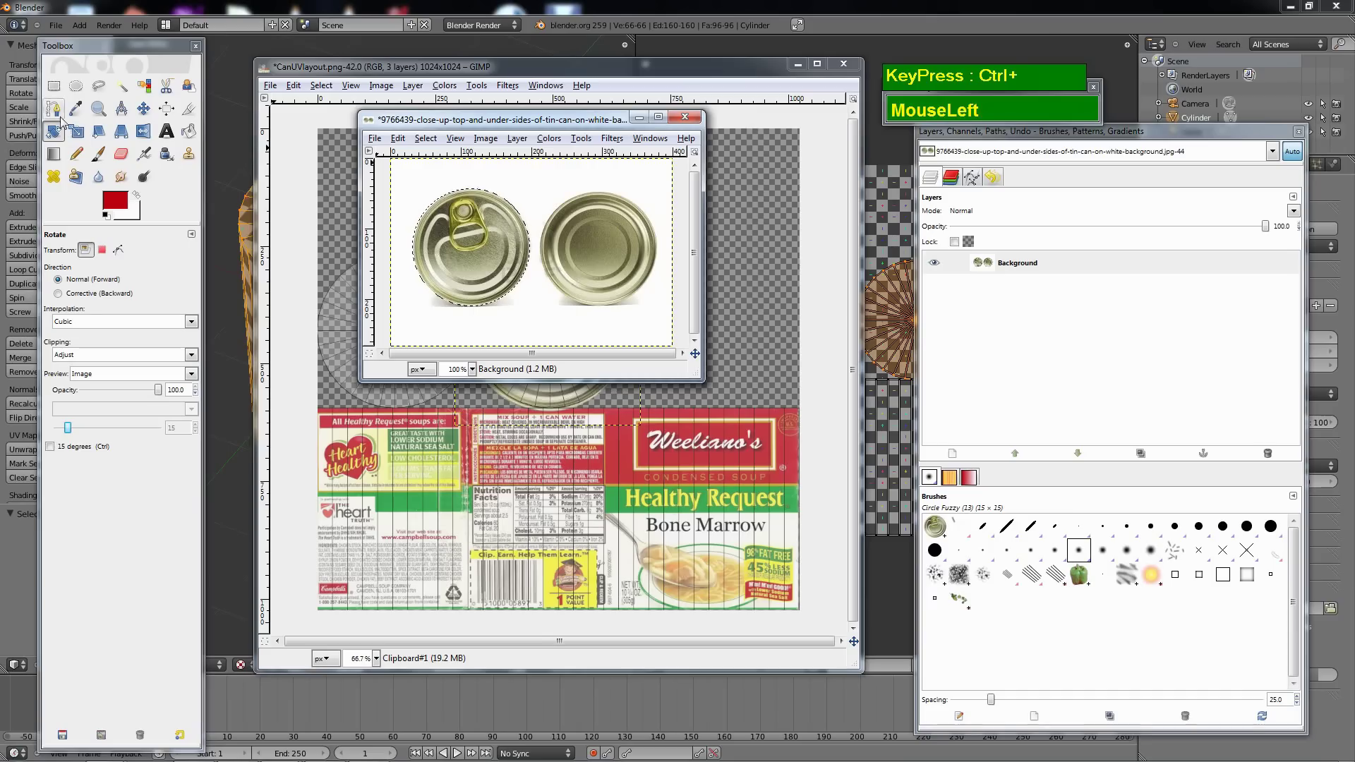
pyautogui.click(76, 86)
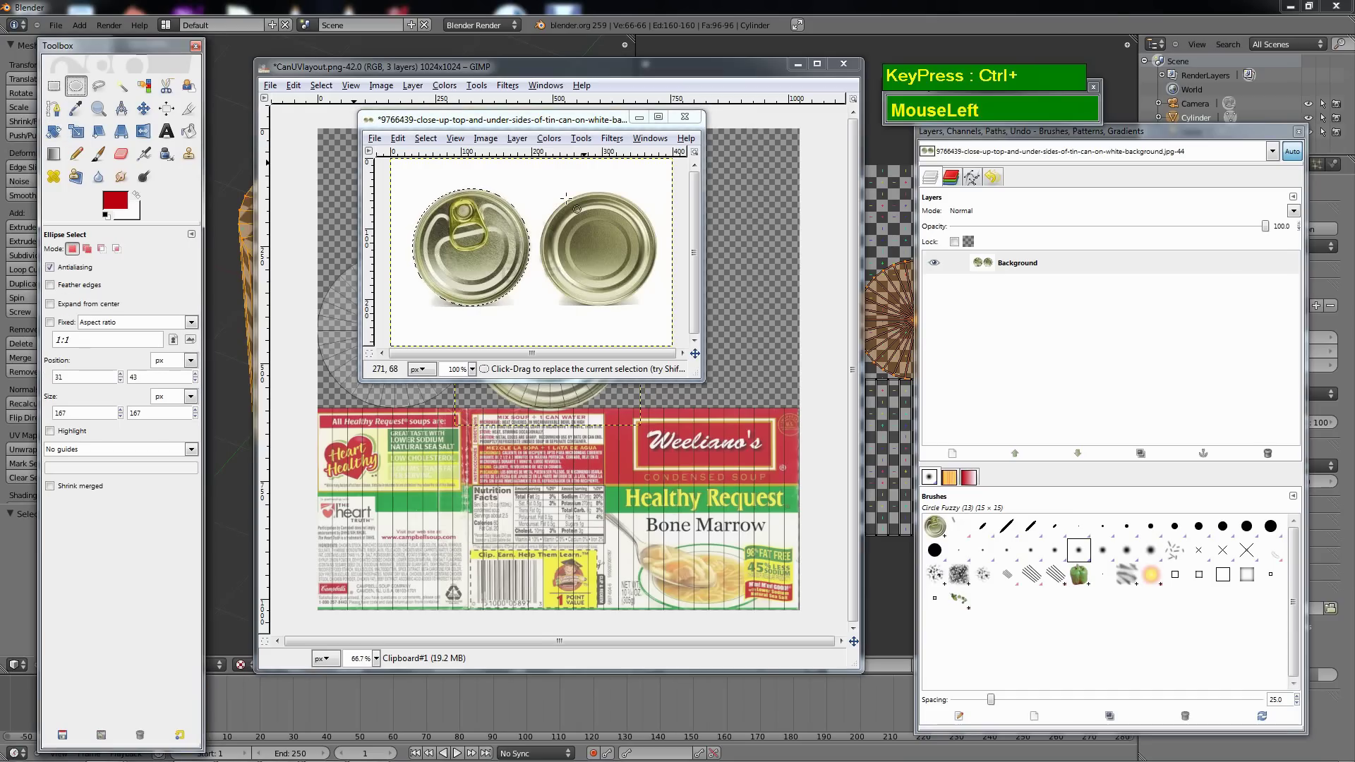
pyautogui.moveTo(537, 189); pyautogui.dragTo(661, 308)
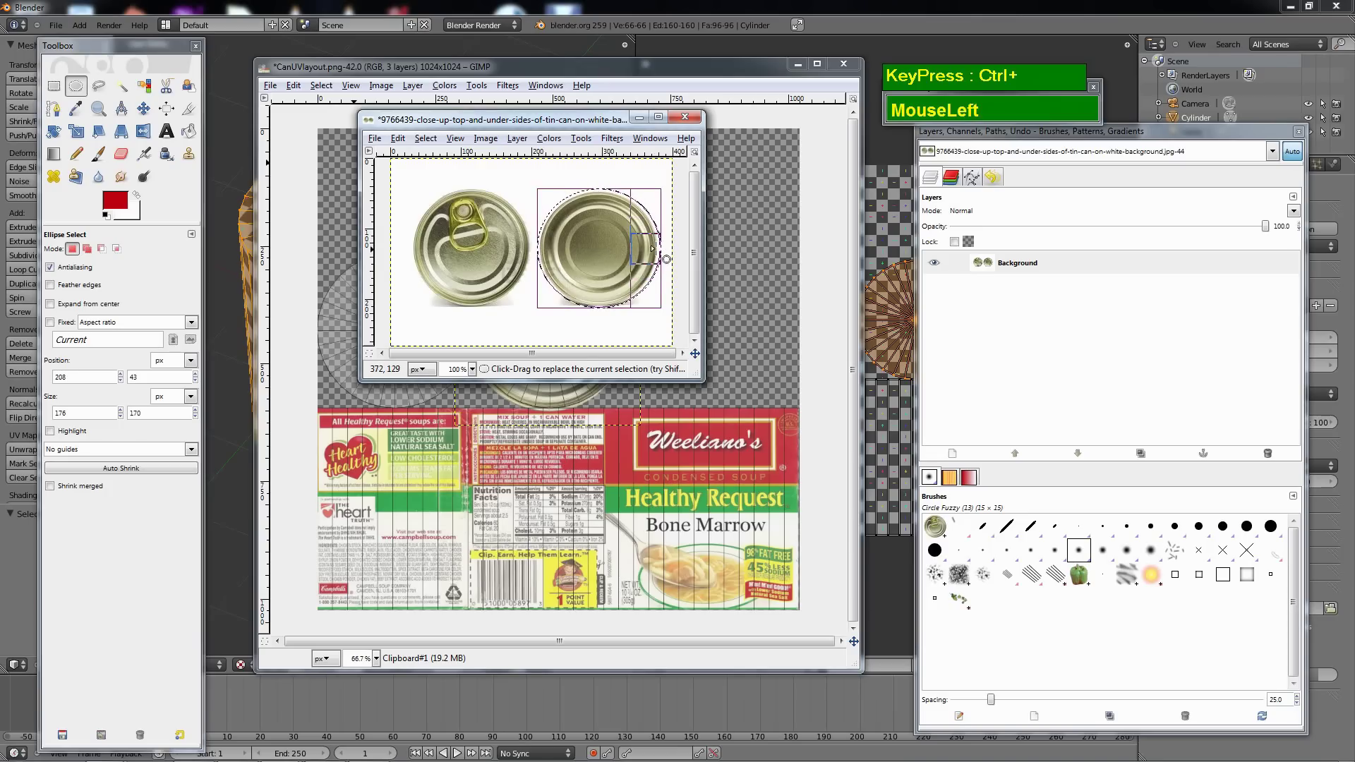
pyautogui.moveTo(652, 247); pyautogui.dragTo(637, 247)
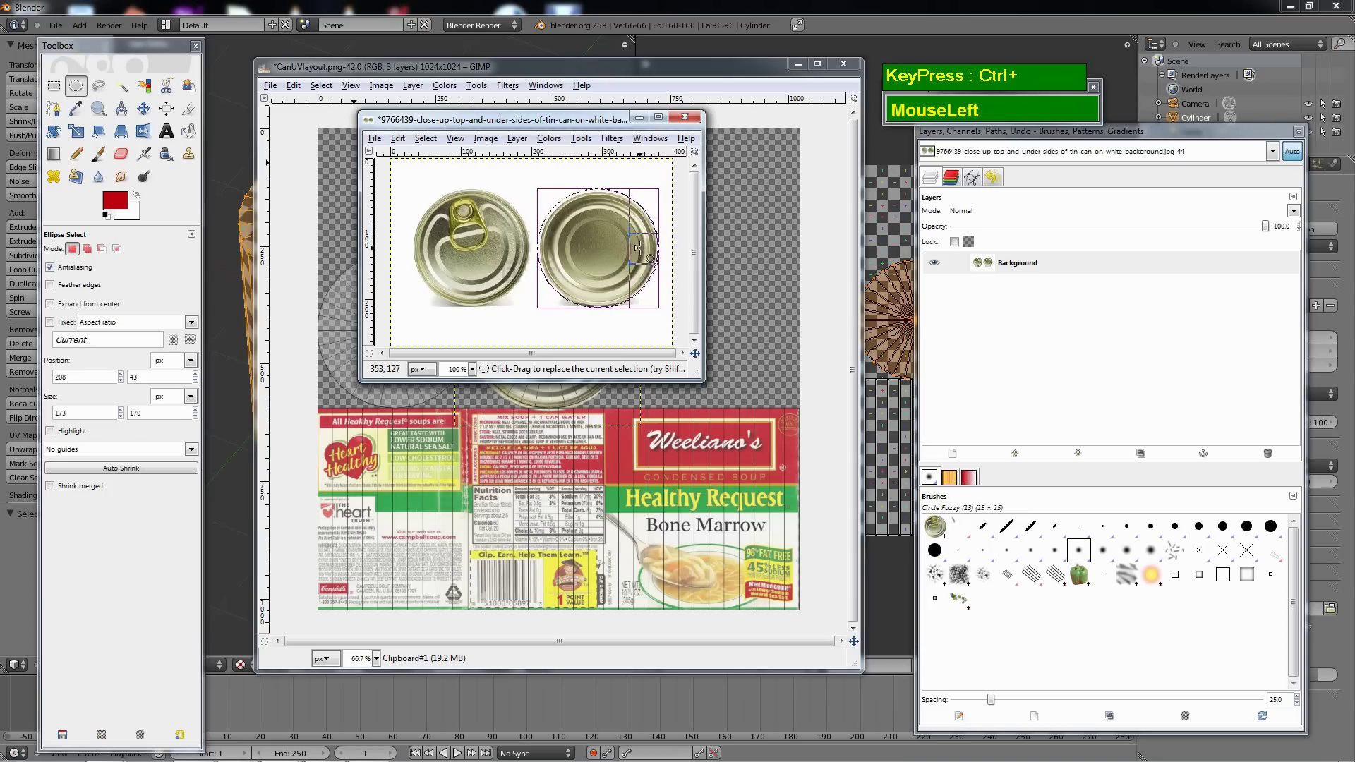
pyautogui.moveTo(600, 201); pyautogui.dragTo(600, 204)
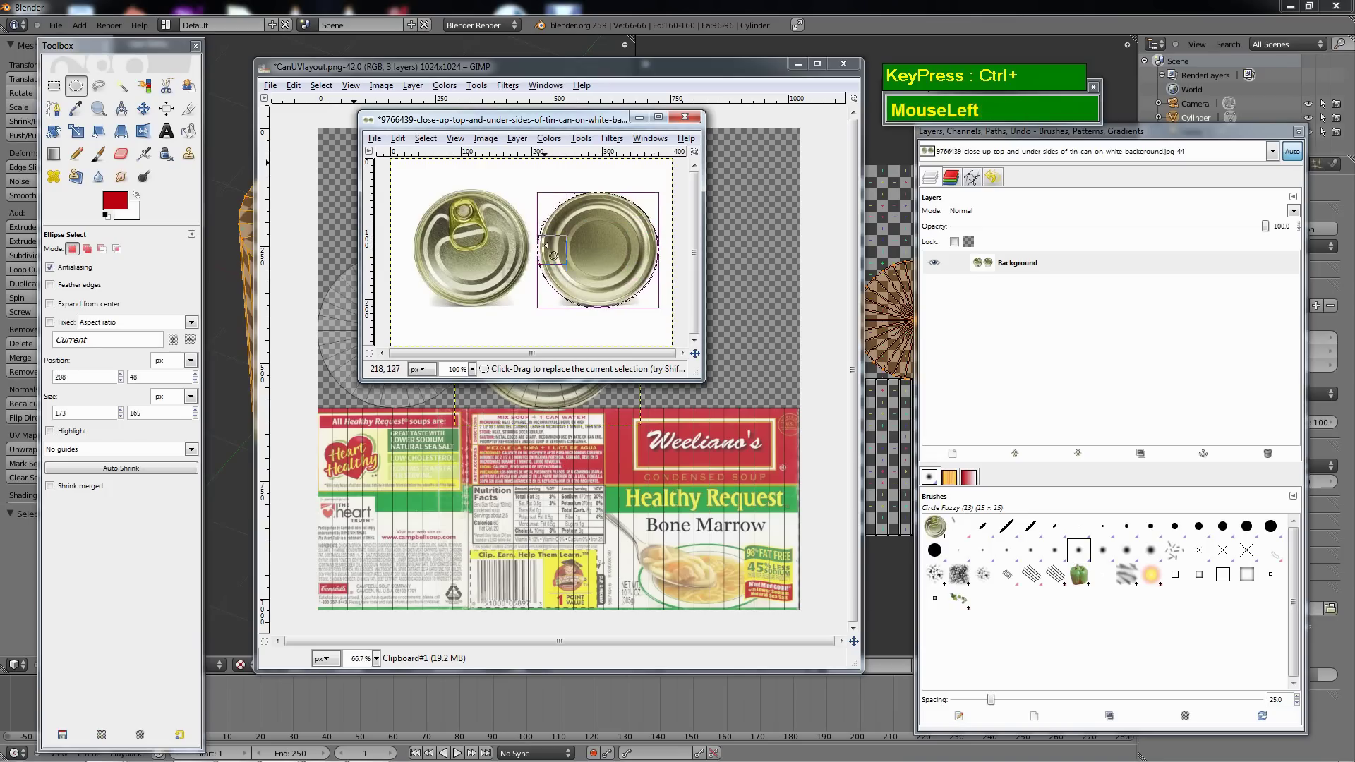
pyautogui.moveTo(554, 256); pyautogui.dragTo(550, 294)
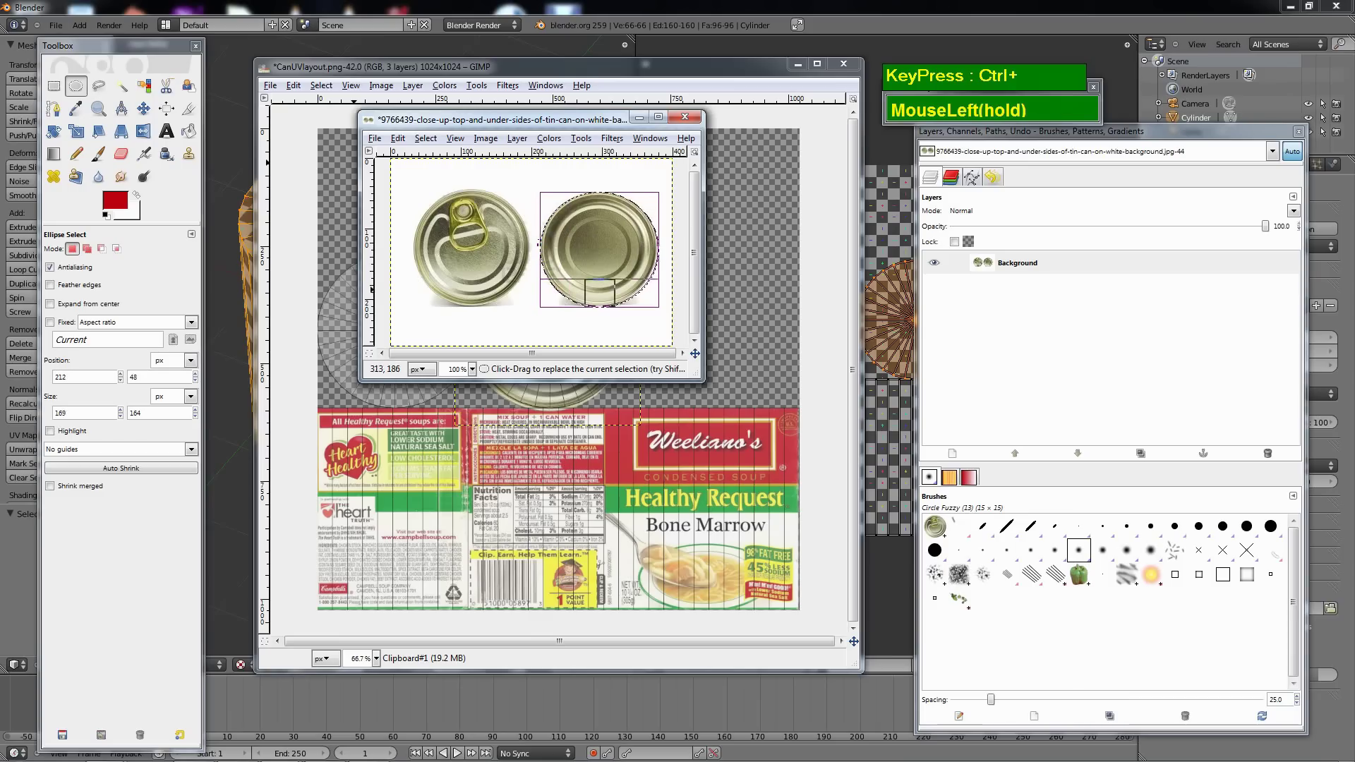
pyautogui.moveTo(644, 299); pyautogui.dragTo(645, 299)
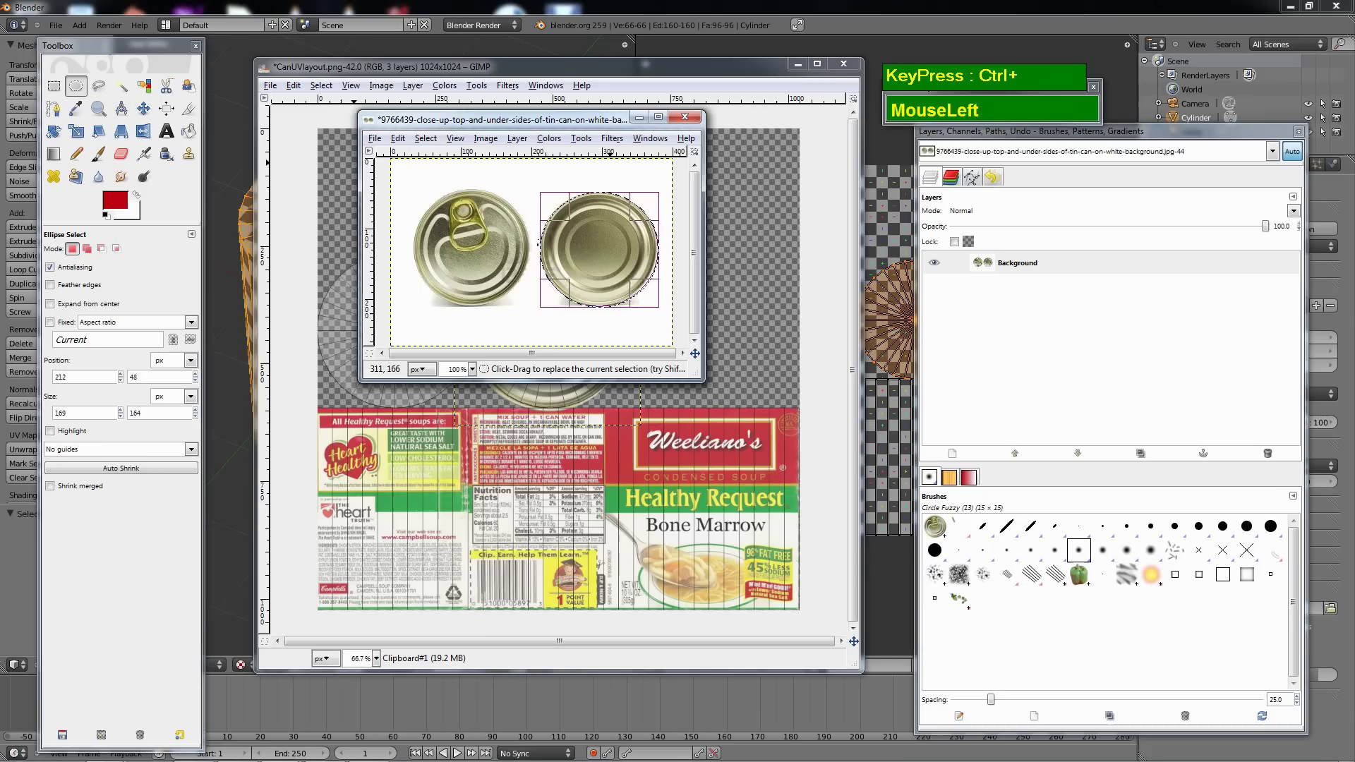
pyautogui.click(398, 138)
pyautogui.click(424, 238)
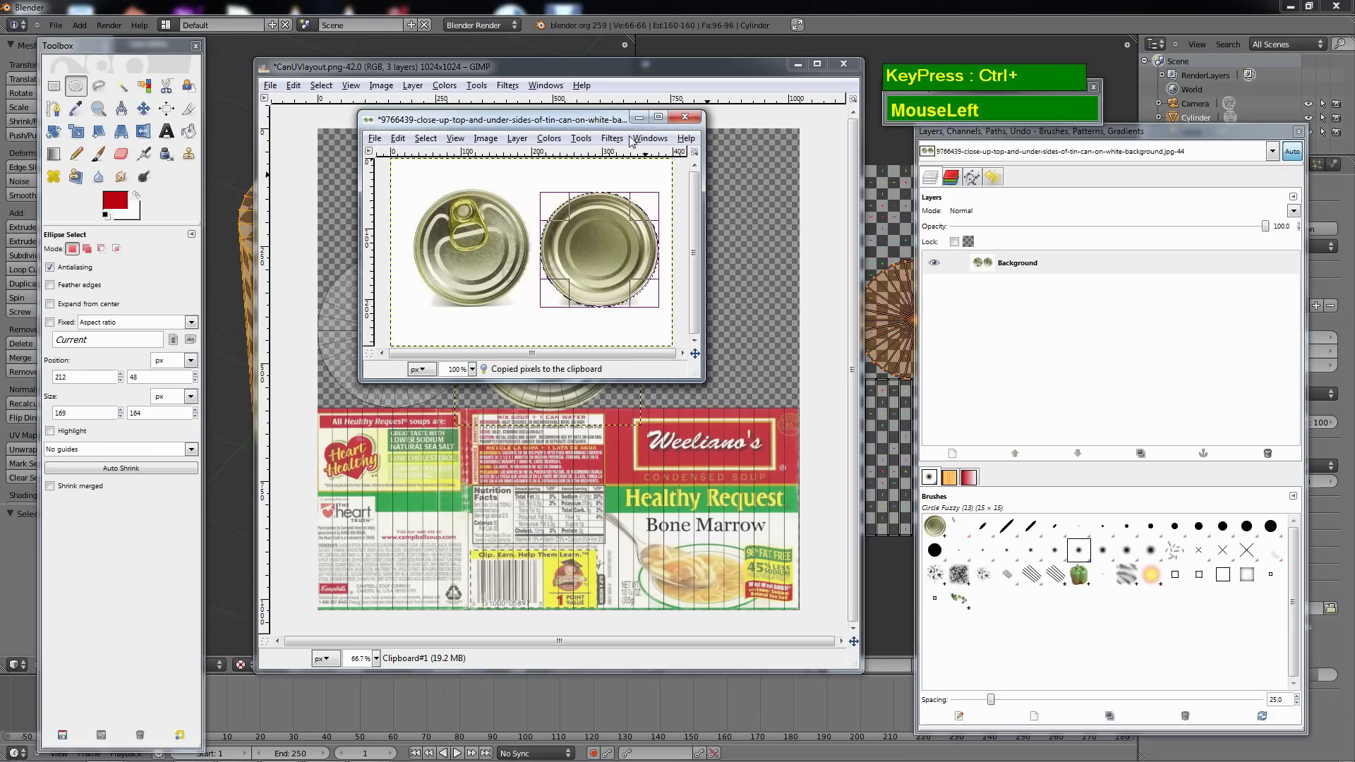
# Close the can-ends photo without saving and paste the plain can end into the CanUVlayout image as a new layer.
pyautogui.click(688, 116)
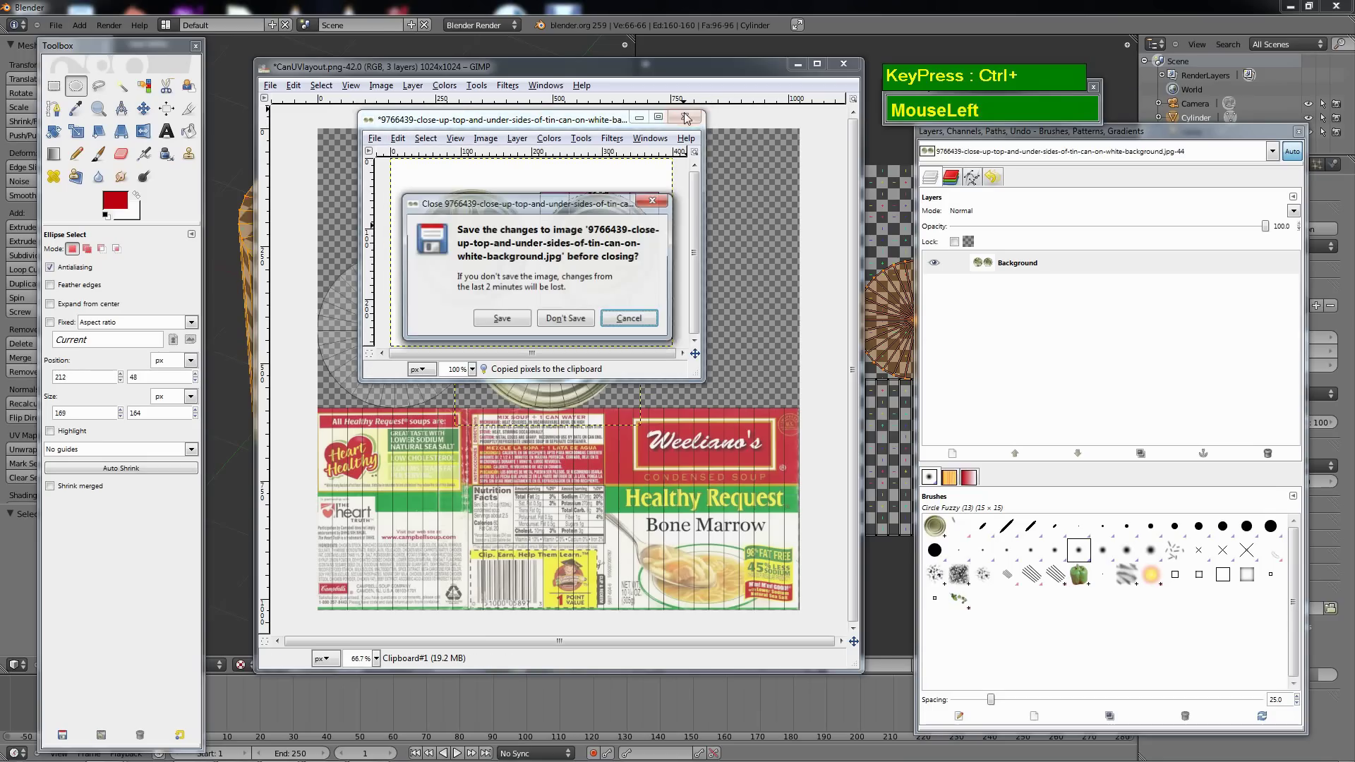
pyautogui.click(556, 320)
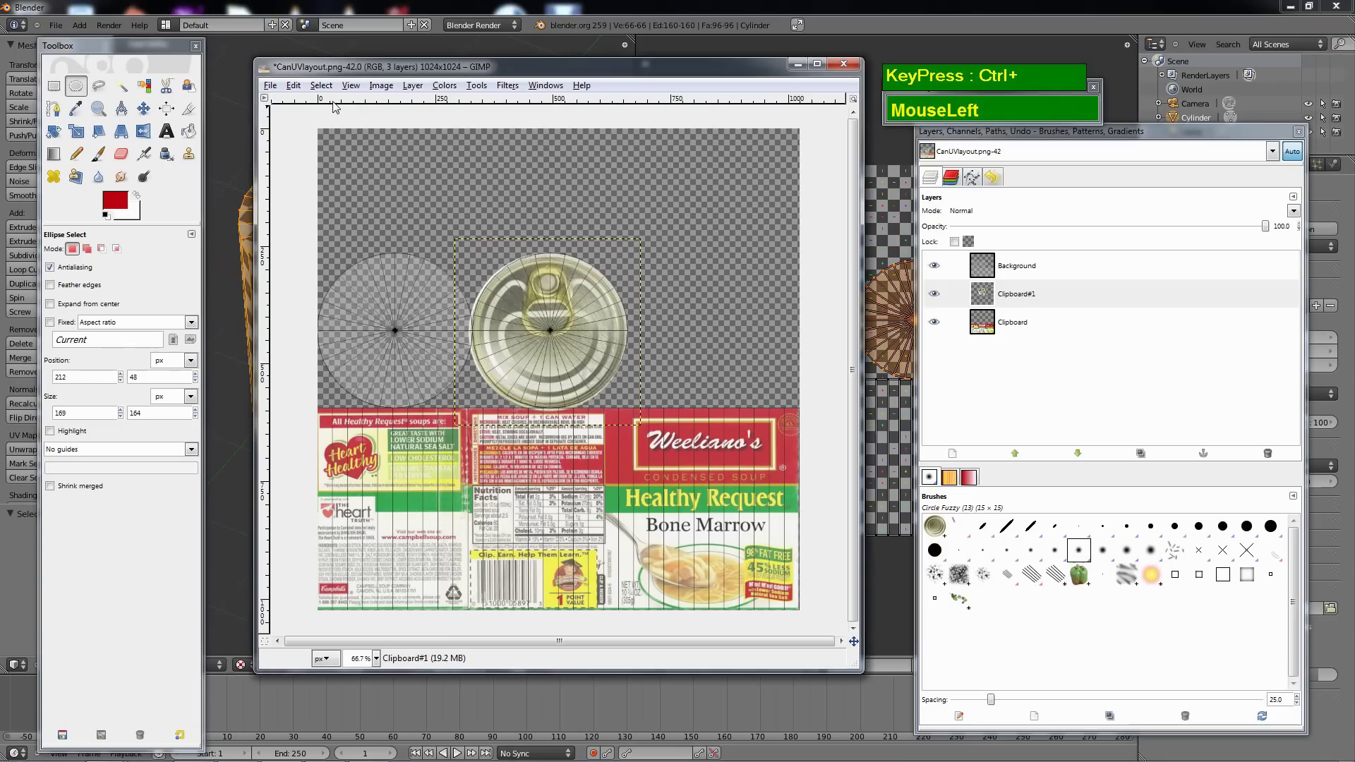
pyautogui.click(293, 87)
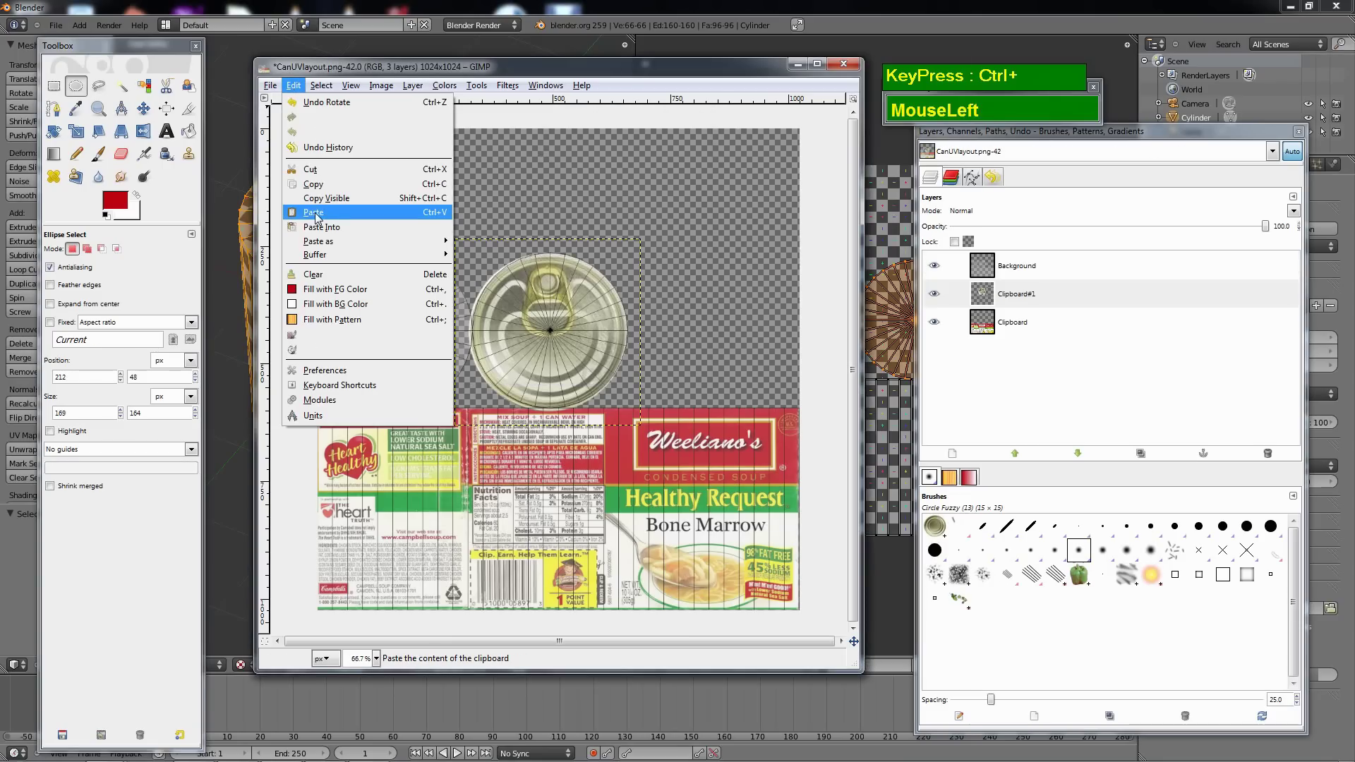
pyautogui.moveTo(331, 241)
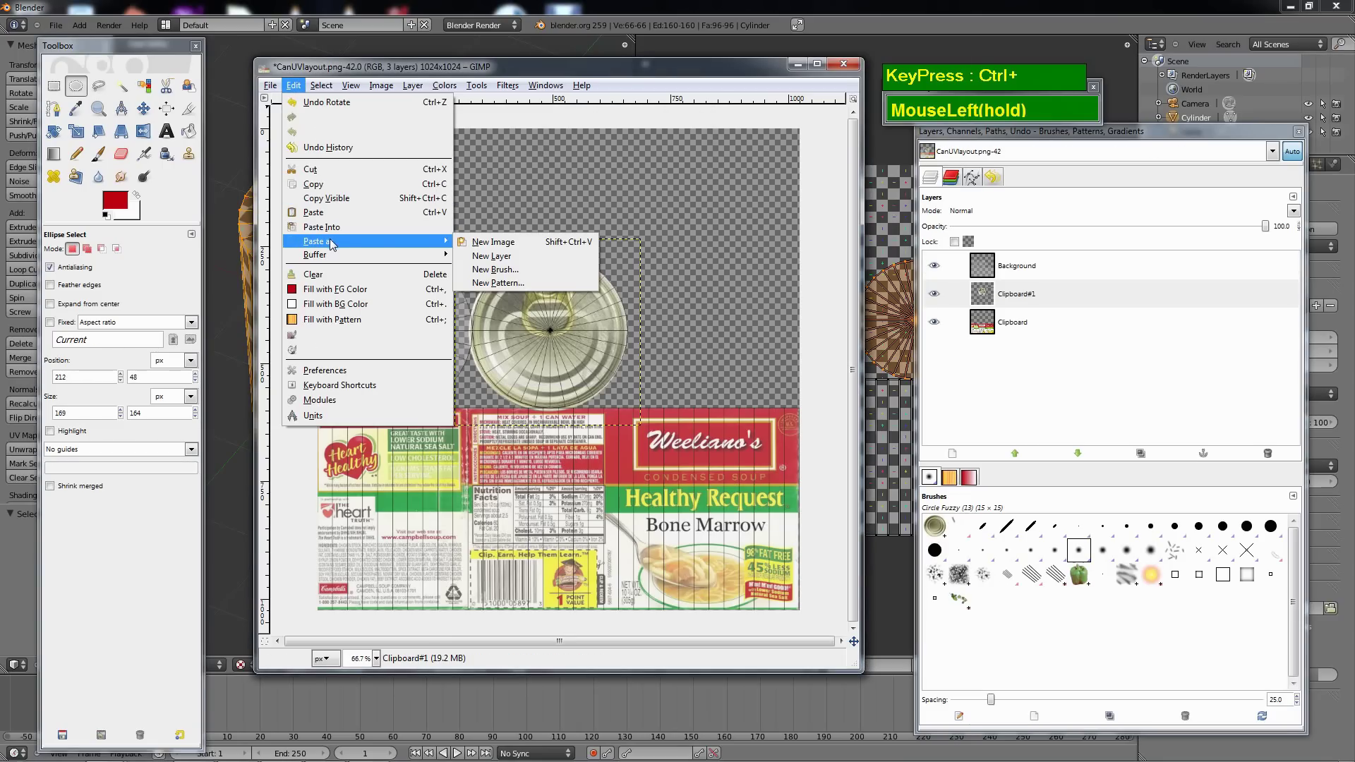
pyautogui.click(493, 255)
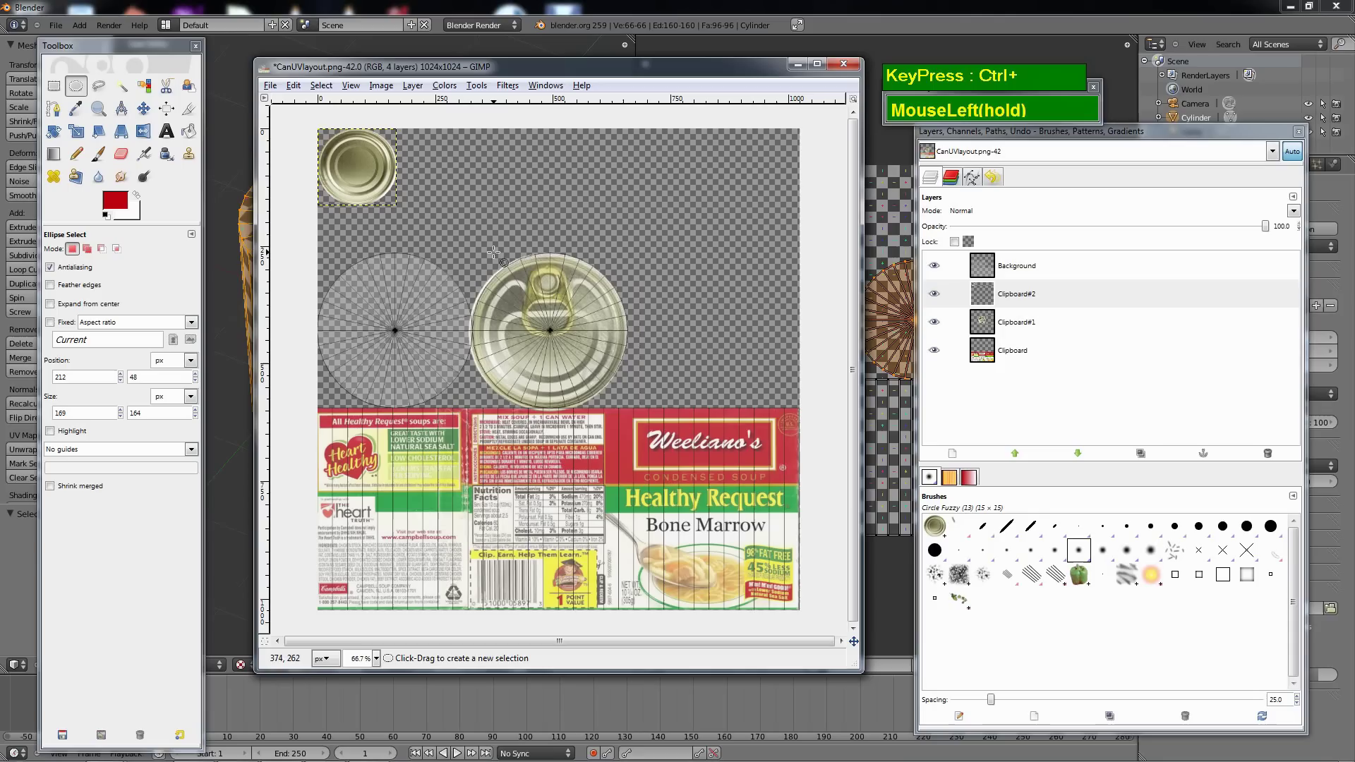
# Move the plain can end layer onto the left circular UV island and scale it to 336 × 326 pixels to fit.
pyautogui.click(144, 108)
pyautogui.moveTo(355, 168); pyautogui.dragTo(367, 298)
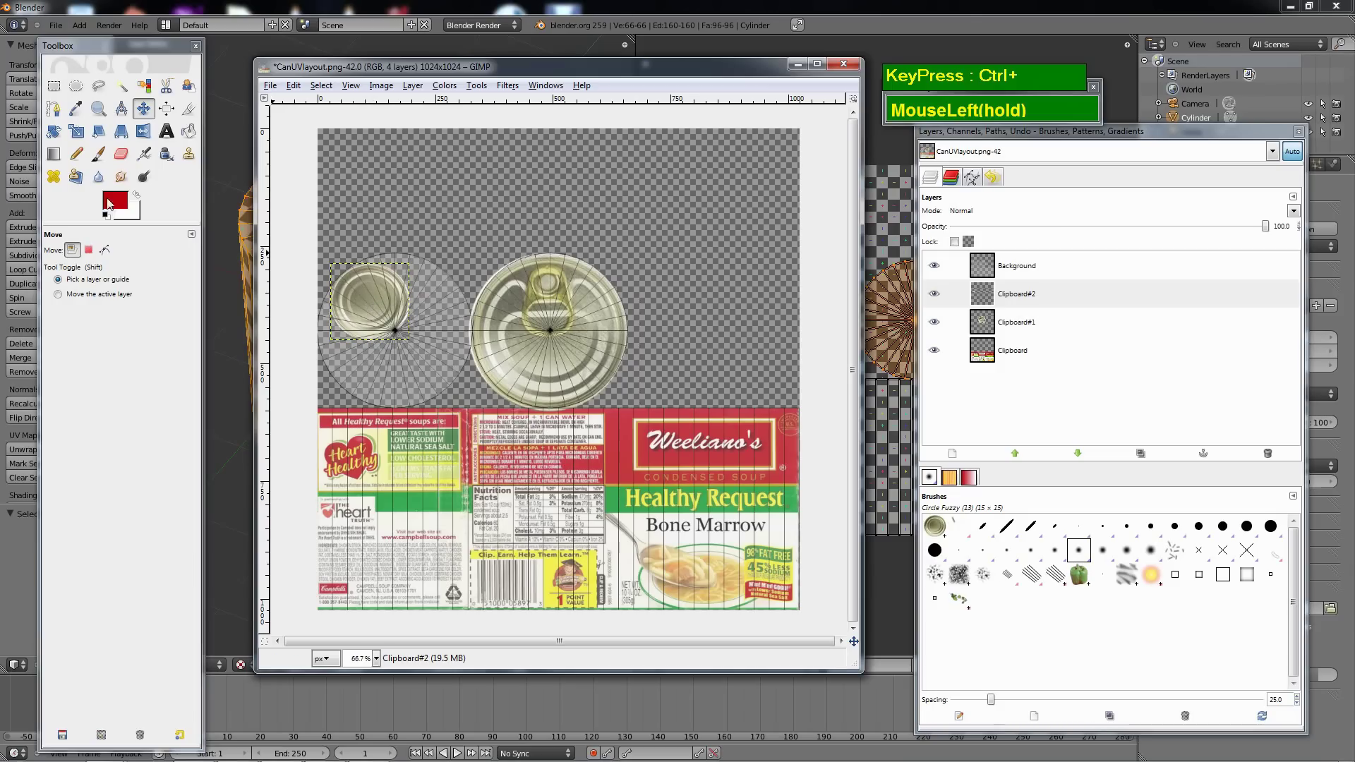
pyautogui.click(76, 134)
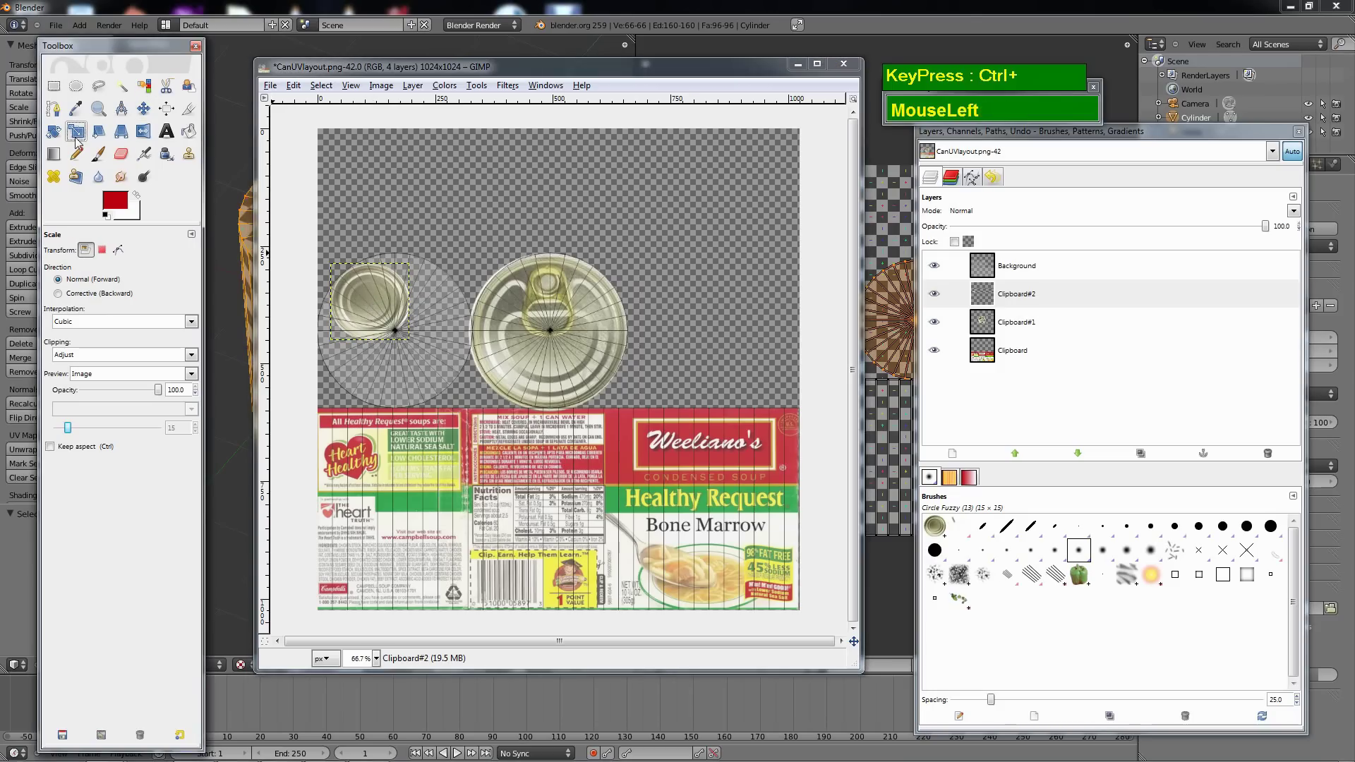
pyautogui.moveTo(408, 339); pyautogui.dragTo(467, 388)
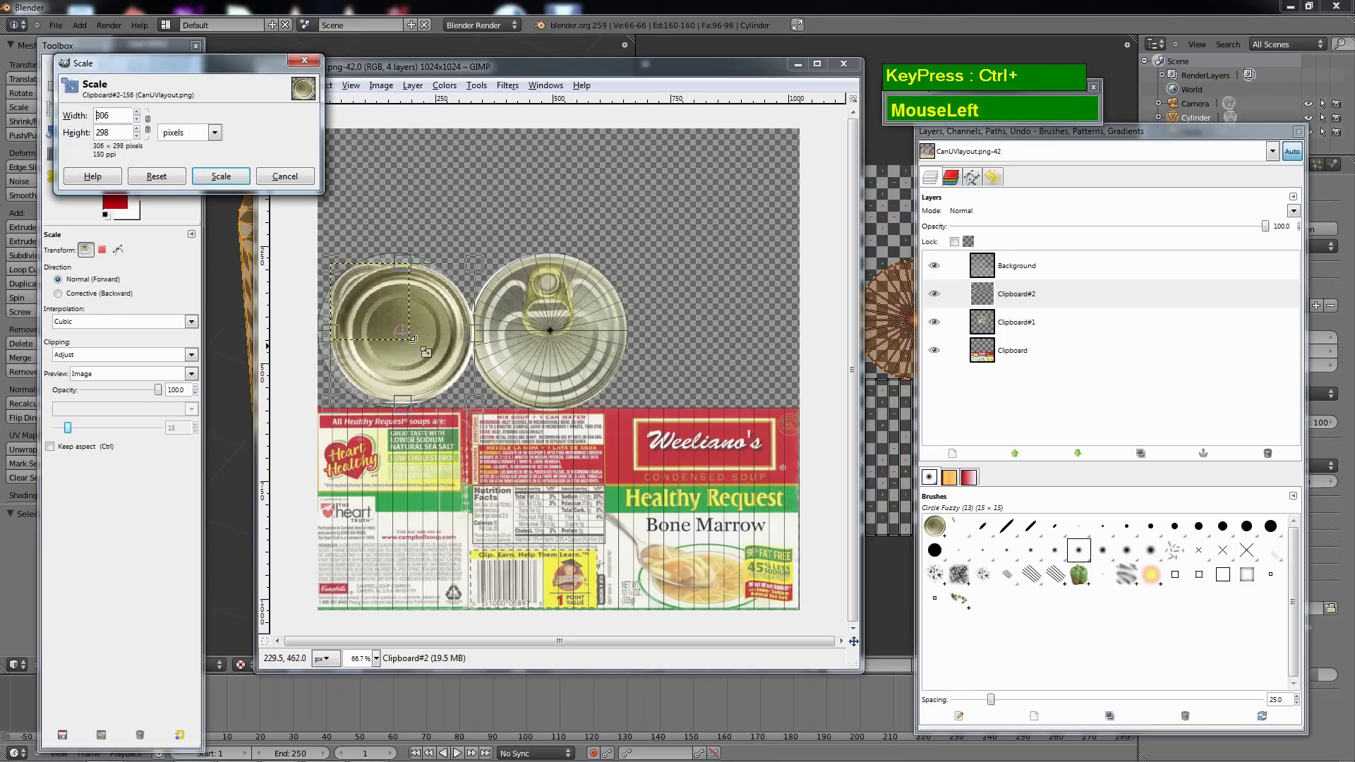
pyautogui.keyDown('ctrl'); pyautogui.moveTo(485, 409); pyautogui.dragTo(458, 412); pyautogui.keyUp('ctrl')
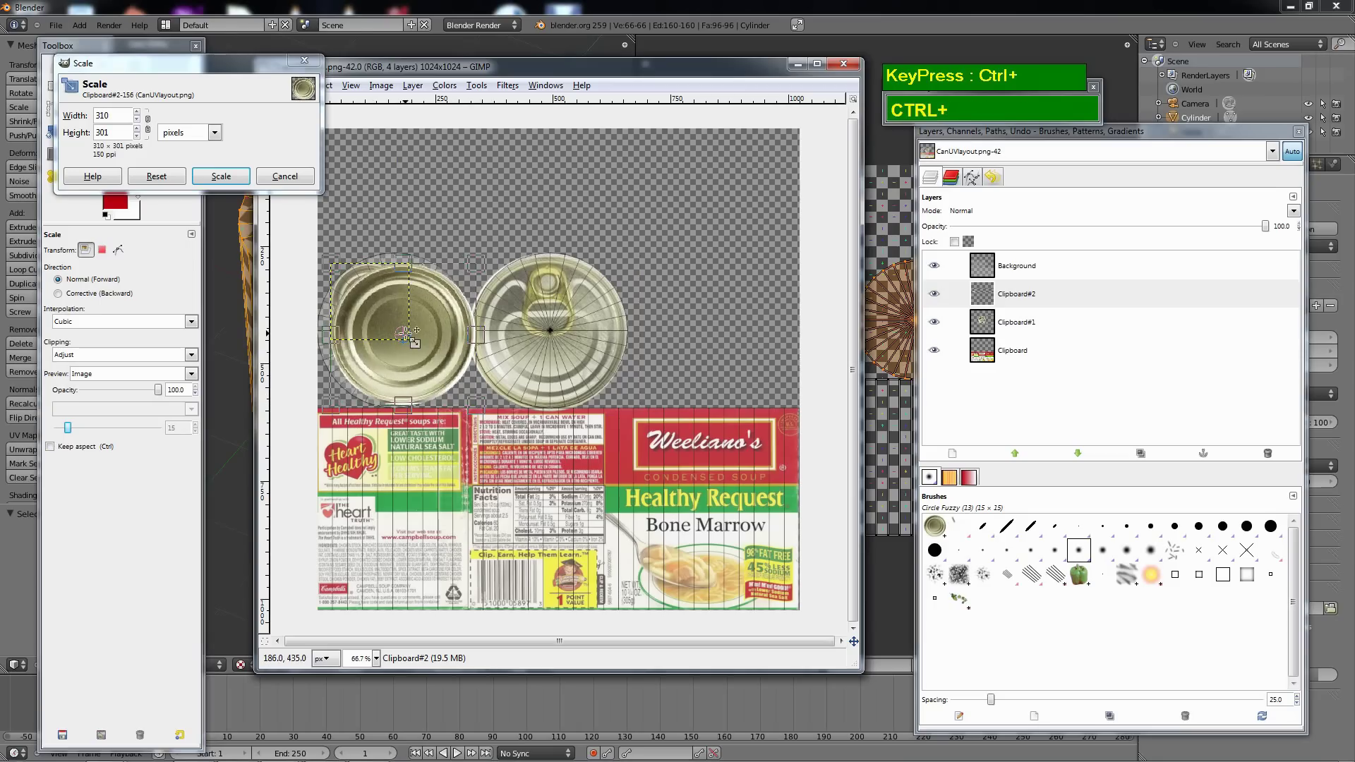
pyautogui.moveTo(402, 331); pyautogui.dragTo(390, 322)
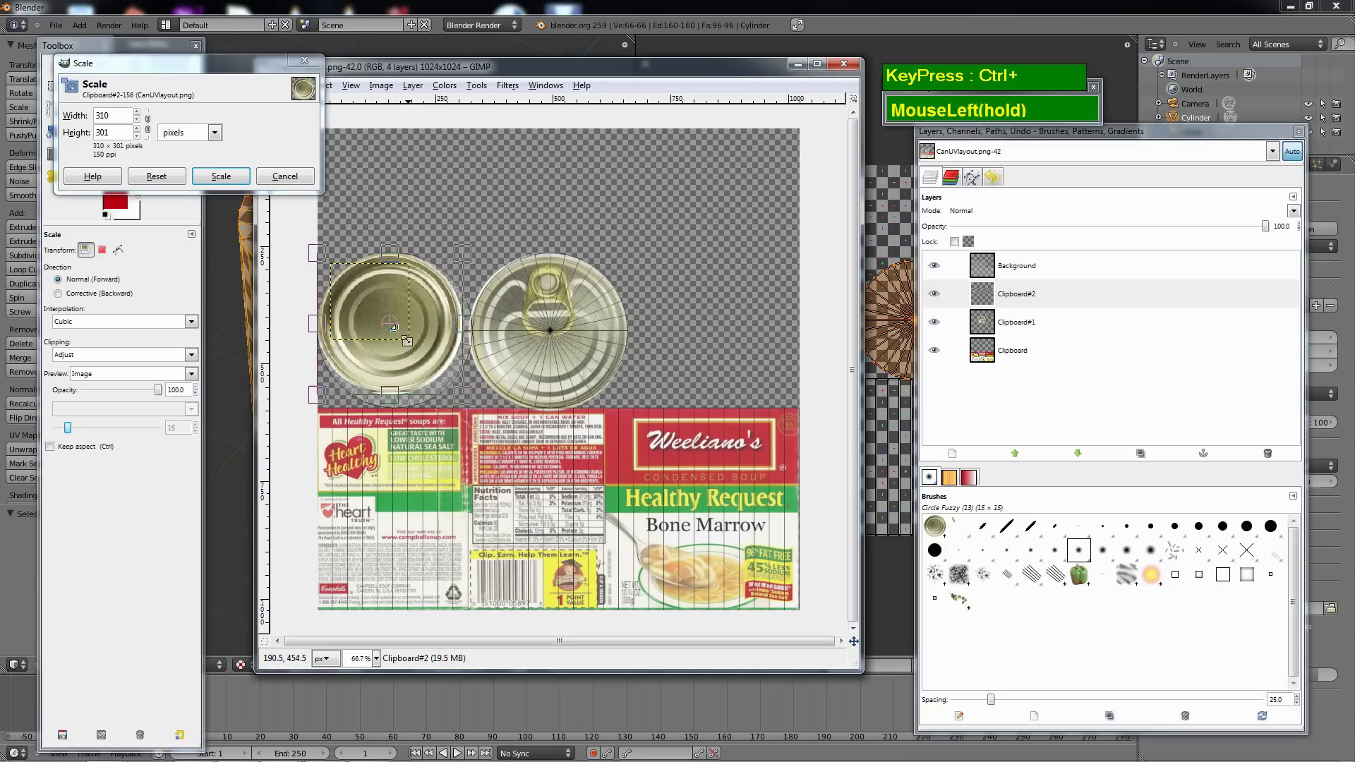
pyautogui.keyDown('ctrl'); pyautogui.moveTo(454, 393); pyautogui.dragTo(460, 398); pyautogui.keyUp('ctrl')
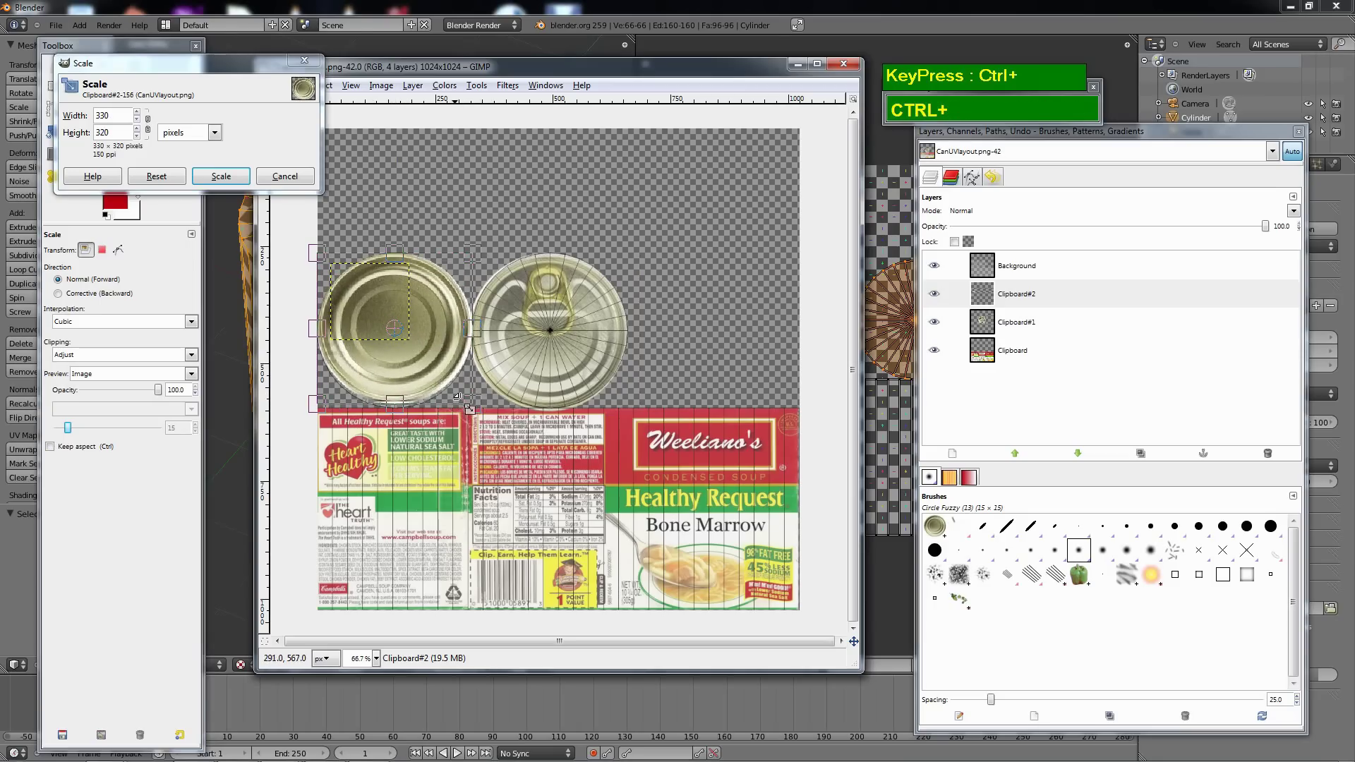
pyautogui.moveTo(394, 330); pyautogui.dragTo(393, 329)
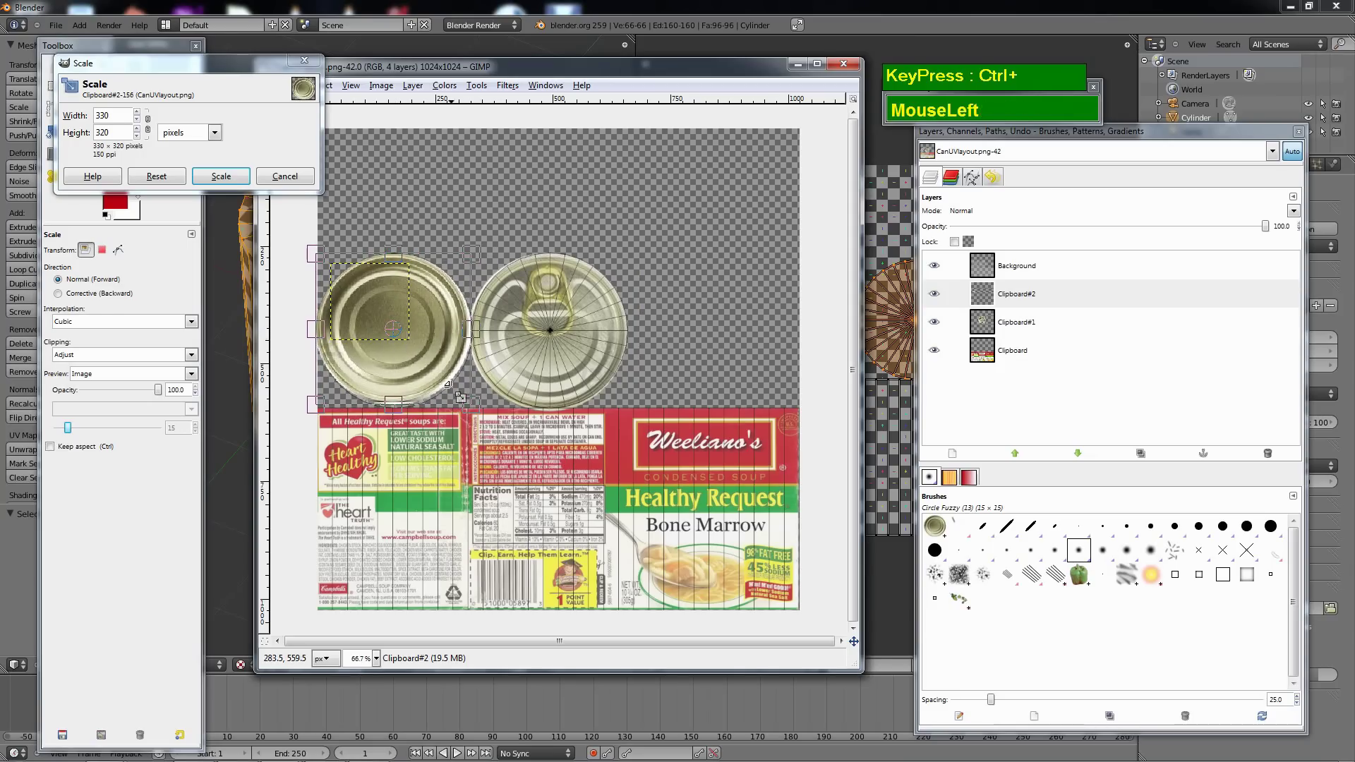
pyautogui.keyDown('ctrl'); pyautogui.moveTo(470, 405); pyautogui.dragTo(473, 408); pyautogui.keyUp('ctrl')
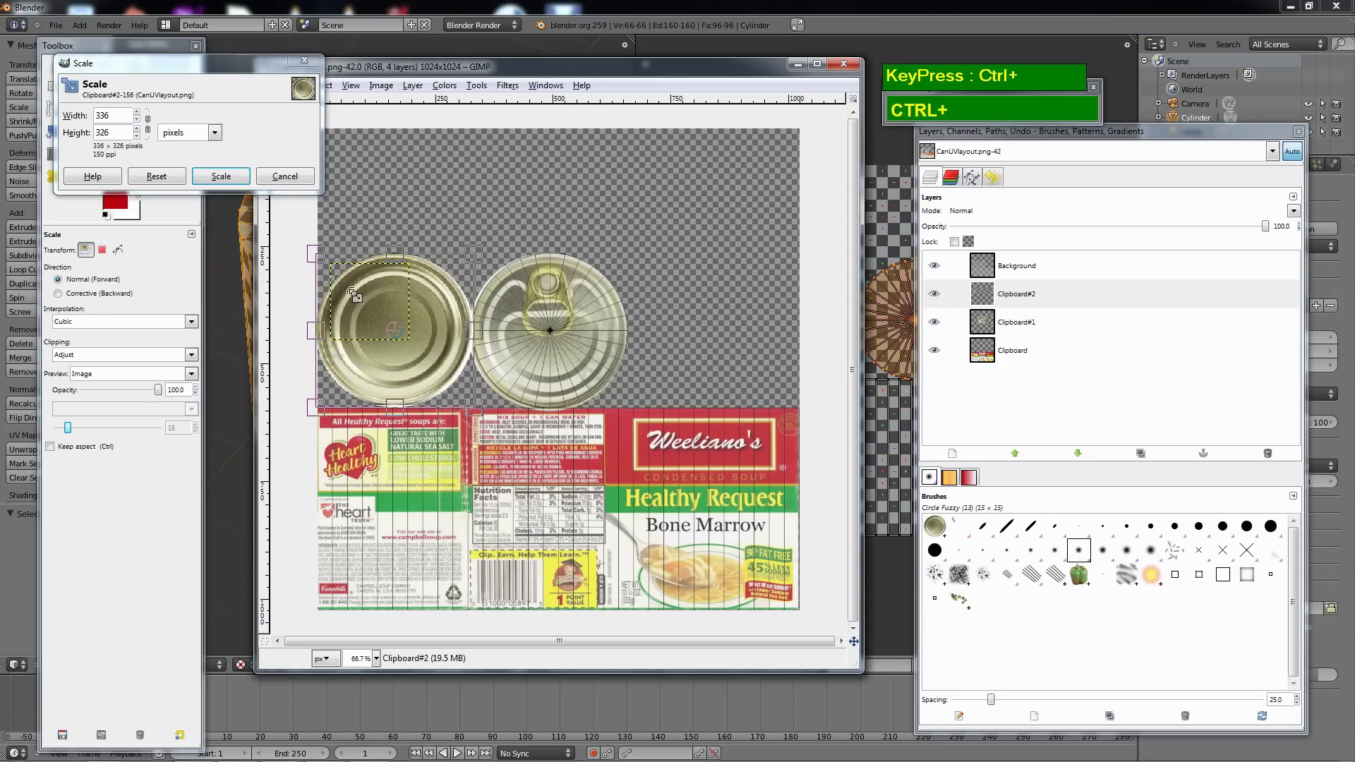
pyautogui.click(225, 179)
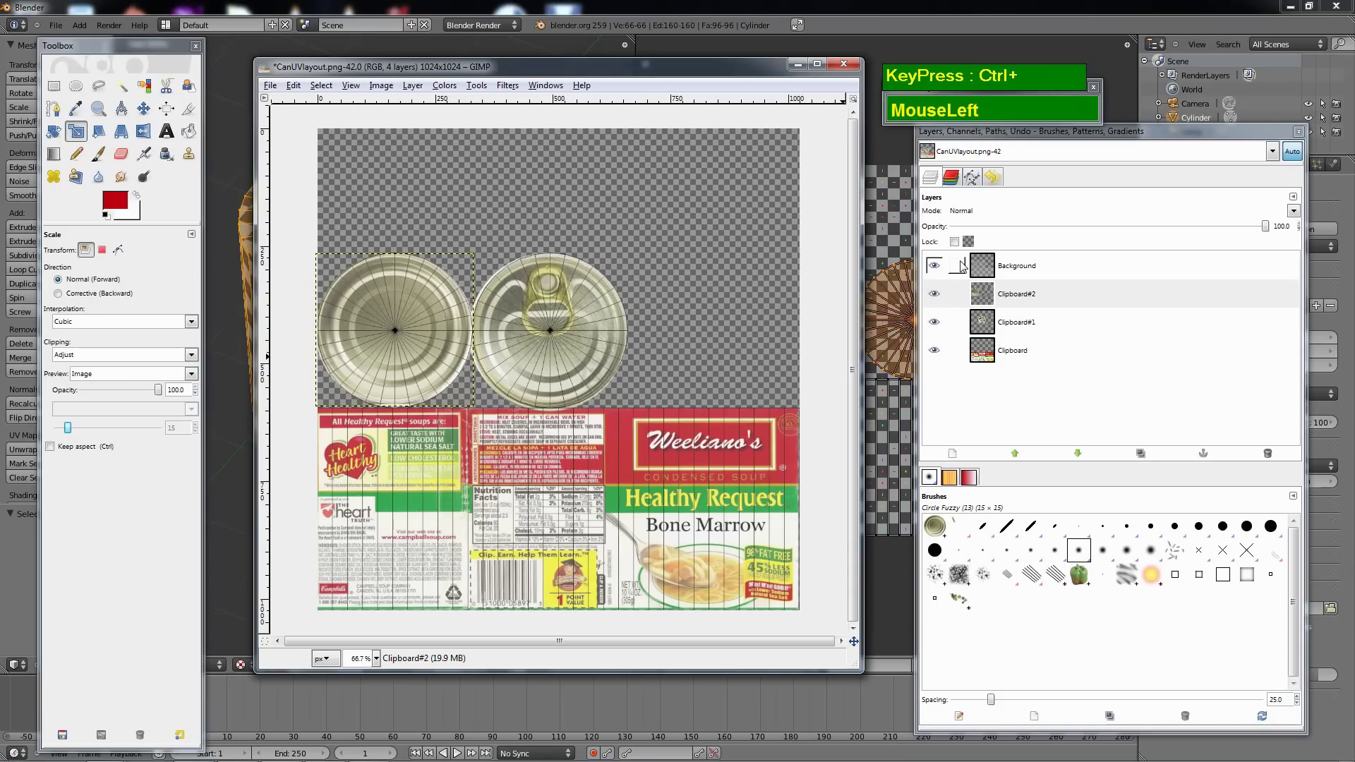
# Hide the Background layer holding the UV wireframe so only the label and can ends show.
pyautogui.click(933, 264)
pyautogui.click(1027, 272)
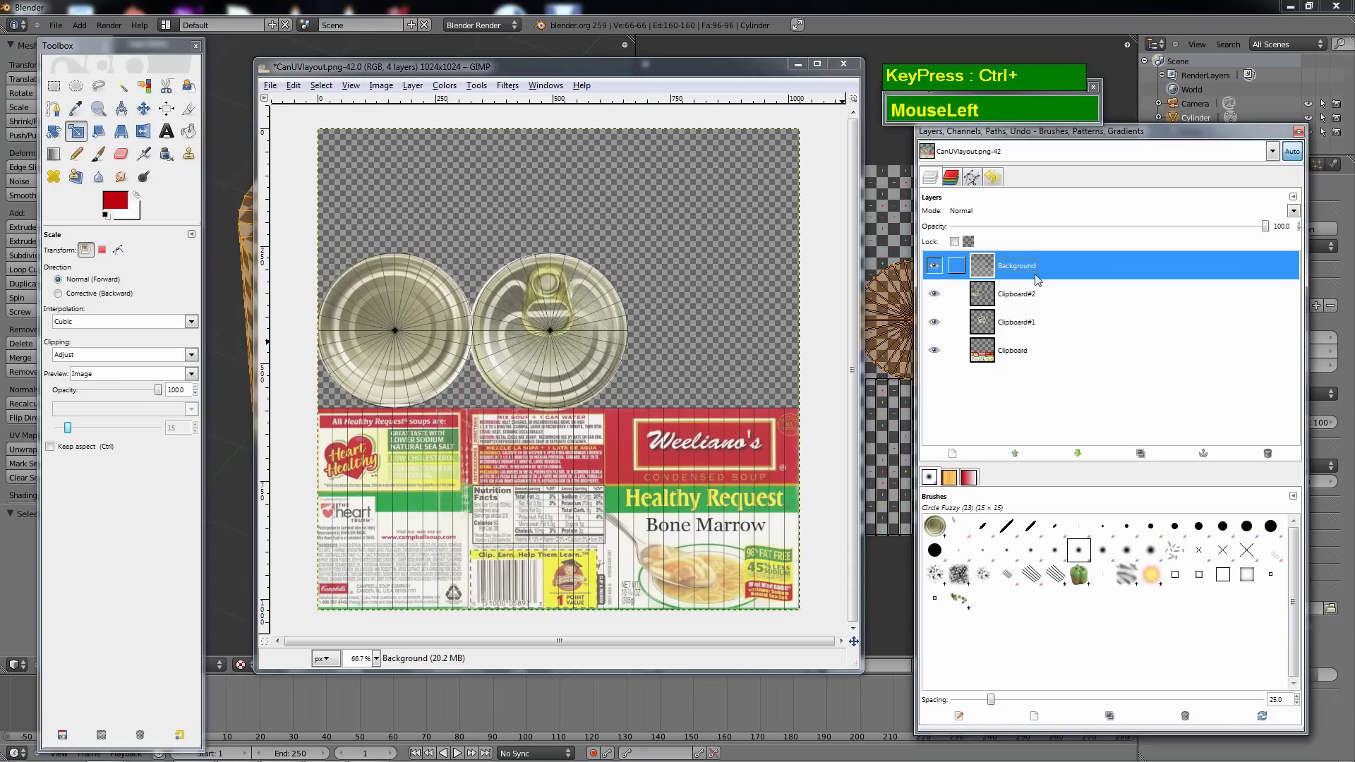
pyautogui.click(934, 265)
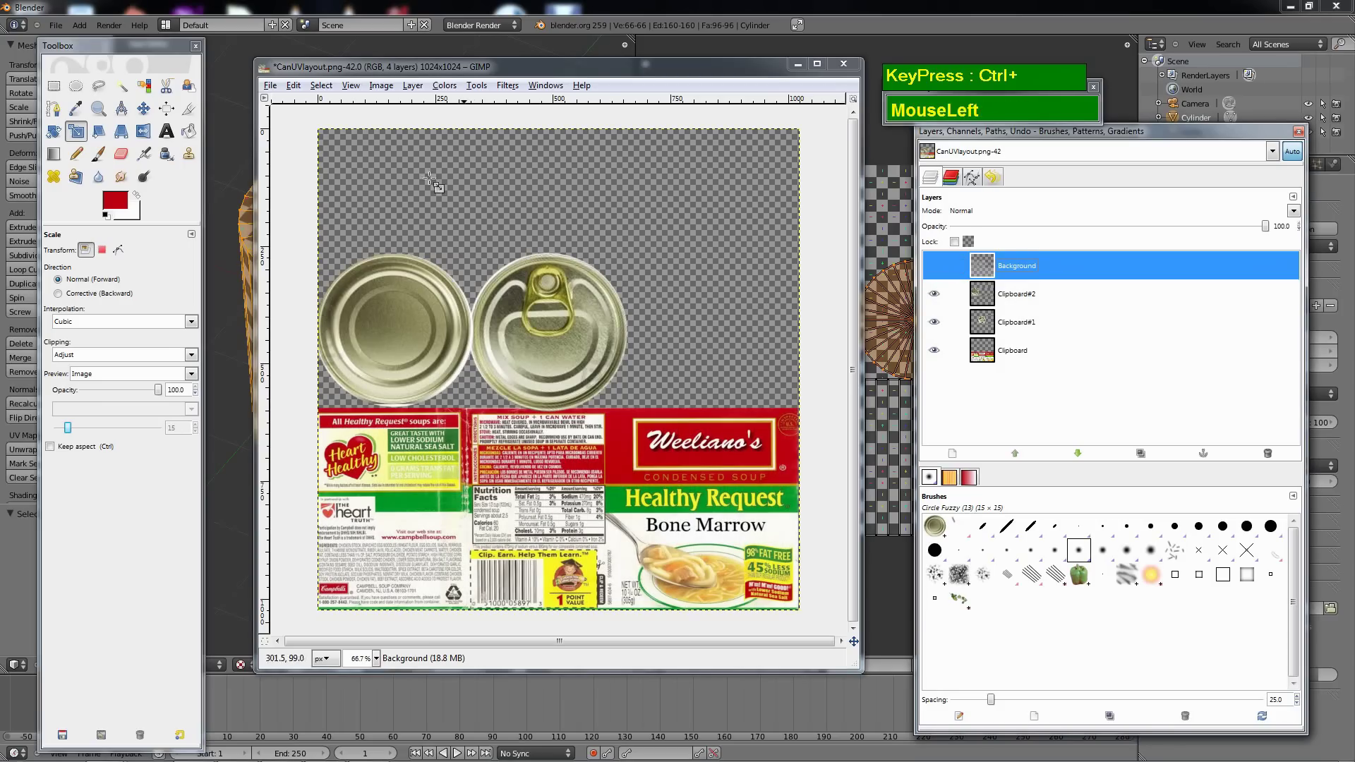
# Save a flattened JPEG copy of the texture as CanUVlayout.jpg in the Images folder at quality 85.
pyautogui.click(270, 86)
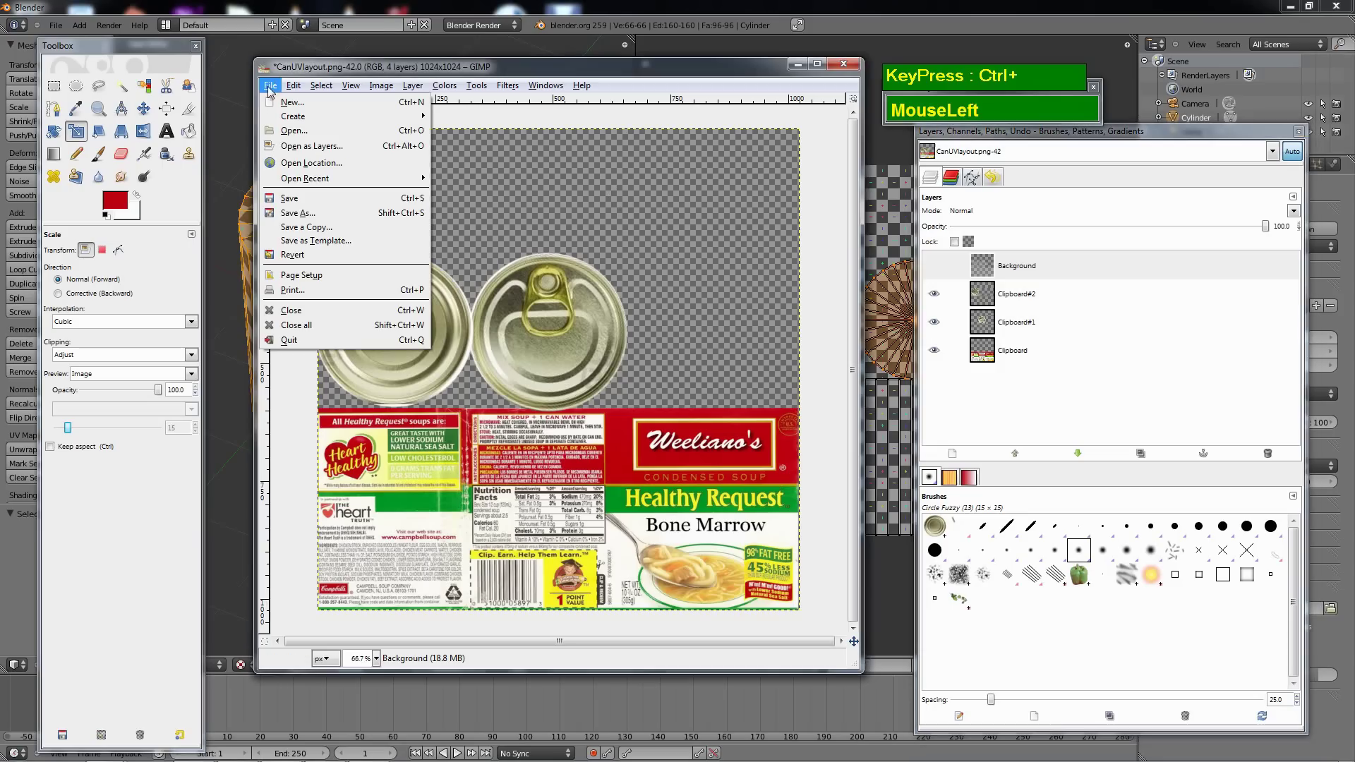
pyautogui.click(309, 214)
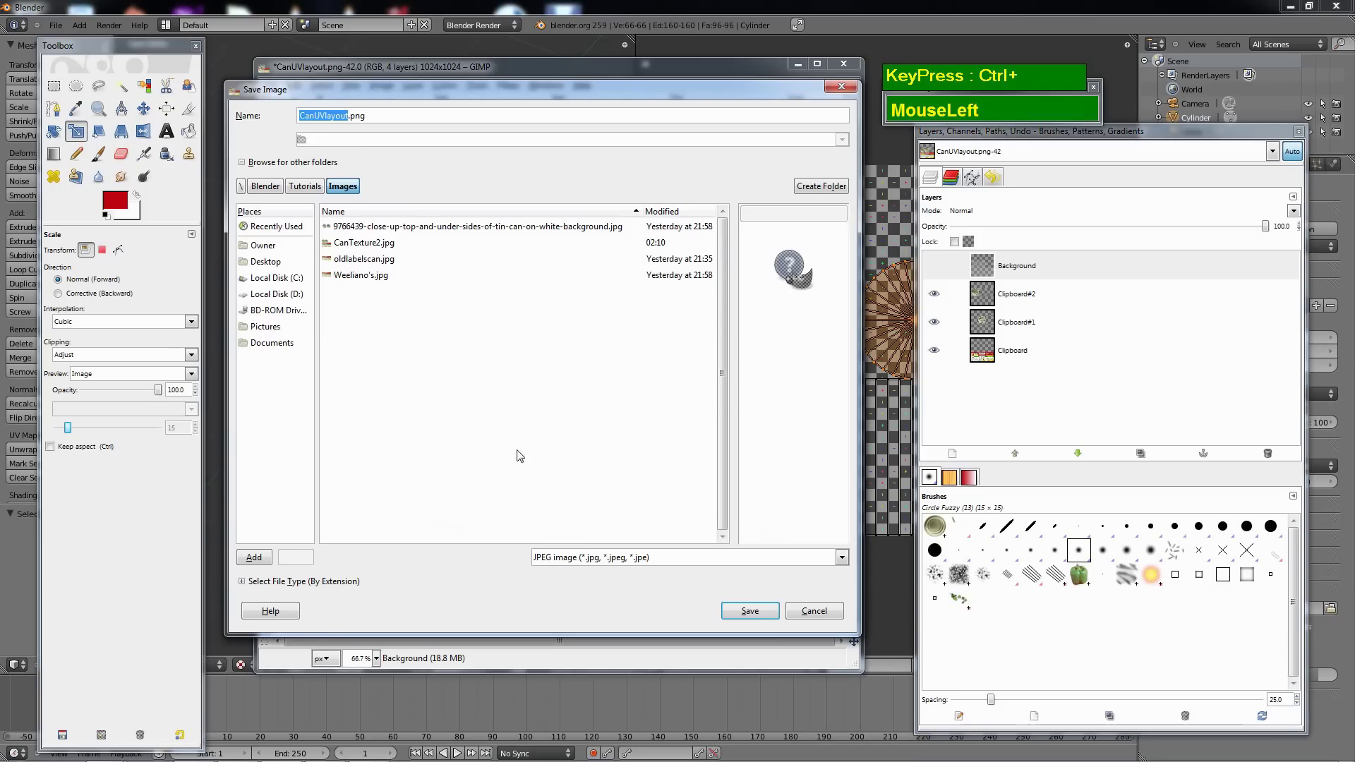
pyautogui.click(242, 582)
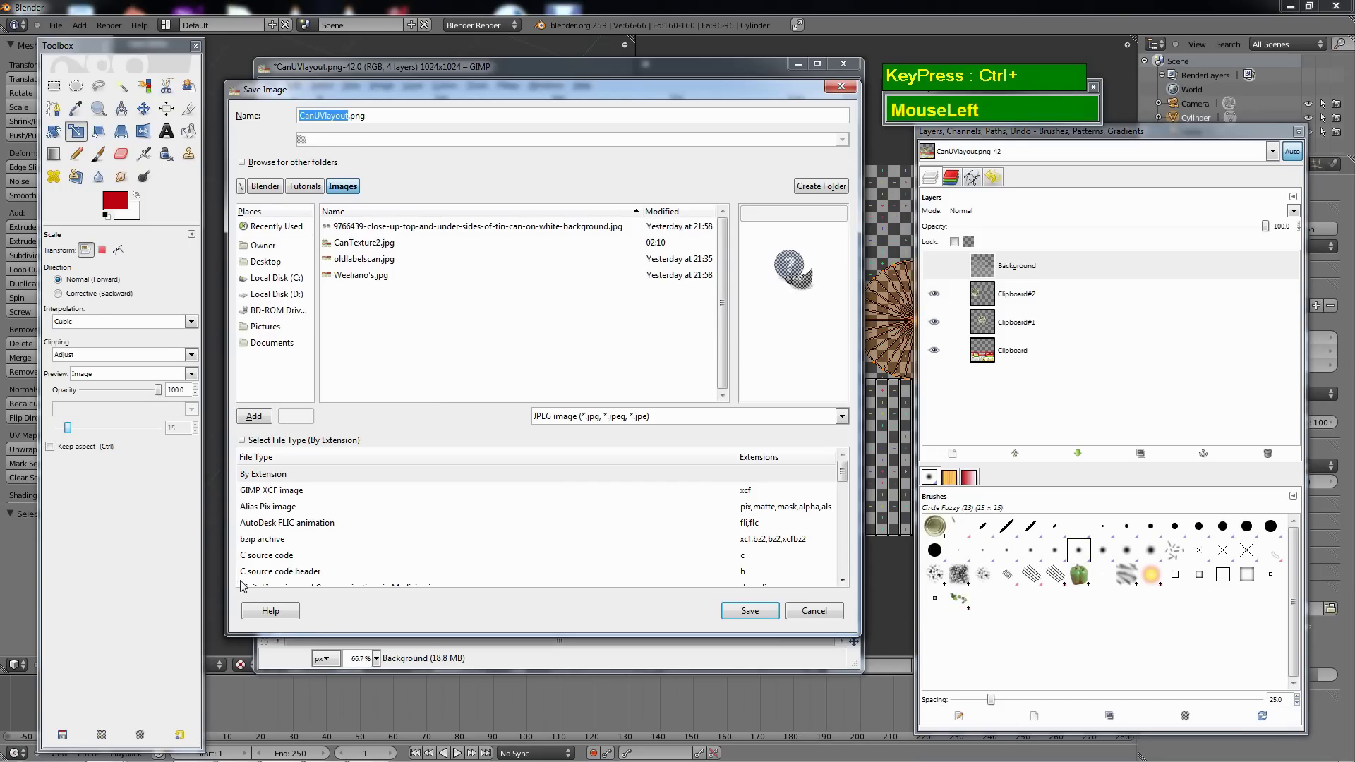
pyautogui.scroll(-3, 297, 536)
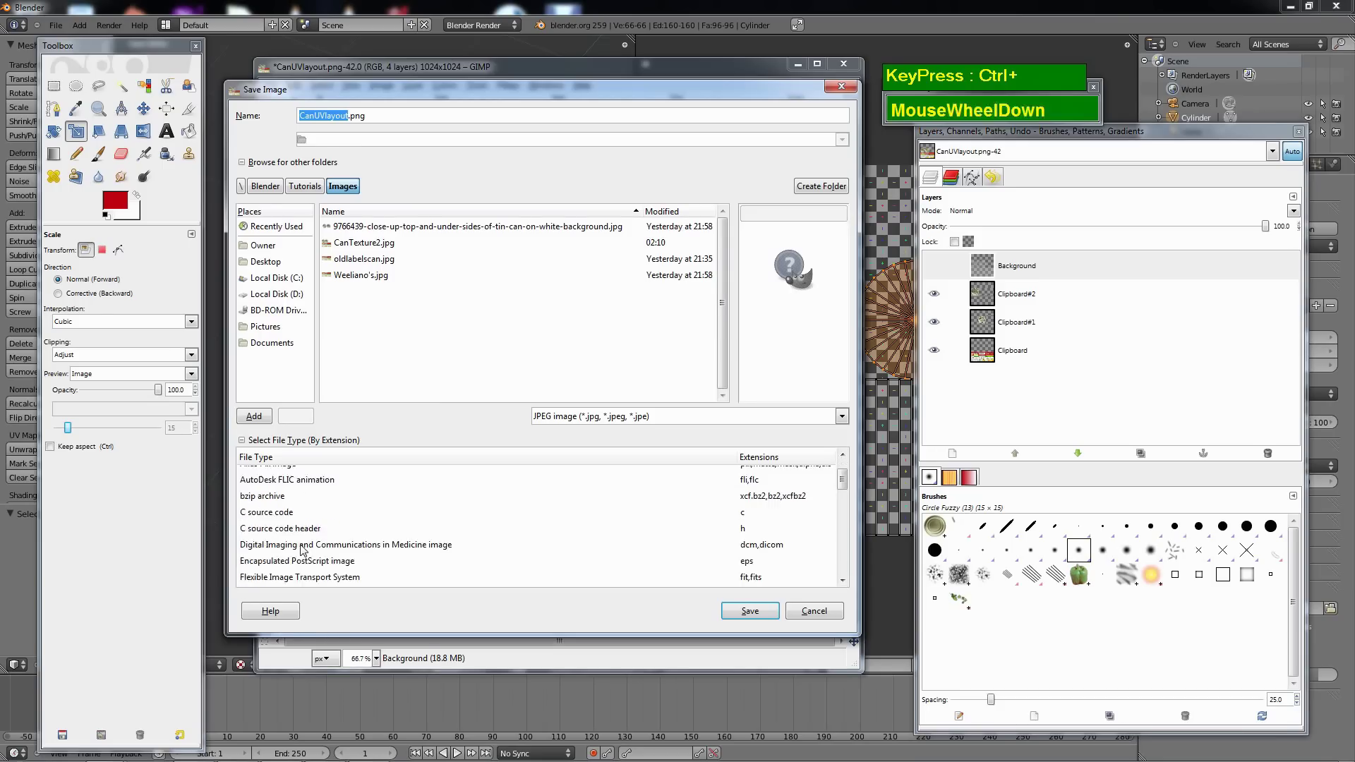
pyautogui.scroll(-2, 301, 553)
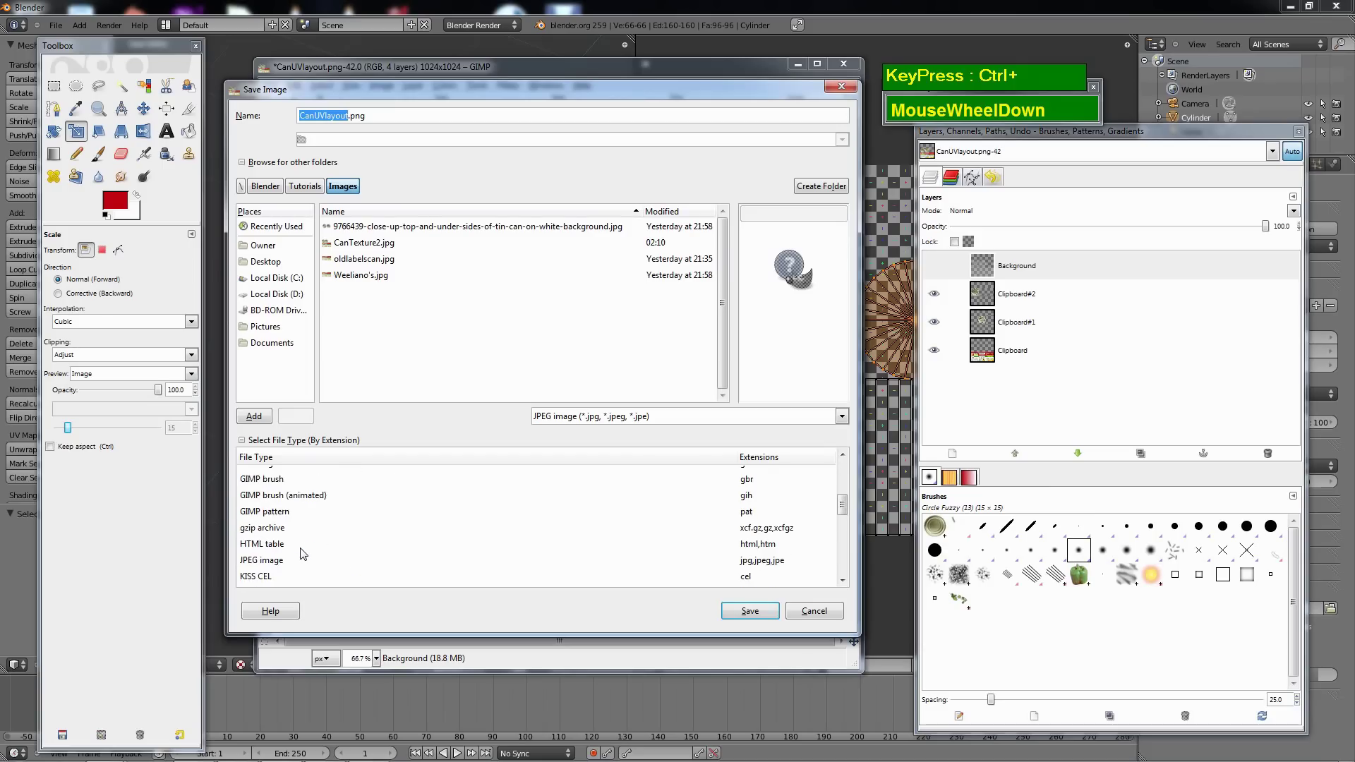
pyautogui.scroll(2, 301, 553)
pyautogui.scroll(-2, 303, 555)
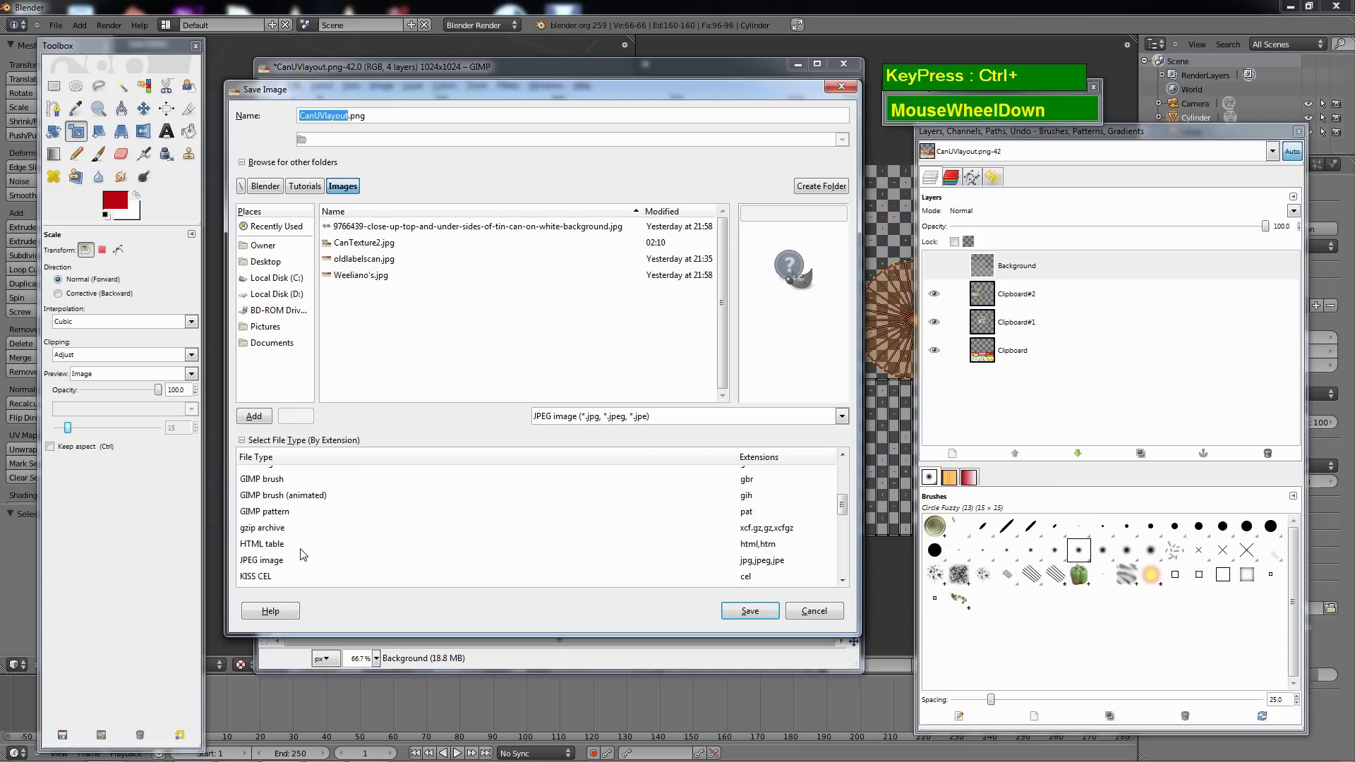
pyautogui.click(262, 562)
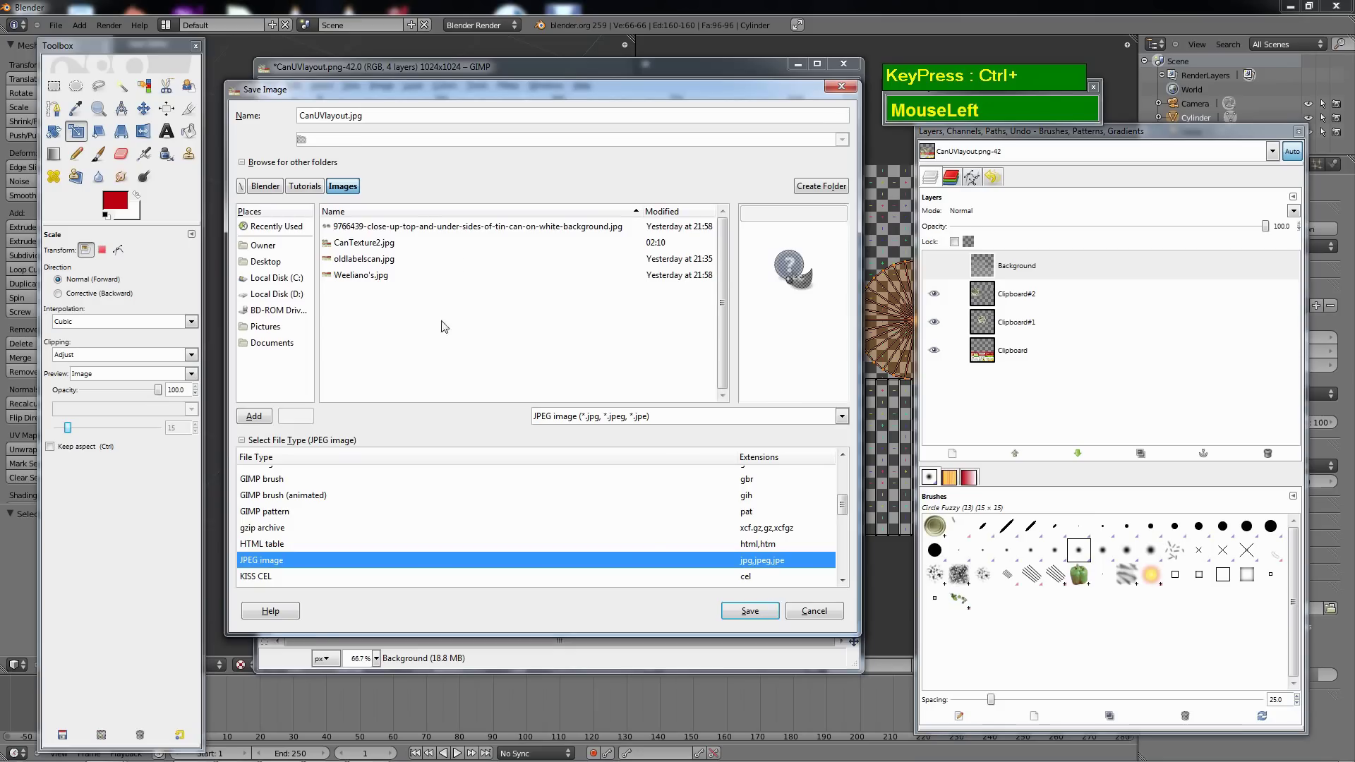
pyautogui.click(747, 617)
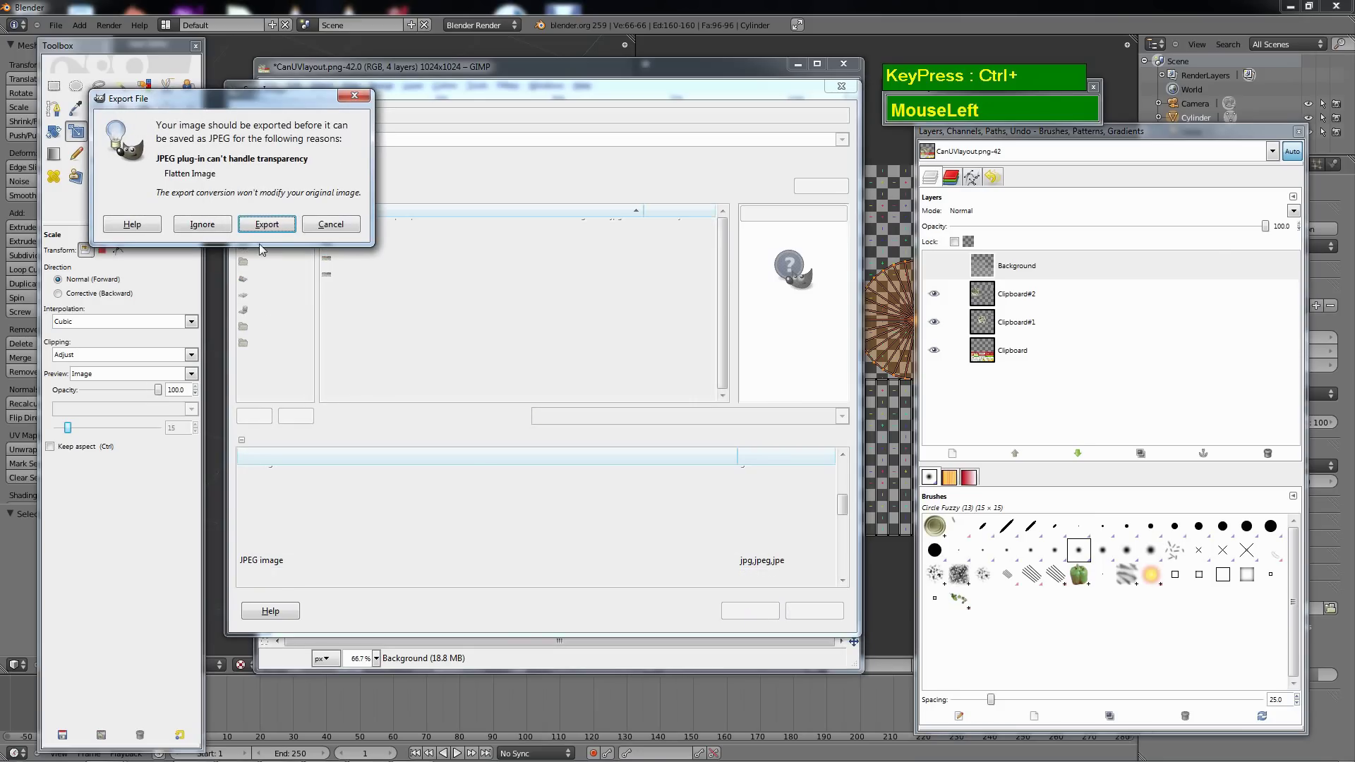
pyautogui.click(277, 229)
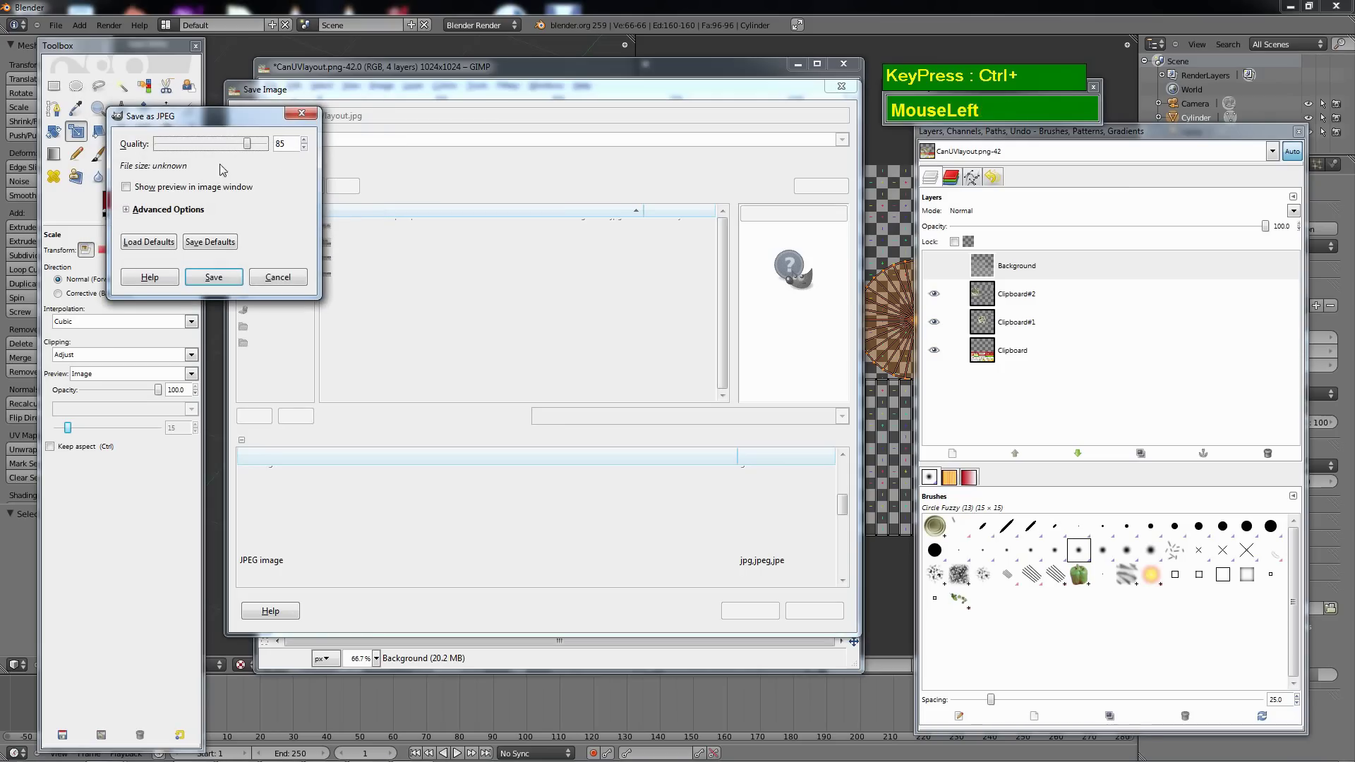
pyautogui.click(213, 276)
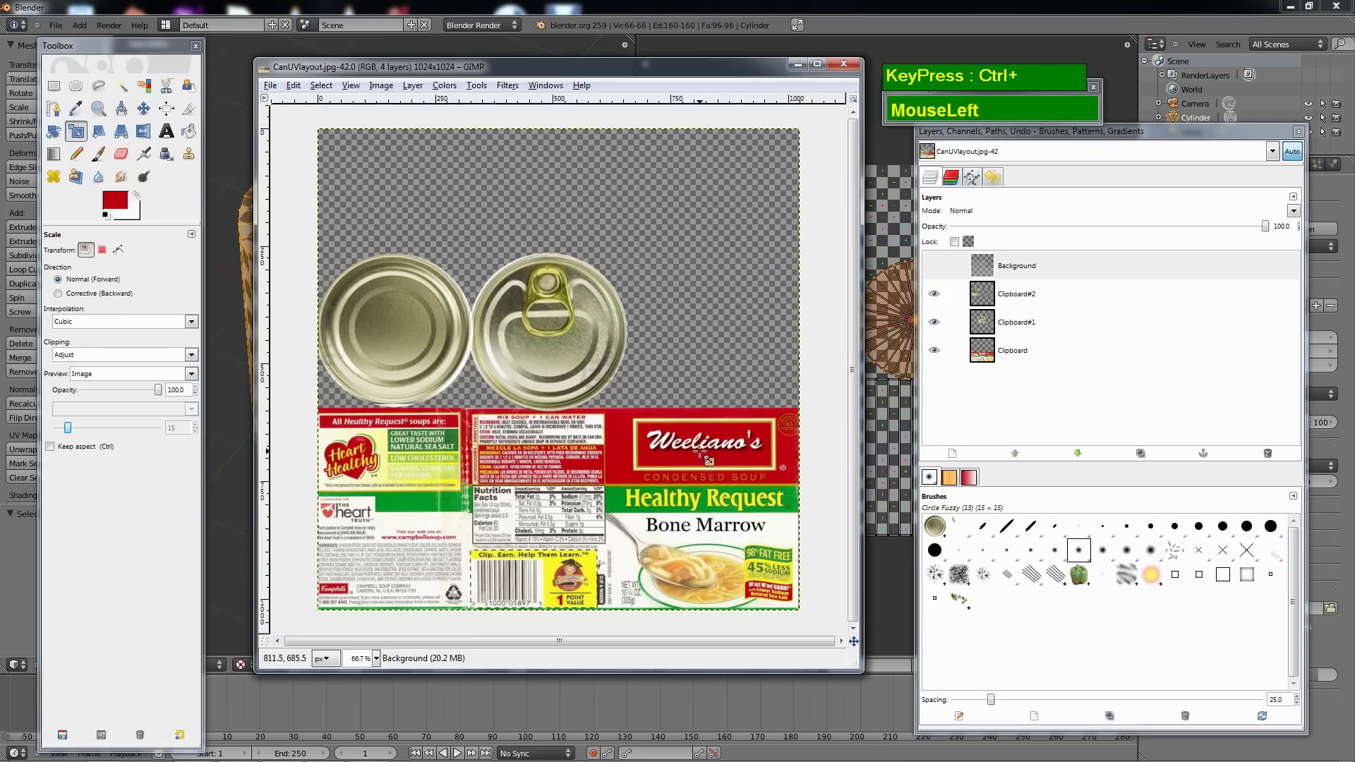
# Switch to Blender and open CanUVlayout.jpg from D:\Blender\Tutorials\Images in the UV editor.
pyautogui.click(798, 63)
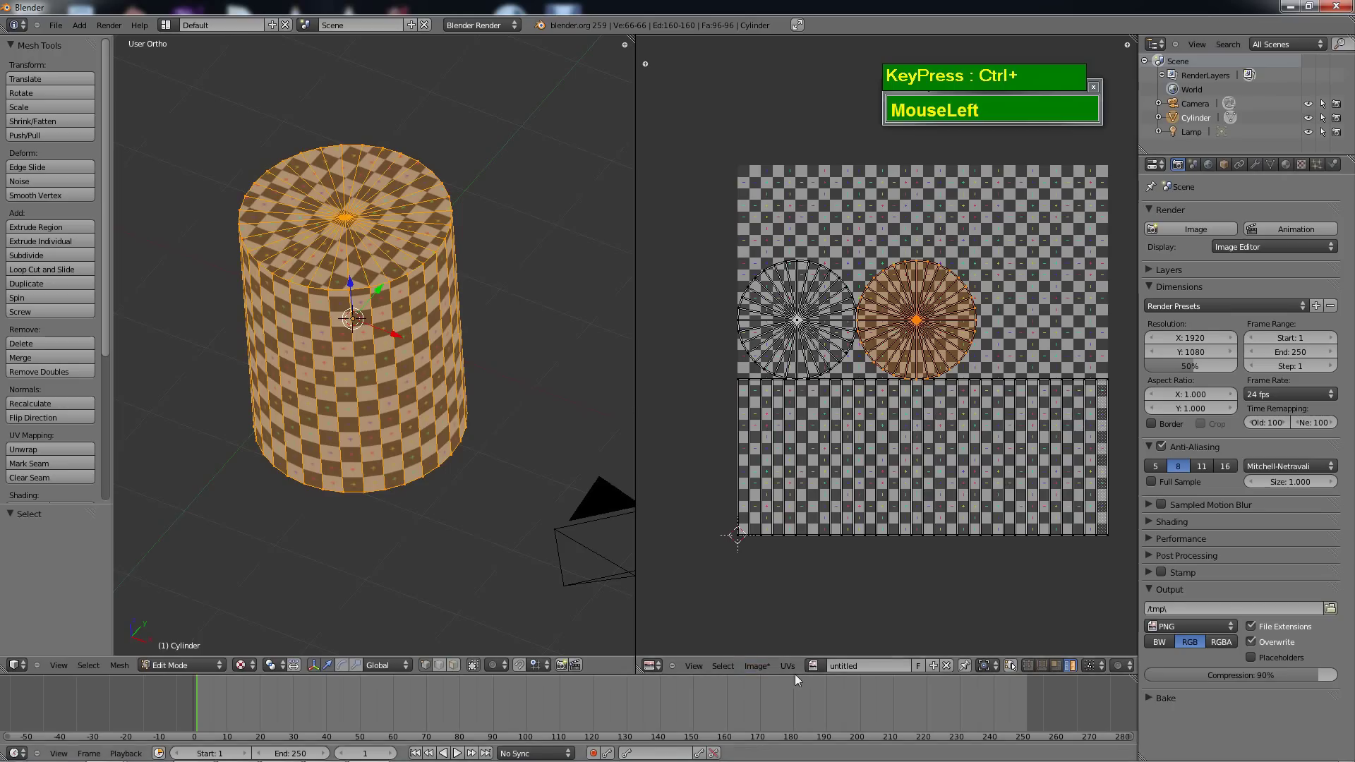
pyautogui.click(759, 666)
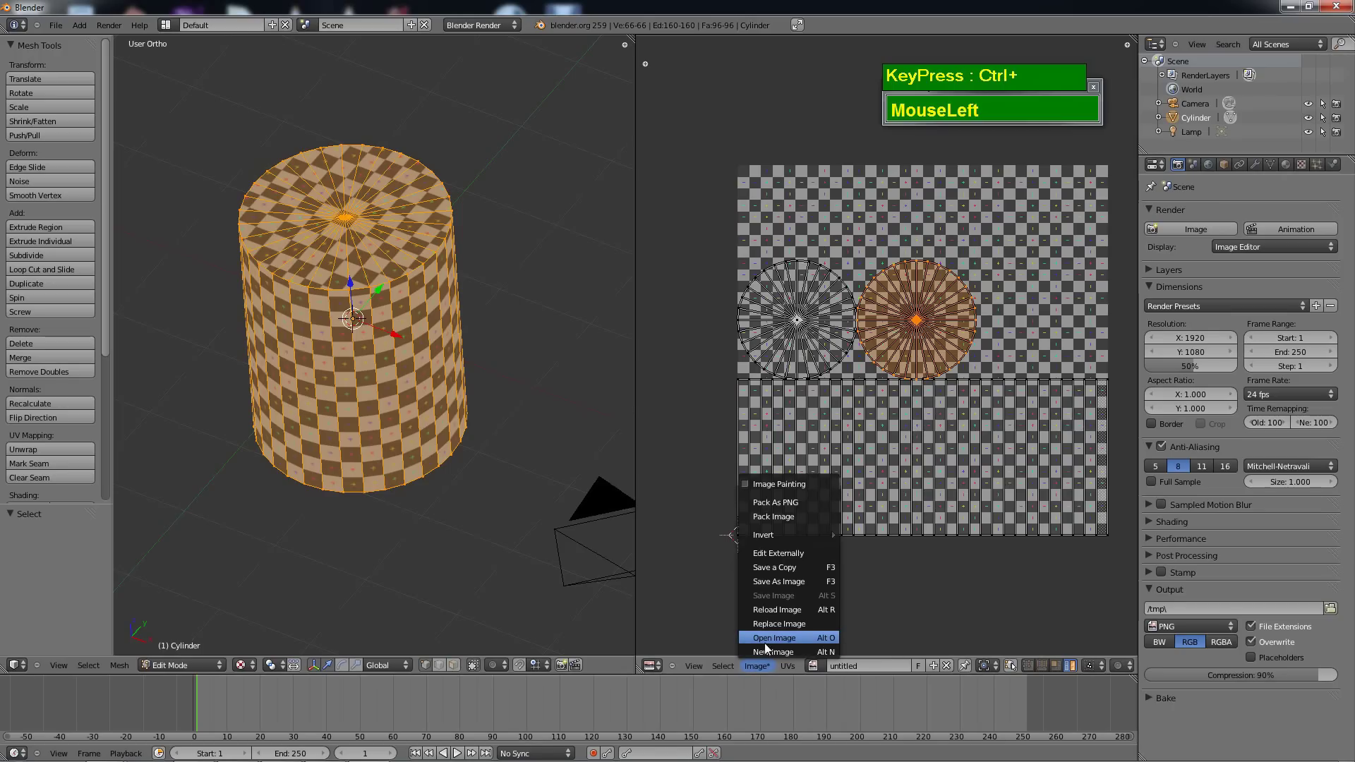
pyautogui.click(764, 639)
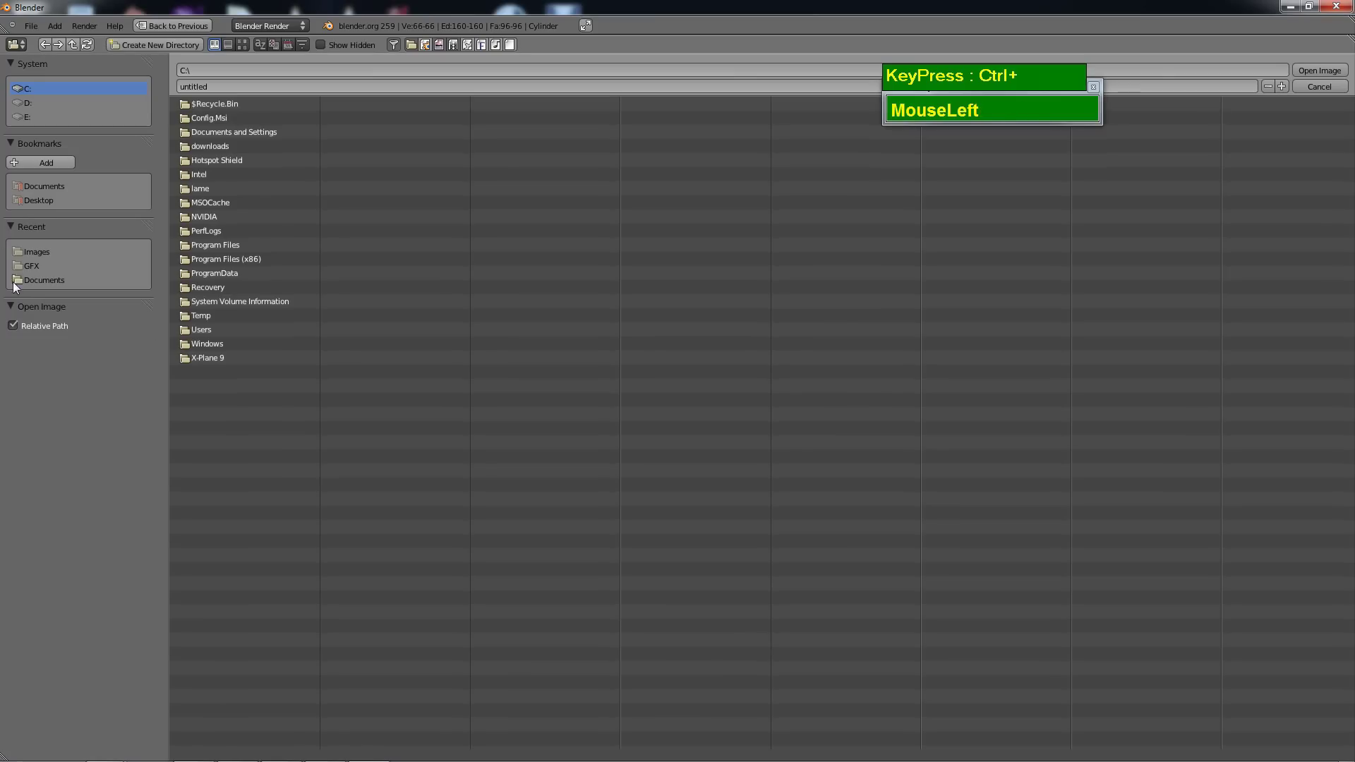
pyautogui.click(36, 104)
pyautogui.click(206, 116)
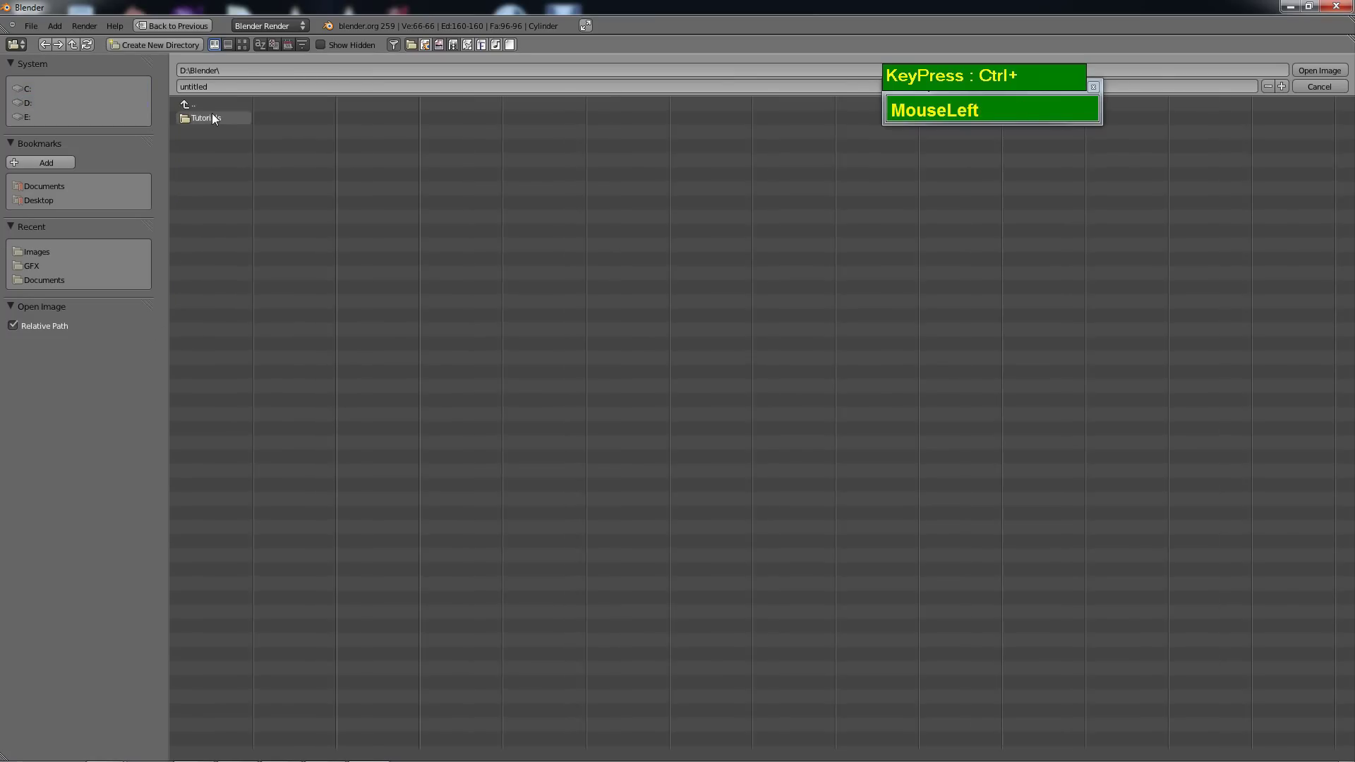
pyautogui.click(212, 114)
pyautogui.click(205, 119)
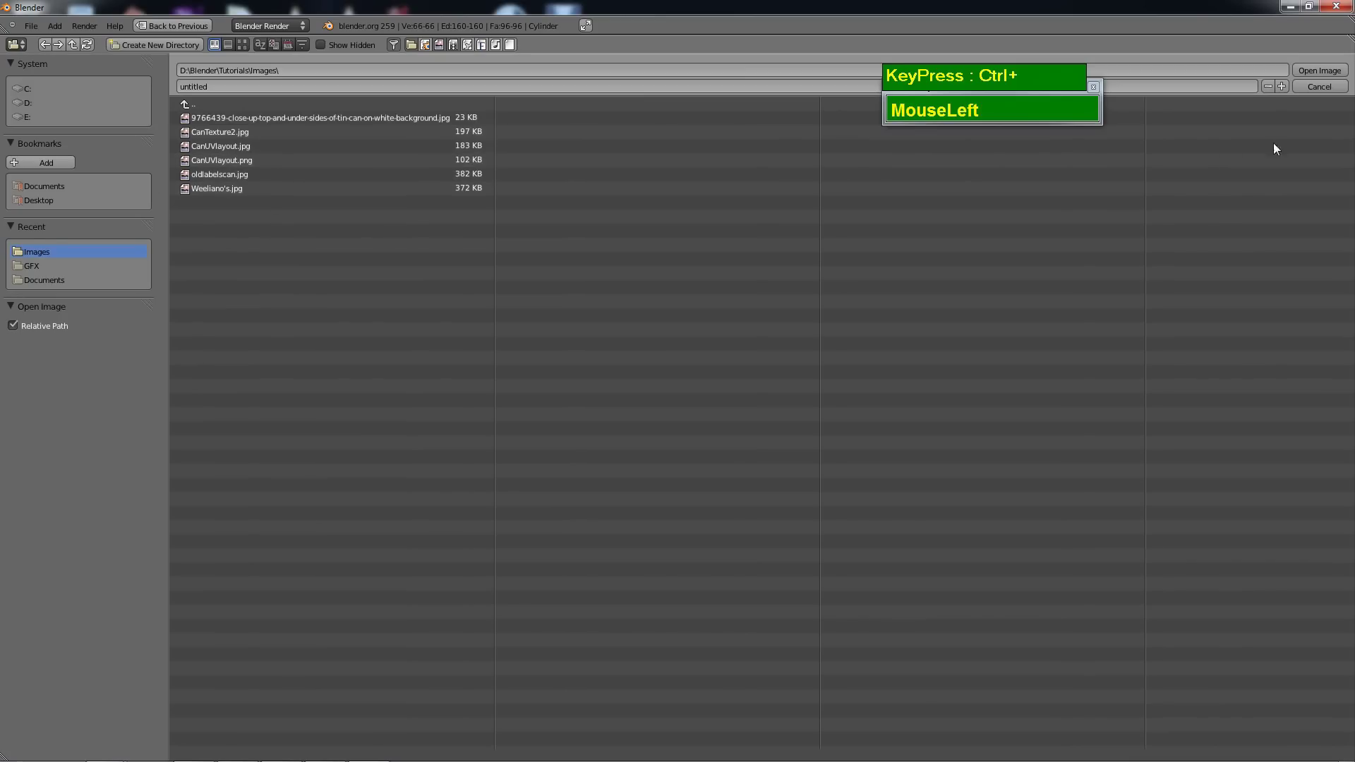
pyautogui.click(255, 134)
pyautogui.moveTo(251, 147); pyautogui.dragTo(287, 153)
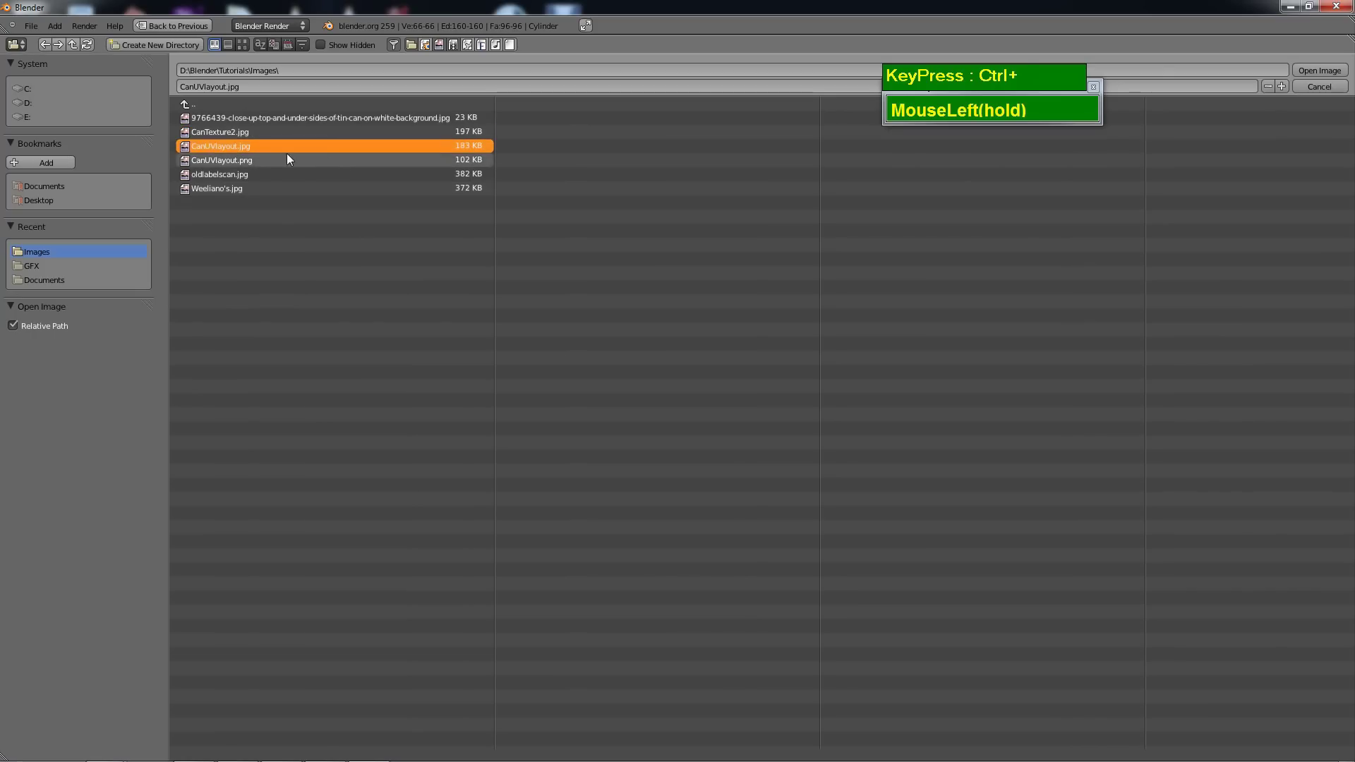
pyautogui.click(237, 157)
pyautogui.click(238, 144)
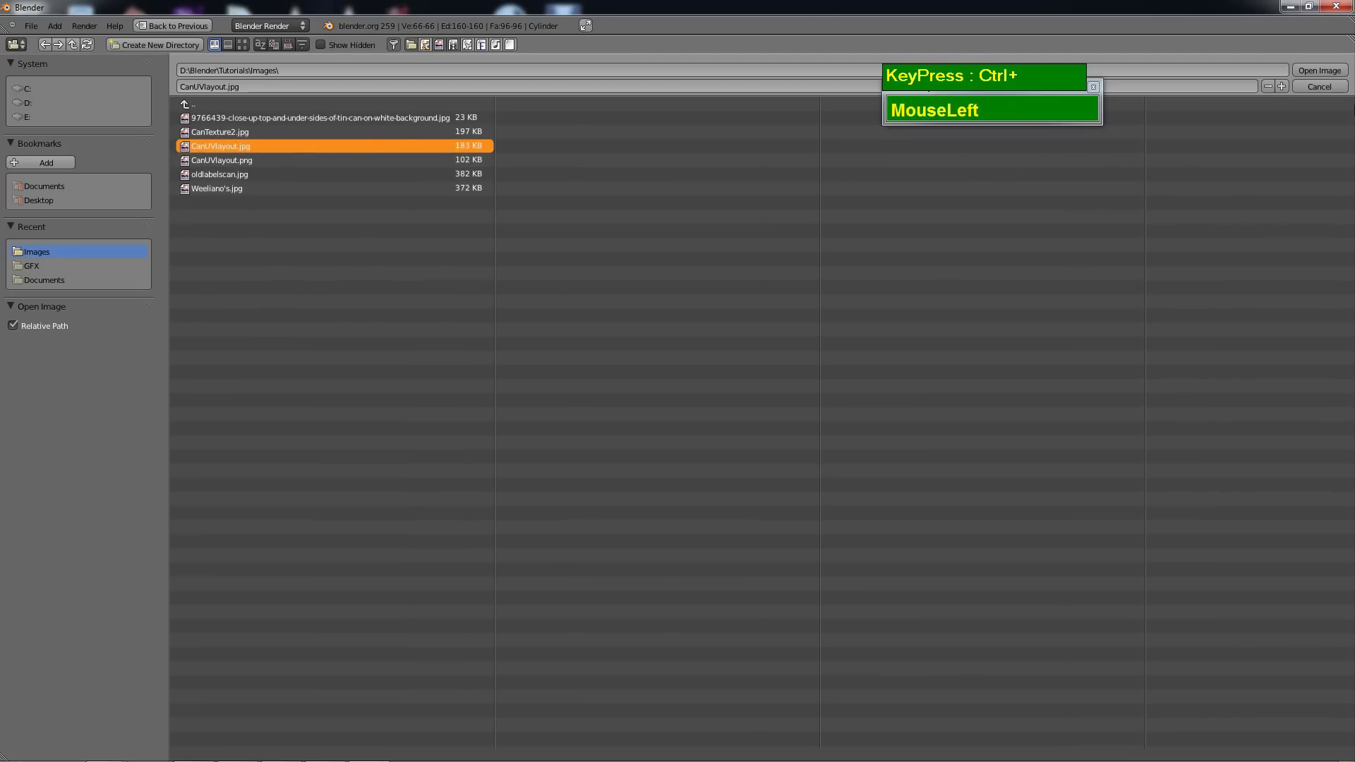
pyautogui.click(1327, 73)
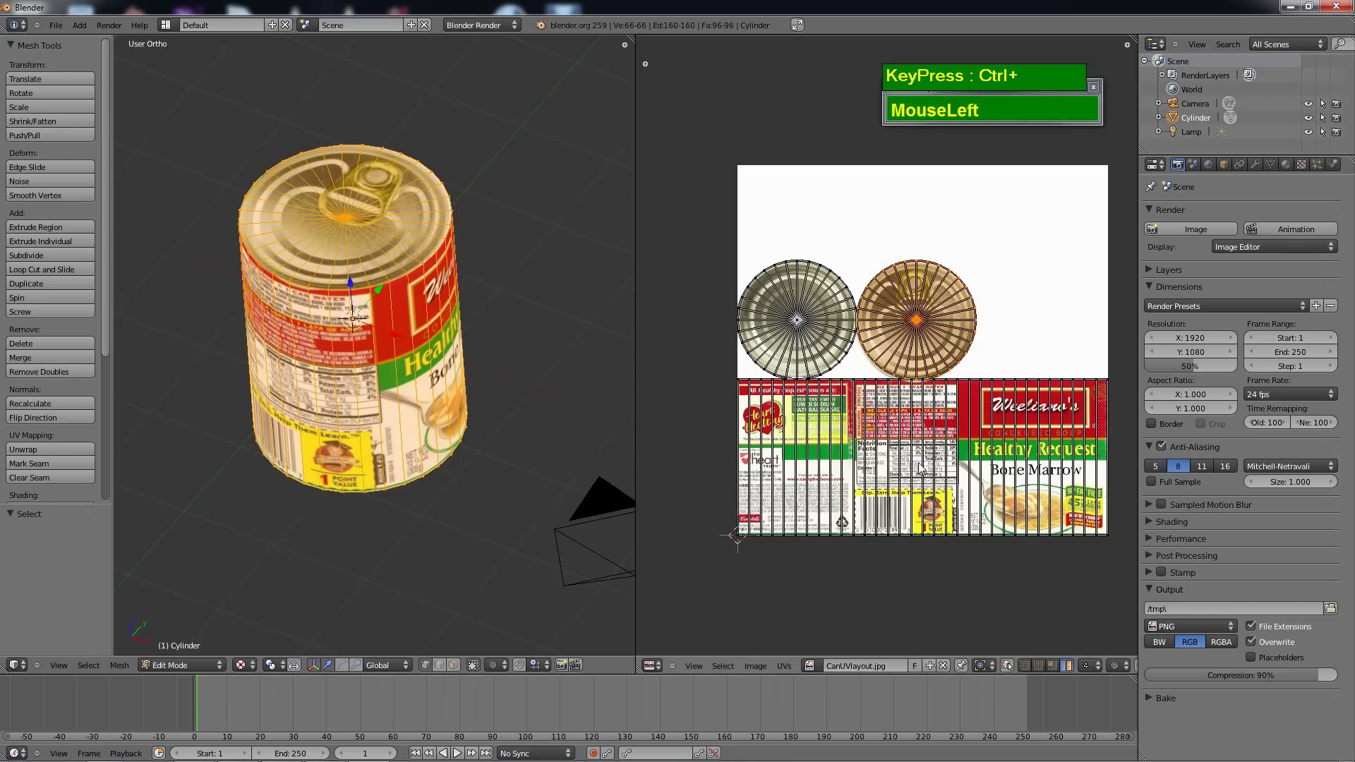
# Render the can from the camera view, then close the render.
pyautogui.moveTo(490, 381); pyautogui.dragTo(363, 486, button='middle')
pyautogui.press('KP_0')
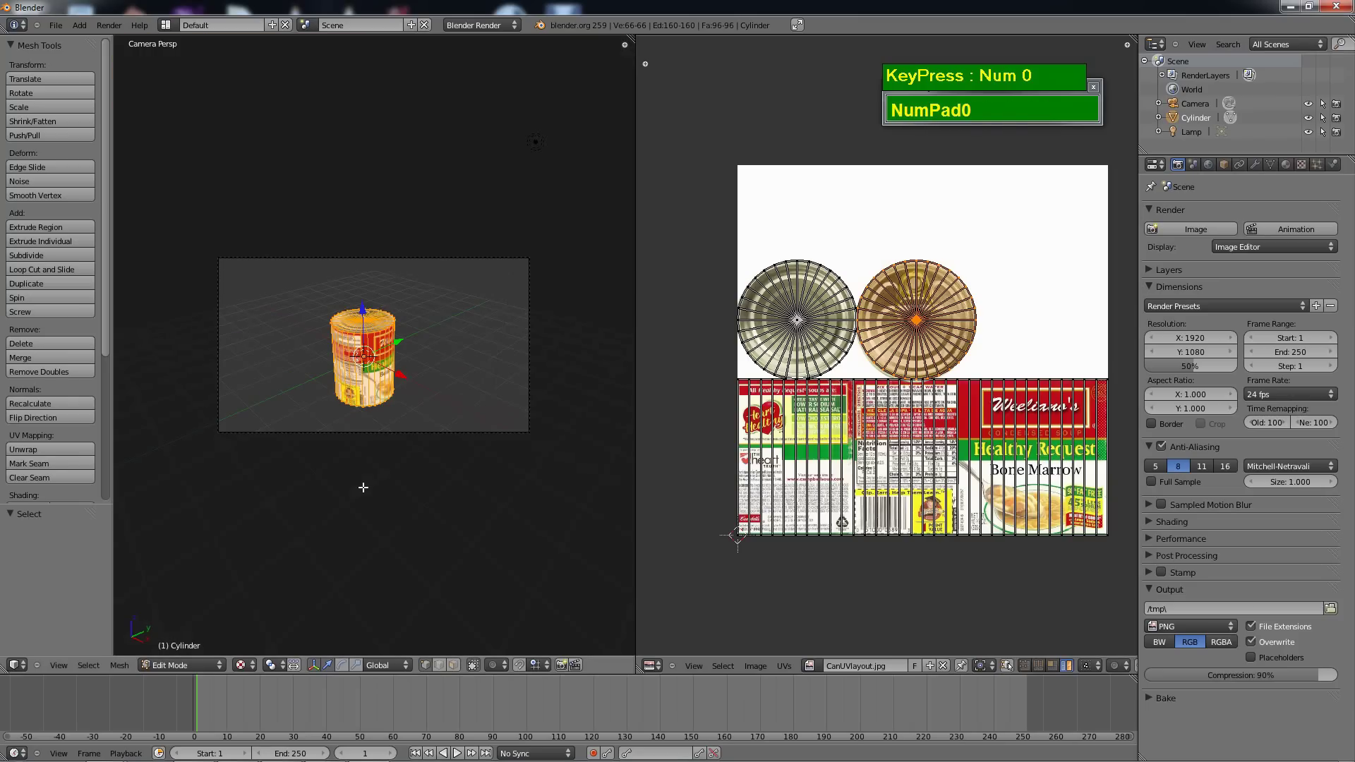
pyautogui.press('F12')
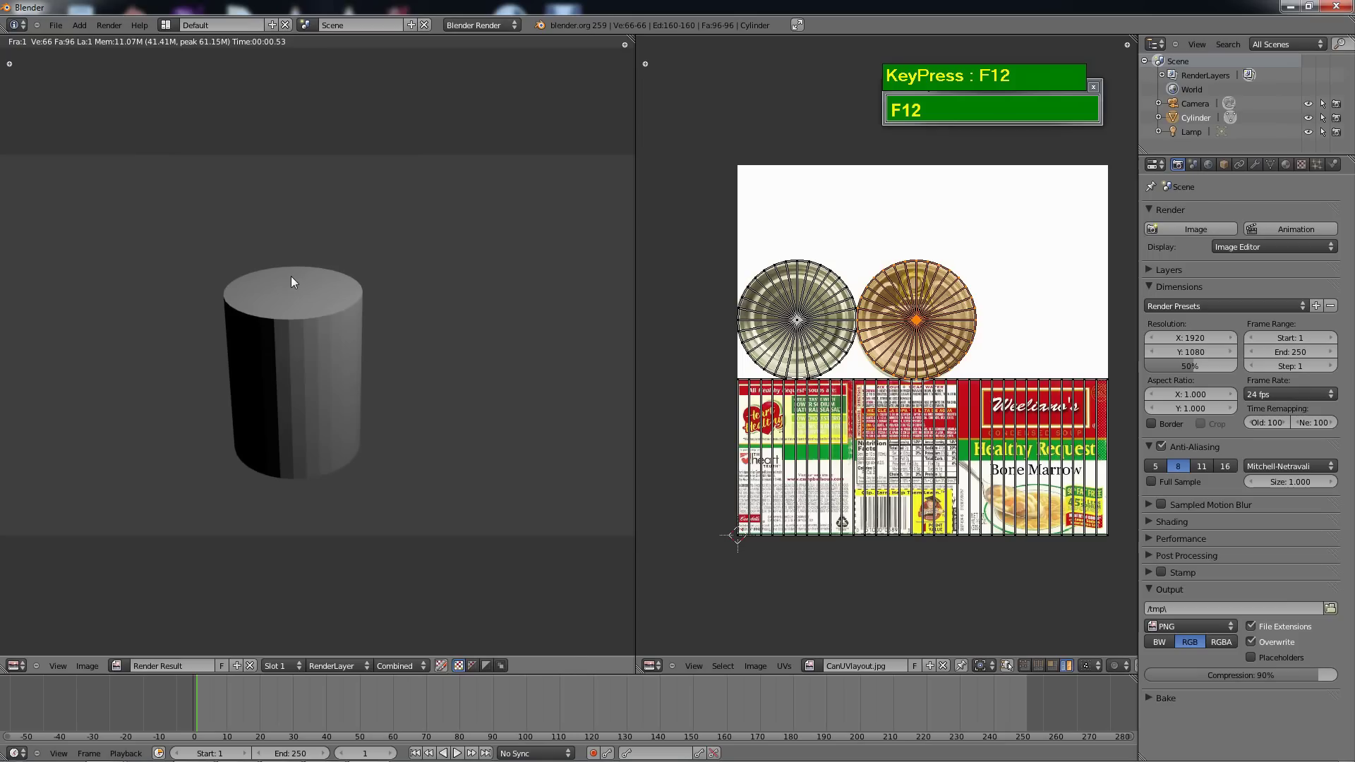
pyautogui.press('Escape')
# Return the can to Object Mode and add a new material to it.
pyautogui.scroll(4, 292, 276)
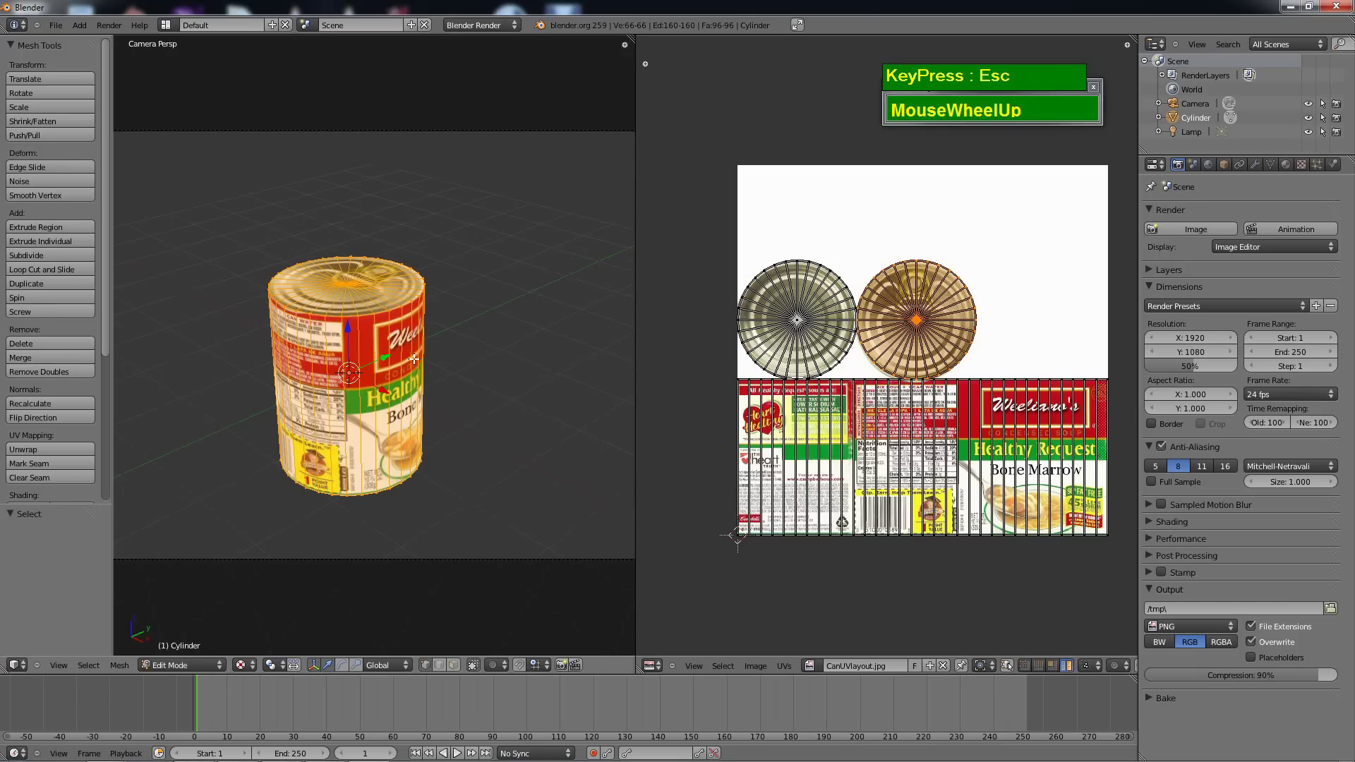
pyautogui.press('Tab')
pyautogui.rightClick(421, 351)
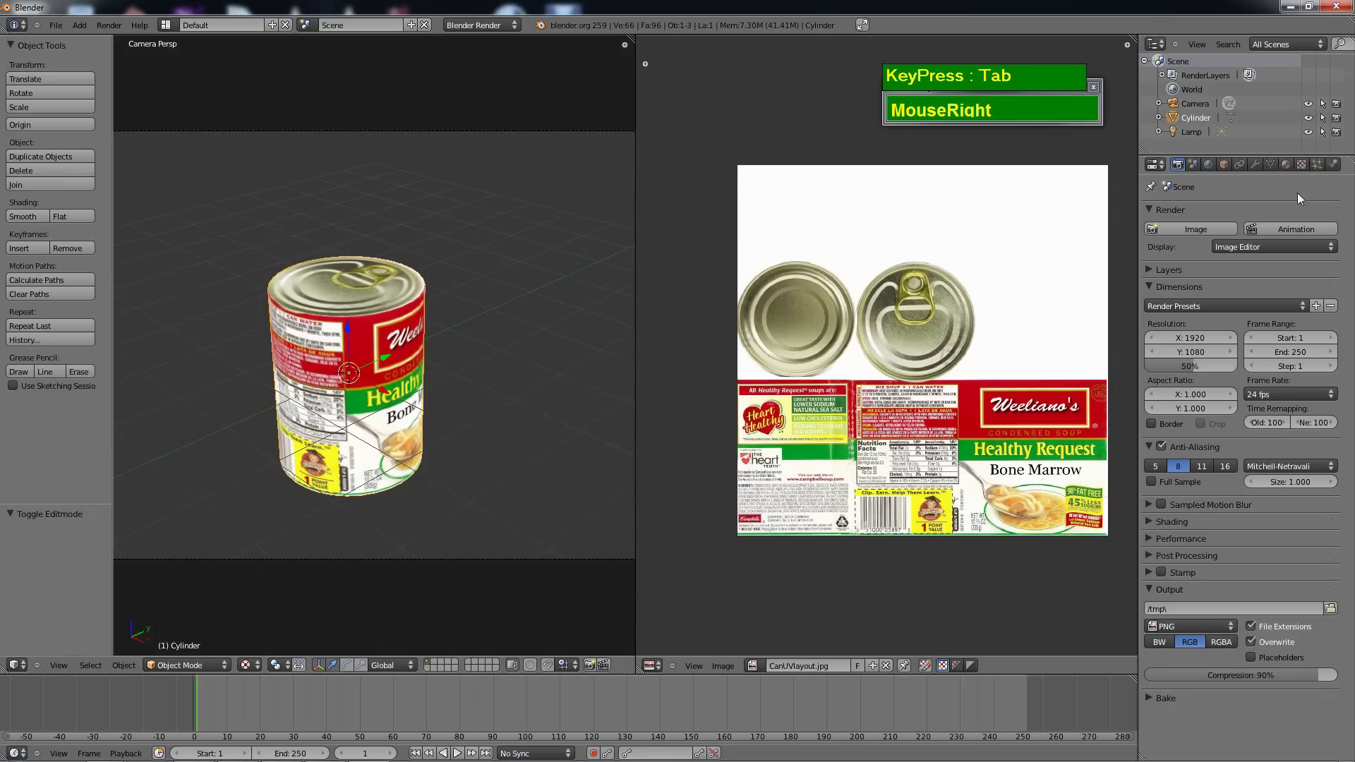
pyautogui.click(1285, 165)
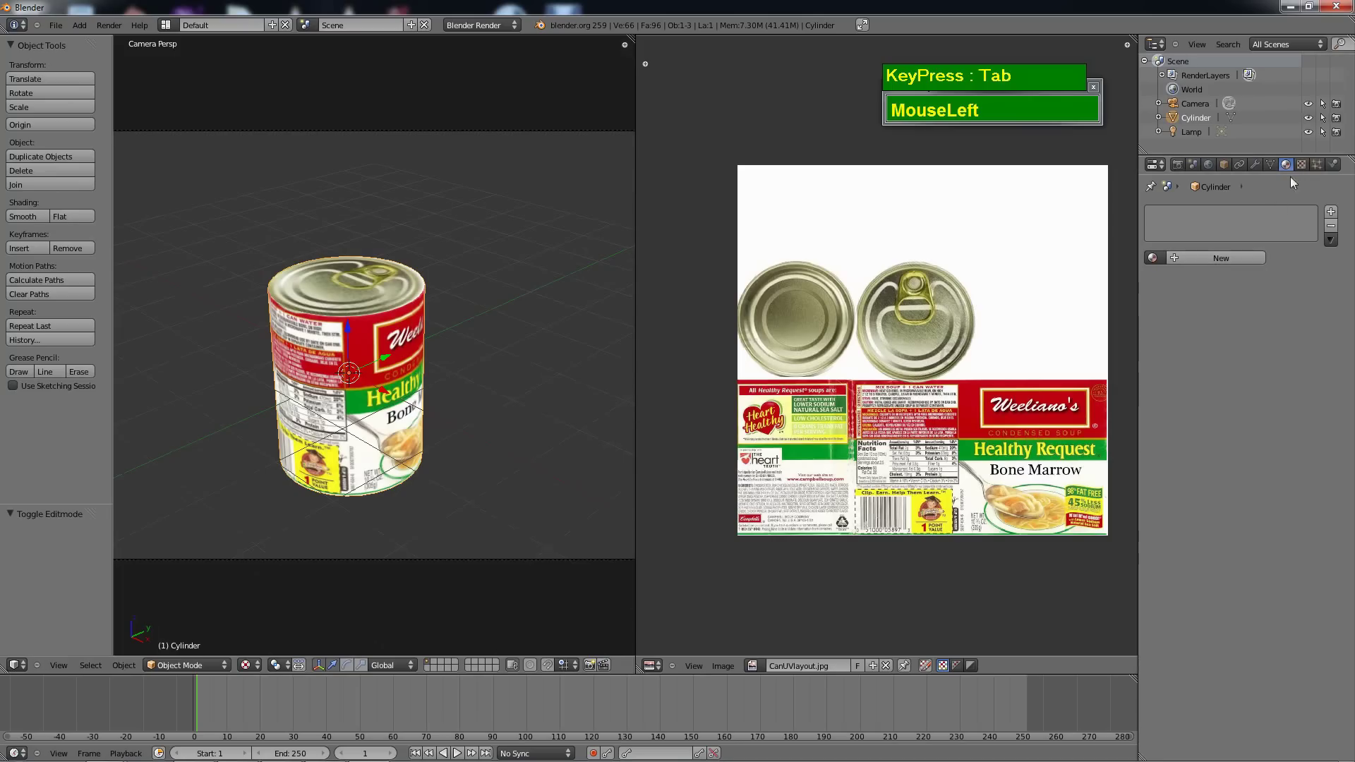
pyautogui.click(1206, 258)
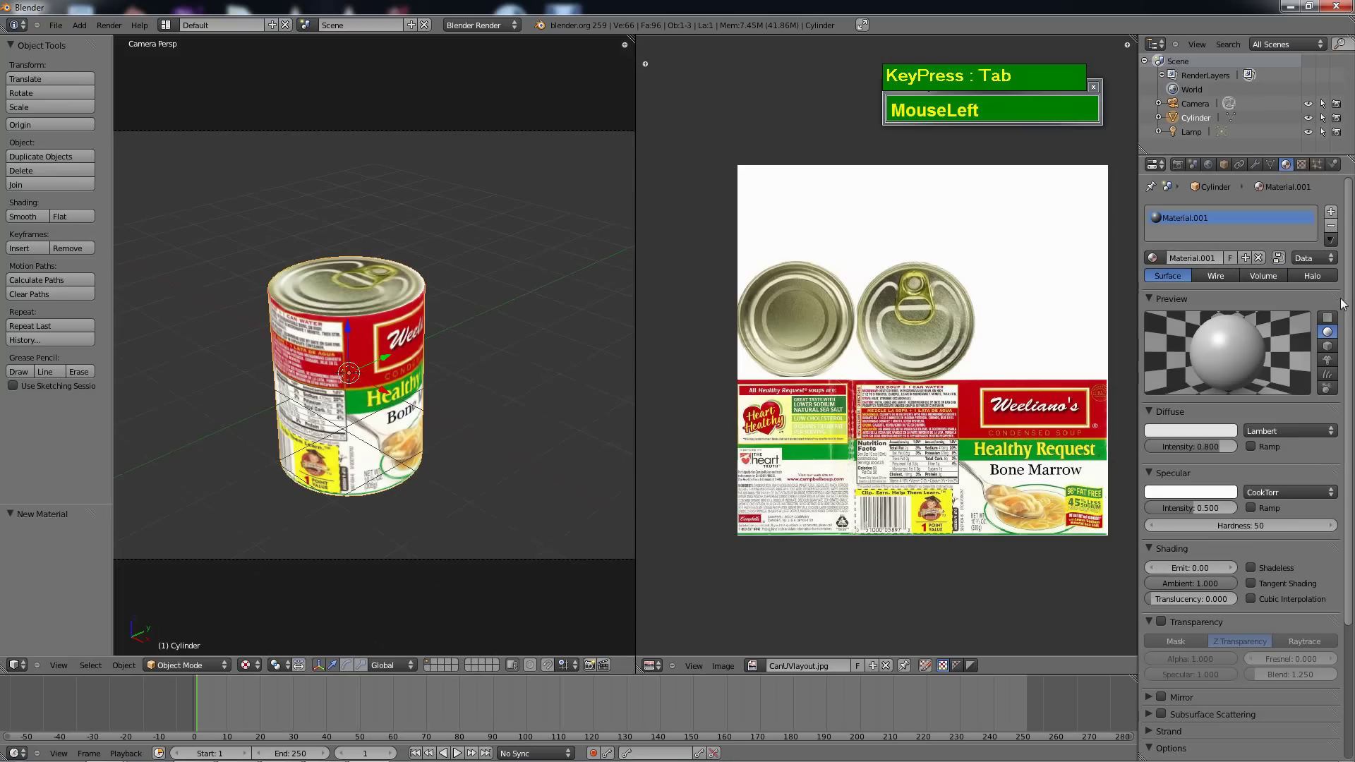
# Add a new Image or Movie texture to the can's material and assign CanUVlayout.jpg as its image.
pyautogui.click(1301, 166)
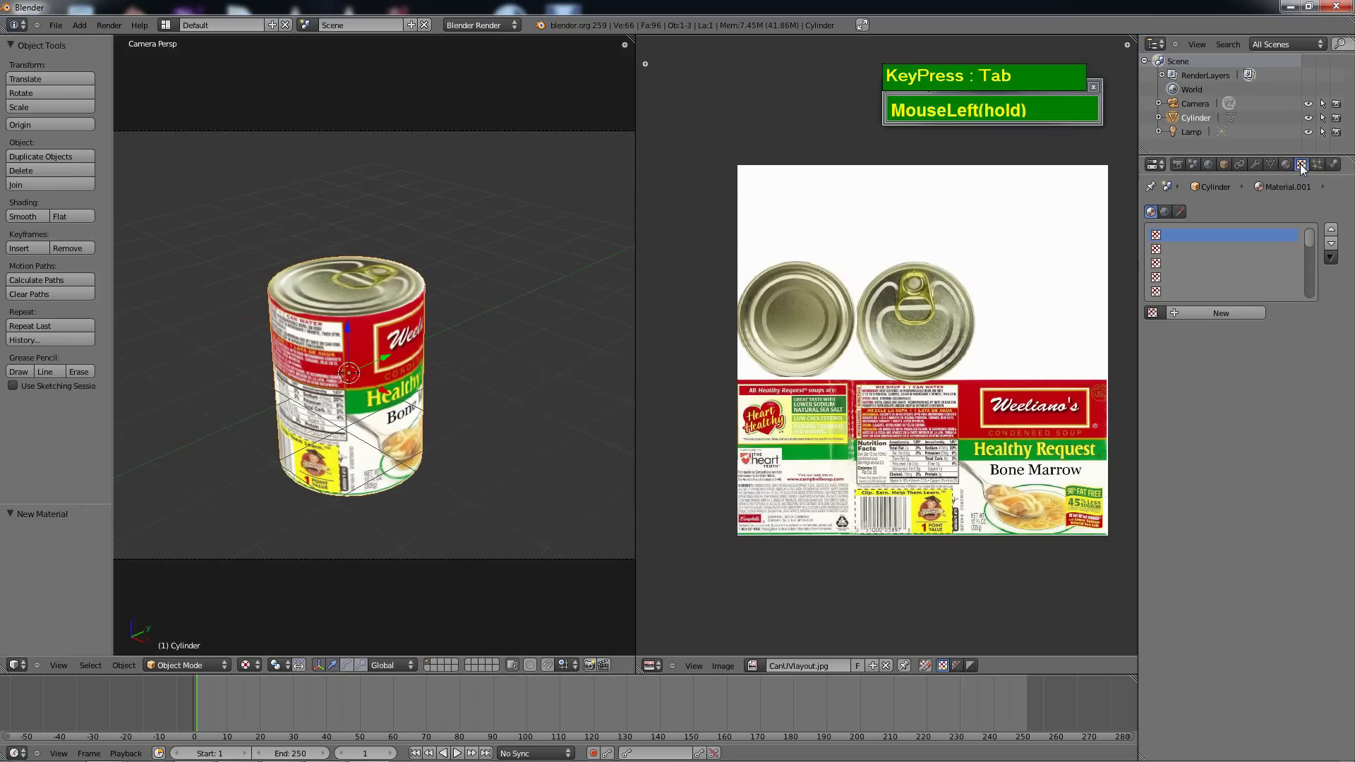
pyautogui.click(1242, 315)
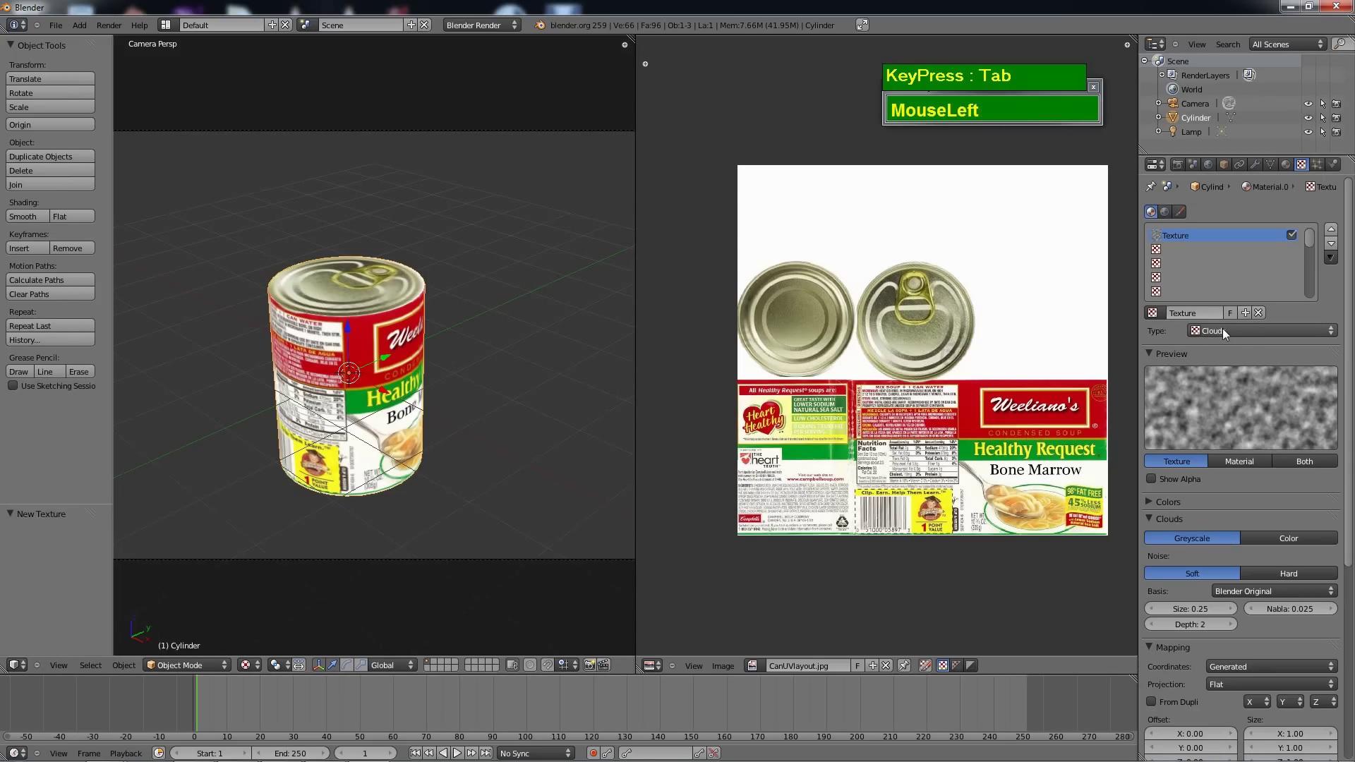
pyautogui.click(1222, 331)
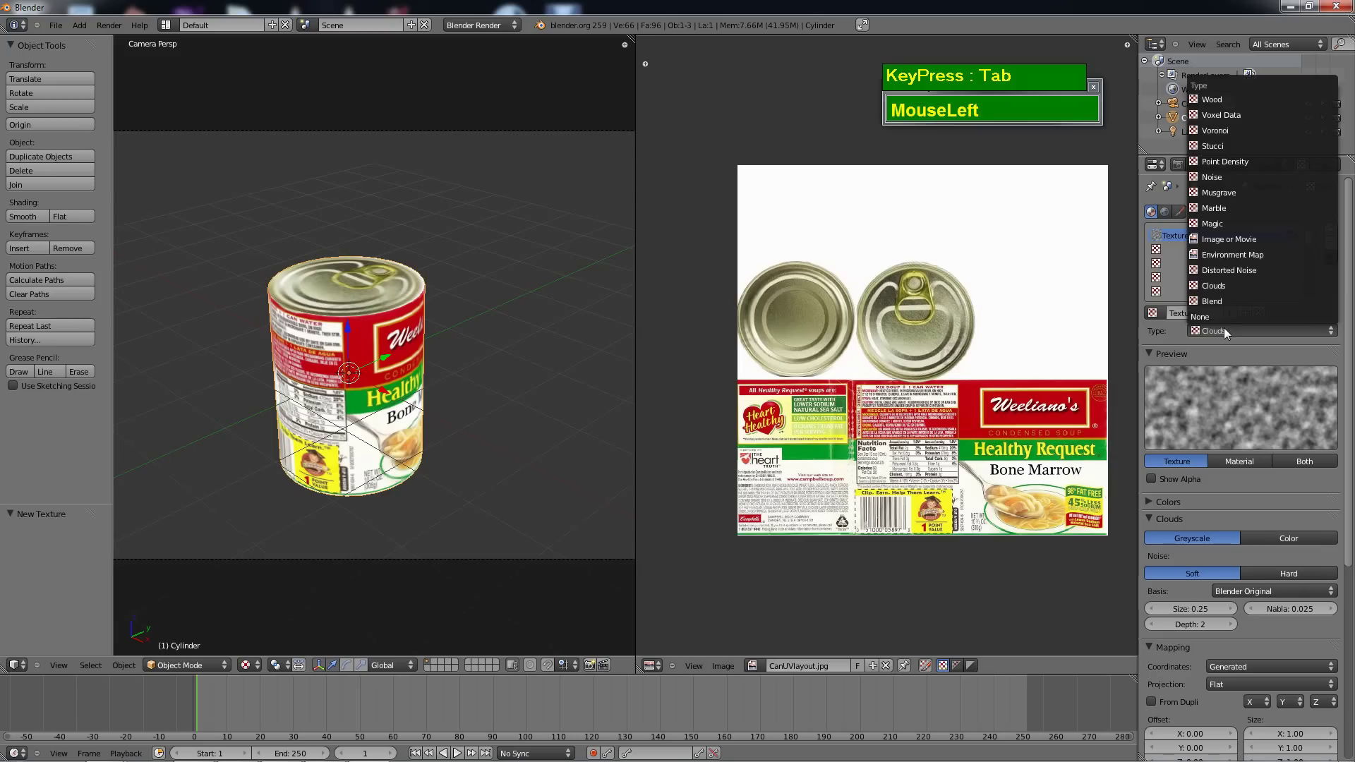
pyautogui.click(1218, 240)
pyautogui.moveTo(1348, 325); pyautogui.dragTo(1349, 455)
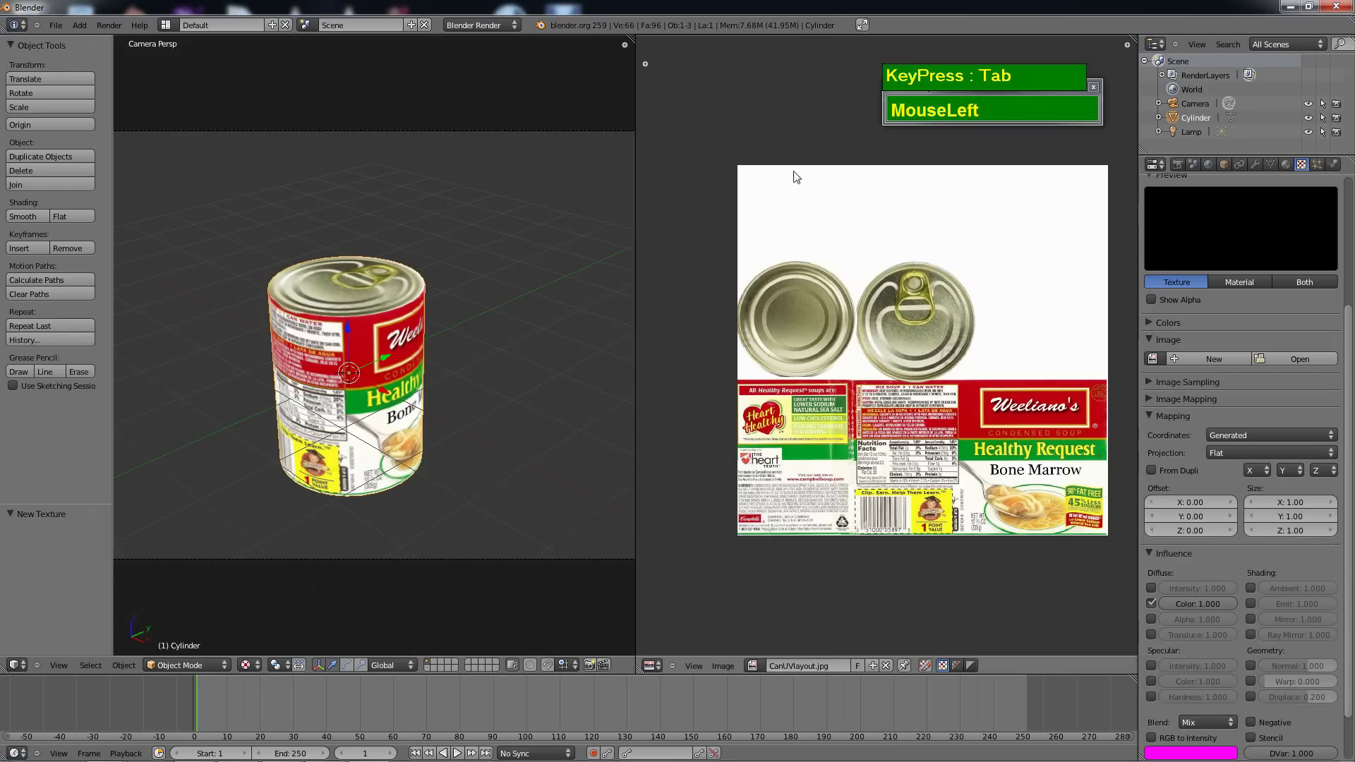
pyautogui.click(1161, 358)
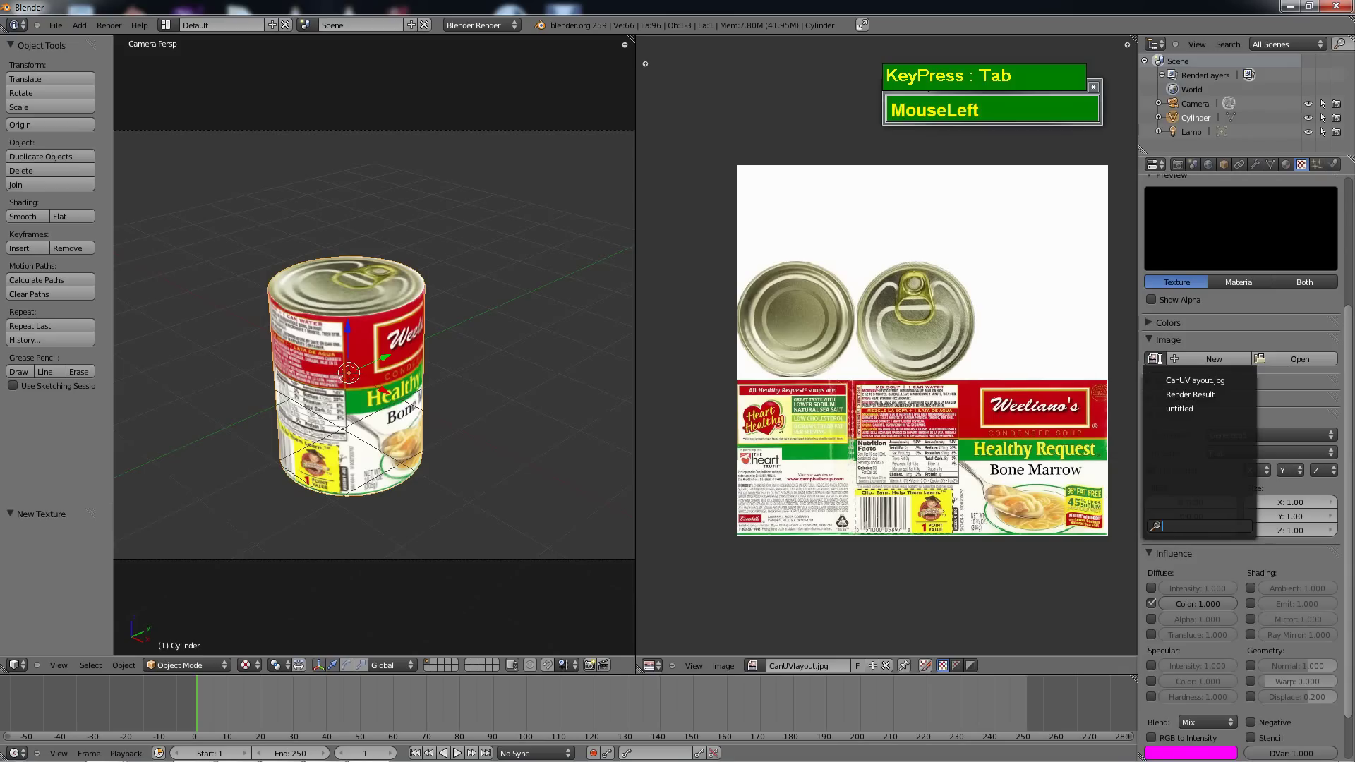
pyautogui.click(1207, 381)
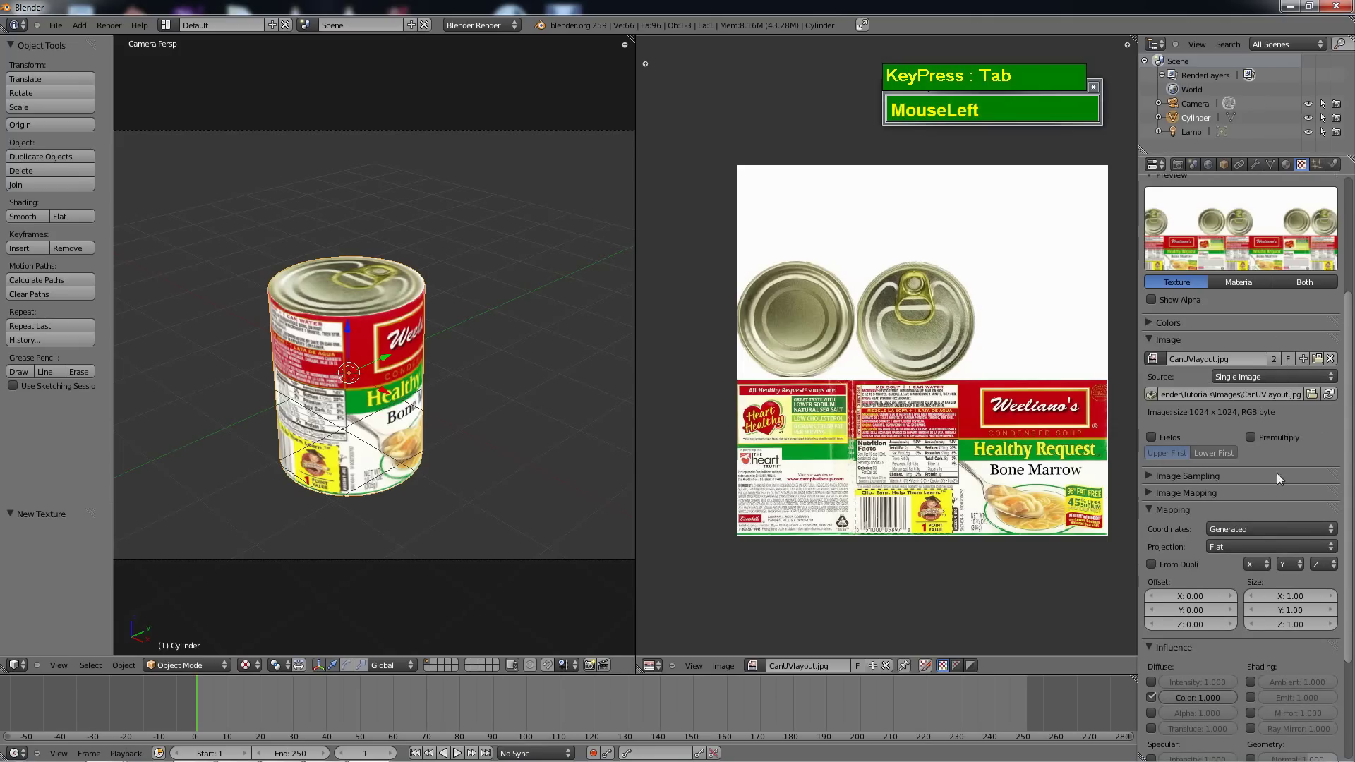
# Set the texture's mapping coordinates to UV and show the material settings.
pyautogui.click(1235, 527)
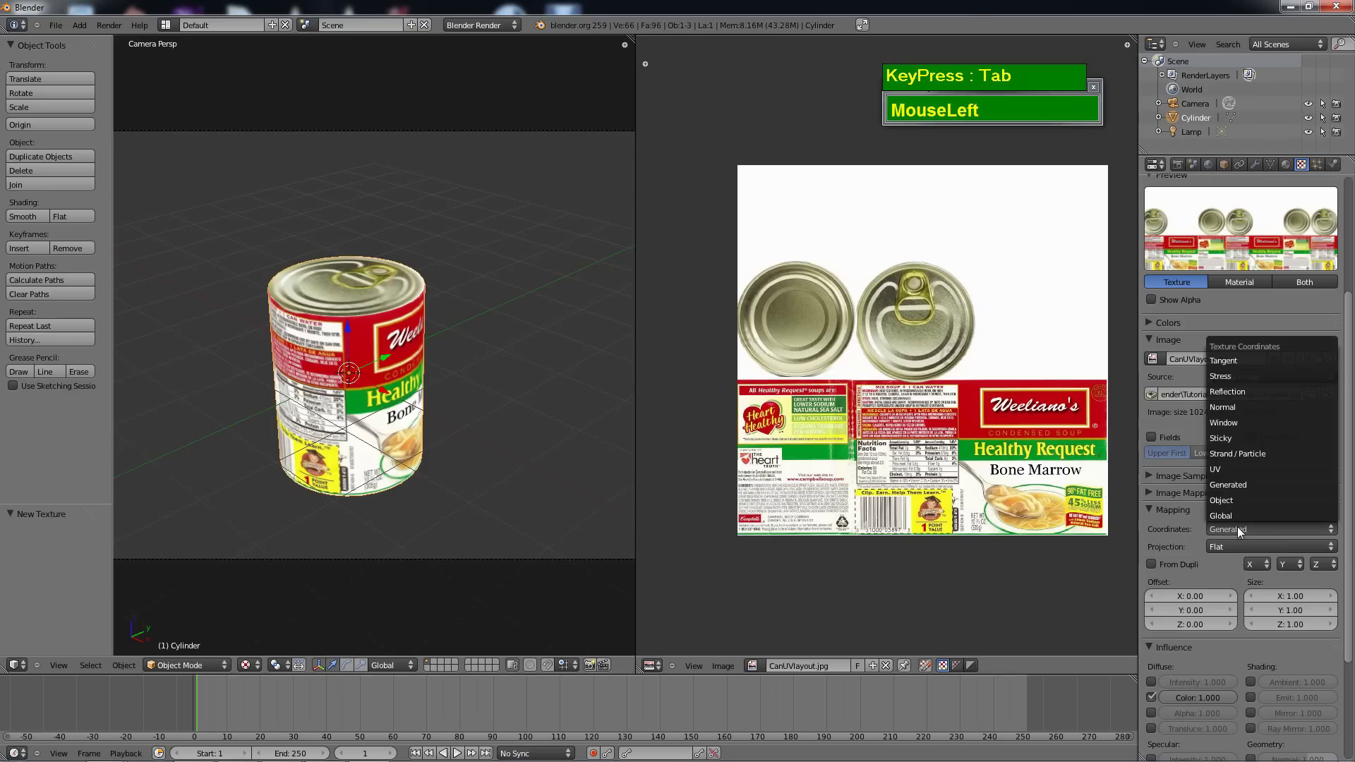
pyautogui.click(1222, 465)
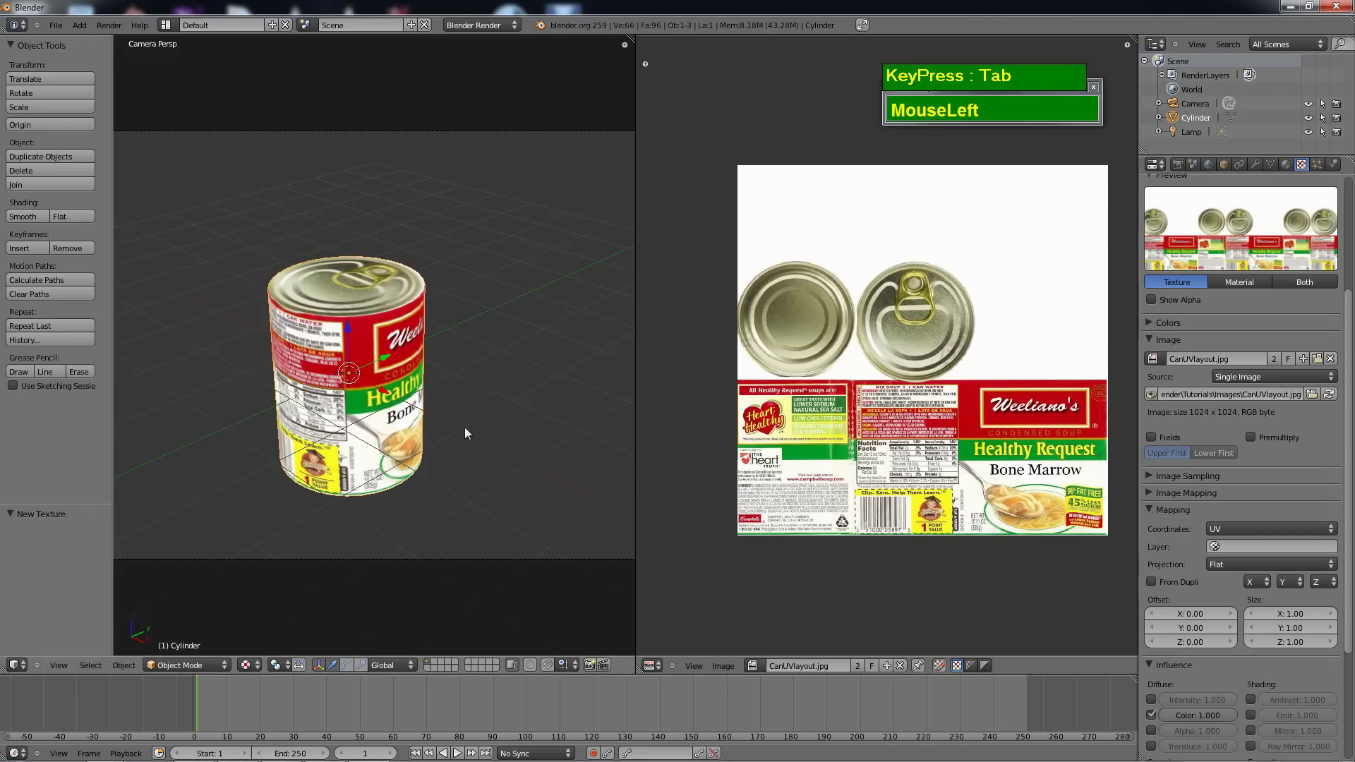
pyautogui.click(1286, 164)
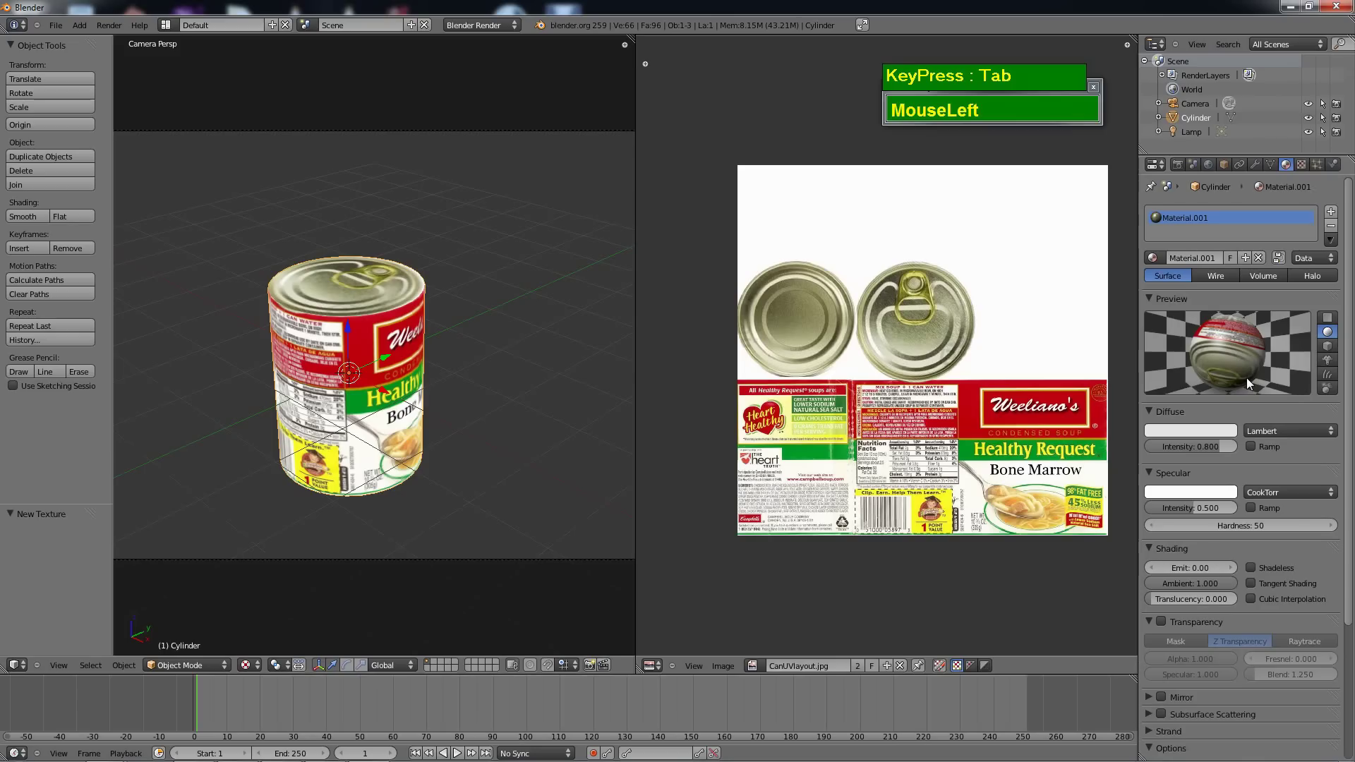
# Render the UV-textured can from the camera view.
pyautogui.scroll(1, 480, 429)
pyautogui.scroll(-3, 466, 431)
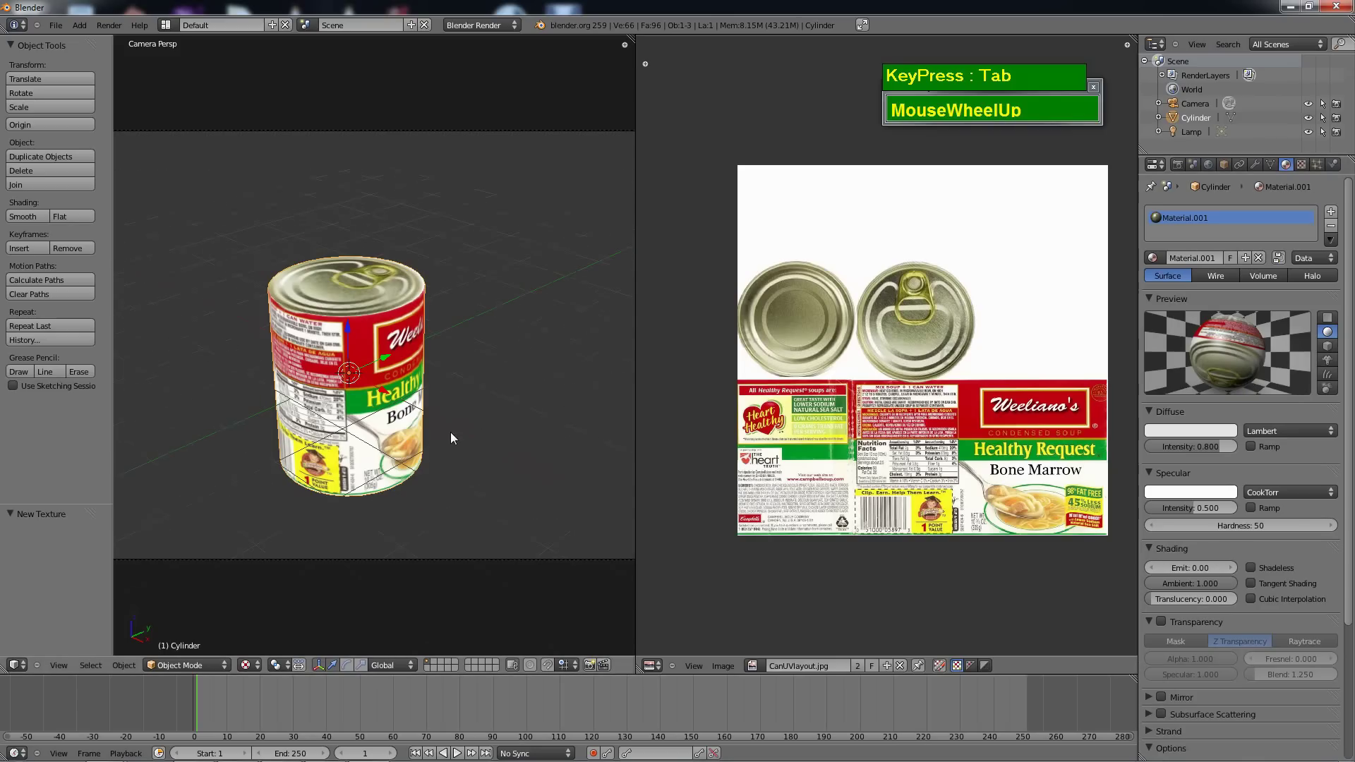
pyautogui.scroll(2, 449, 448)
pyautogui.scroll(-1, 449, 448)
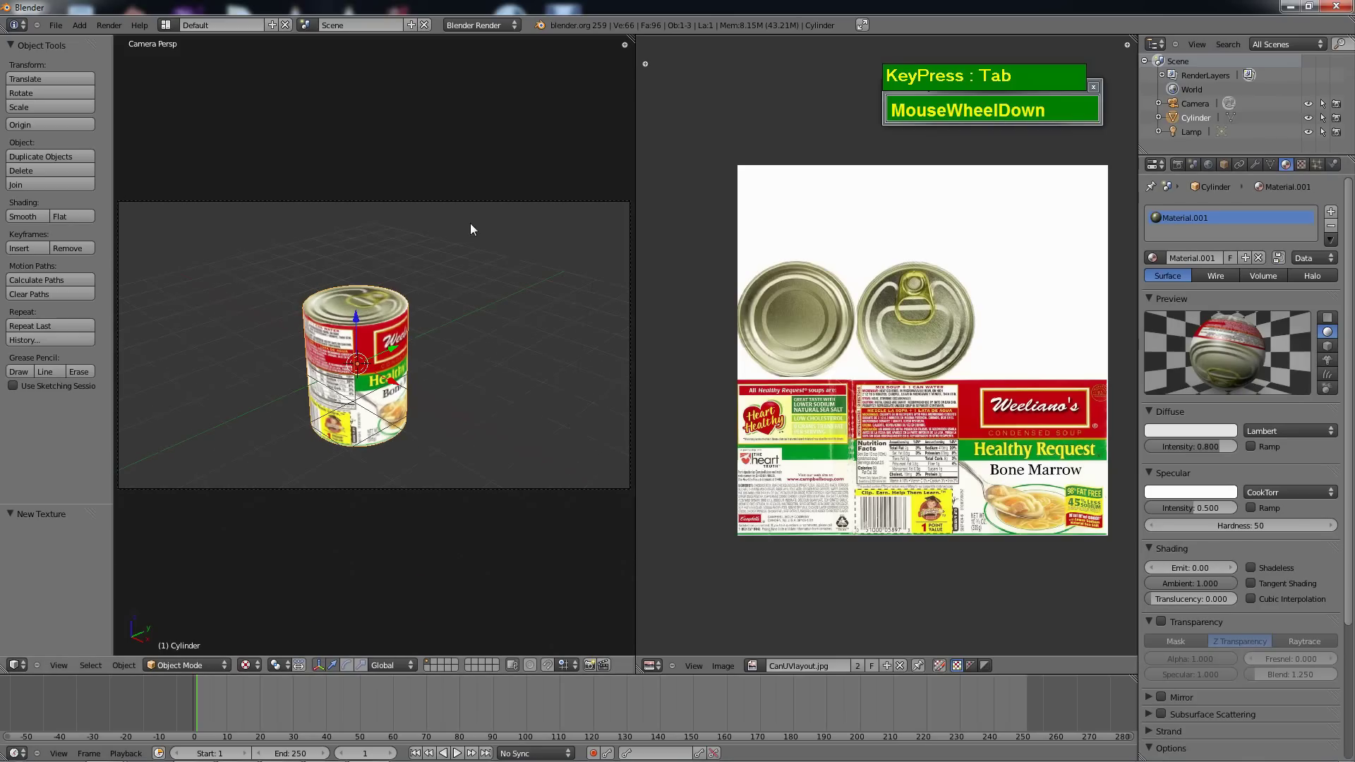
pyautogui.scroll(-1, 466, 226)
pyautogui.scroll(1, 418, 315)
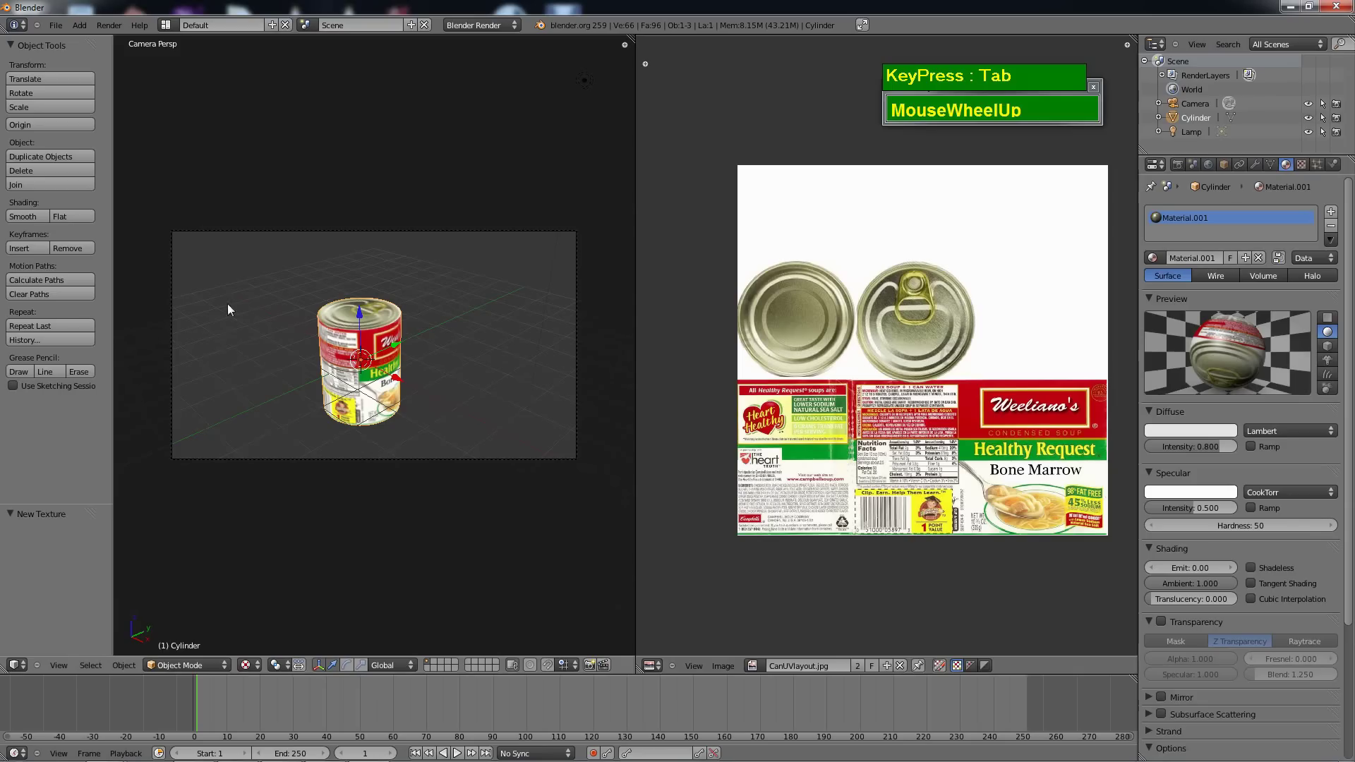
pyautogui.press('KP_0')
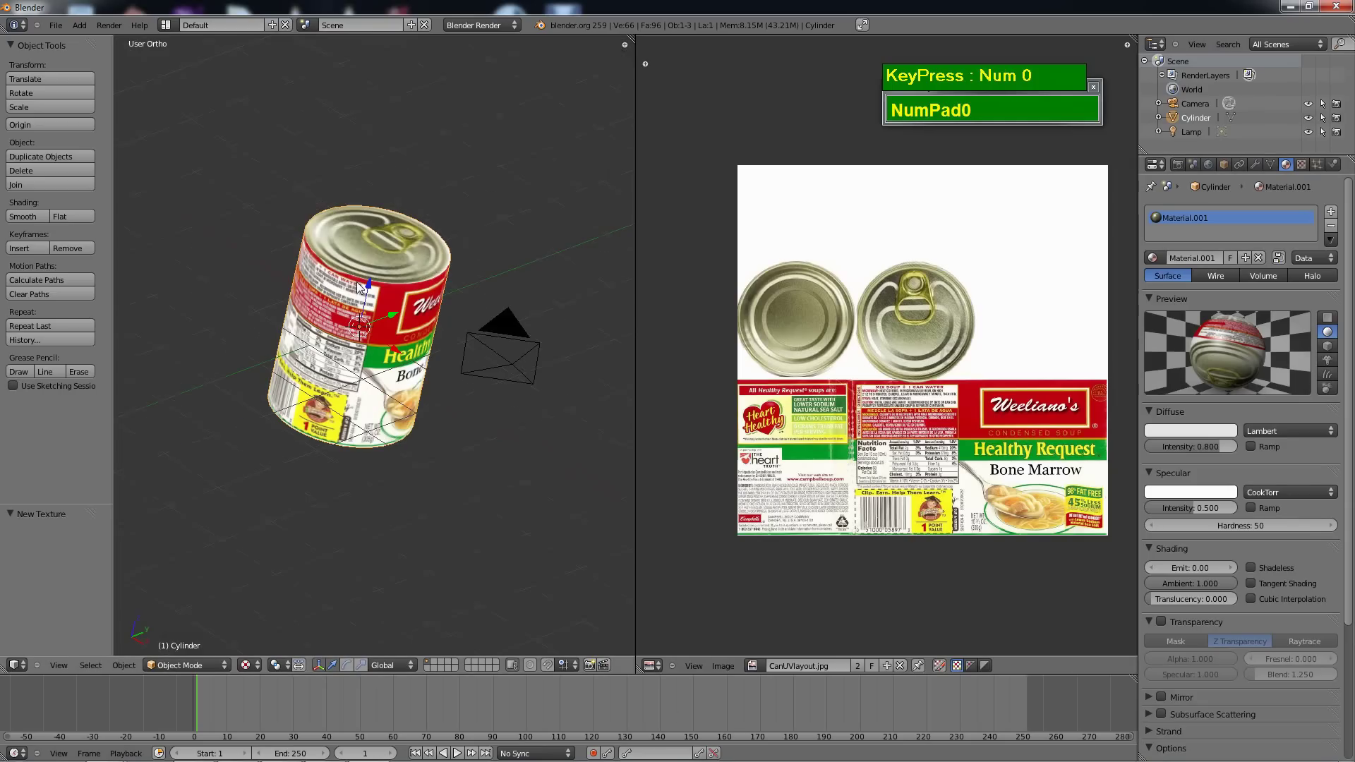
pyautogui.press('KP_0')
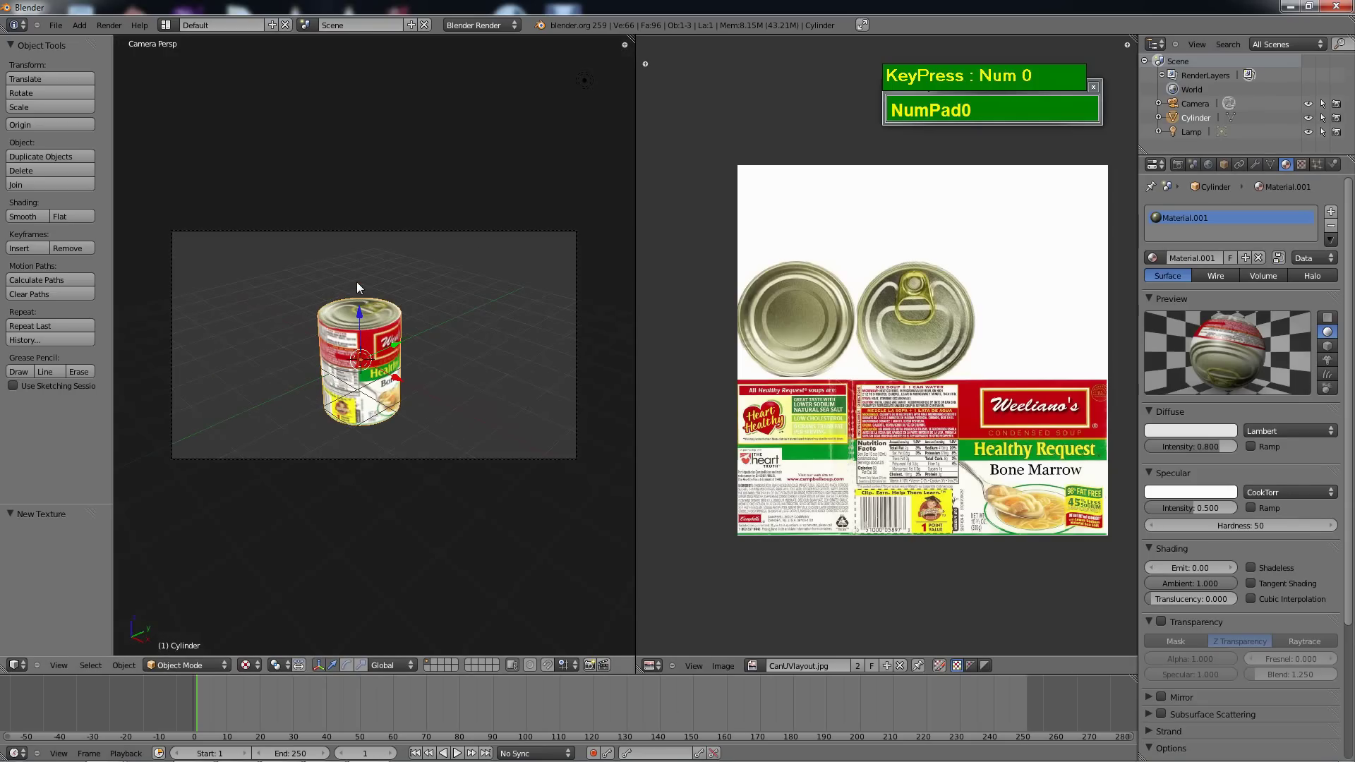
pyautogui.press('F12')
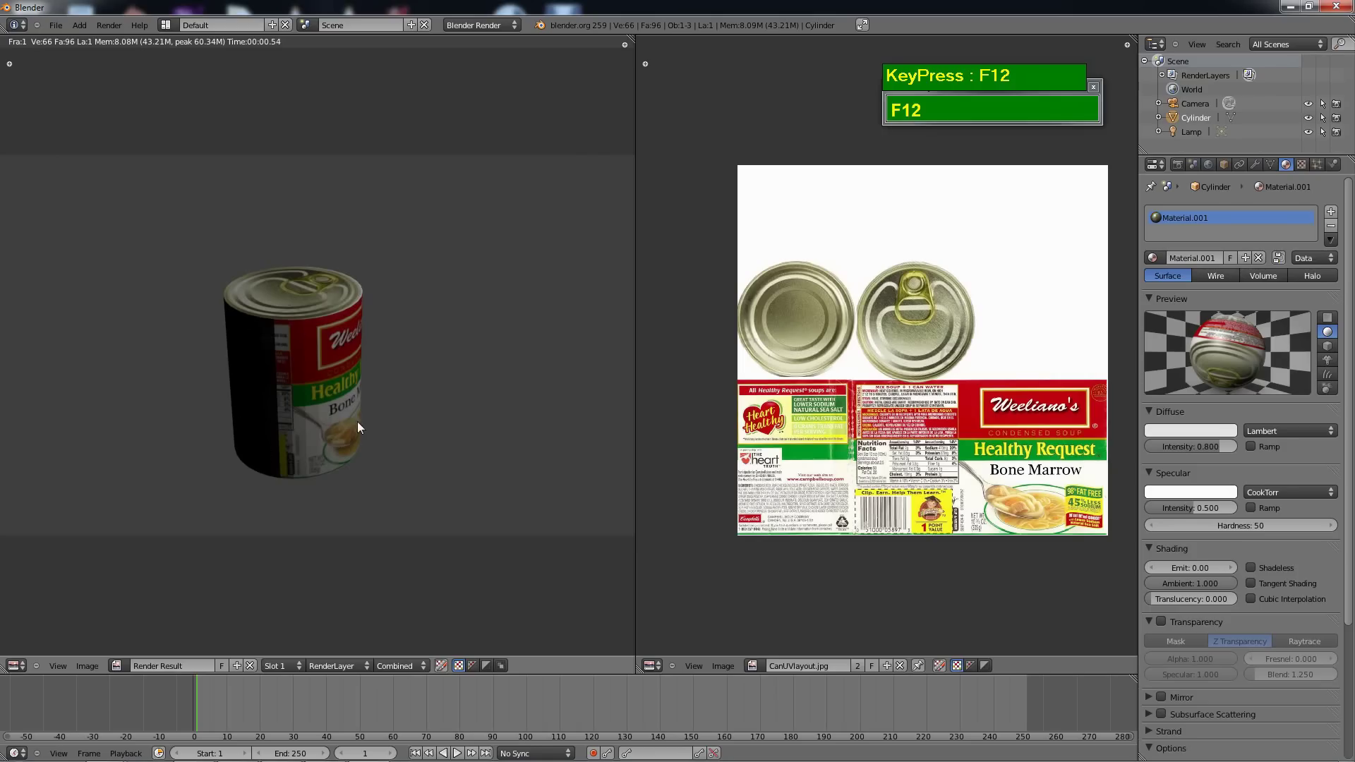
# Examine the label and lid on the rendered can up close, then close the render.
pyautogui.scroll(3, 311, 364)
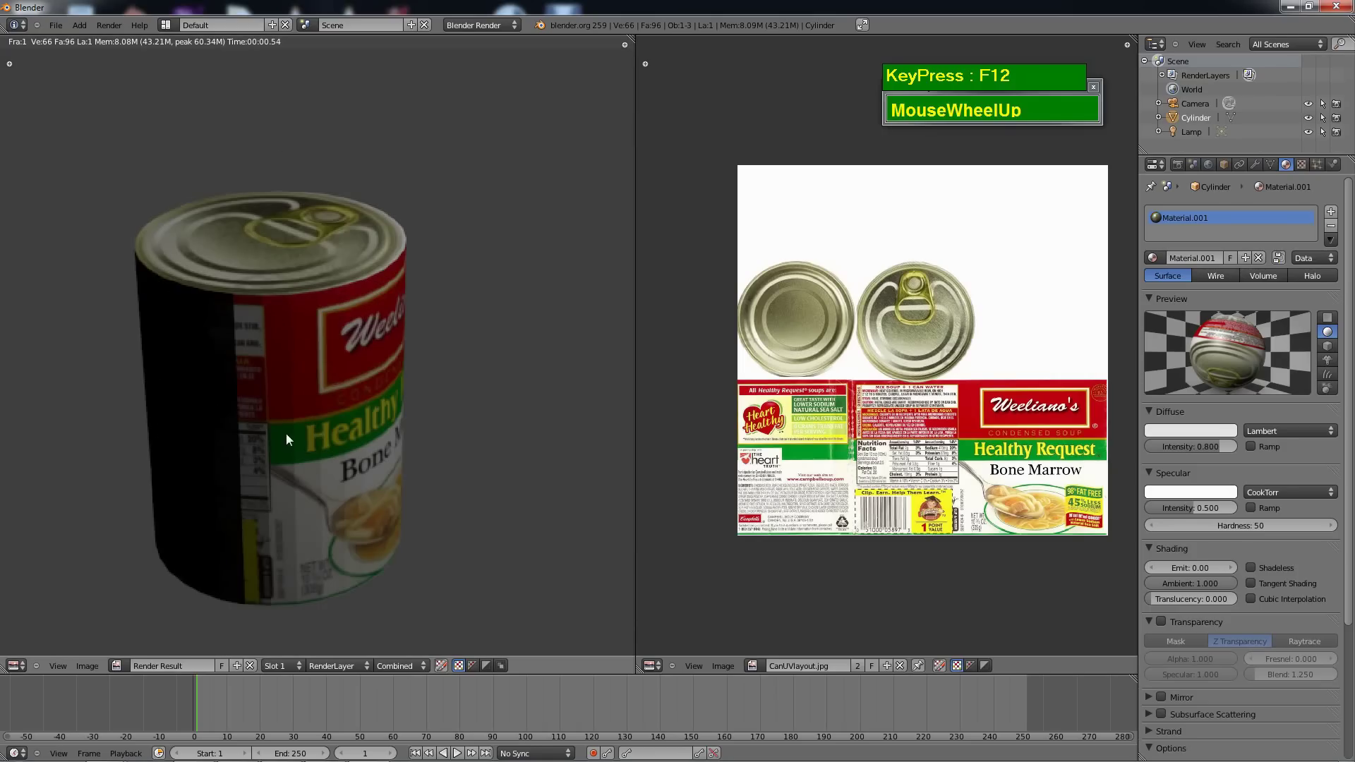
pyautogui.scroll(-3, 310, 434)
pyautogui.scroll(-1, 320, 375)
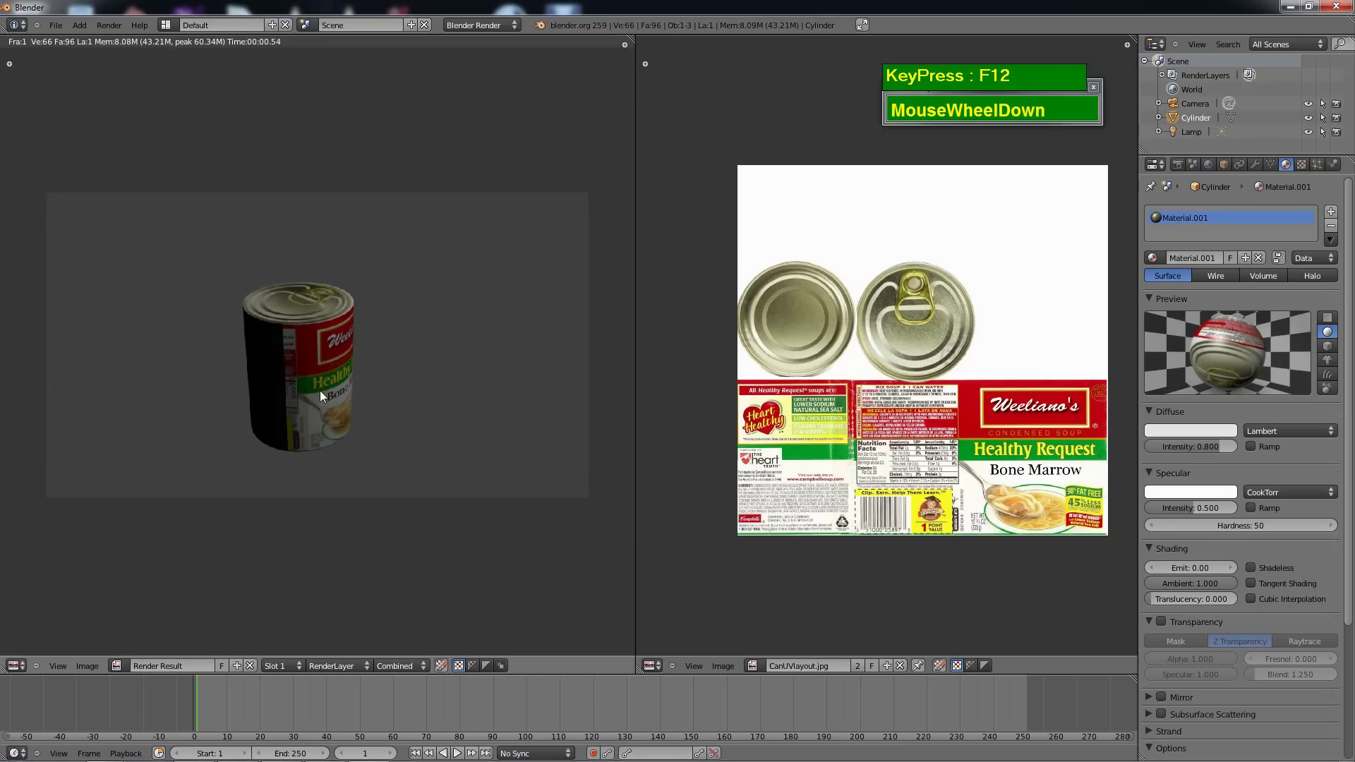
pyautogui.scroll(2, 320, 395)
pyautogui.scroll(-2, 329, 400)
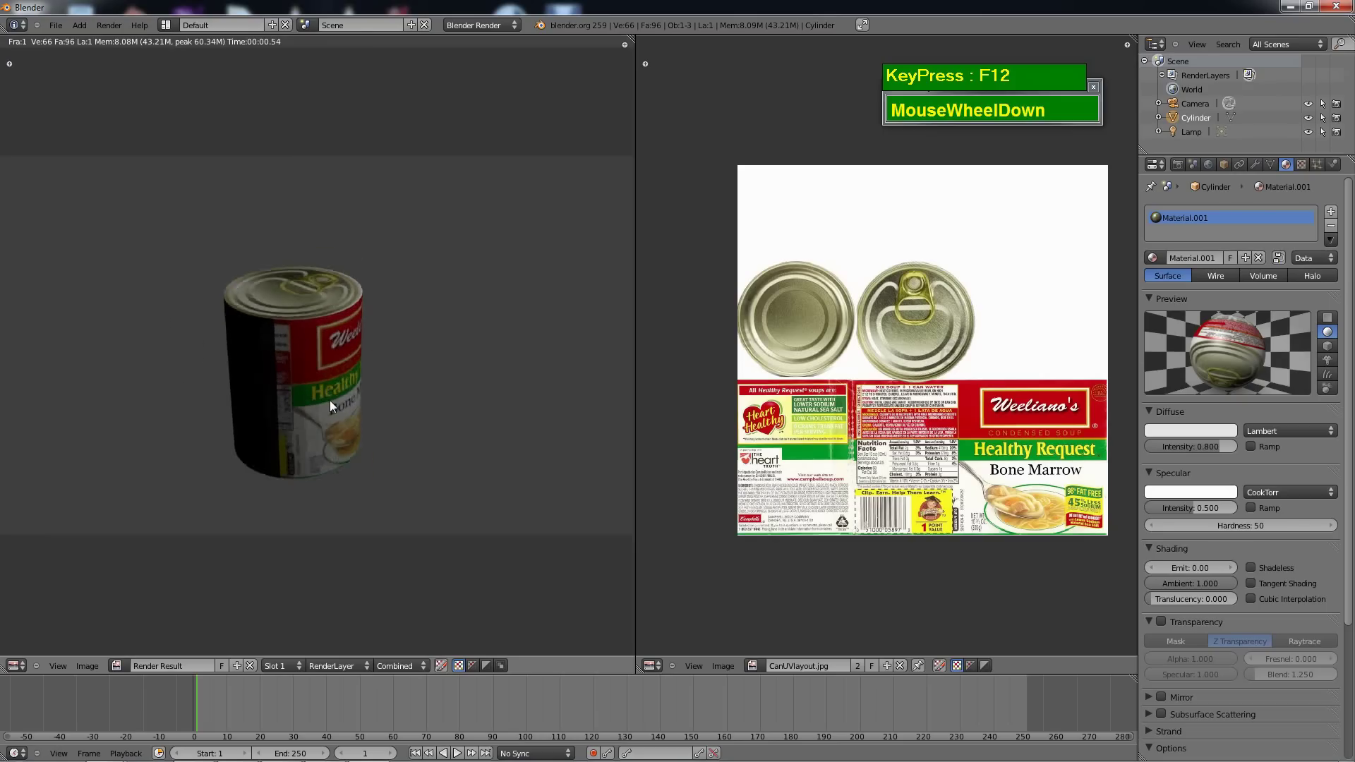
pyautogui.scroll(-1, 329, 400)
pyautogui.scroll(1, 329, 400)
pyautogui.press('Escape')
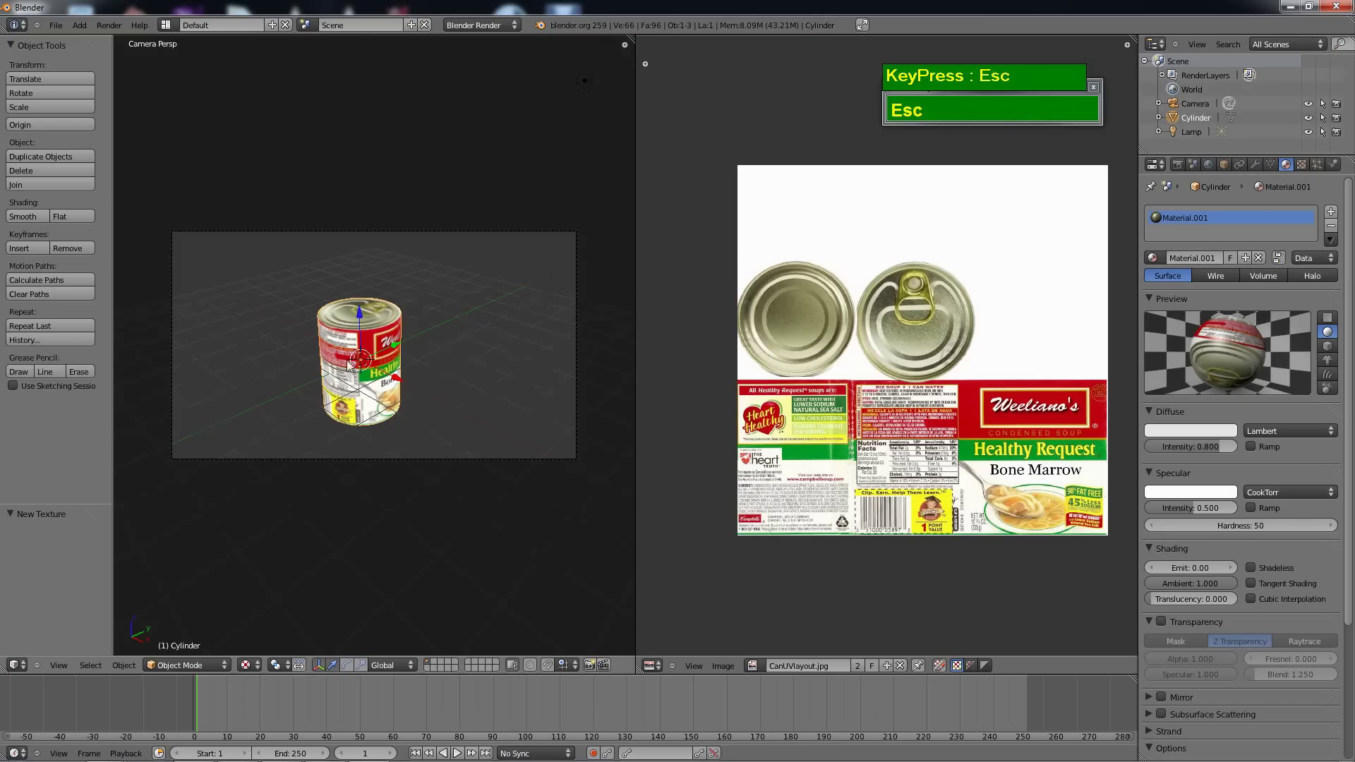
# Select the can and apply smooth shading to it.
pyautogui.scroll(1, 351, 366)
pyautogui.rightClick(378, 316)
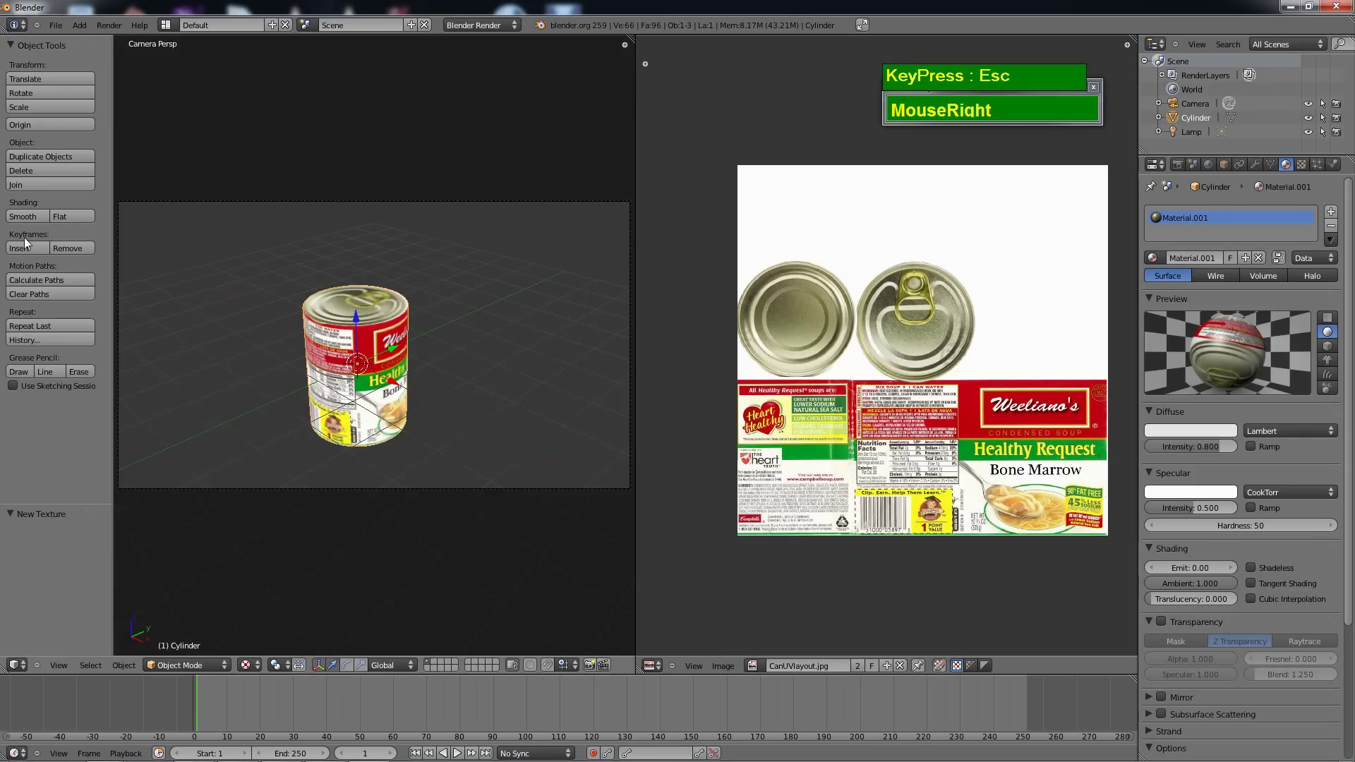
pyautogui.click(11, 219)
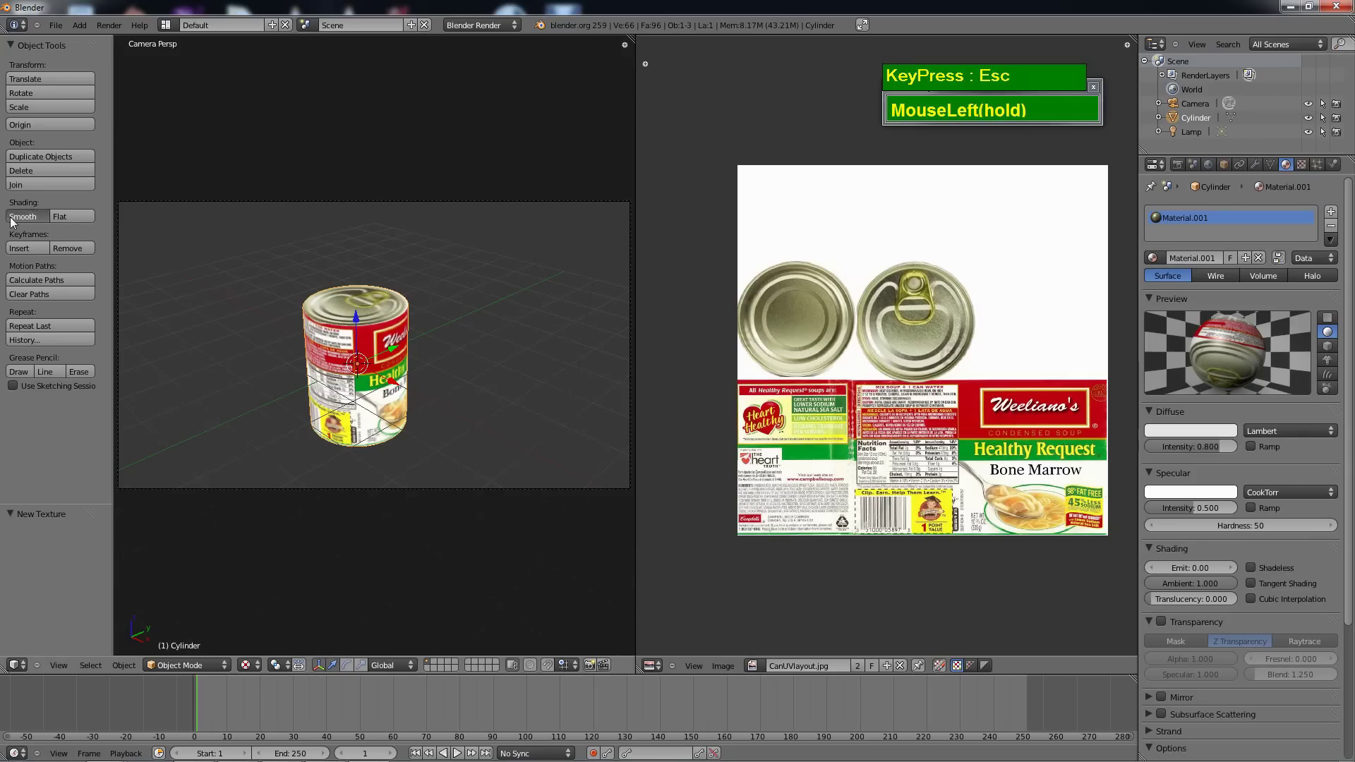
pyautogui.scroll(-1, 429, 329)
pyautogui.scroll(1, 428, 328)
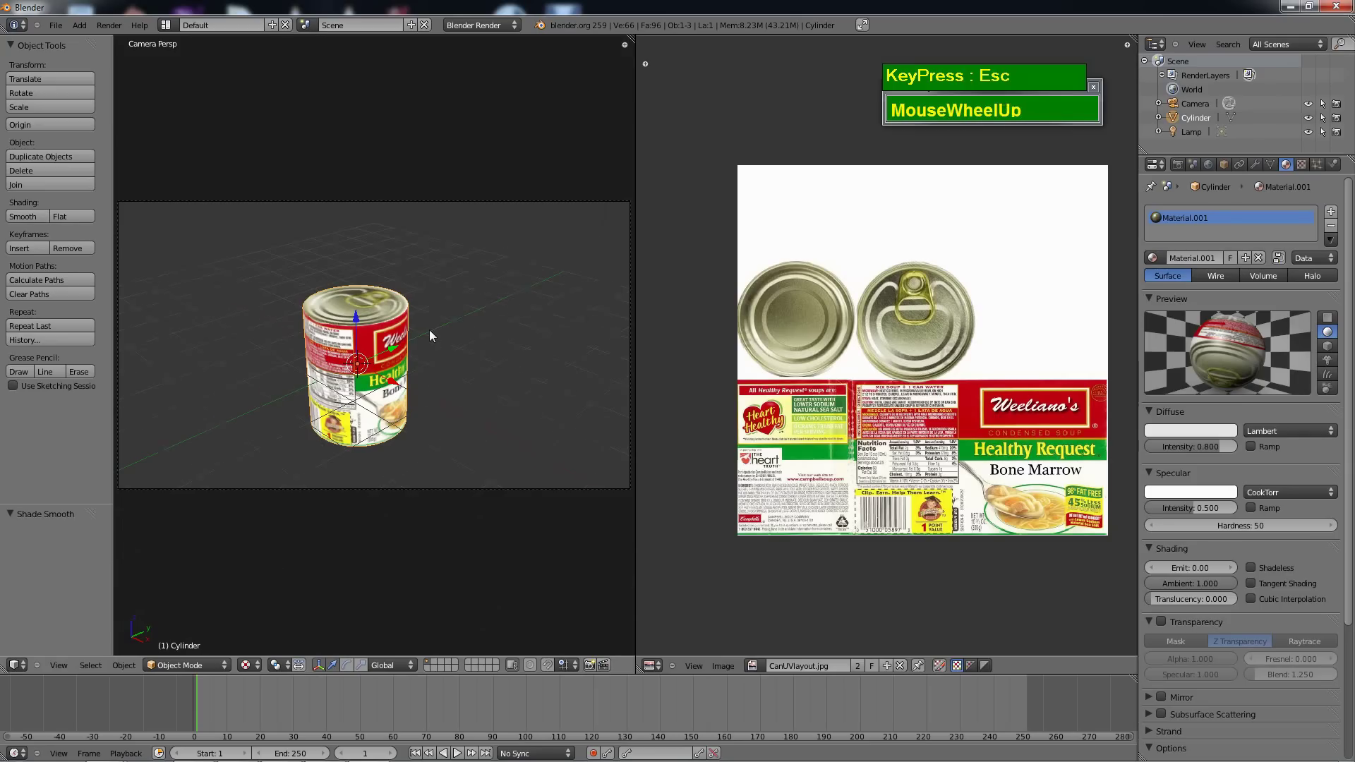
# Select the lamp and move it about 6.18 units along the X axis.
pyautogui.moveTo(429, 329)
pyautogui.mouseDown(button='middle')
pyautogui.moveTo(405, 397)
pyautogui.moveTo(402, 487)
pyautogui.moveTo(395, 437)
pyautogui.moveTo(400, 458)
pyautogui.moveTo(451, 326)
pyautogui.mouseUp(button='middle')
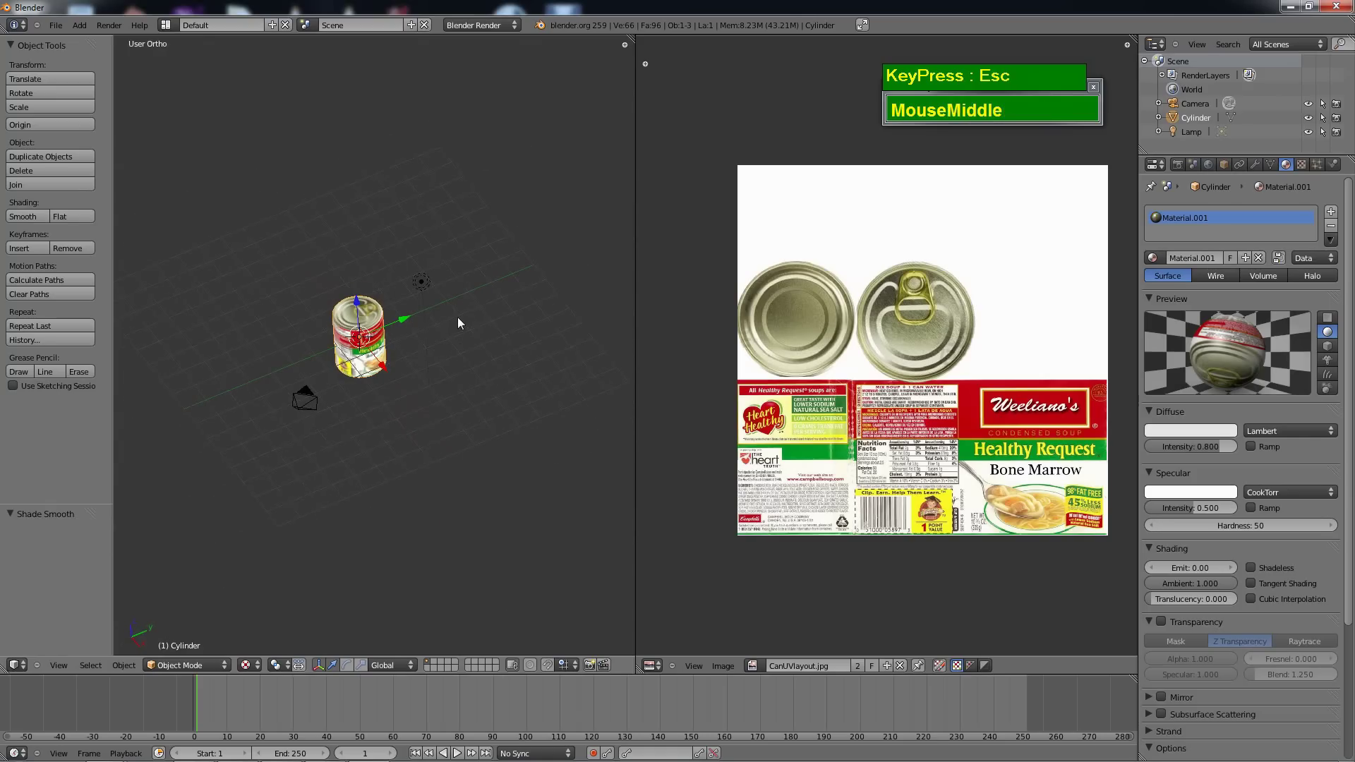
pyautogui.rightClick(419, 286)
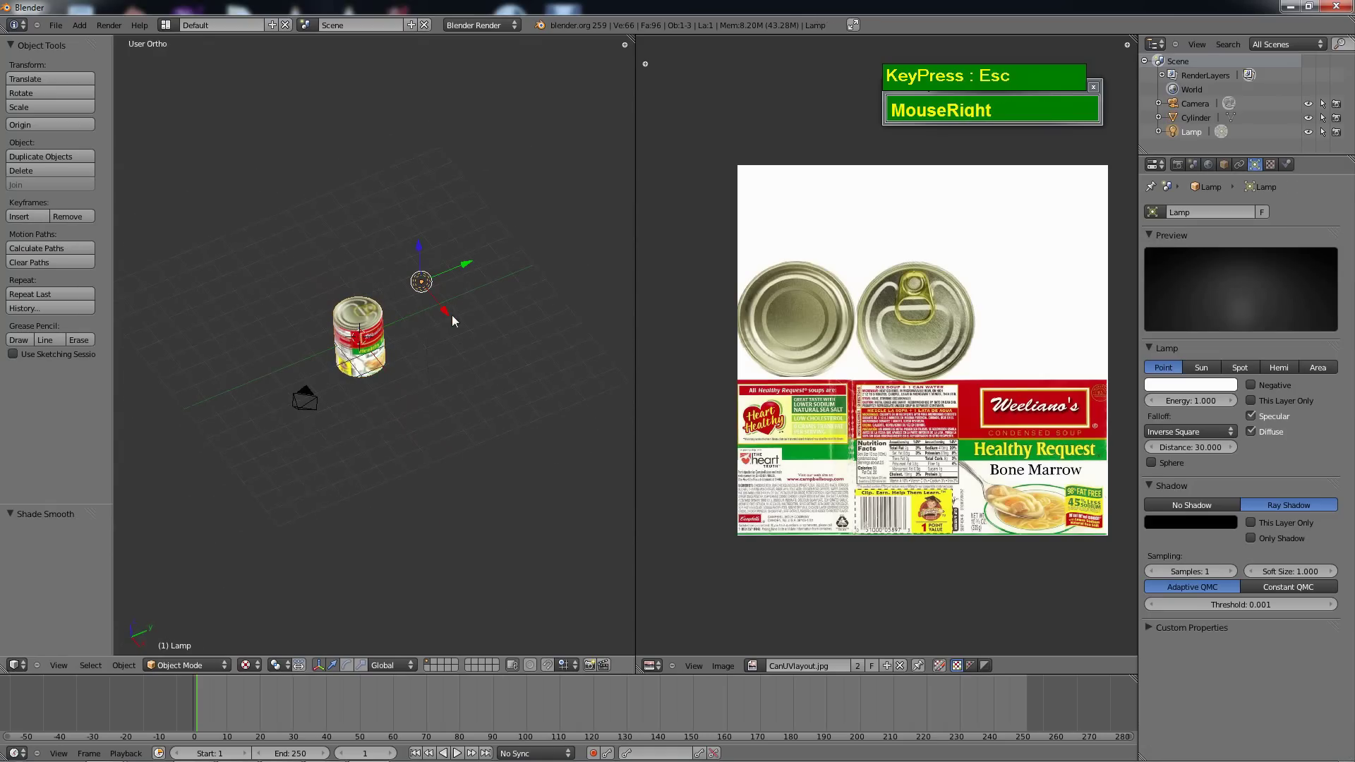
pyautogui.moveTo(451, 315); pyautogui.dragTo(472, 341)
pyautogui.moveTo(519, 400); pyautogui.dragTo(517, 399)
# Duplicate the lamp upward, then in top view move the copy about -8.9 in X and 5.76 in Y, behind the can.
pyautogui.moveTo(479, 377)
pyautogui.mouseDown(button='middle')
pyautogui.moveTo(468, 401)
pyautogui.moveTo(485, 387)
pyautogui.mouseUp(button='middle')
pyautogui.hotkey('shift', 'd')
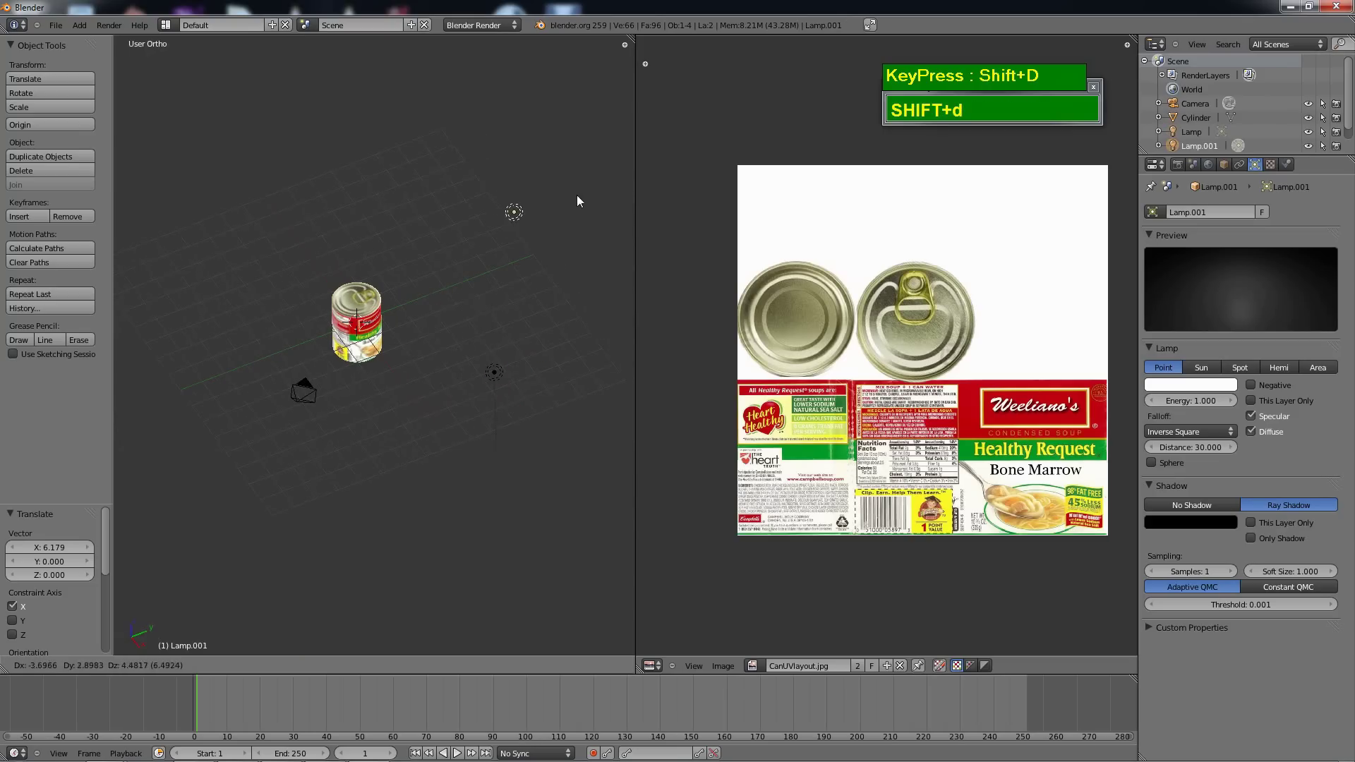
pyautogui.click(572, 127)
pyautogui.moveTo(529, 302); pyautogui.dragTo(459, 415, button='middle')
pyautogui.press('KP_7')
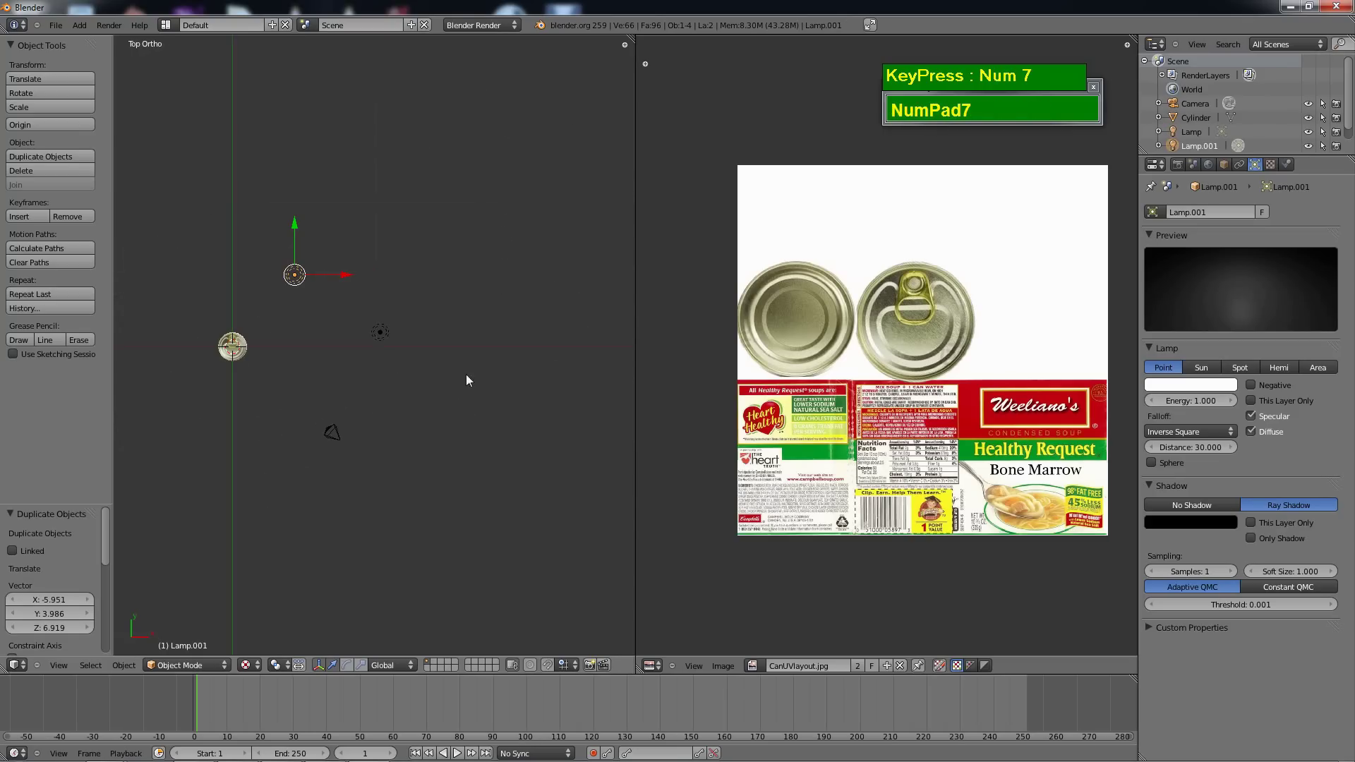
pyautogui.scroll(-3, 354, 393)
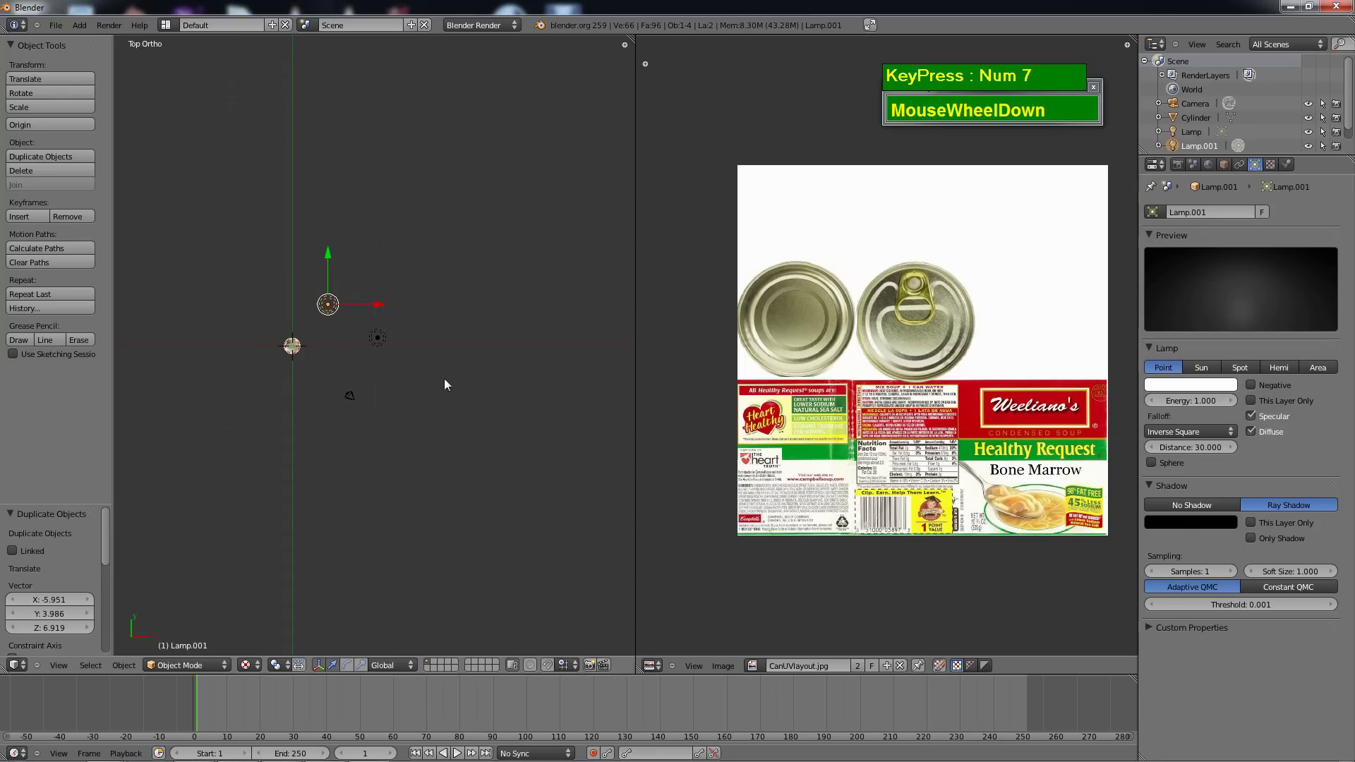
pyautogui.press('g')
pyautogui.click(372, 335)
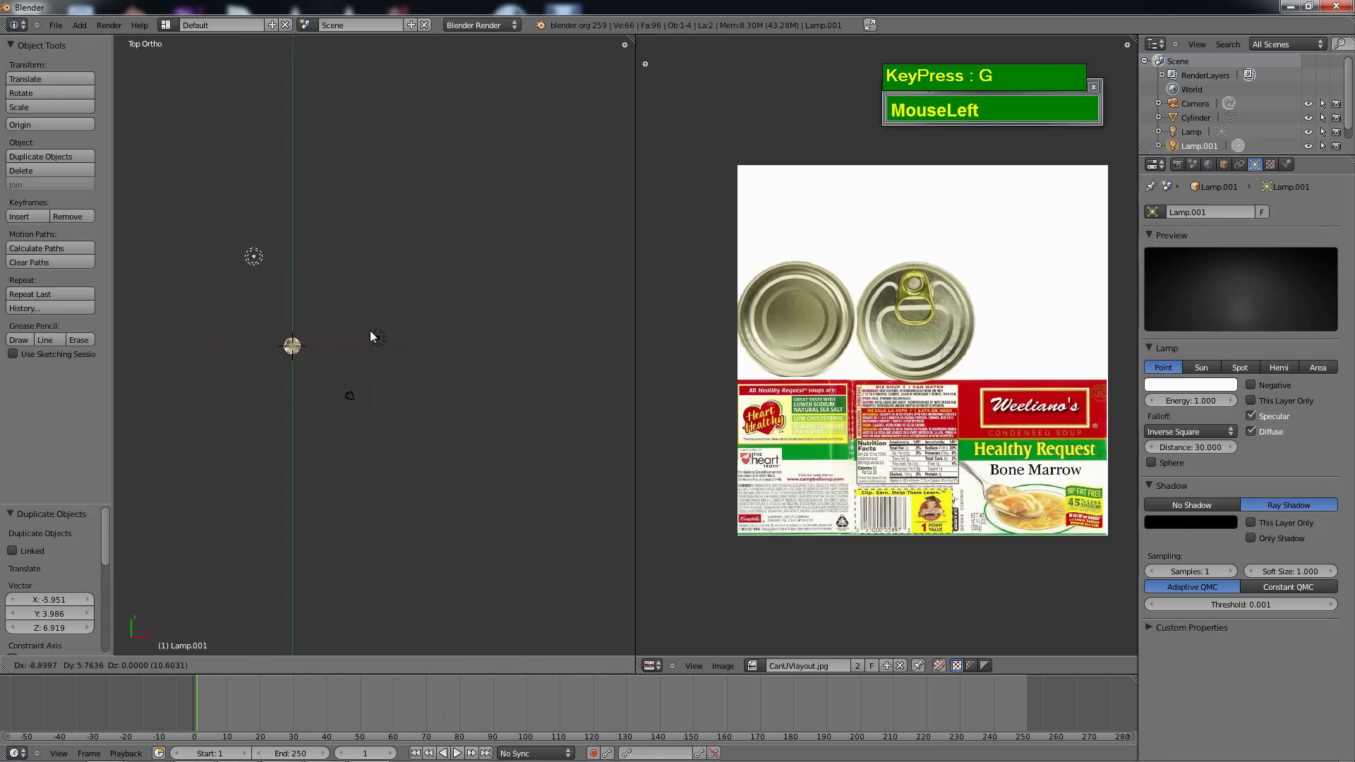
# Duplicate that lamp again, offset about -5.68 in X and -21.44 in Y, on the can's front side.
pyautogui.hotkey('shift', 'd')
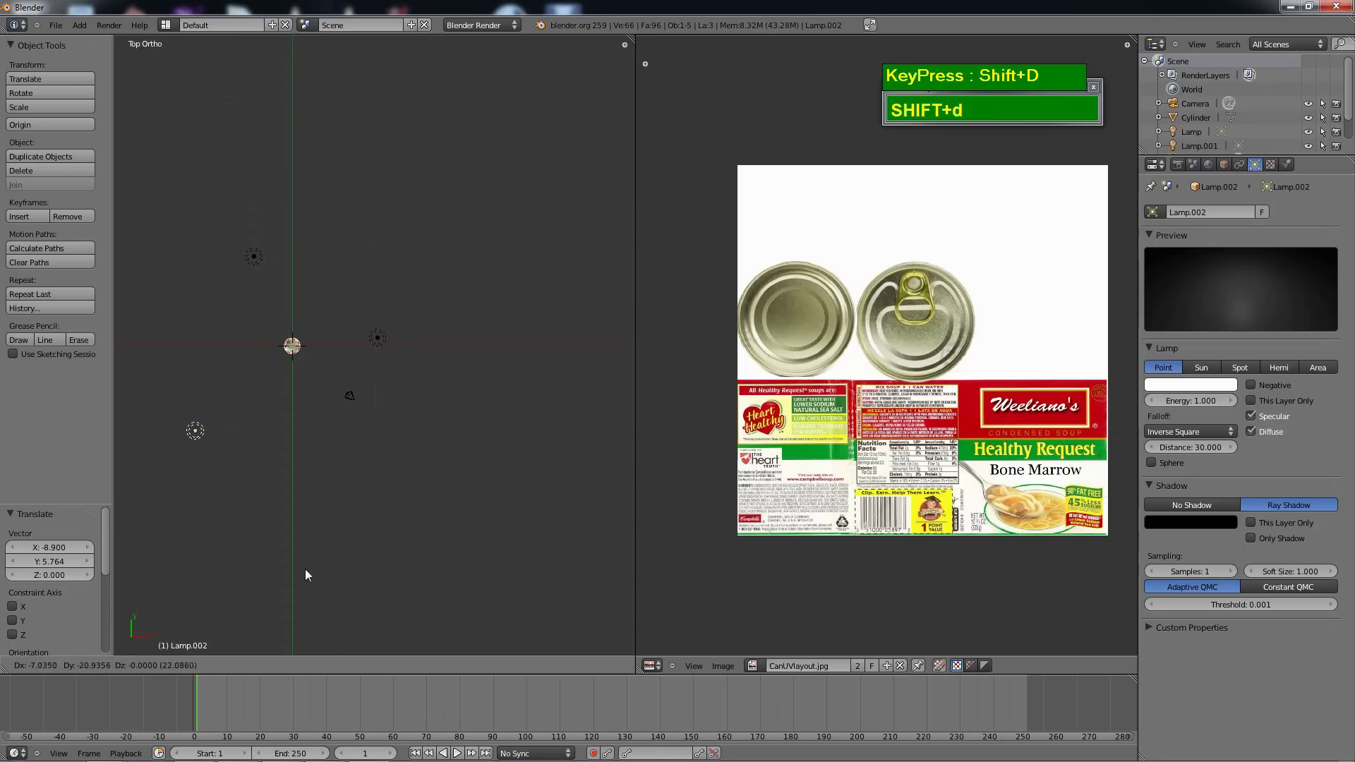
pyautogui.click(325, 570)
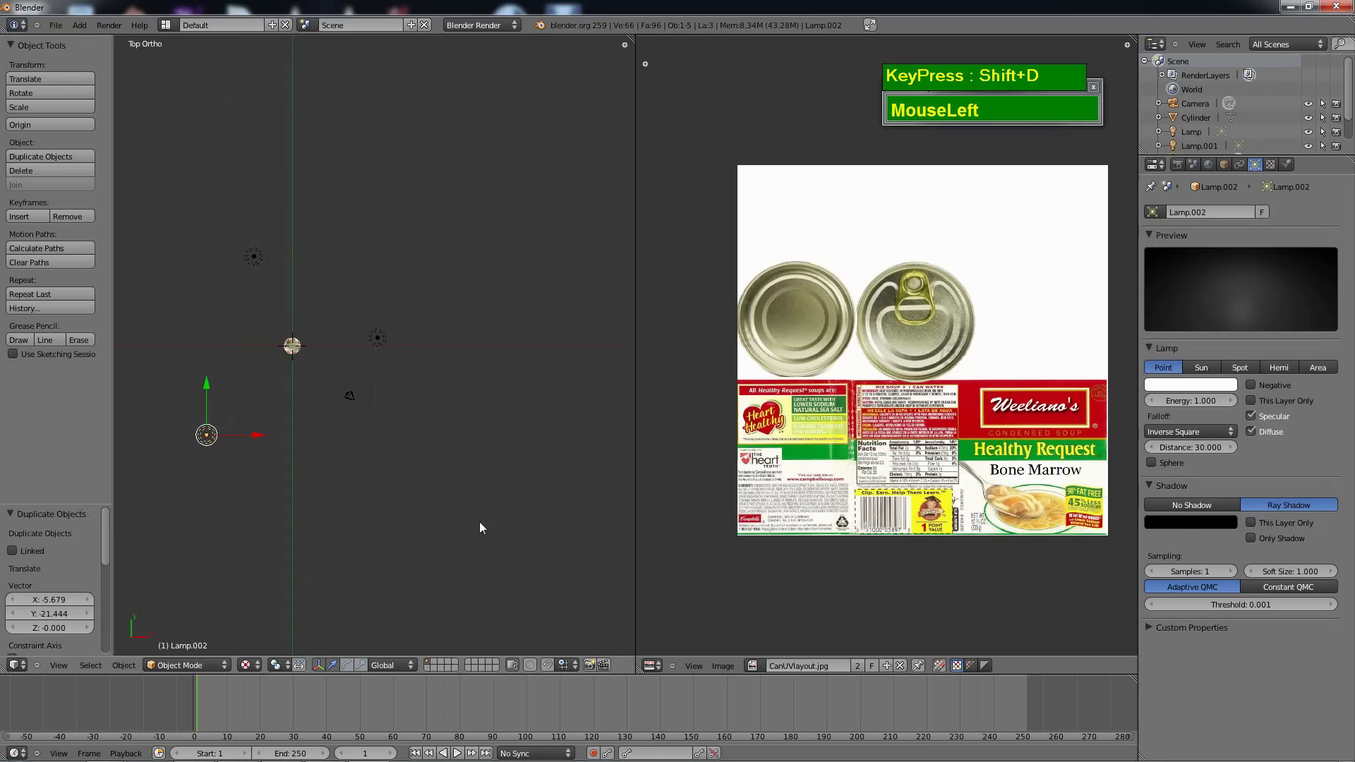
# Render the can from the camera view with the three lamps, then close the render.
pyautogui.press('KP_0')
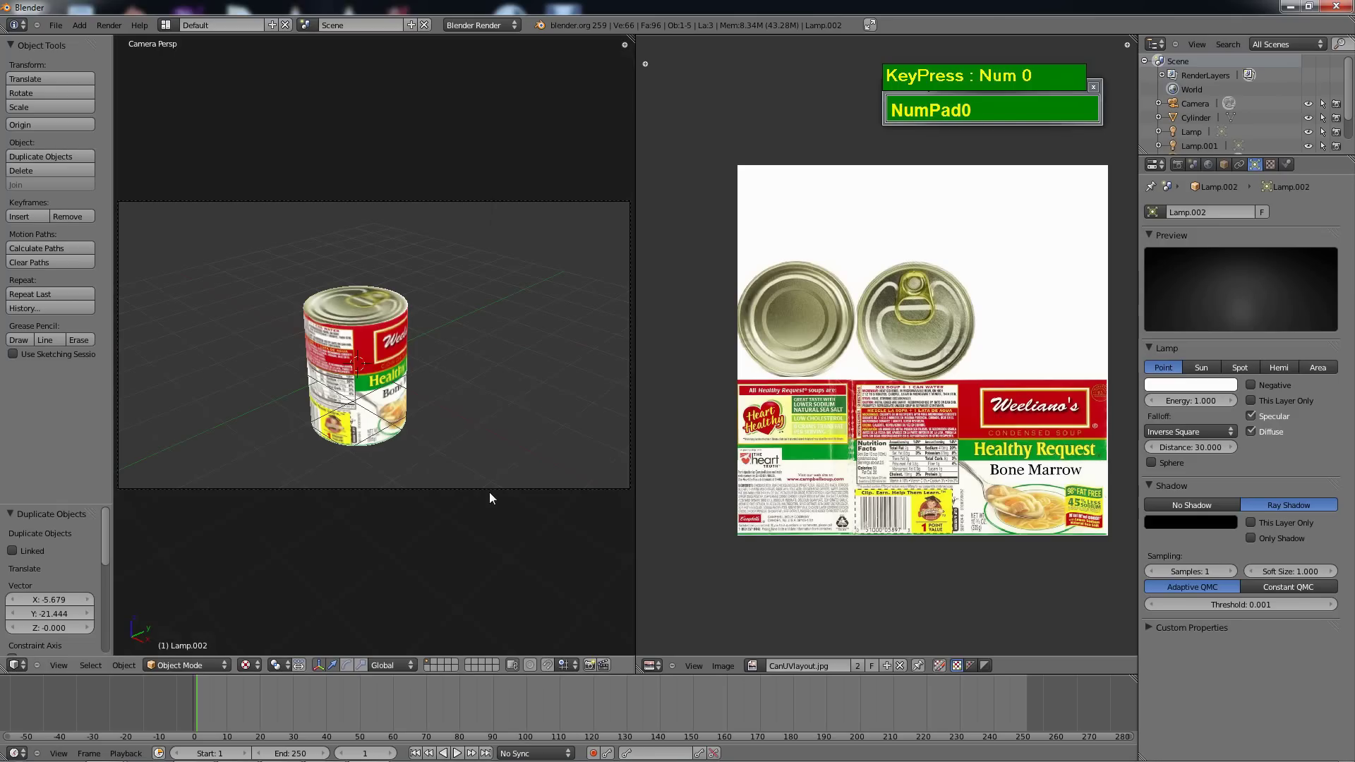
pyautogui.press('F12')
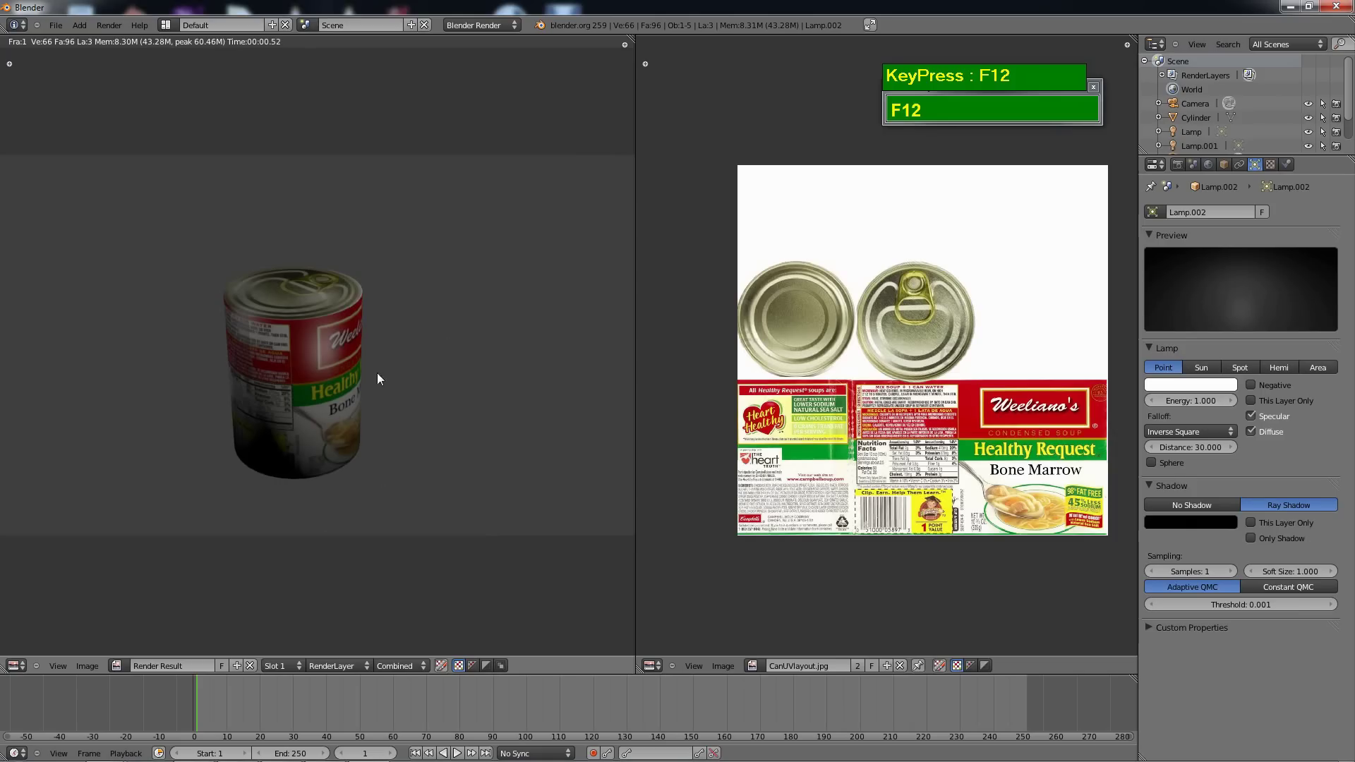
pyautogui.press('Escape')
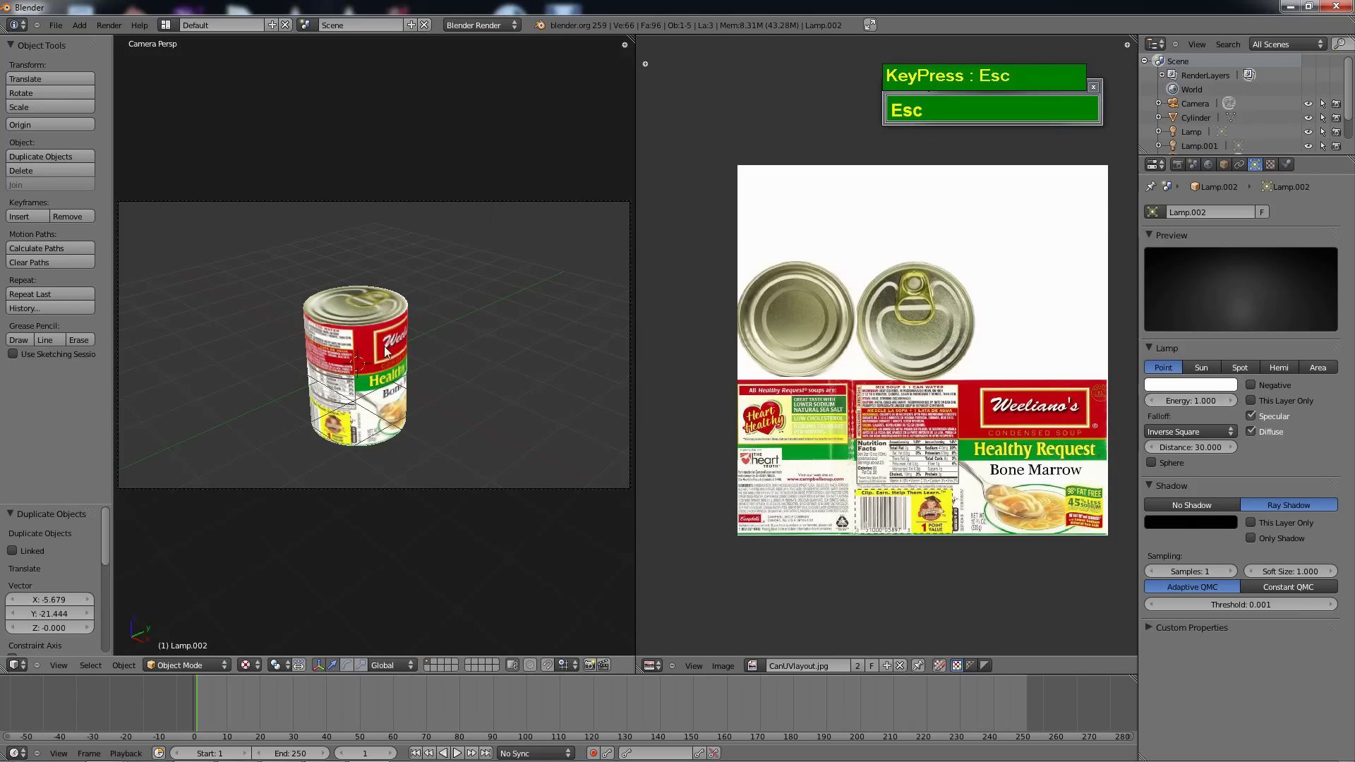
# Select the can and raise it about 1.38 units along the Z axis.
pyautogui.rightClick(383, 311)
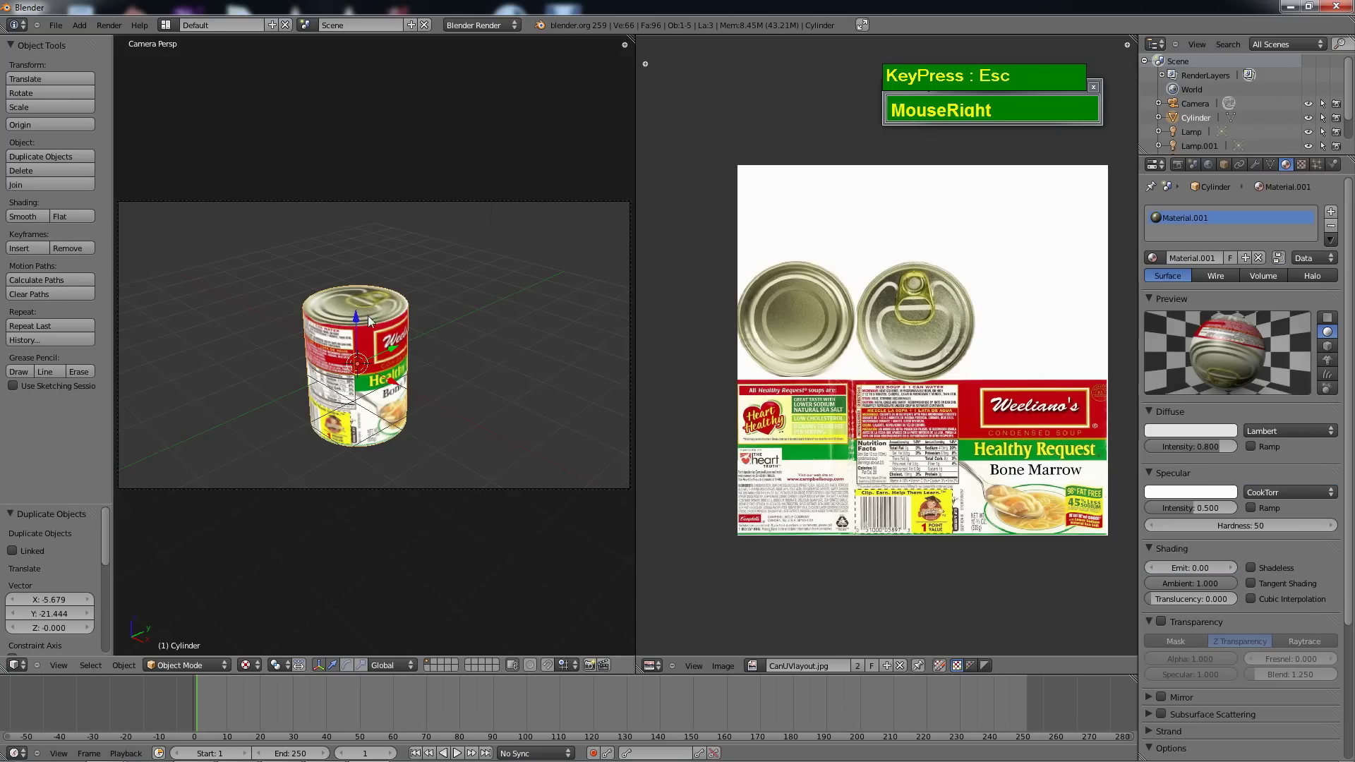
pyautogui.moveTo(357, 316); pyautogui.dragTo(335, 258)
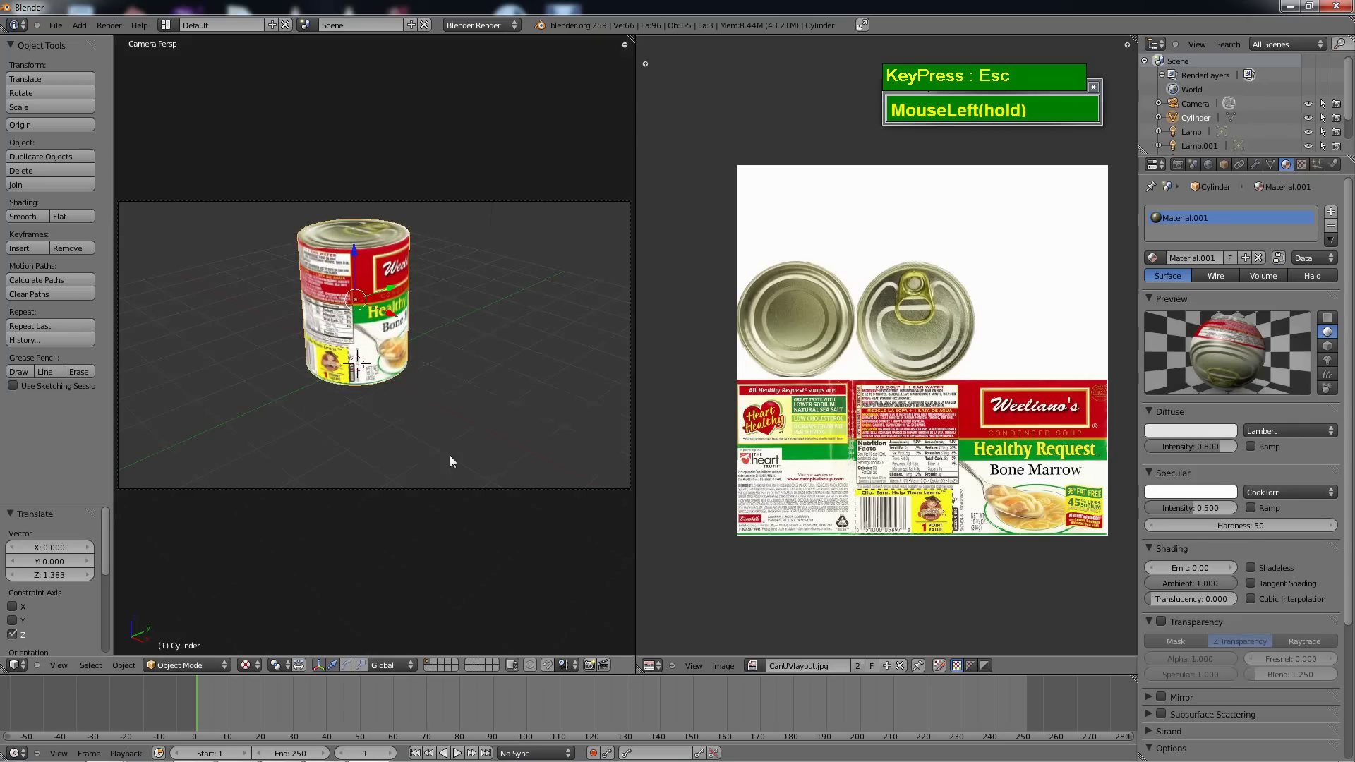
pyautogui.scroll(-2, 421, 328)
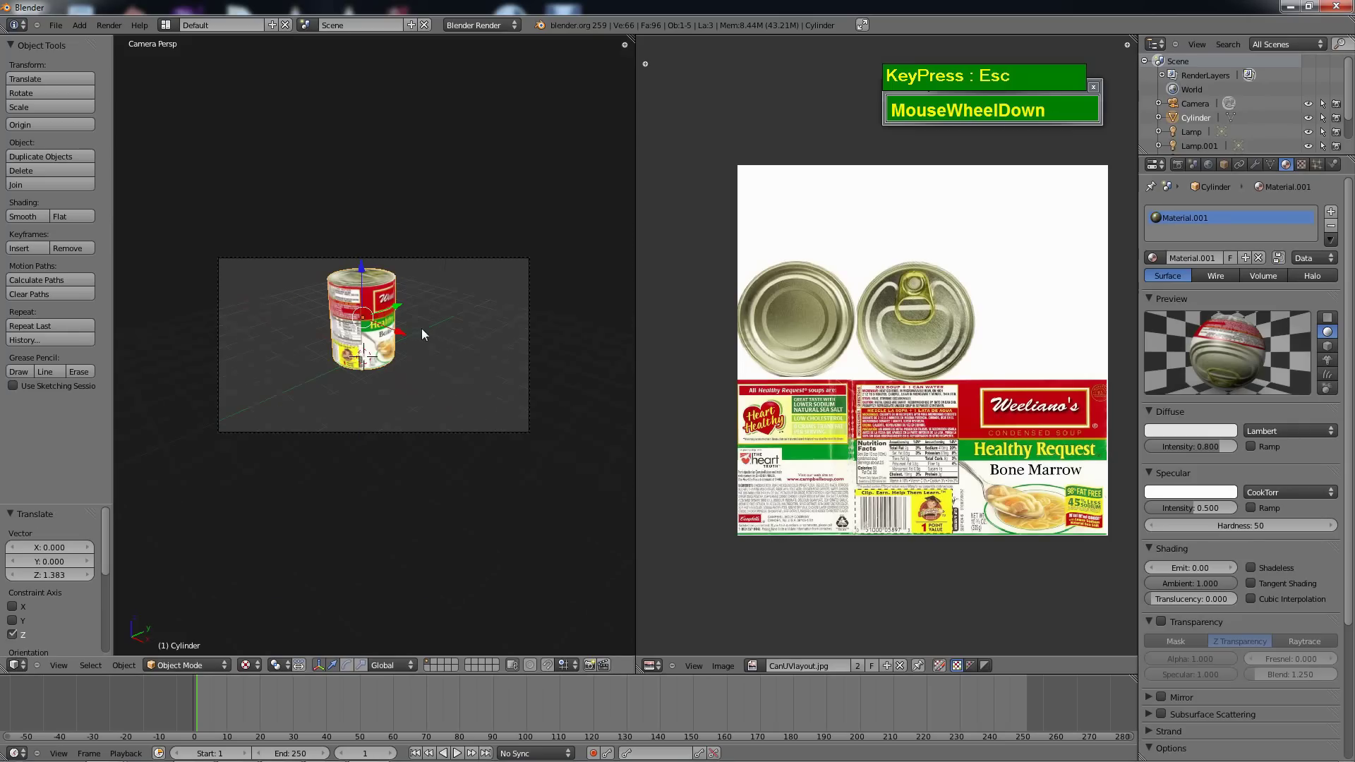
pyautogui.scroll(1, 415, 341)
pyautogui.scroll(1, 419, 312)
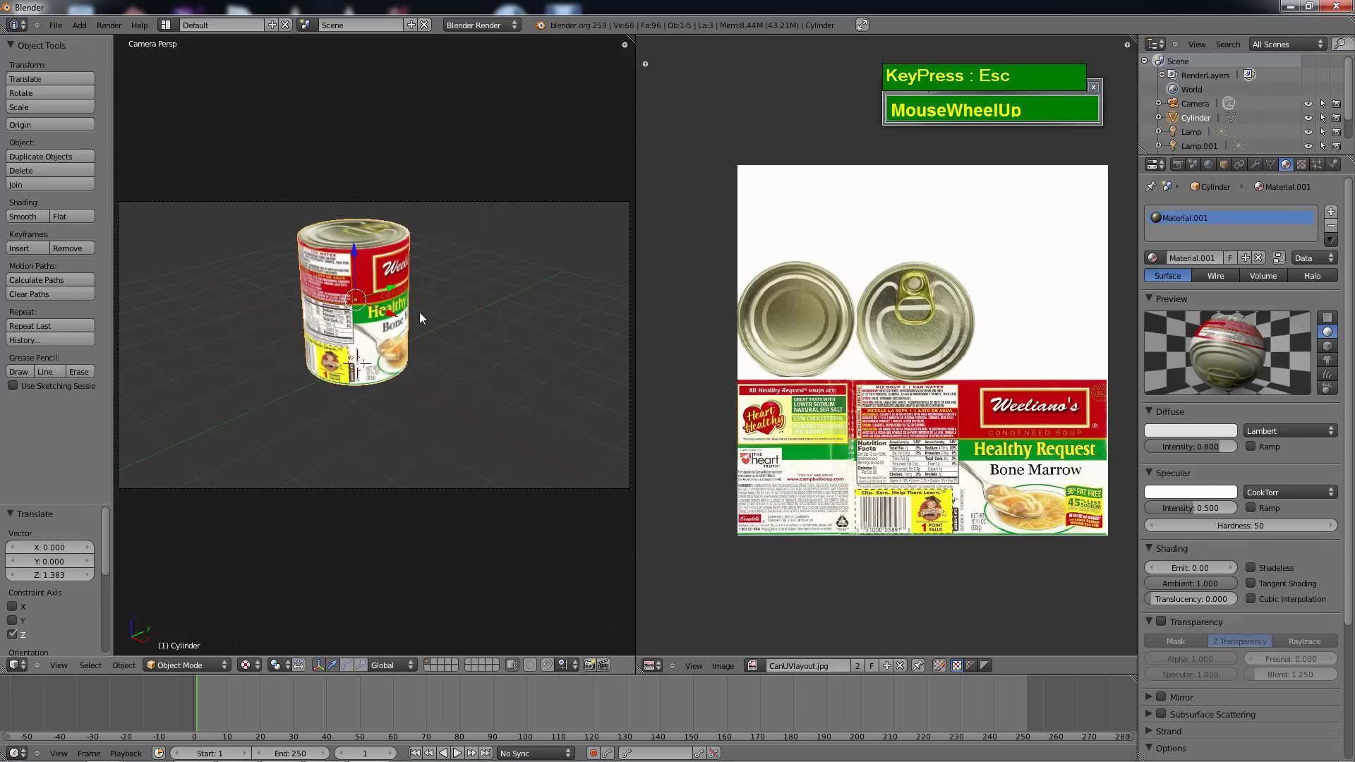
# In front view, lower the can about 0.06 units in Z so its base rests on the ground line.
pyautogui.press('KP_1')
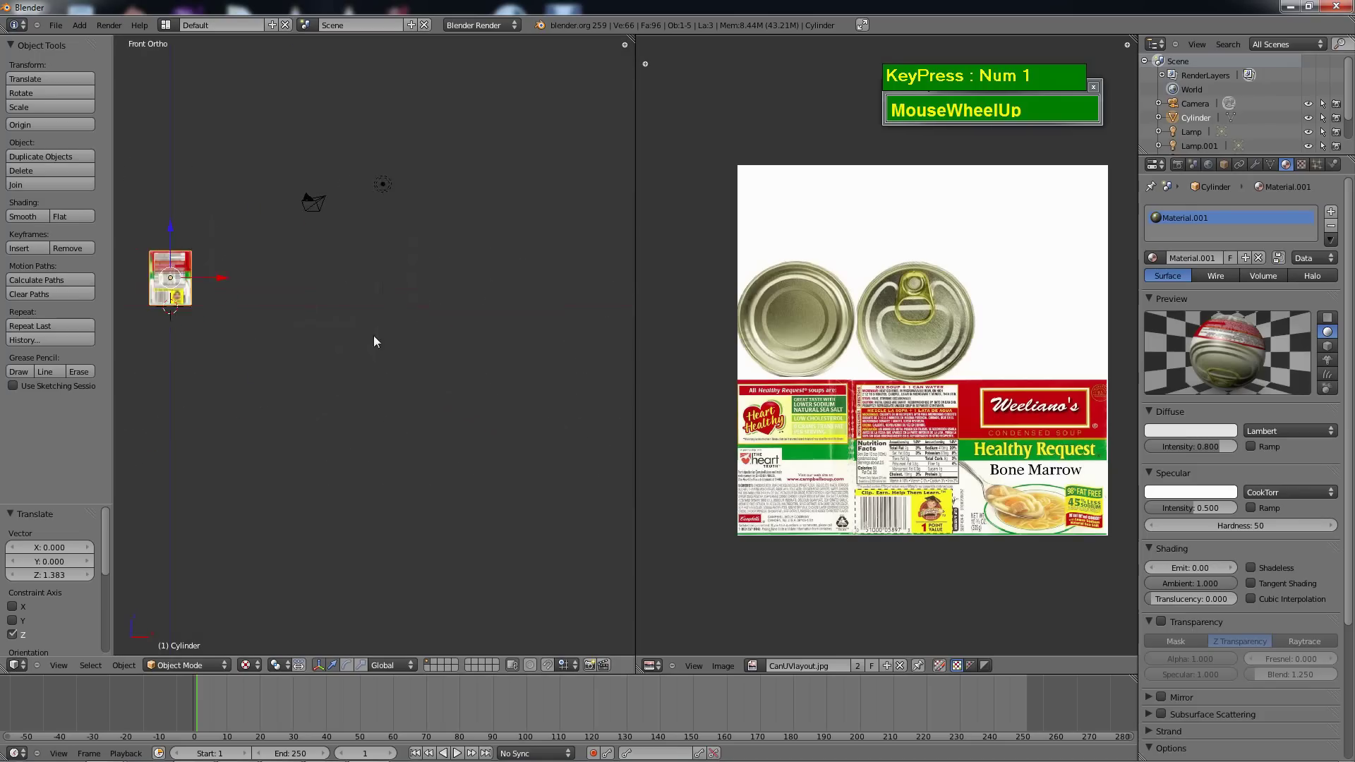
pyautogui.scroll(2, 374, 341)
pyautogui.keyDown('shift'); pyautogui.moveTo(293, 375); pyautogui.dragTo(416, 362, button='middle'); pyautogui.keyUp('shift')
pyautogui.scroll(6, 405, 401)
pyautogui.scroll(1, 373, 302)
pyautogui.moveTo(377, 299); pyautogui.dragTo(381, 304)
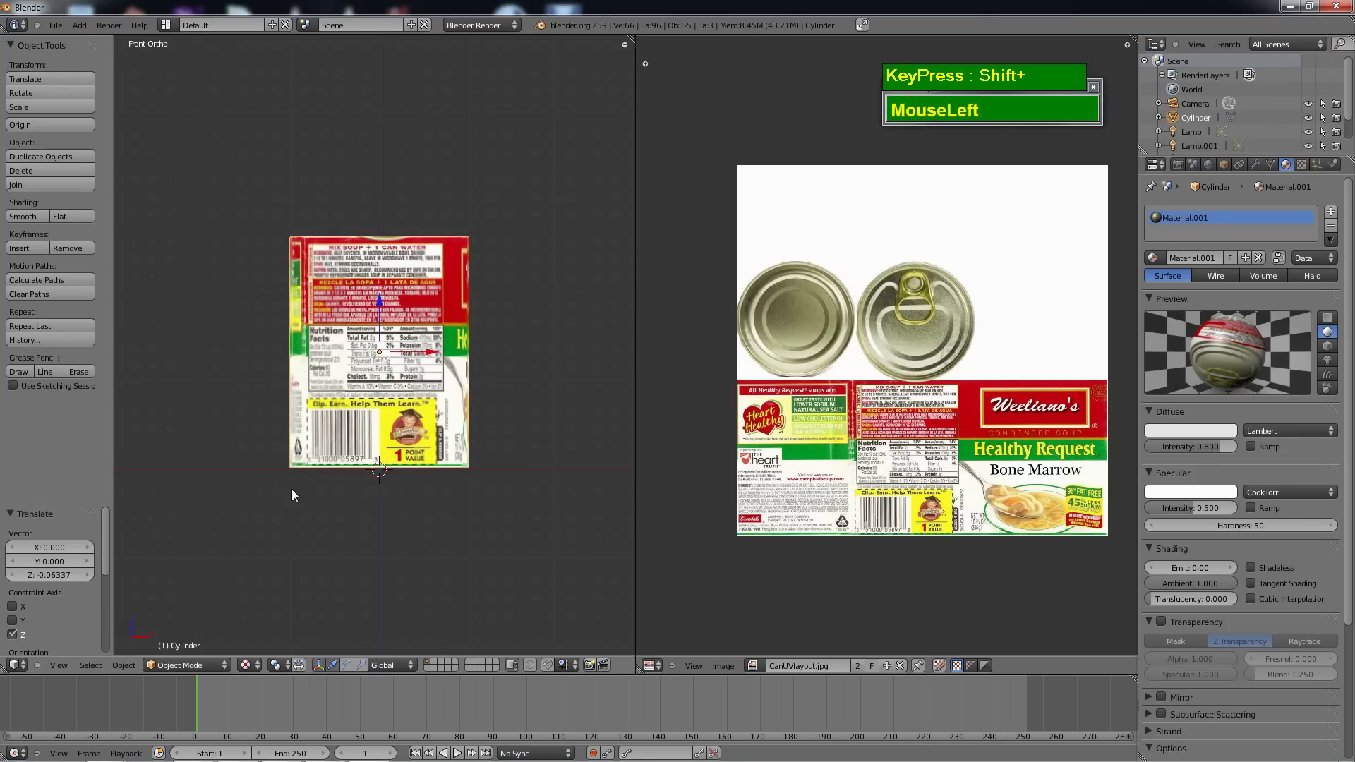
# Reset the 3D cursor to the scene's center.
pyautogui.scroll(-3, 523, 472)
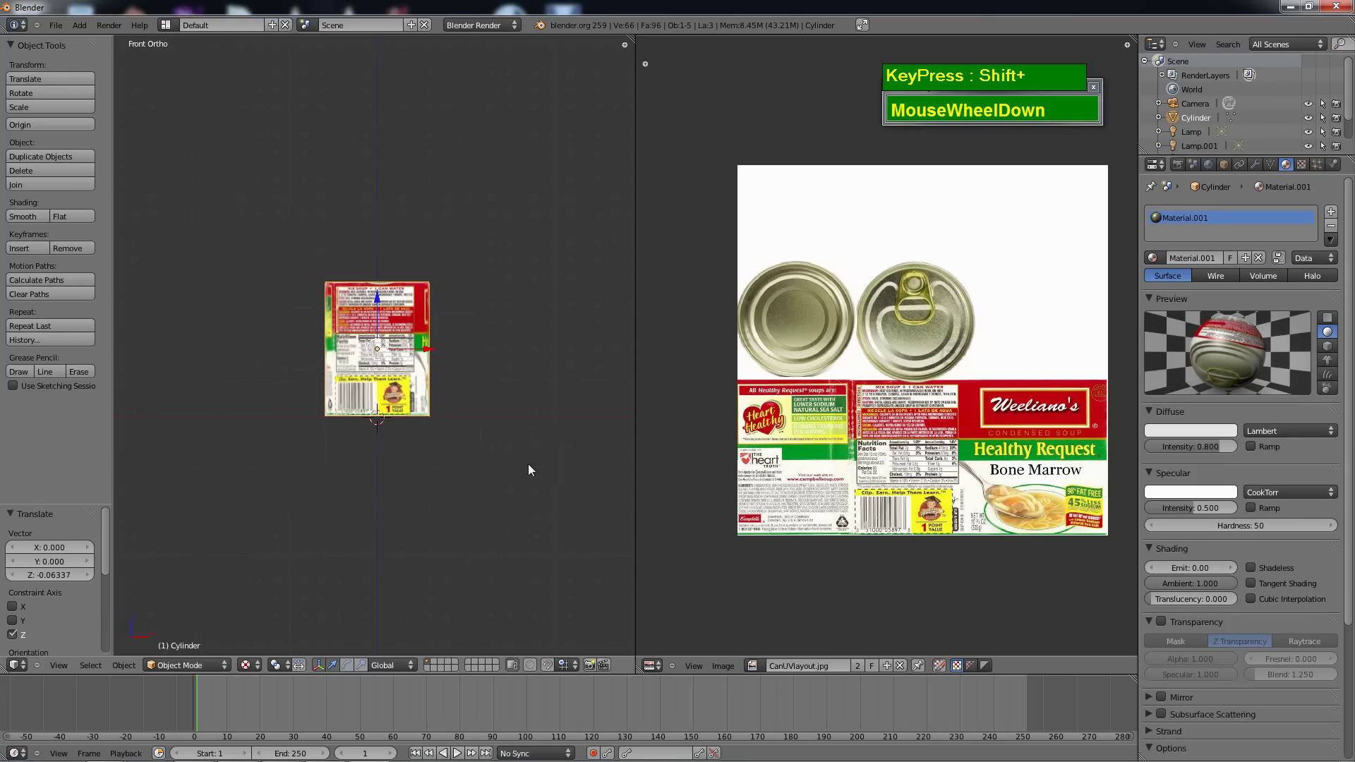
pyautogui.scroll(-3, 418, 408)
pyautogui.moveTo(418, 408); pyautogui.dragTo(370, 467, button='middle')
pyautogui.scroll(4, 391, 433)
pyautogui.scroll(-2, 353, 456)
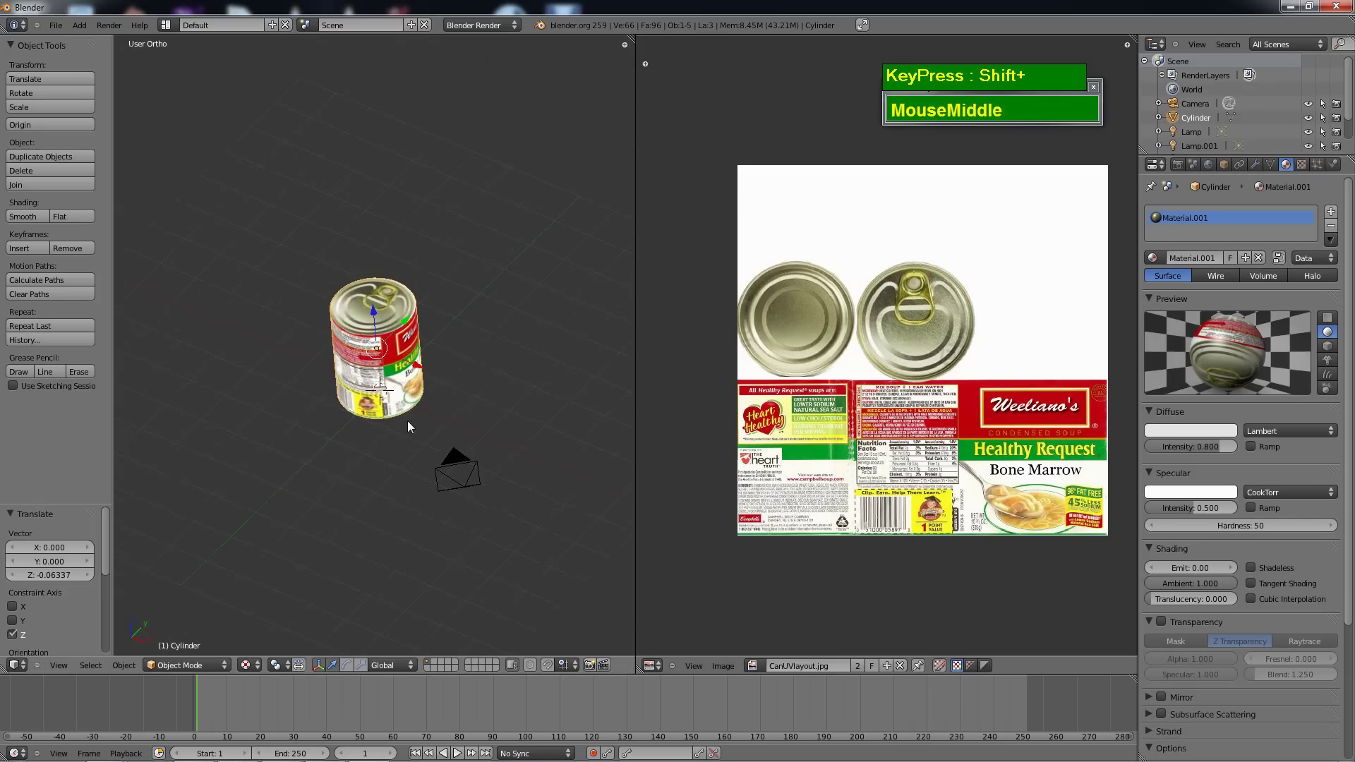
pyautogui.hotkey('shift', 'c')
# Add a mesh plane at the scene's center, under the can.
pyautogui.scroll(2, 459, 419)
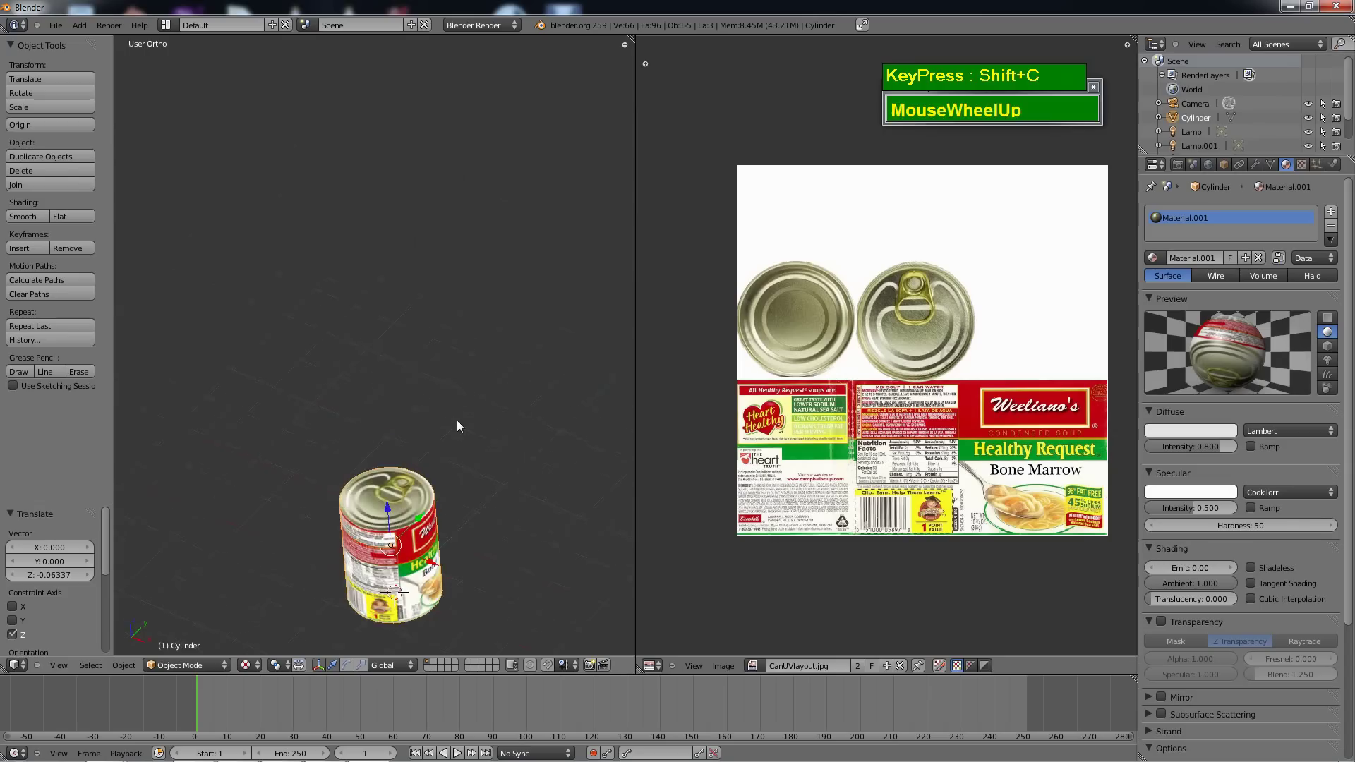
pyautogui.keyDown('shift'); pyautogui.moveTo(456, 420); pyautogui.dragTo(460, 285, button='middle'); pyautogui.keyUp('shift')
pyautogui.scroll(1, 440, 386)
pyautogui.keyDown('shift'); pyautogui.moveTo(487, 380); pyautogui.dragTo(434, 394, button='middle'); pyautogui.keyUp('shift')
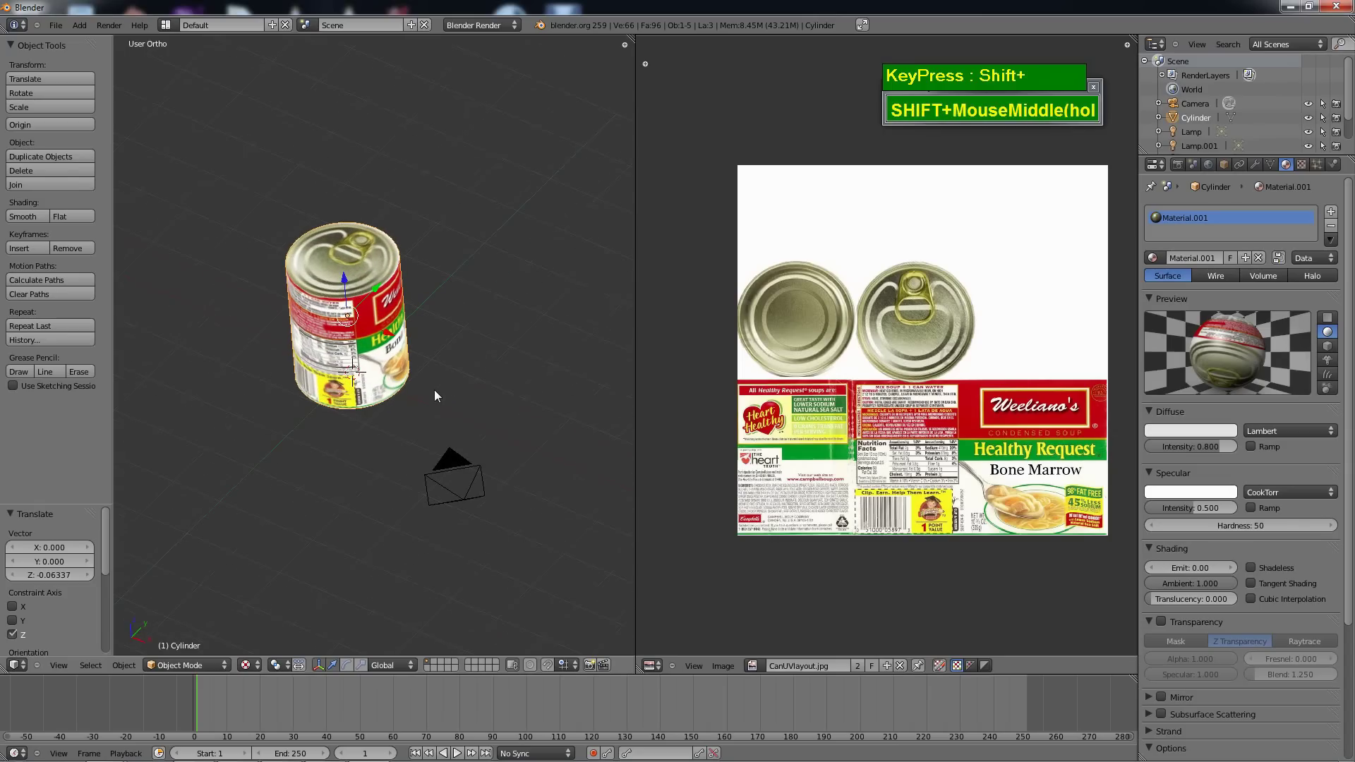
pyautogui.hotkey('shift', 'a')
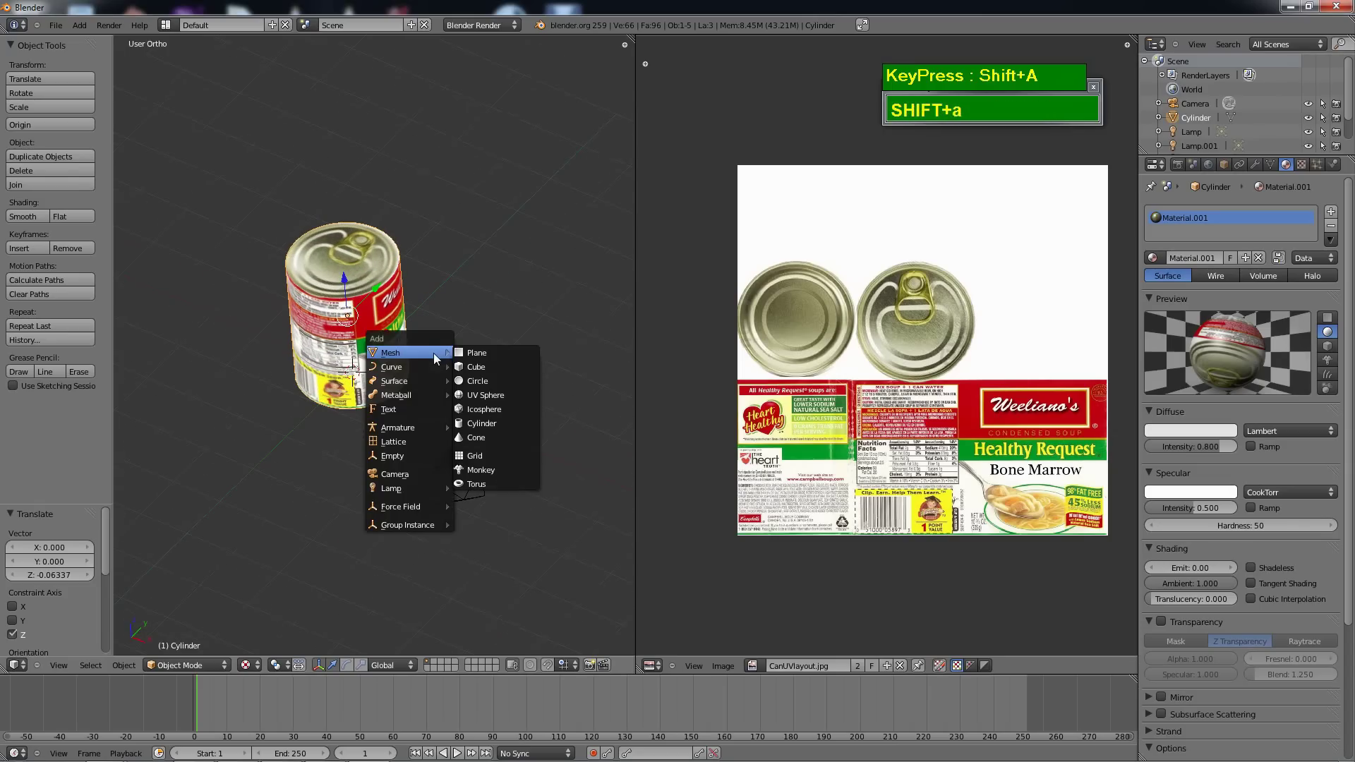
pyautogui.click(473, 352)
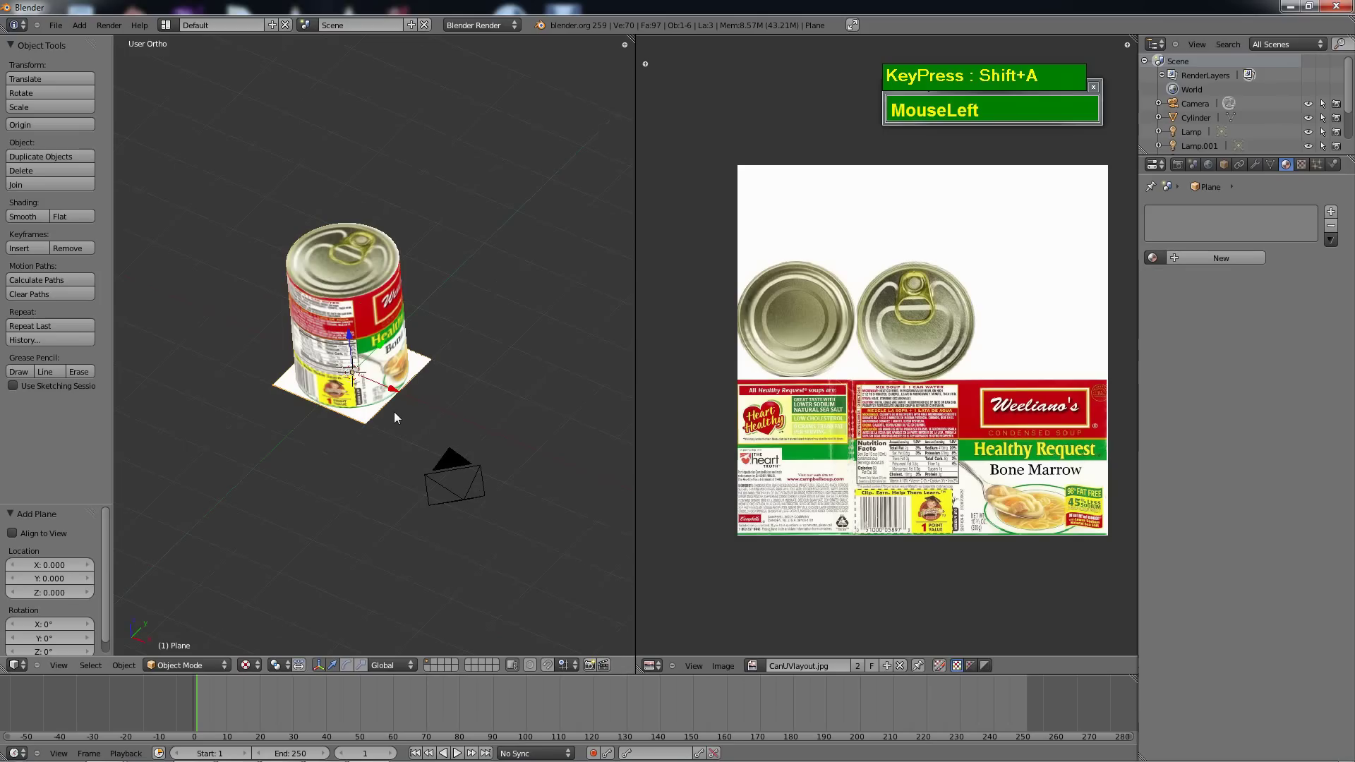
# In Edit Mode, scale the plane up about 8.25 times to form a large floor, then return to Object Mode.
pyautogui.press('Tab')
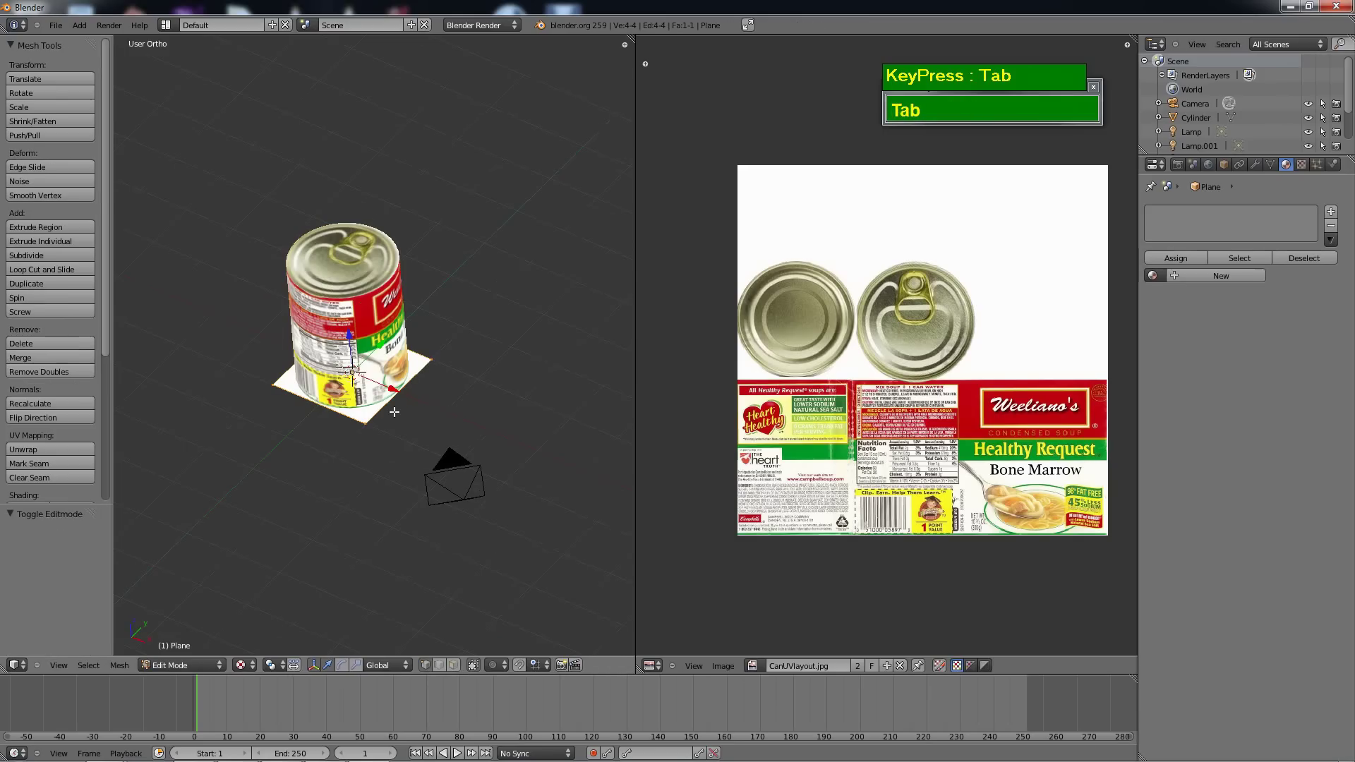
pyautogui.press('s')
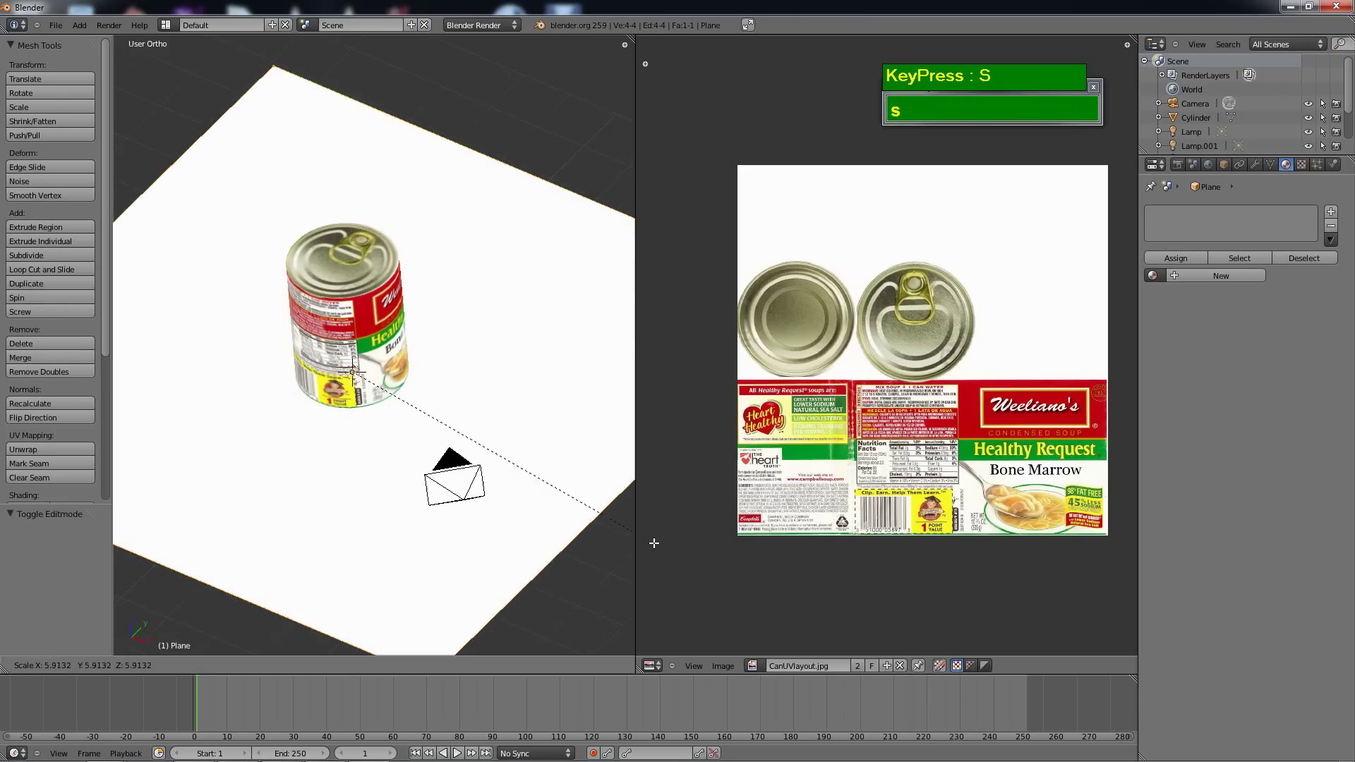
pyautogui.click(510, 469)
pyautogui.scroll(-1, 510, 469)
pyautogui.scroll(-5, 510, 469)
pyautogui.scroll(1, 432, 445)
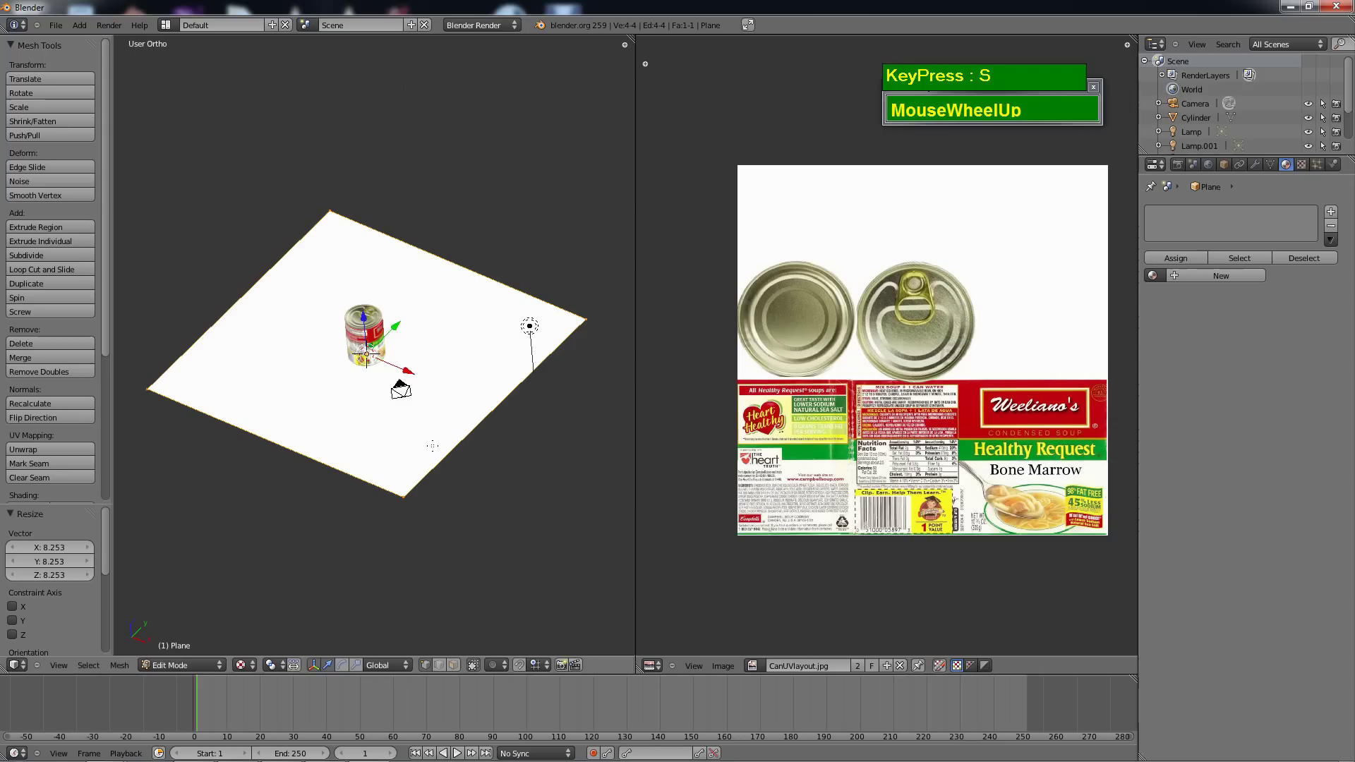
pyautogui.press('Tab')
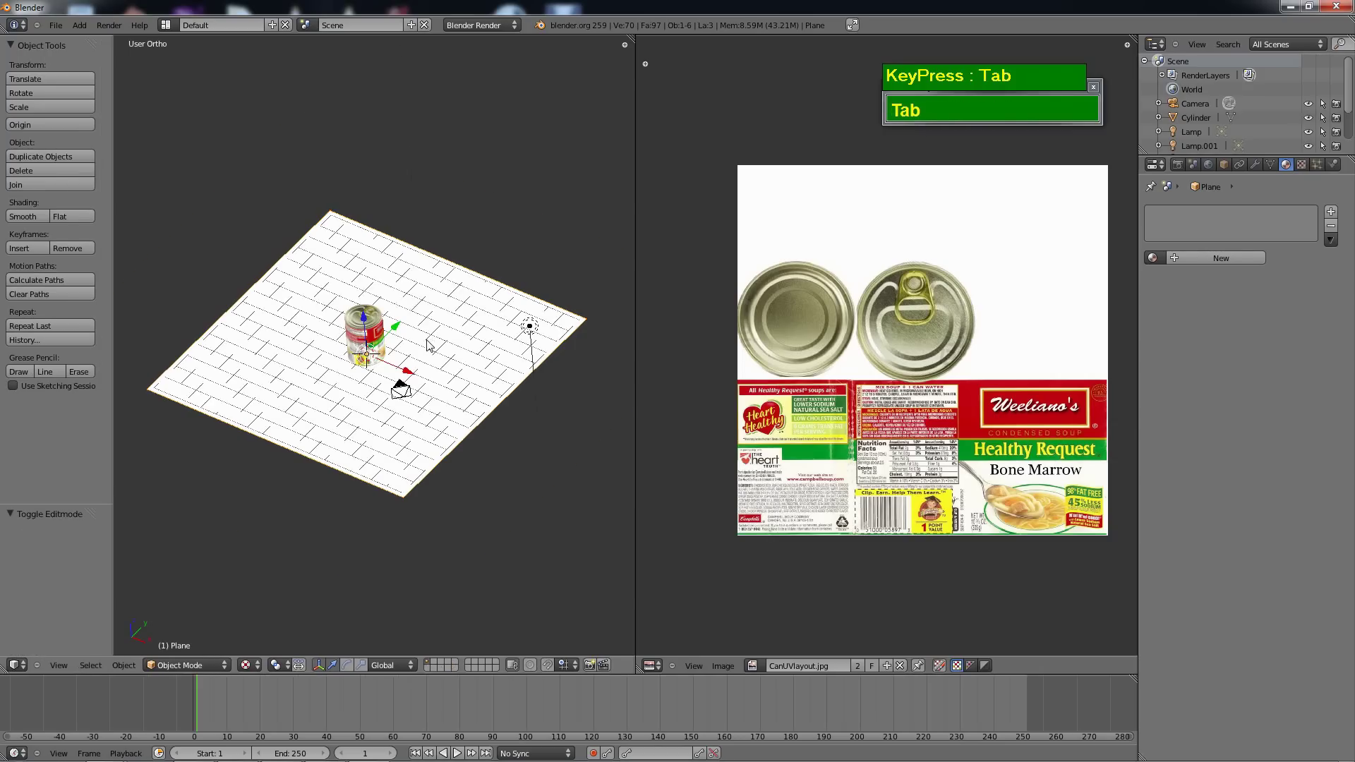
# Give the floor plane a new material with a light turquoise diffuse color.
pyautogui.moveTo(331, 325); pyautogui.dragTo(331, 287, button='middle')
pyautogui.scroll(2, 331, 289)
pyautogui.moveTo(404, 350)
pyautogui.mouseDown(button='middle')
pyautogui.moveTo(367, 369)
pyautogui.moveTo(404, 364)
pyautogui.mouseUp(button='middle')
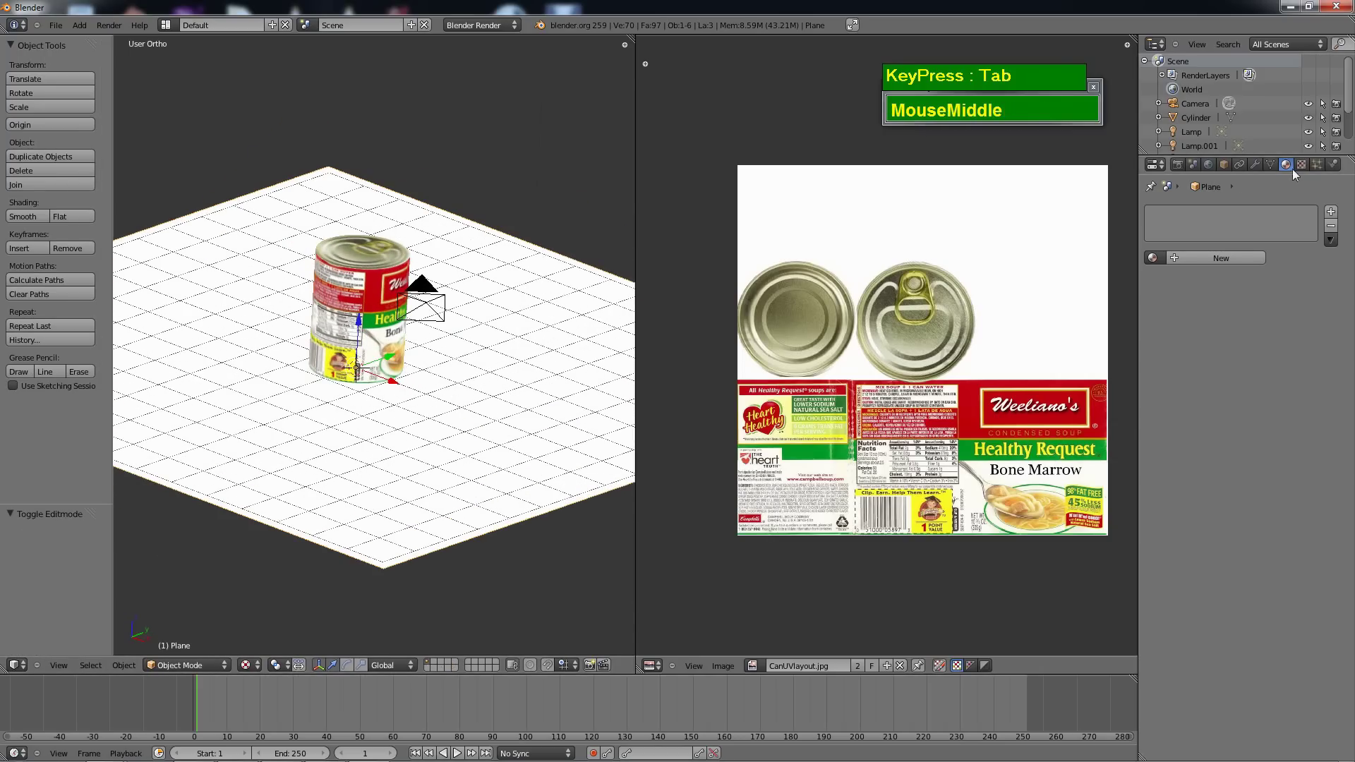
pyautogui.click(1222, 259)
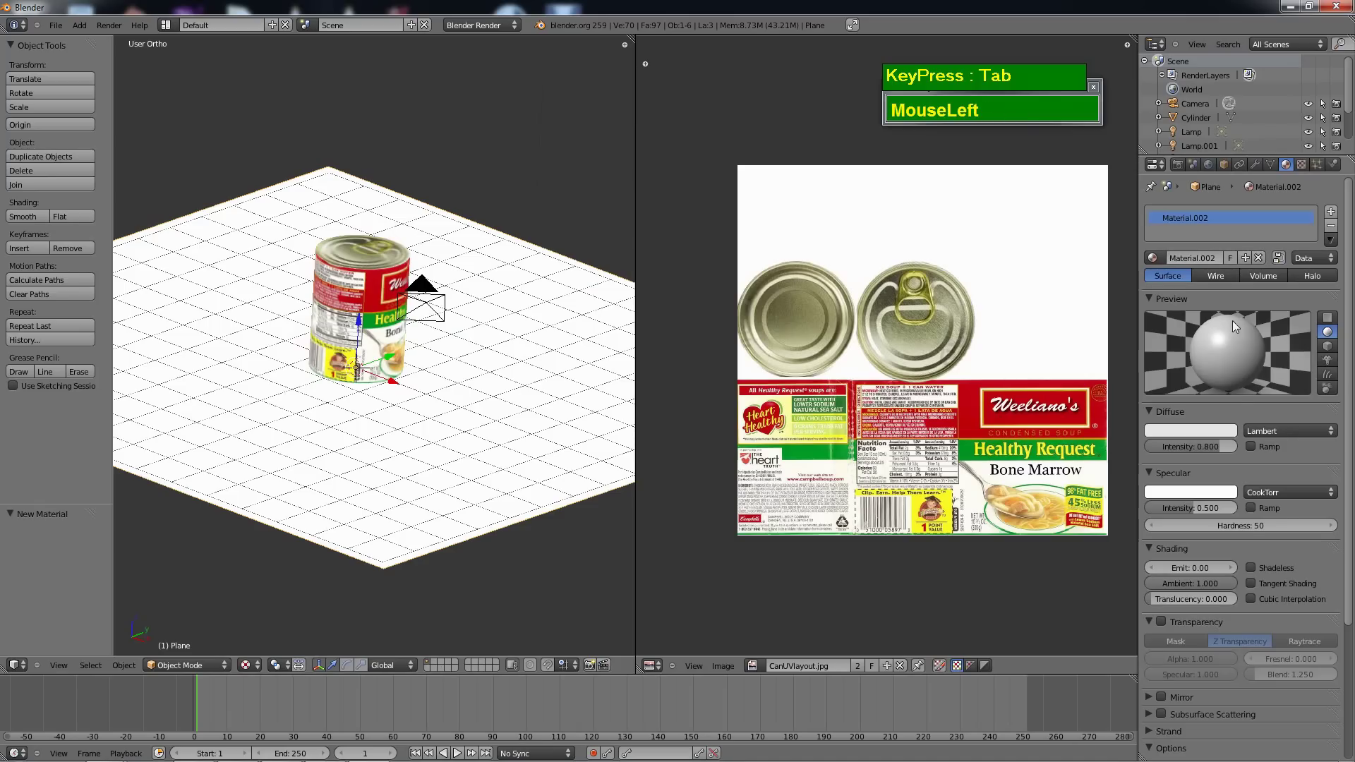
pyautogui.click(1192, 430)
pyautogui.moveTo(1183, 285); pyautogui.dragTo(1162, 264)
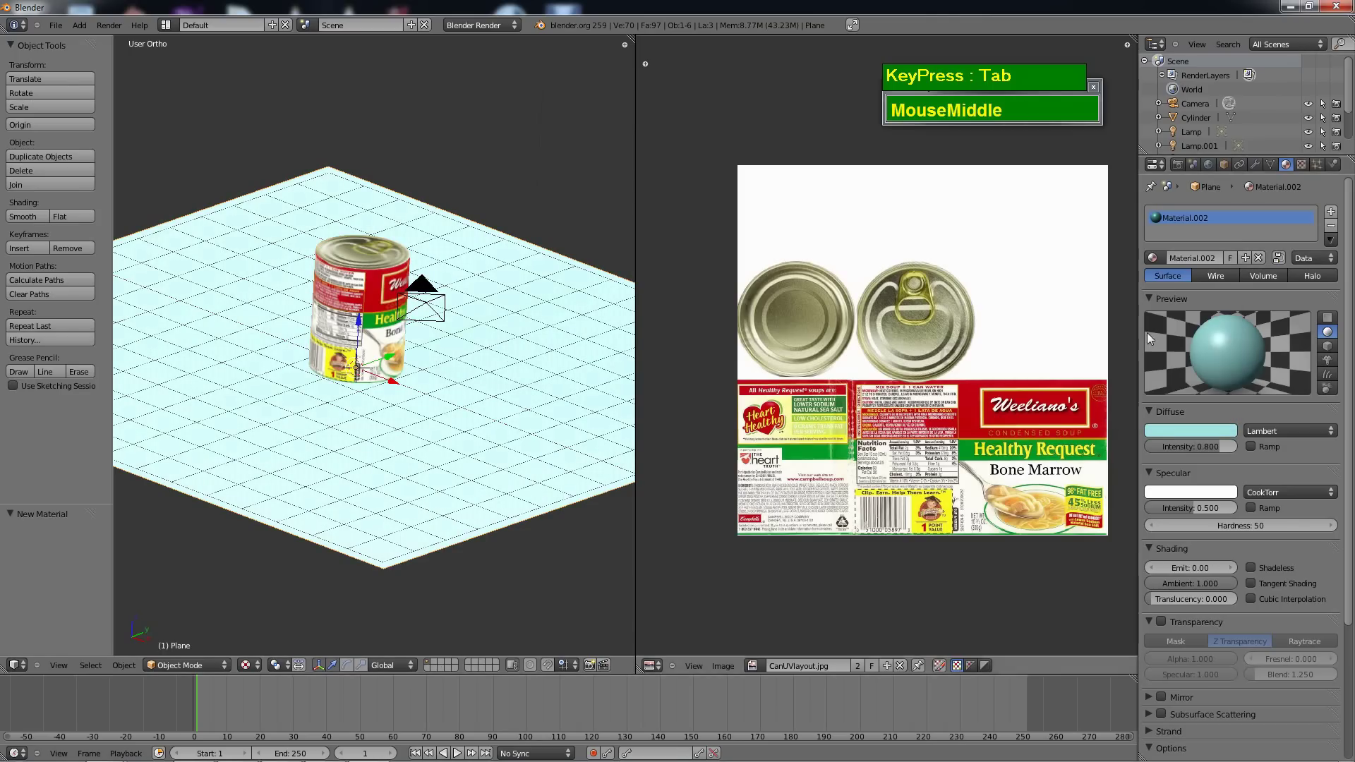
# Render the can and floor from the camera view, close the render, and expand the 3D view over the image editor area.
pyautogui.moveTo(437, 332); pyautogui.dragTo(534, 346, button='middle')
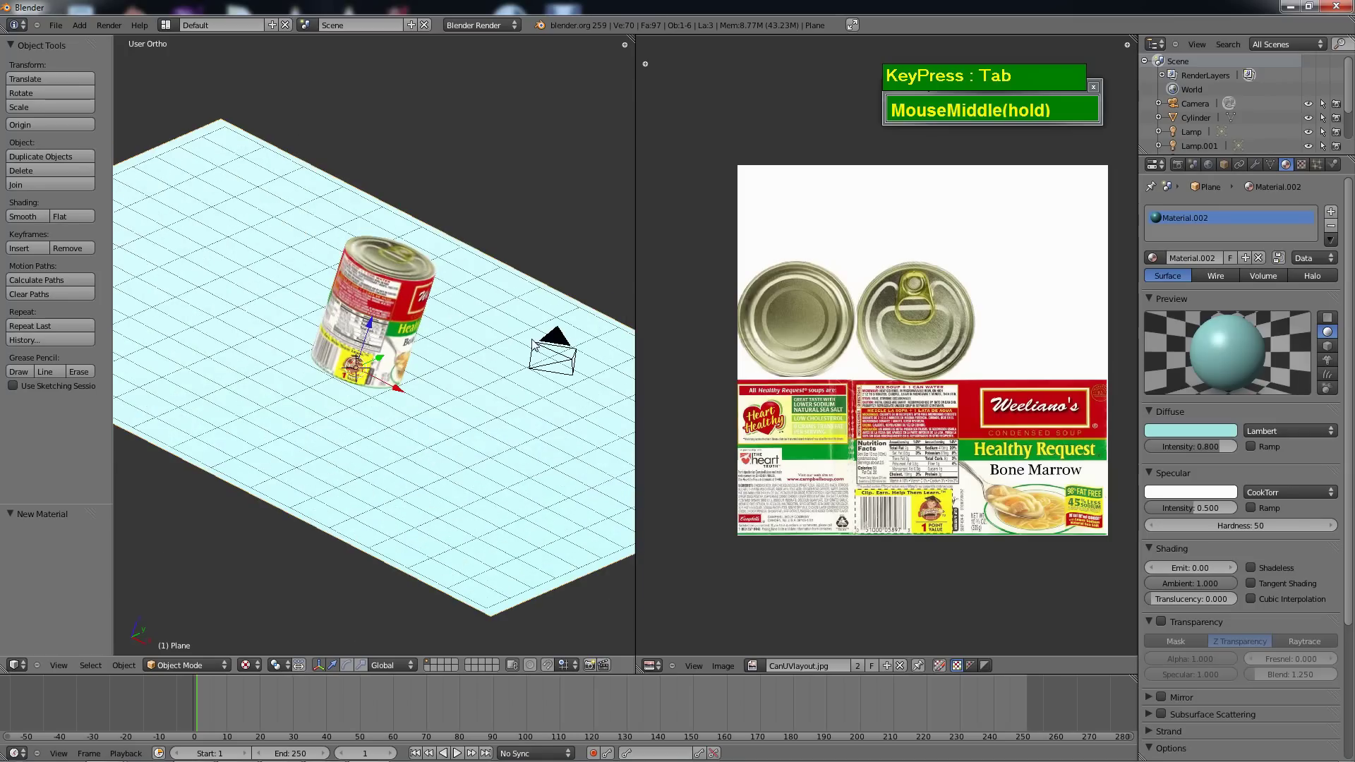
pyautogui.press('KP_0')
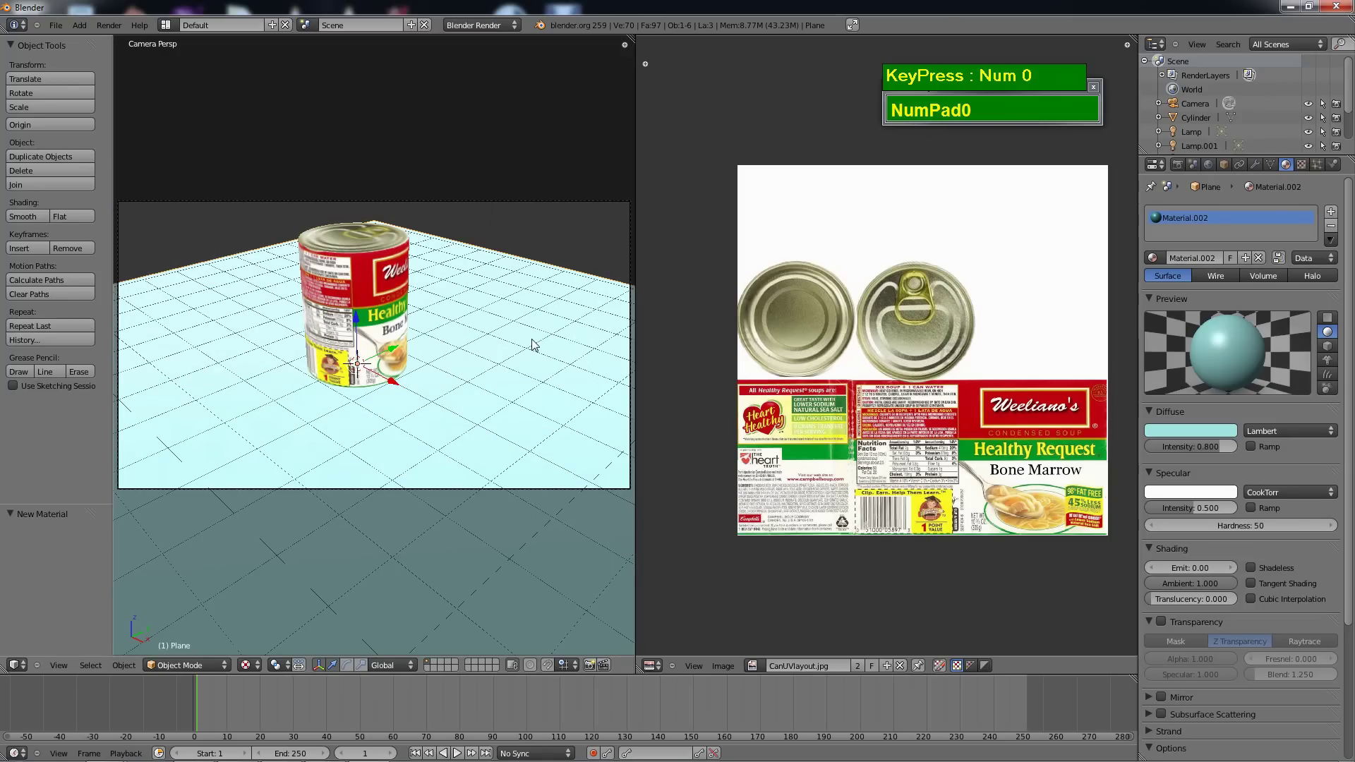
pyautogui.press('F12')
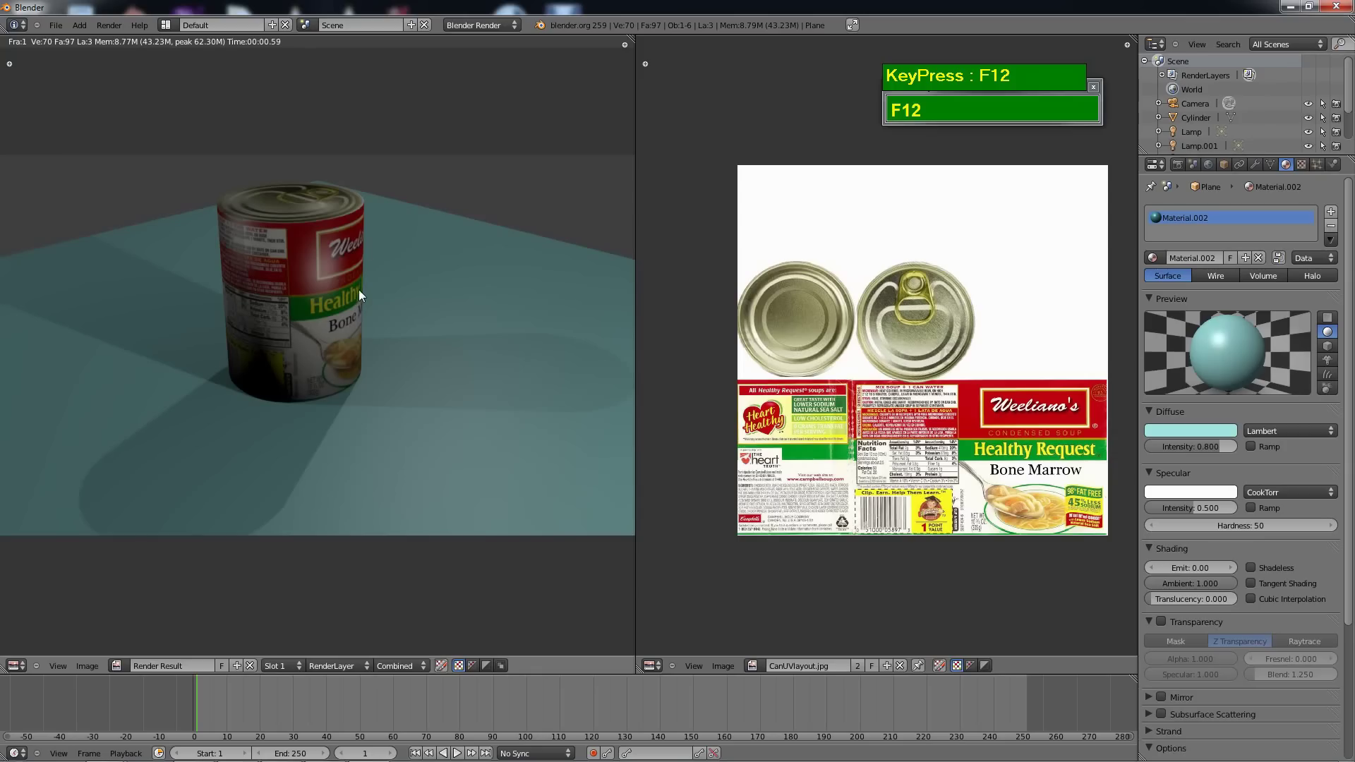
pyautogui.press('Escape')
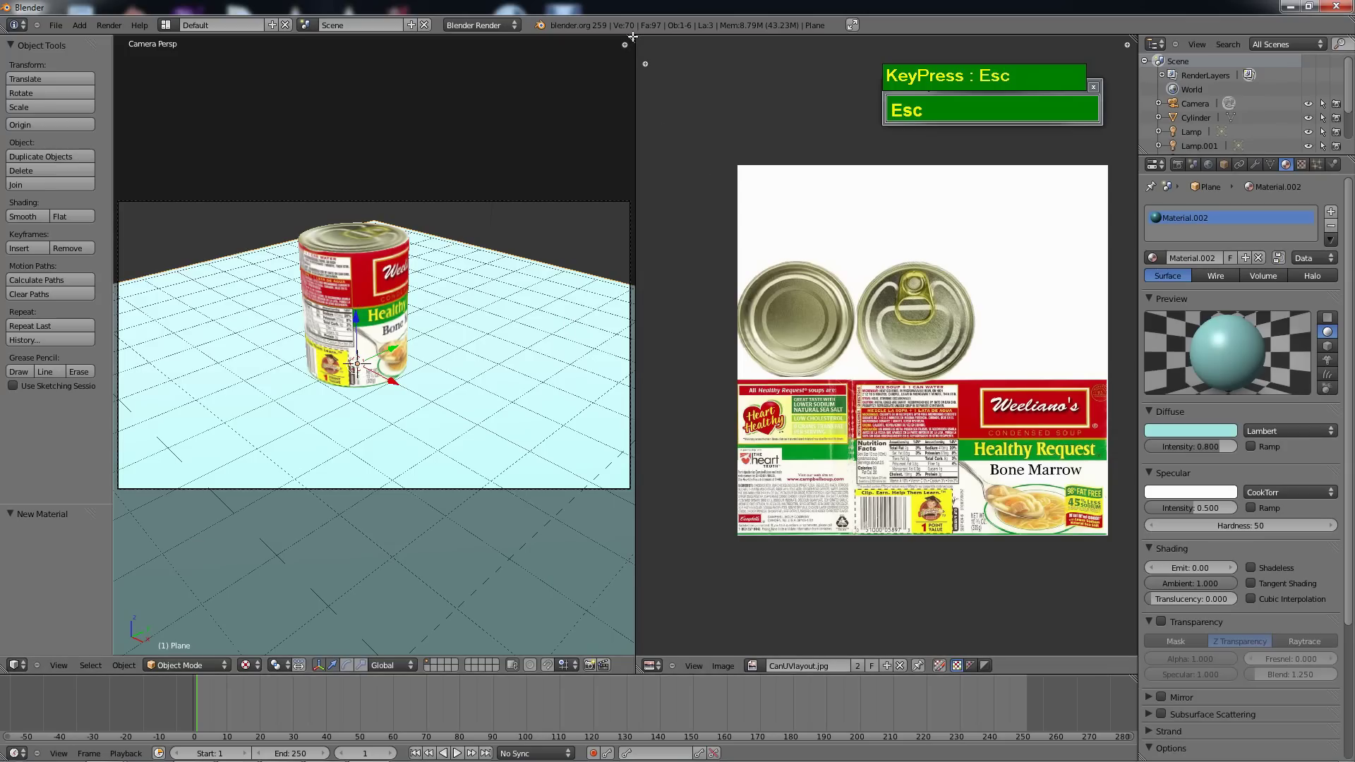
pyautogui.moveTo(632, 37); pyautogui.dragTo(935, 305)
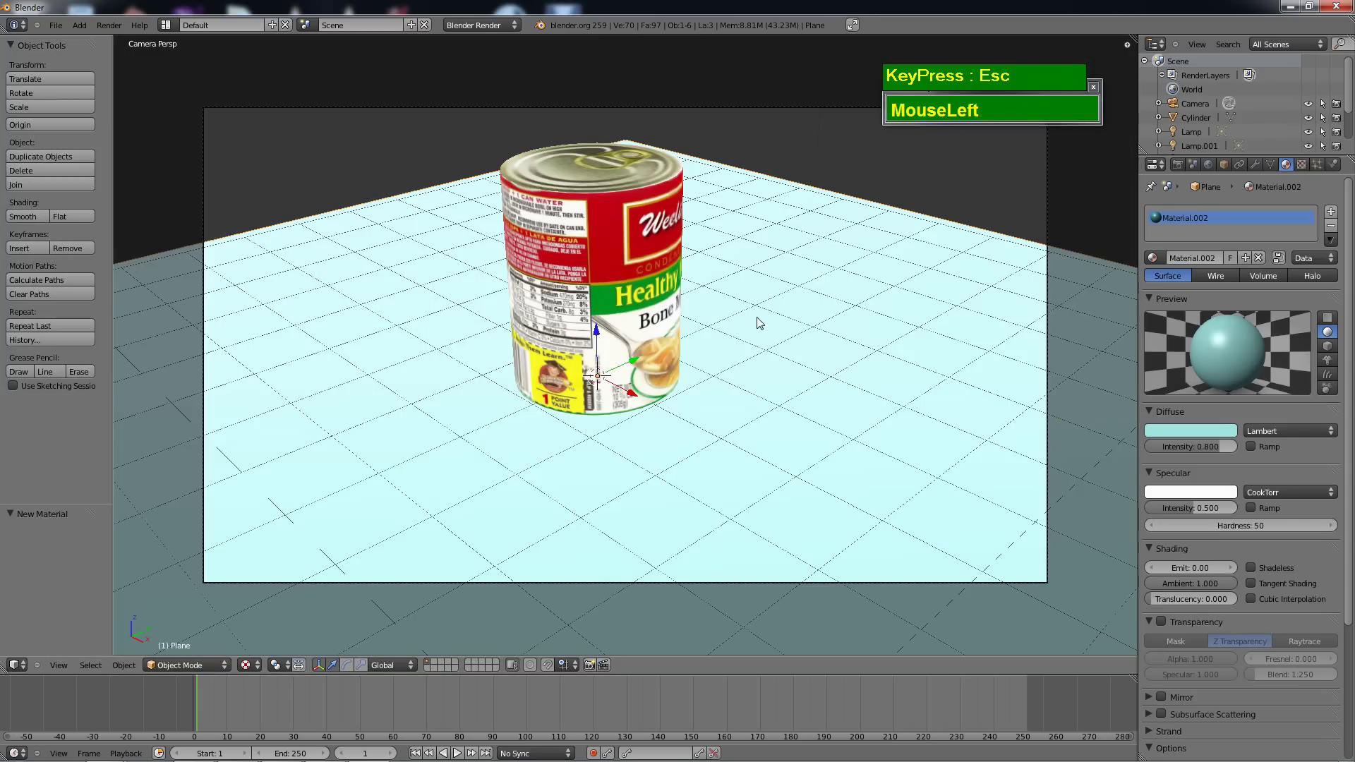
# Set the can material's Emit value to 0.36, then render the camera view and close the render.
pyautogui.rightClick(643, 185)
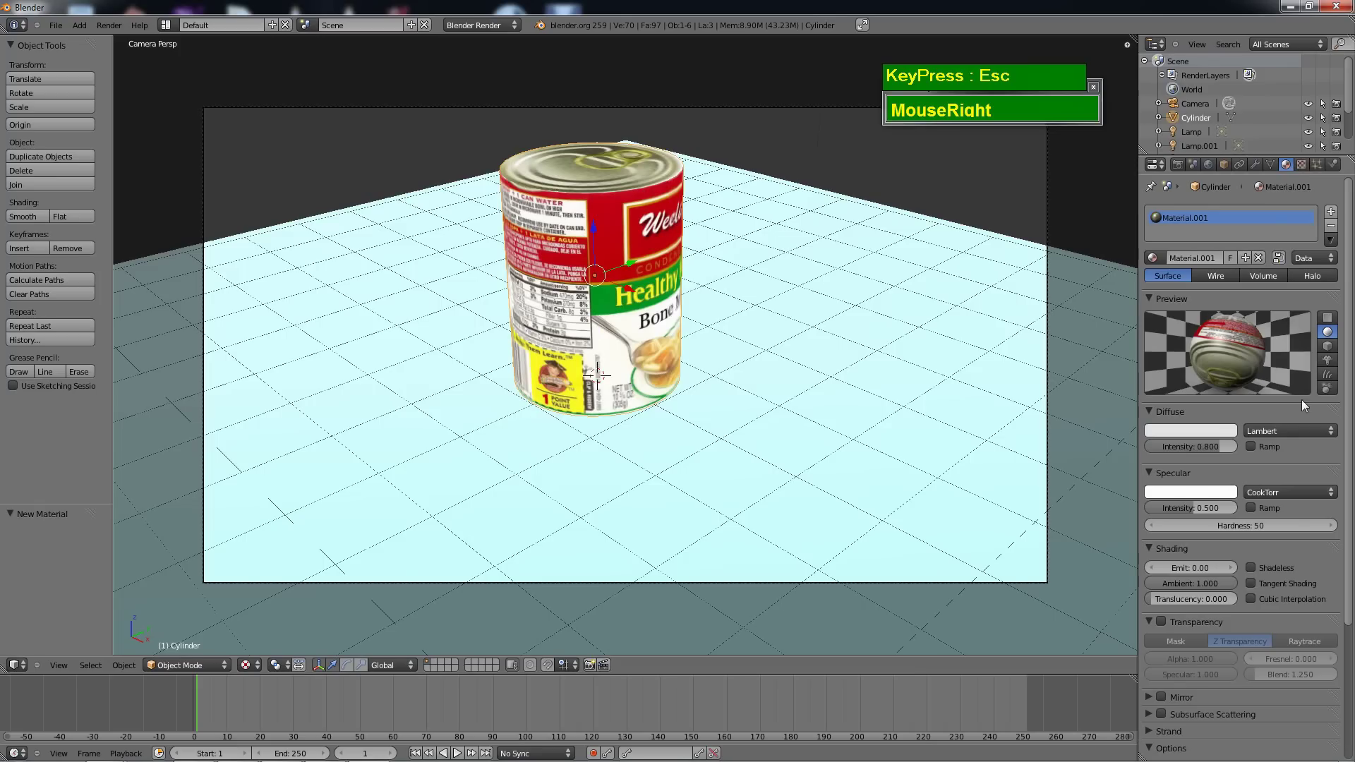
pyautogui.moveTo(1352, 502); pyautogui.dragTo(1351, 558)
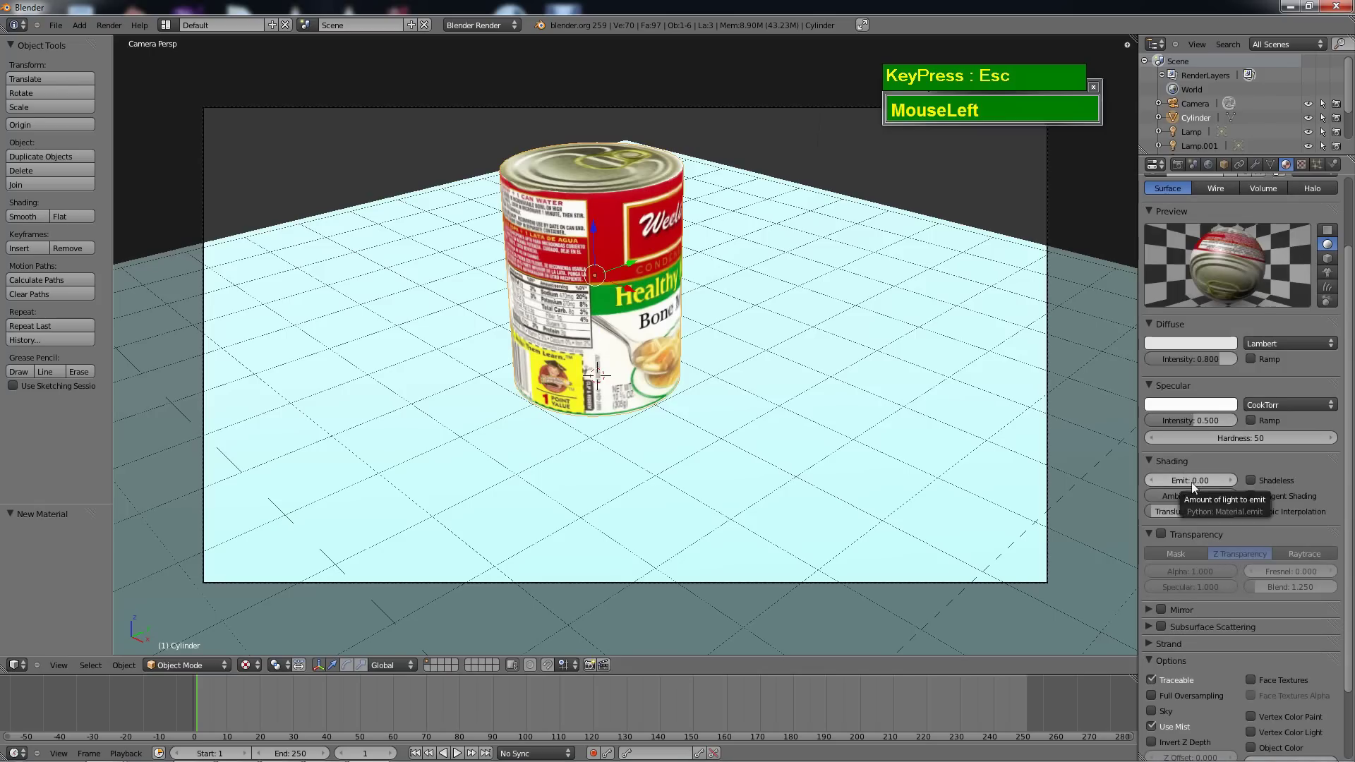
pyautogui.moveTo(1191, 481); pyautogui.dragTo(1205, 485)
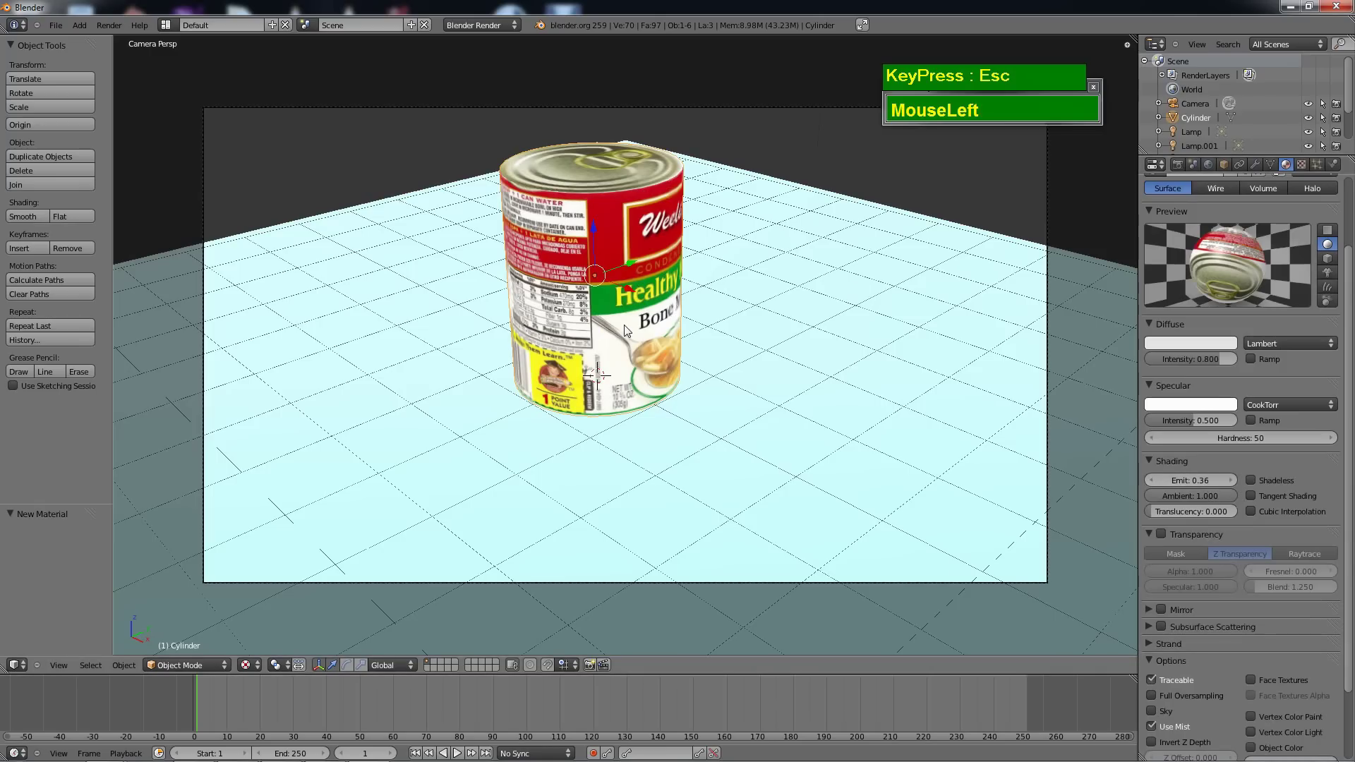
pyautogui.press('F12')
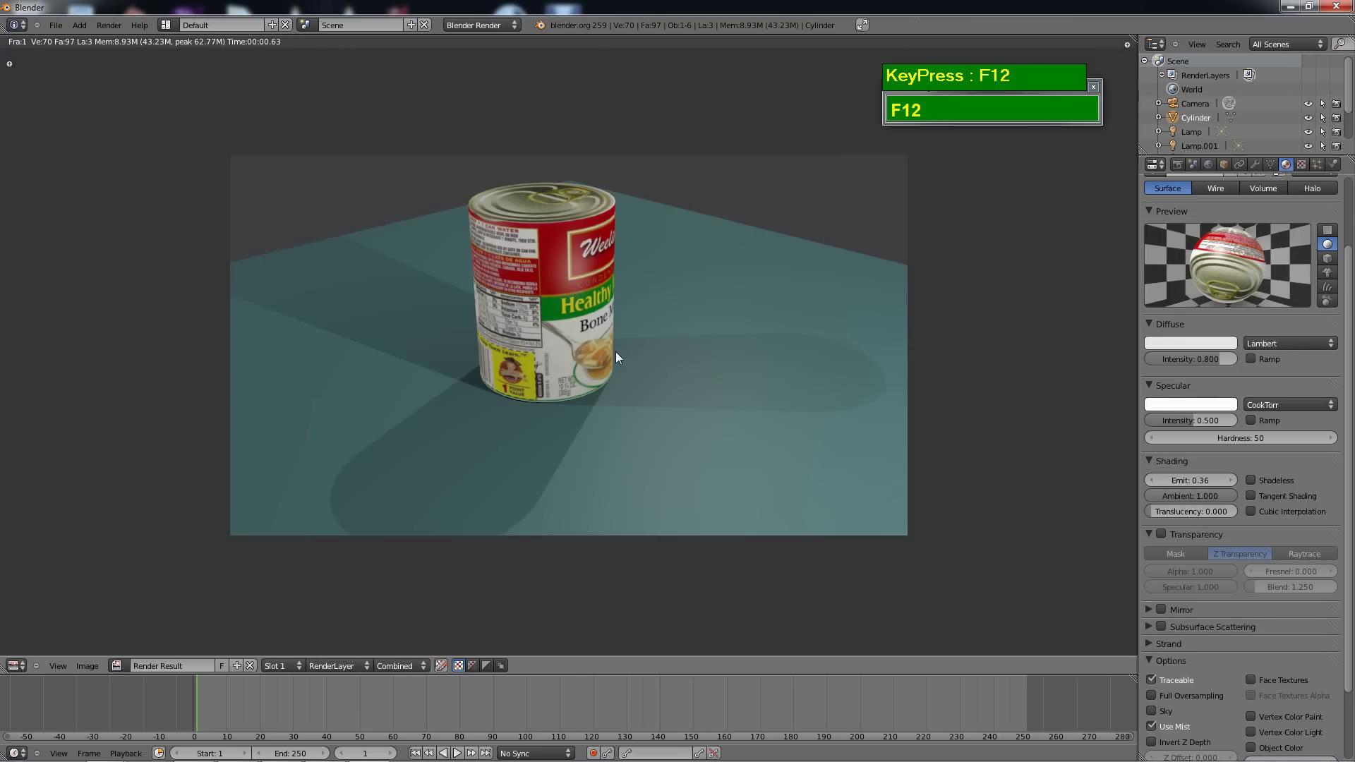
pyautogui.press('Escape')
pyautogui.scroll(1, 705, 354)
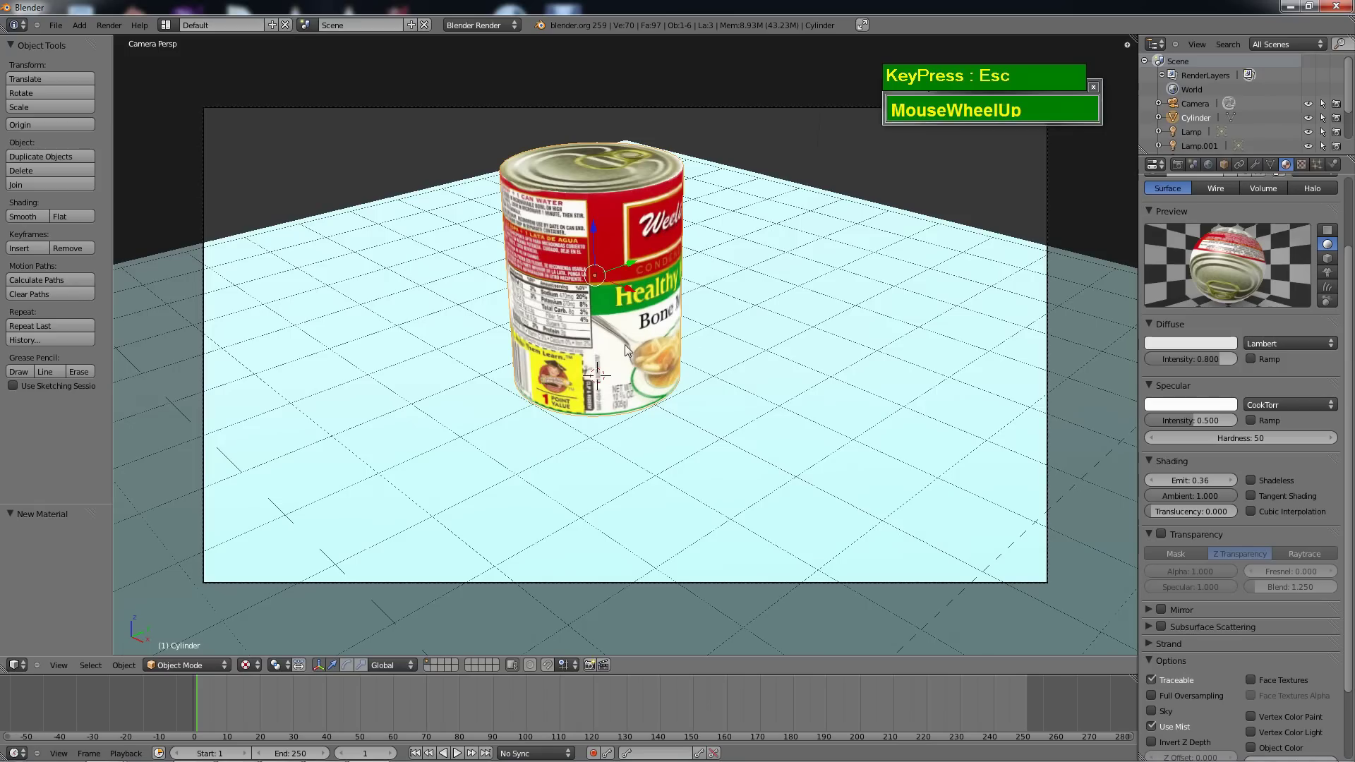
# Rotate the can about -64° around the X axis and inspect its base and label from several angles.
pyautogui.press('r')
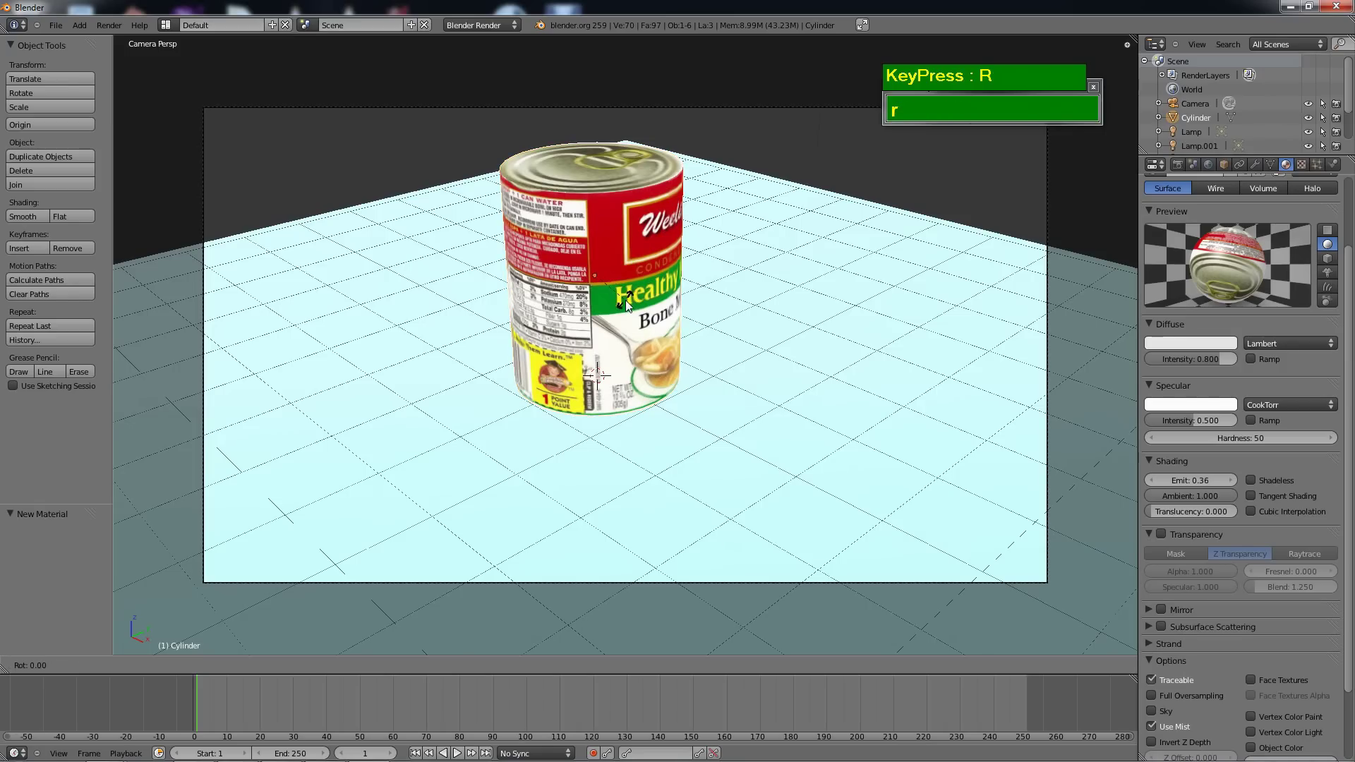
pyautogui.press('x')
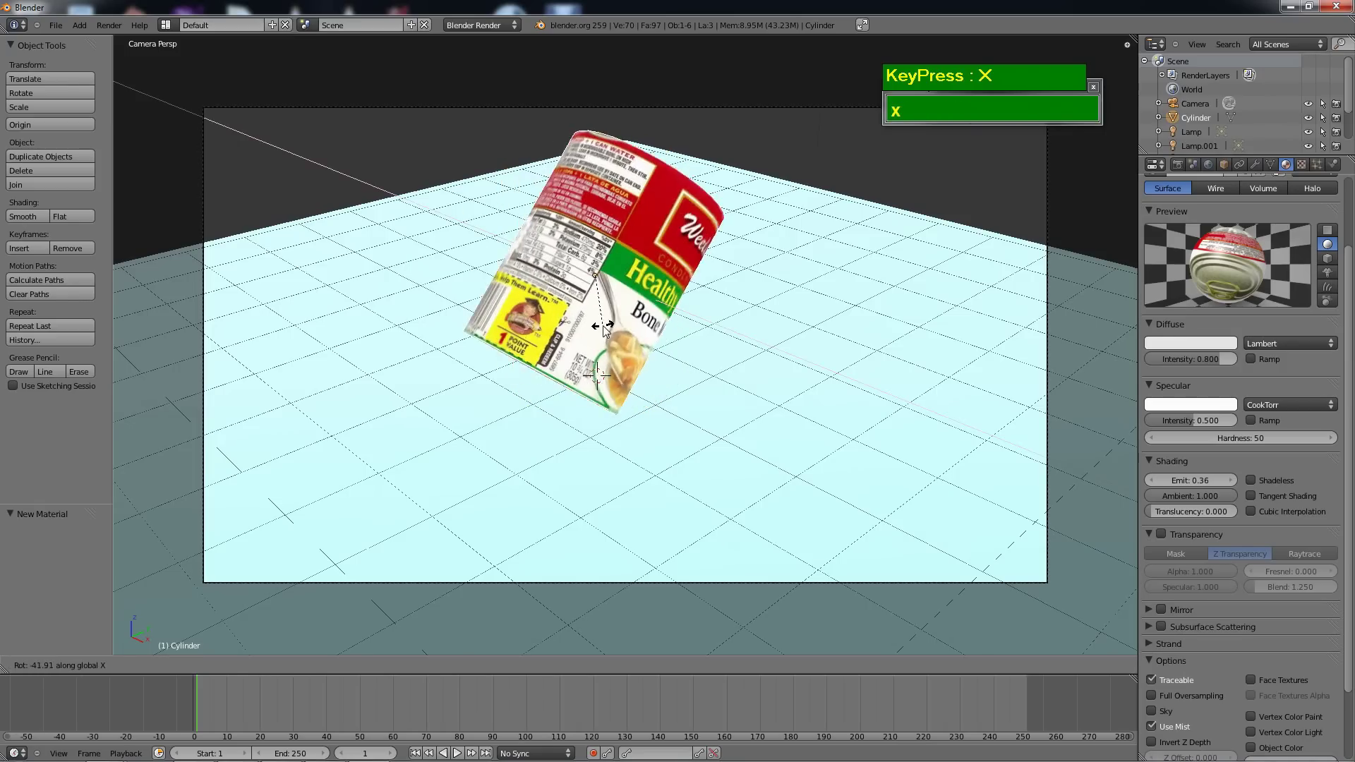
pyautogui.click(583, 331)
pyautogui.moveTo(611, 359); pyautogui.dragTo(779, 336, button='middle')
pyautogui.scroll(3, 779, 337)
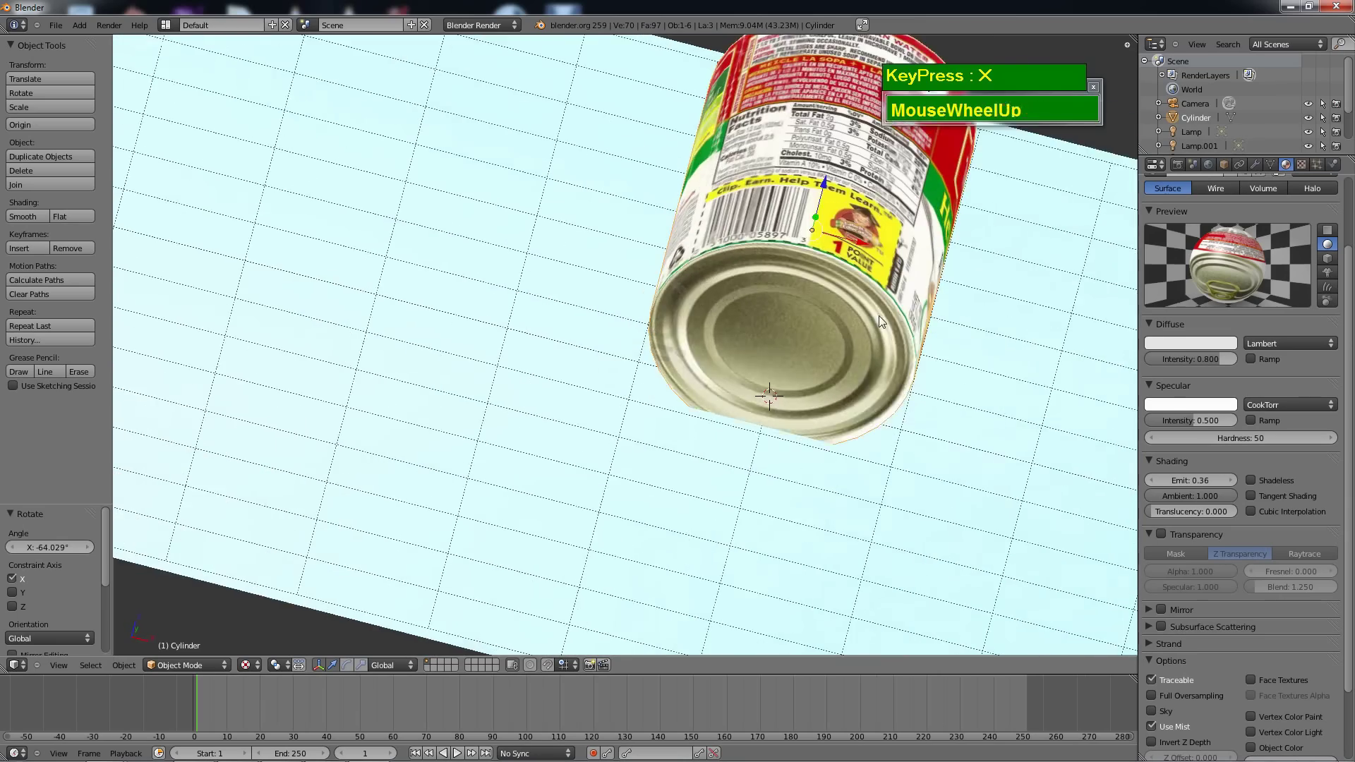
pyautogui.keyDown('shift'); pyautogui.moveTo(879, 315); pyautogui.dragTo(611, 309, button='middle'); pyautogui.keyUp('shift')
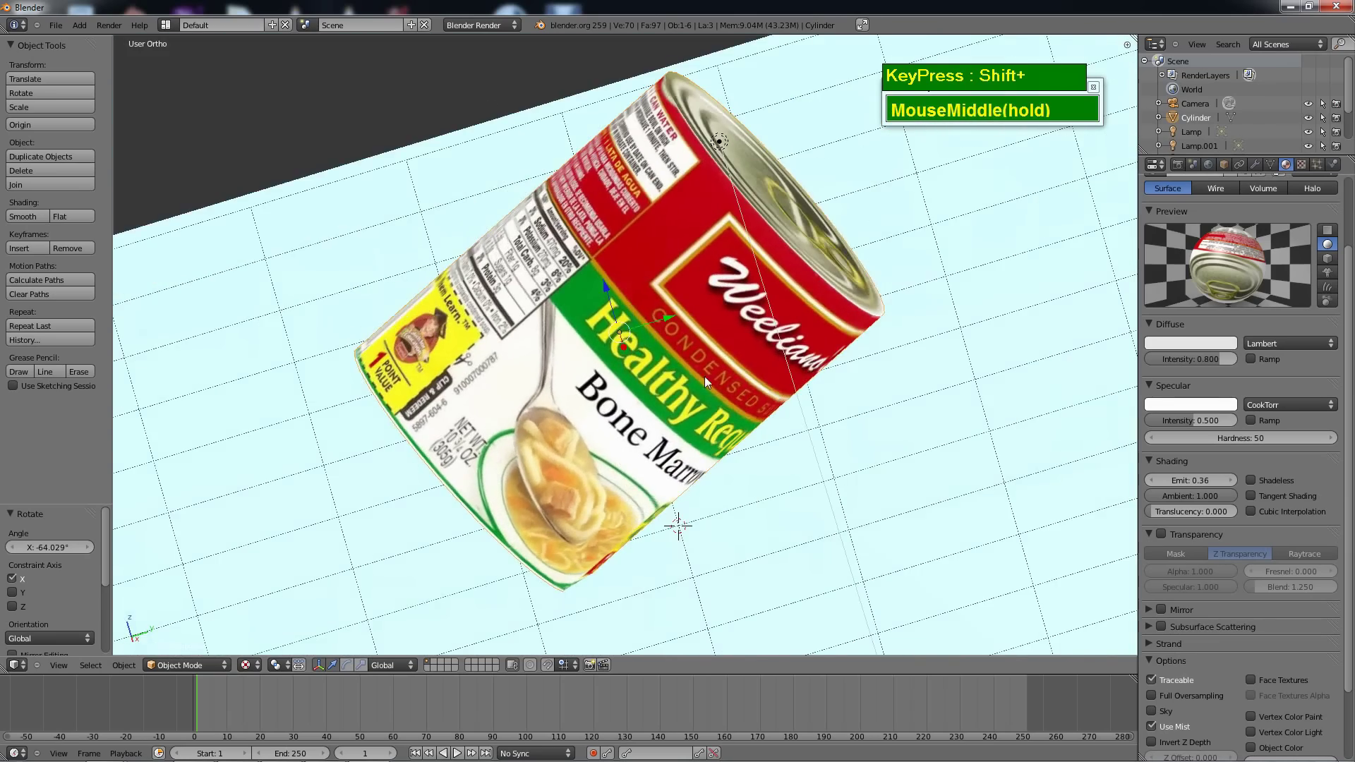
pyautogui.moveTo(706, 381)
pyautogui.mouseDown(button='middle')
pyautogui.moveTo(710, 413)
pyautogui.moveTo(868, 395)
pyautogui.moveTo(714, 395)
pyautogui.moveTo(596, 458)
pyautogui.moveTo(753, 510)
pyautogui.moveTo(785, 457)
pyautogui.moveTo(696, 509)
pyautogui.moveTo(515, 468)
pyautogui.moveTo(678, 401)
pyautogui.moveTo(693, 344)
pyautogui.mouseUp(button='middle')
pyautogui.scroll(-4, 679, 401)
pyautogui.scroll(1, 692, 344)
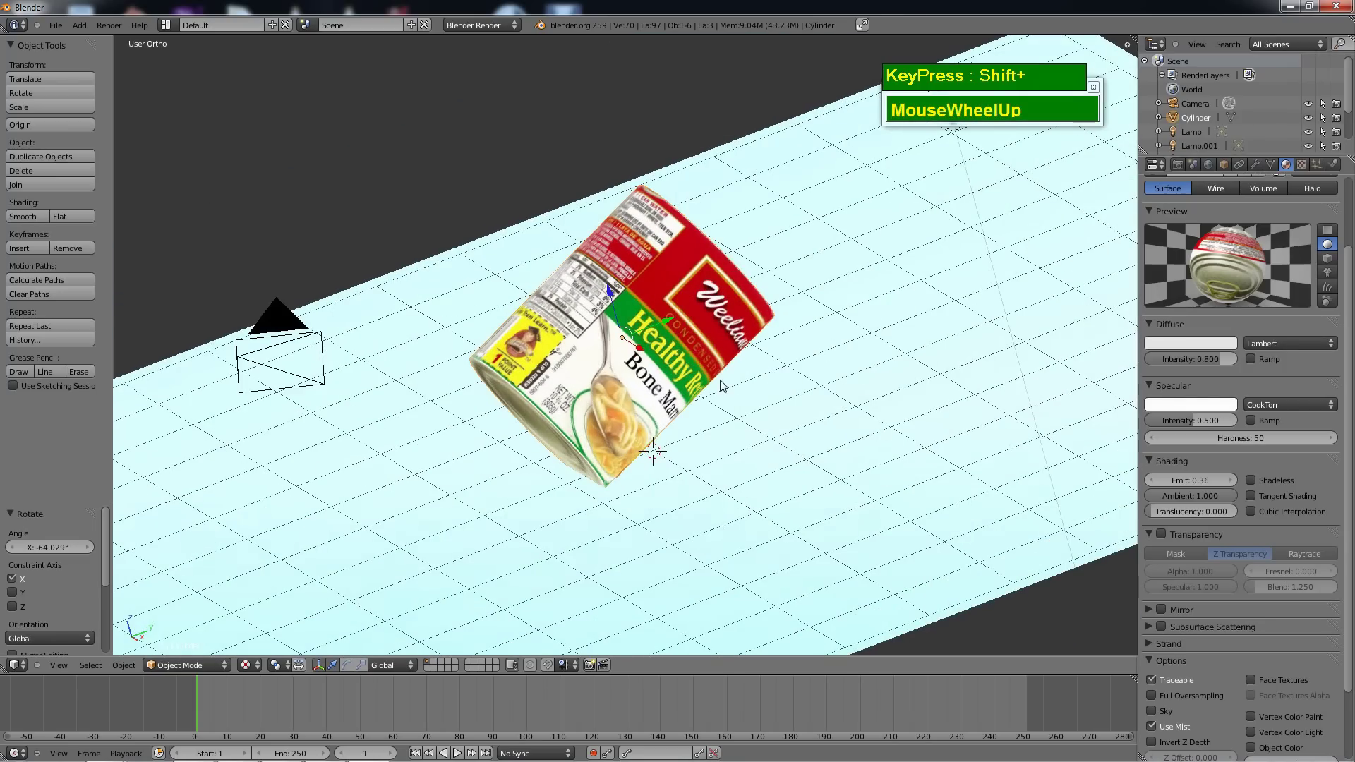
# Clear the can's rotation and return to the camera view.
pyautogui.hotkey('alt', 'r')
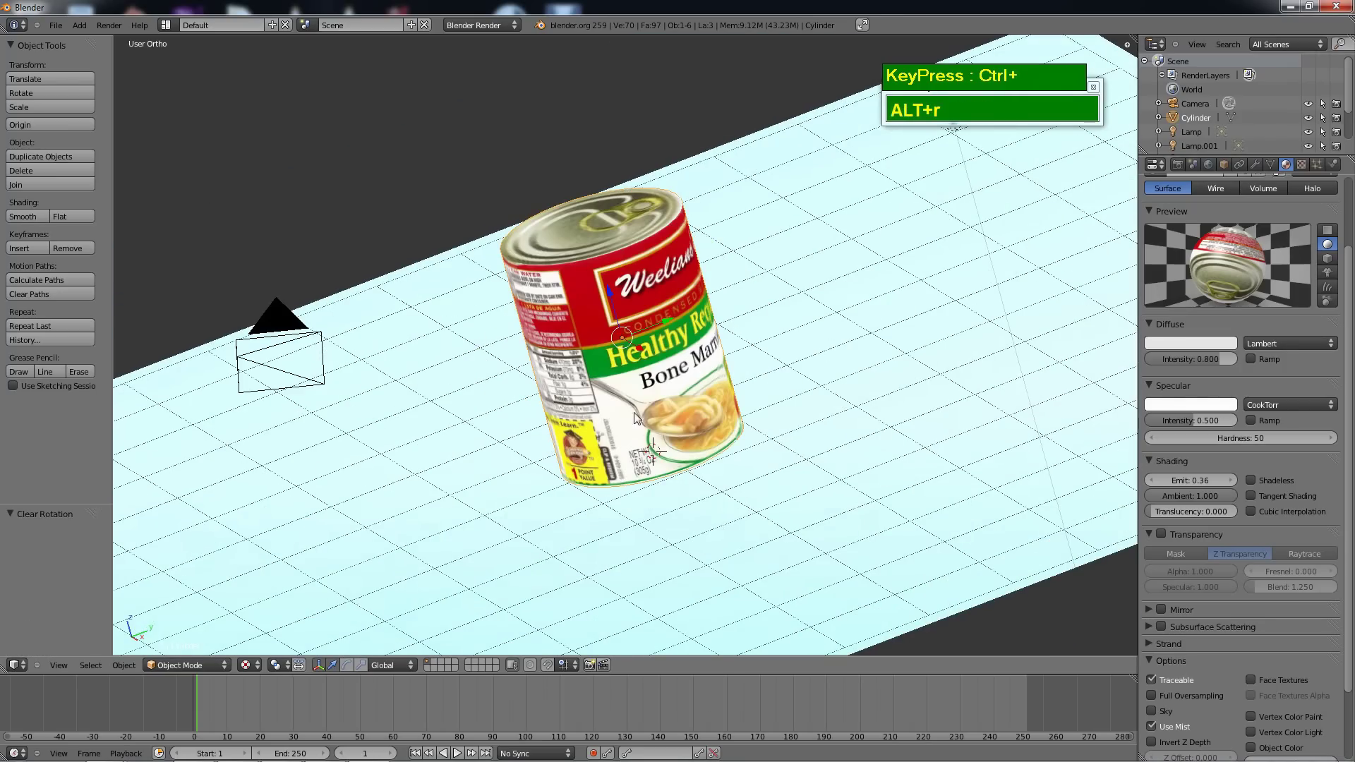
pyautogui.scroll(1, 661, 419)
pyautogui.scroll(-2, 661, 416)
pyautogui.moveTo(848, 392); pyautogui.dragTo(774, 492, button='middle')
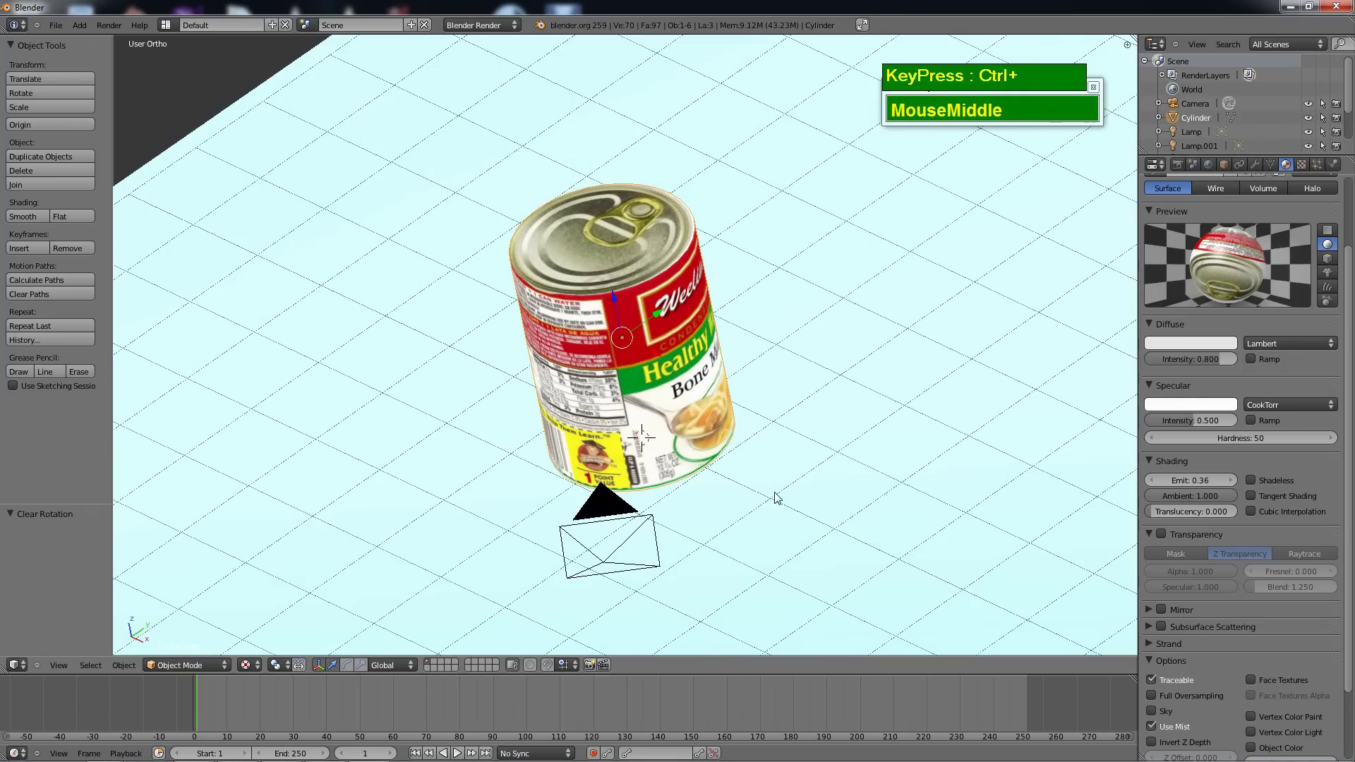
pyautogui.press('KP_0')
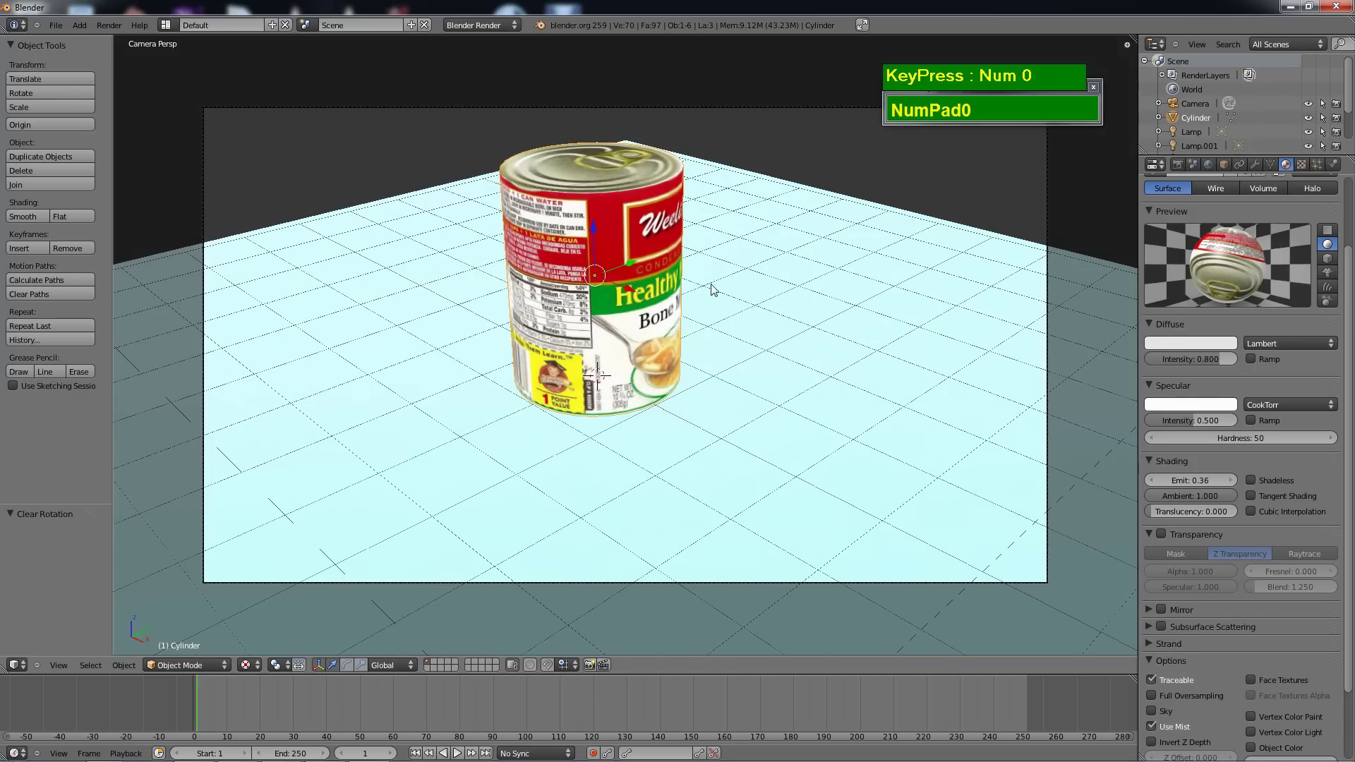
# Rotate the can about -60° around the Z axis so its front label faces the camera.
pyautogui.rightClick(618, 189)
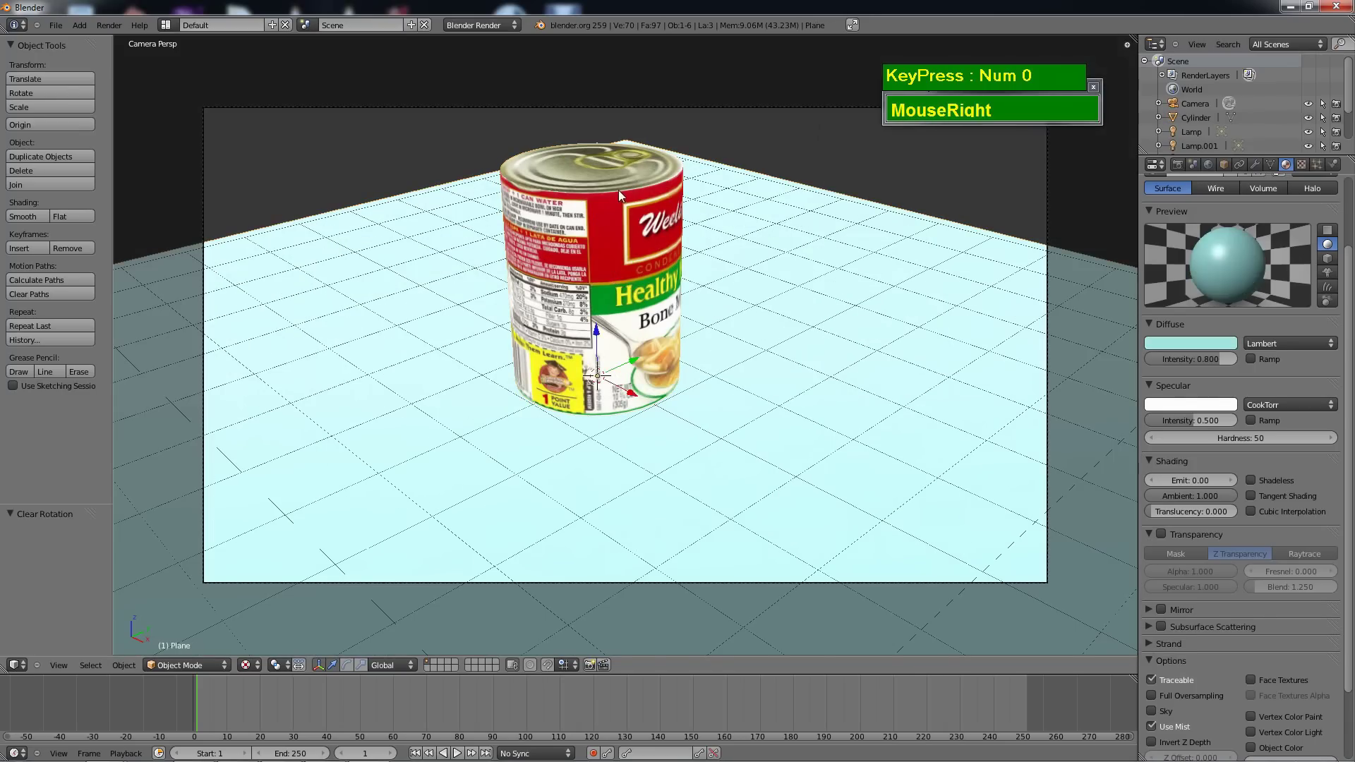
pyautogui.rightClick(619, 191)
pyautogui.press('r')
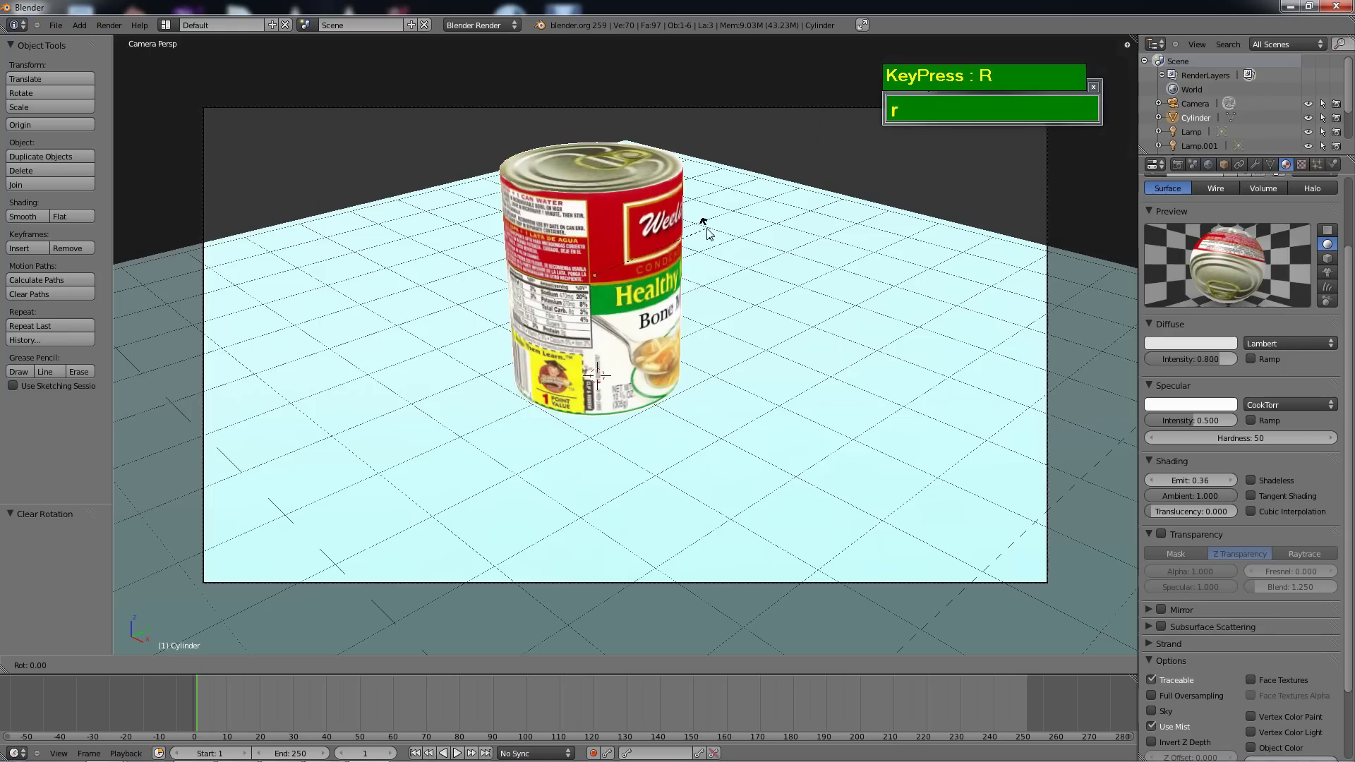
pyautogui.press('z')
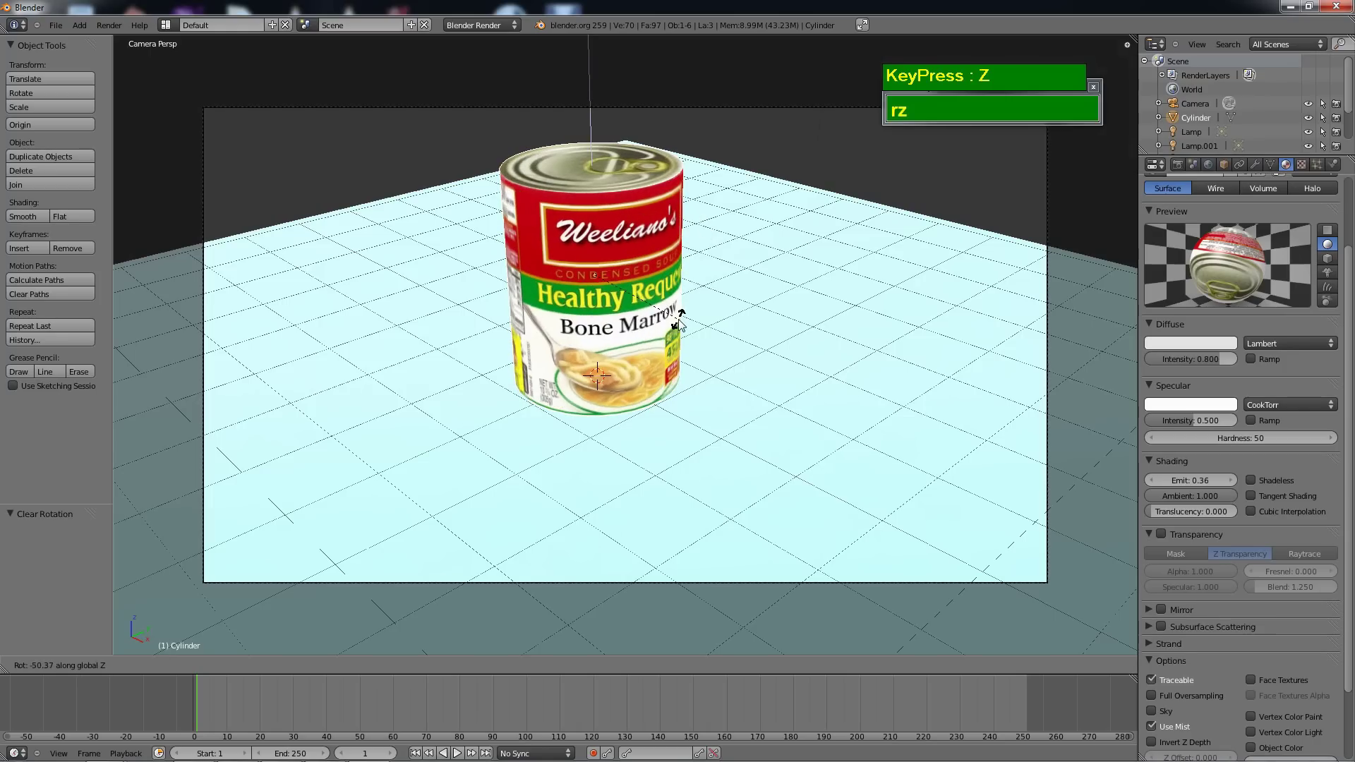
pyautogui.click(672, 341)
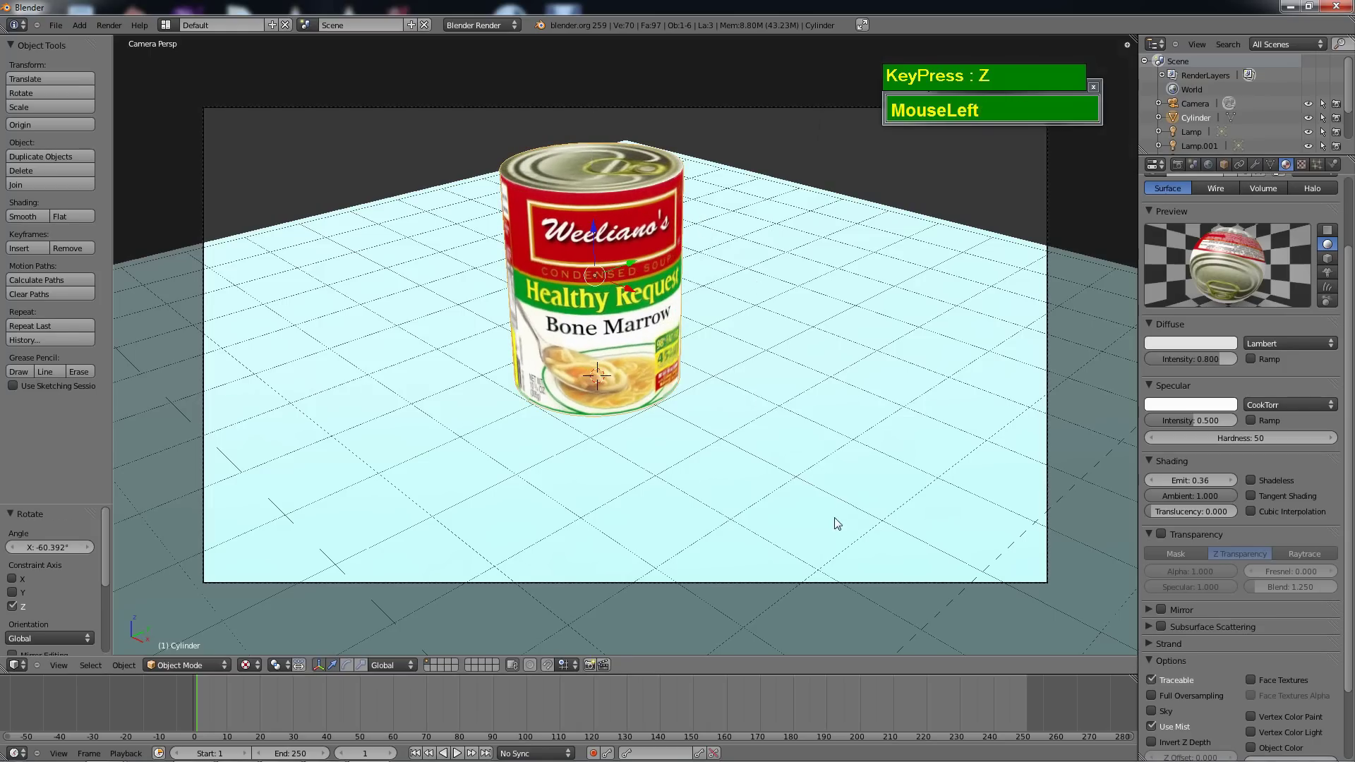
# Move the camera about -0.315 in X, 0.02 in Y and 0.491 in Z to bring the can nearer the frame's centre.
pyautogui.rightClick(550, 111)
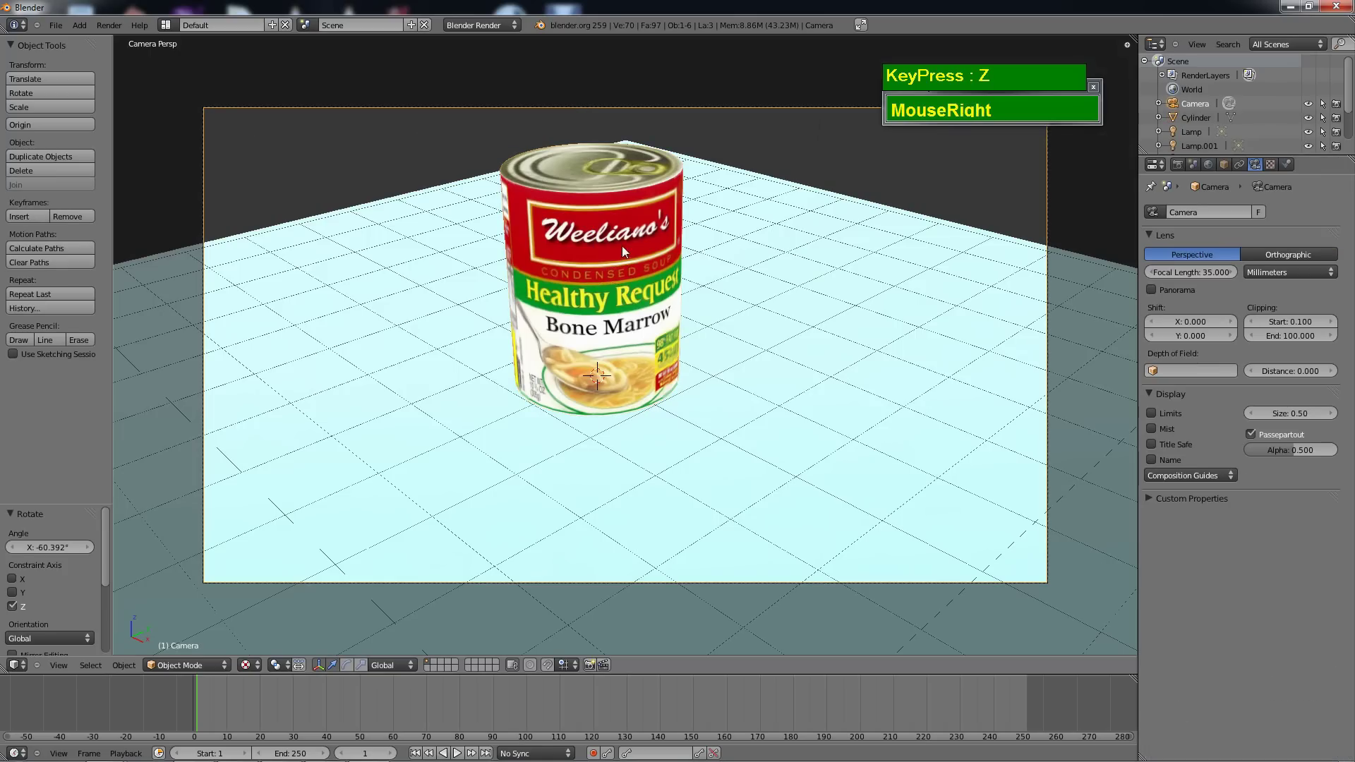
pyautogui.press('g')
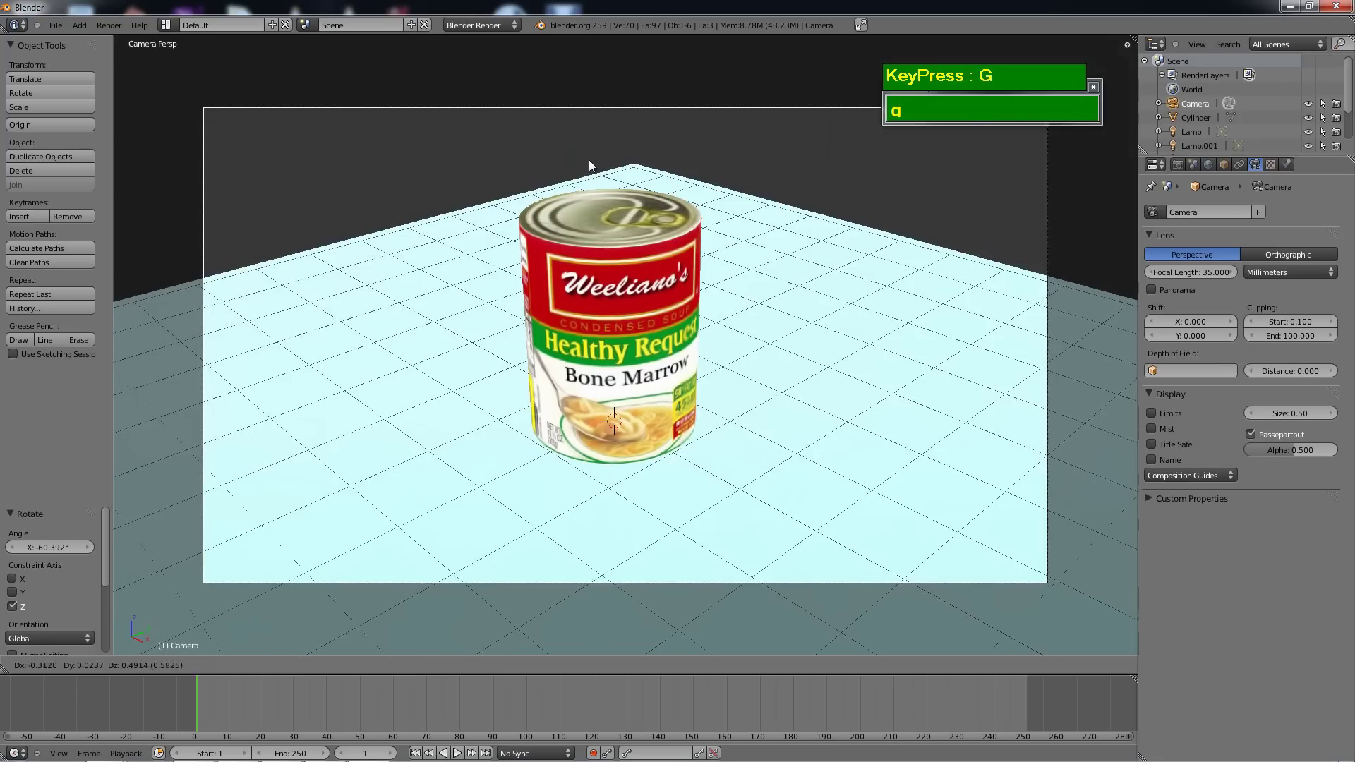
pyautogui.click(588, 159)
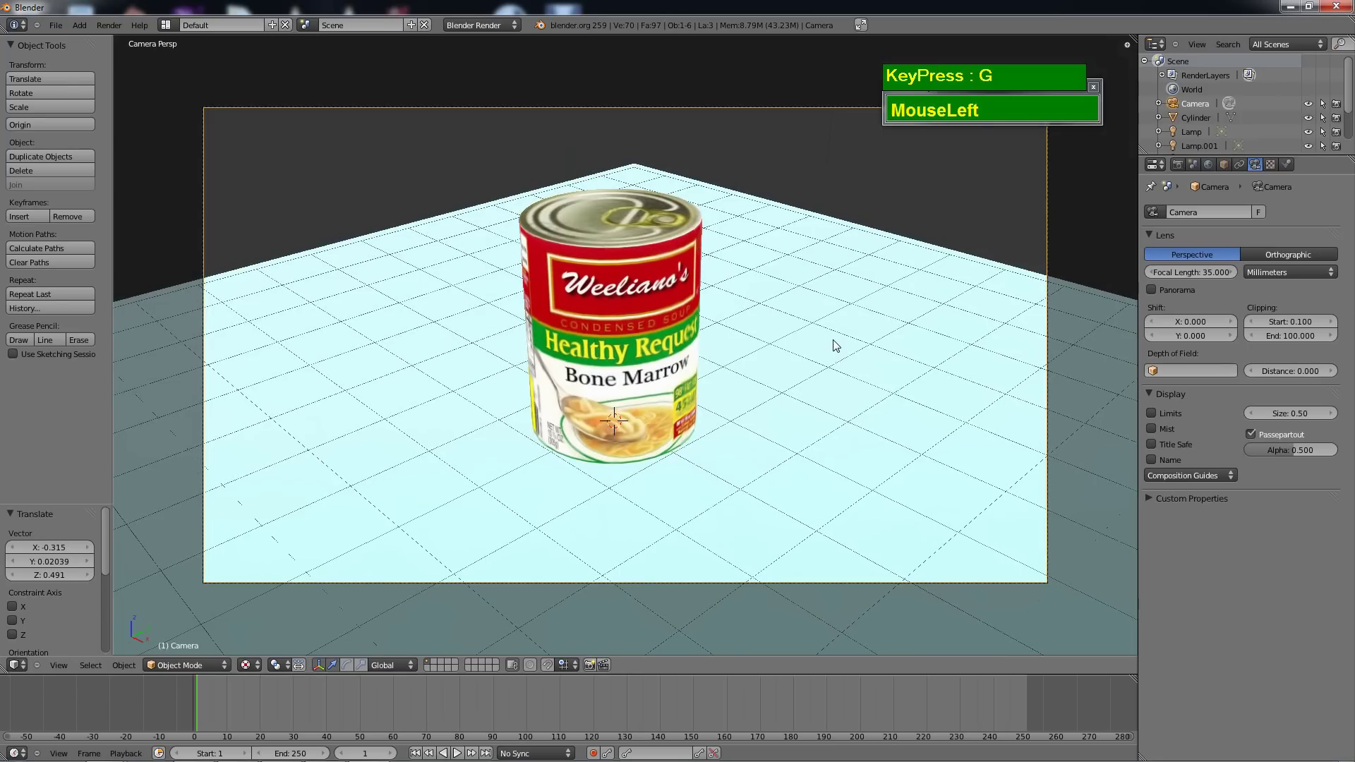
# Render the reframed camera view and examine the can's label, lid and shadows both up close and in the full image.
pyautogui.press('F12')
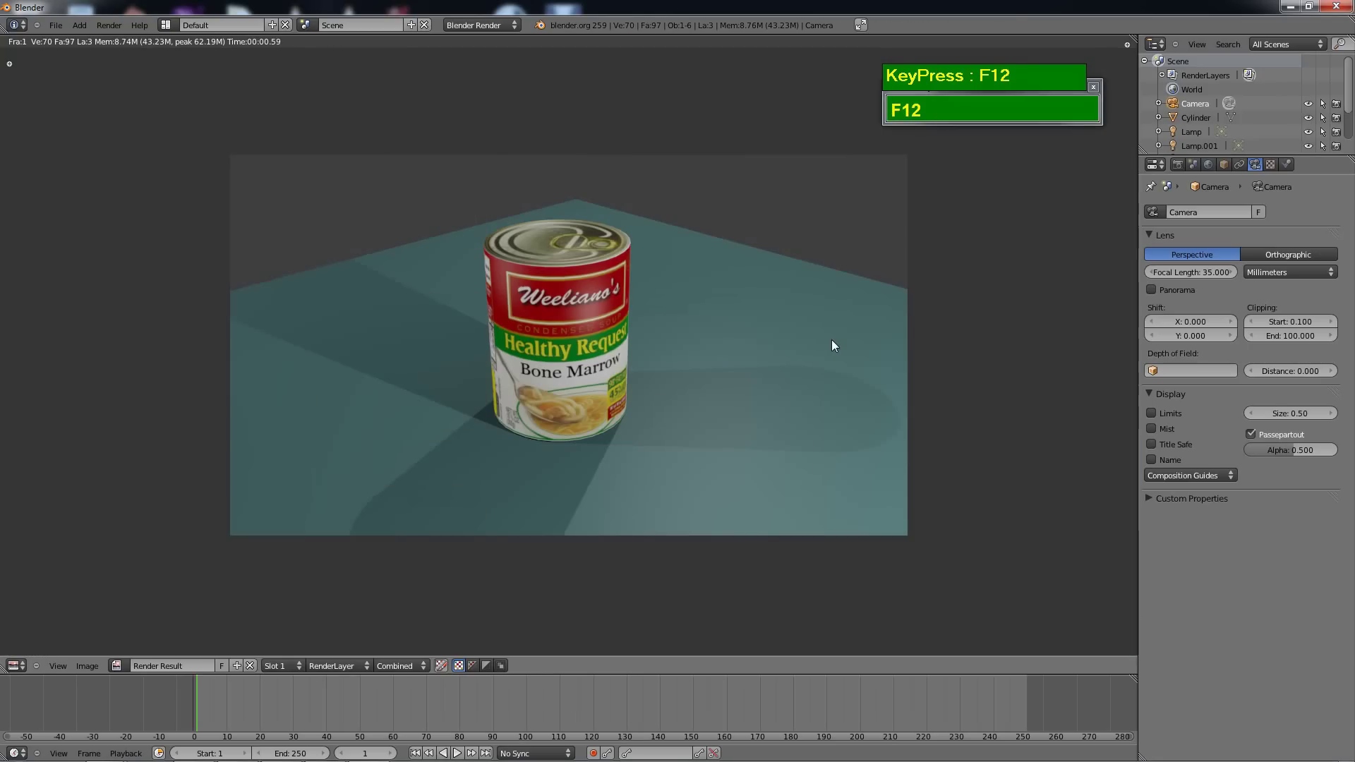
pyautogui.scroll(3, 810, 385)
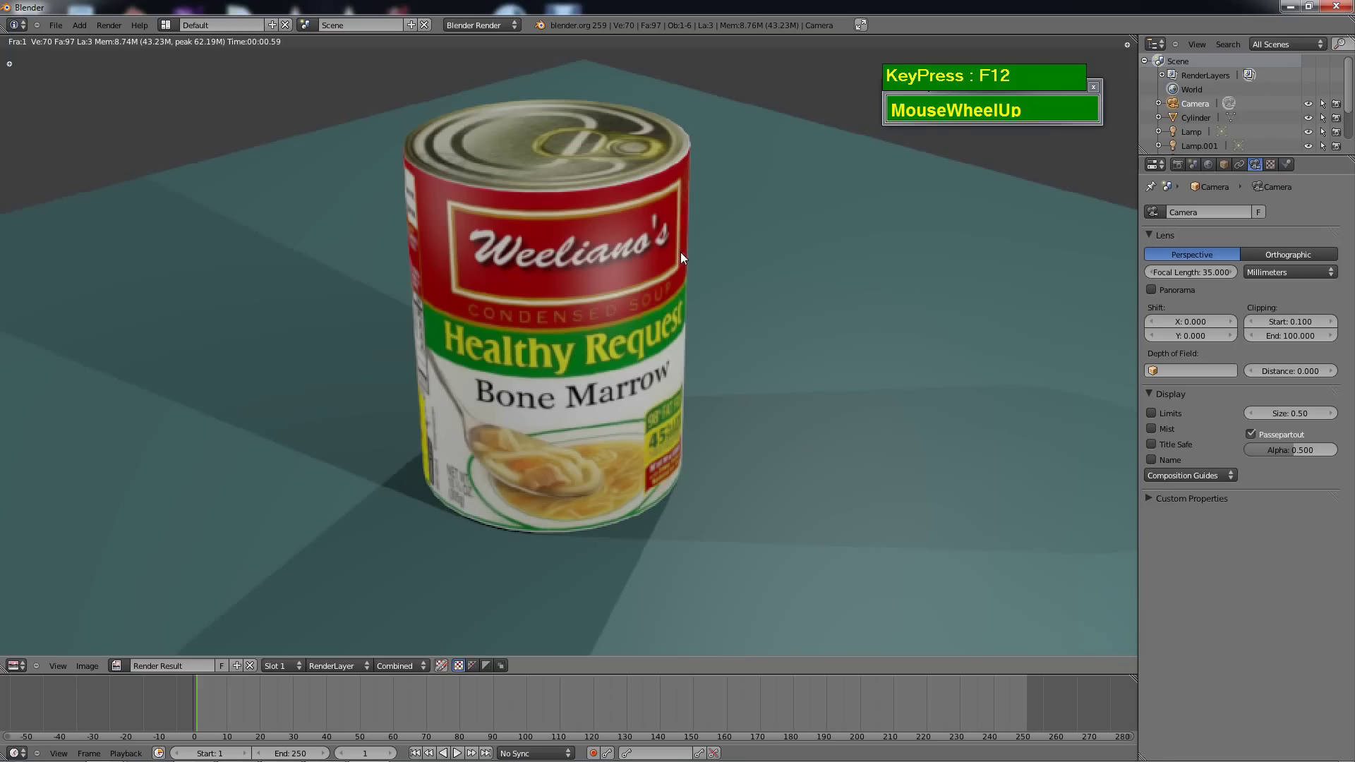
pyautogui.scroll(-2, 784, 337)
pyautogui.scroll(1, 793, 346)
pyautogui.scroll(-1, 793, 351)
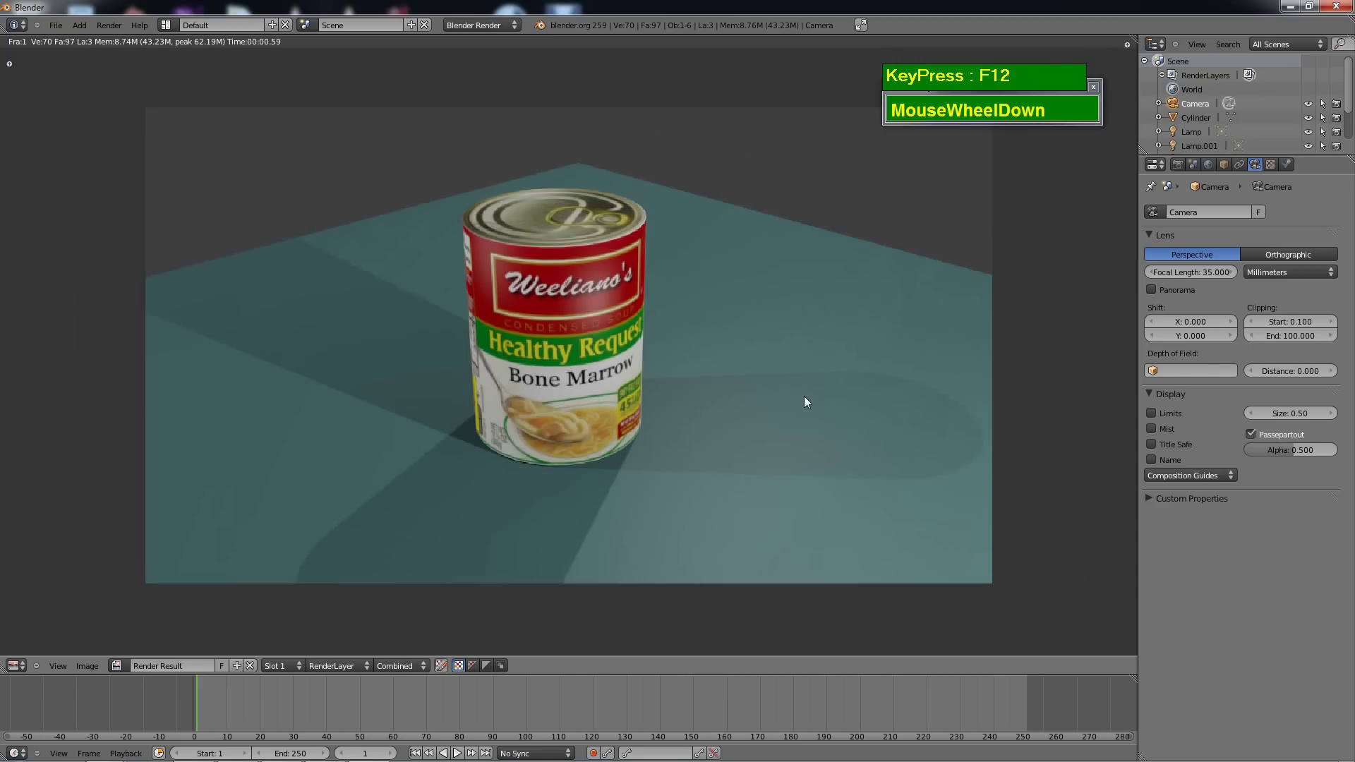
pyautogui.scroll(1, 745, 419)
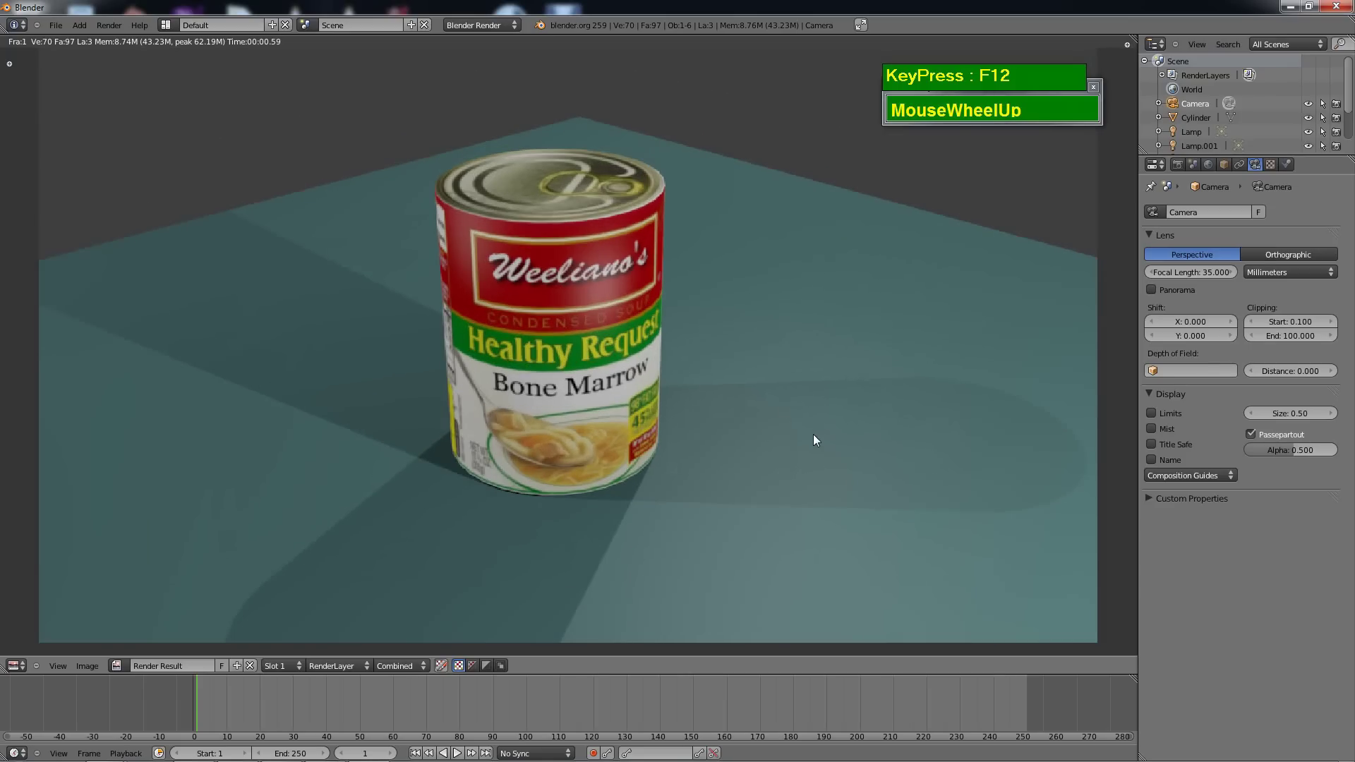
pyautogui.scroll(-1, 811, 433)
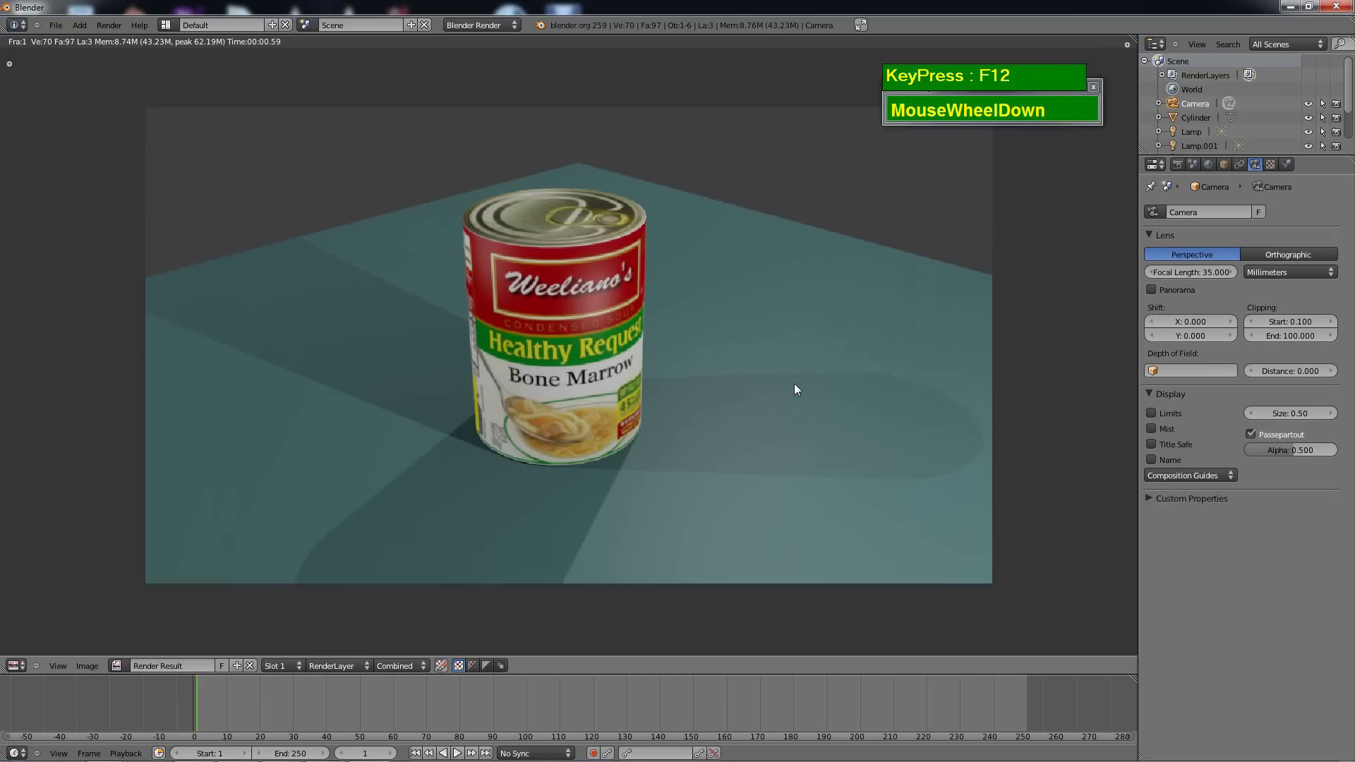